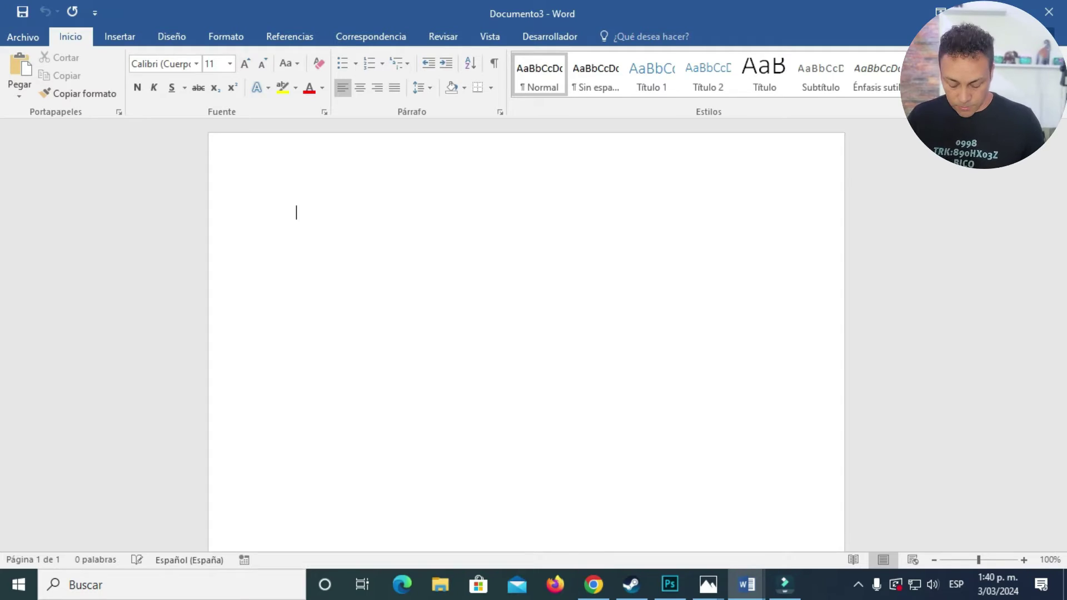
- Write the sentence "No limites tus retos, reta tus limites." in the blank document
{"action": "type", "text": "No limi"}
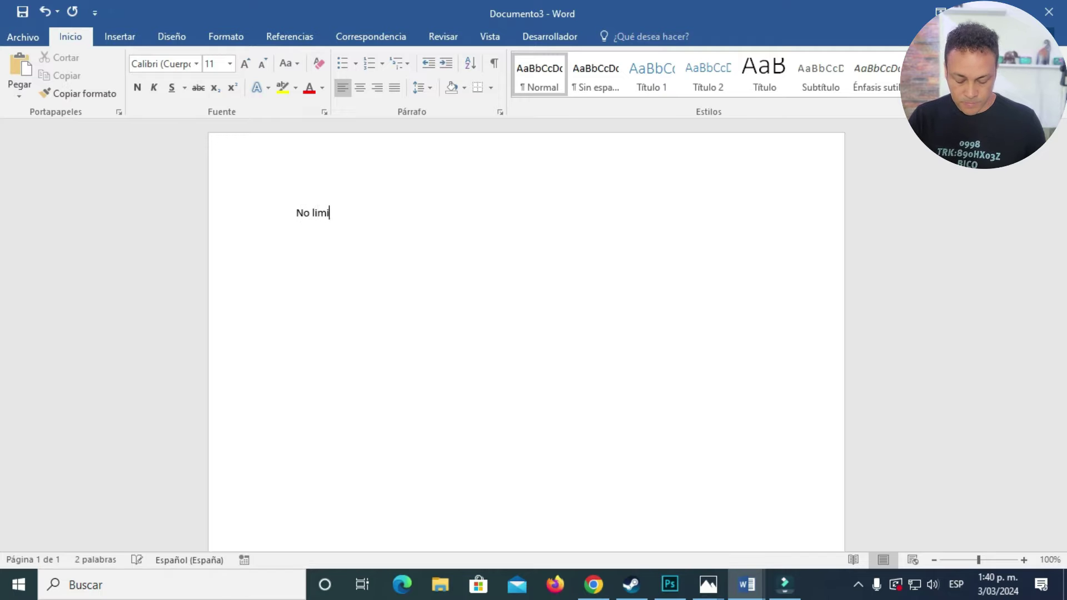
{"action": "type", "text": "tes tus "}
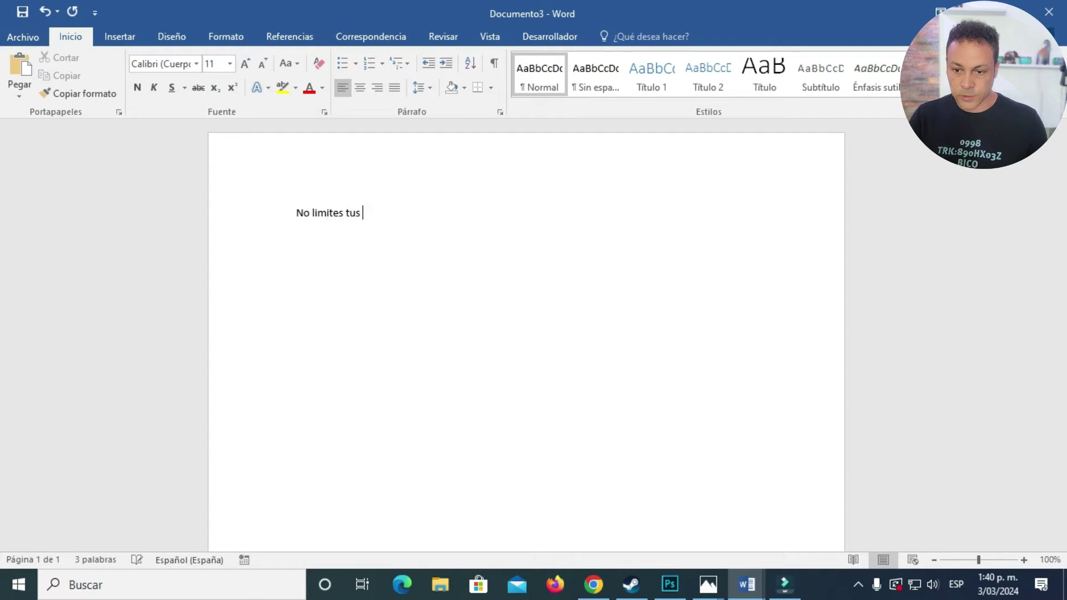
{"action": "type", "text": "retos"}
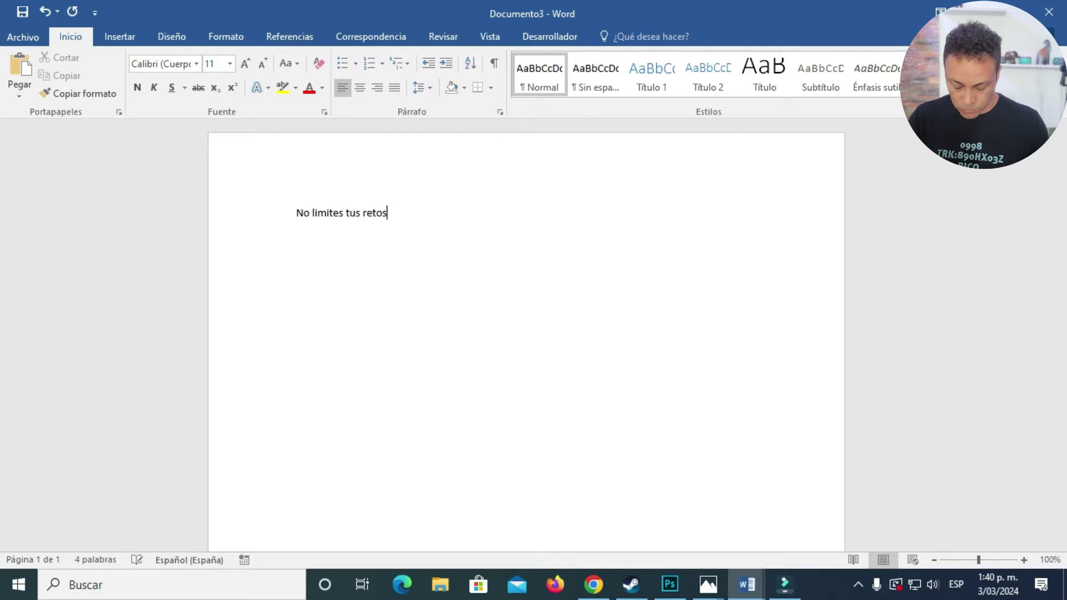
{"action": "type", "text": ", ret"}
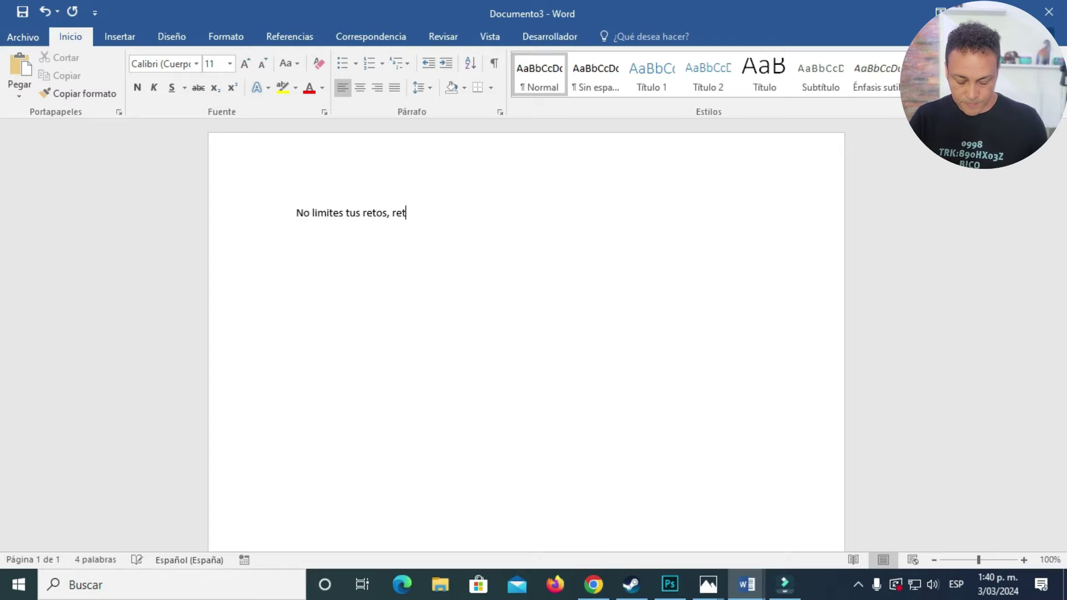
{"action": "type", "text": "a tu"}
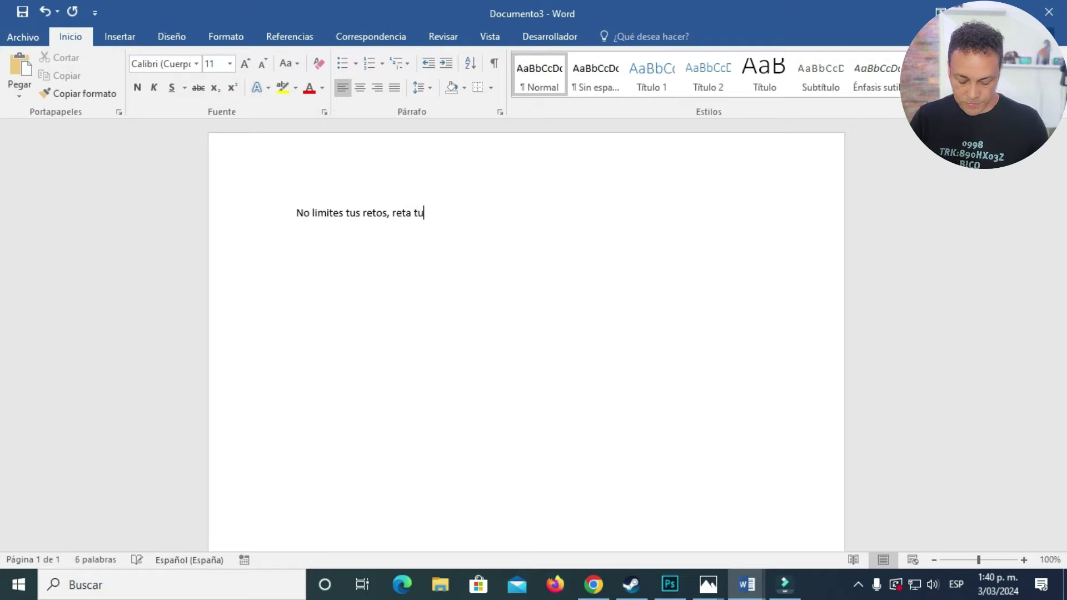
{"action": "type", "text": "s limites"}
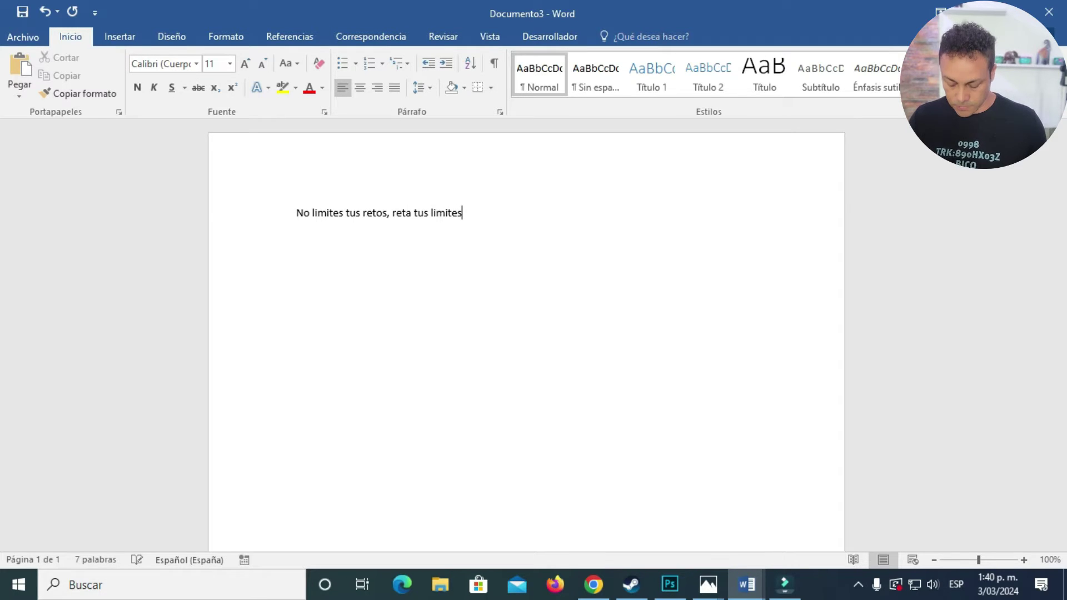
{"action": "type", "text": "."}
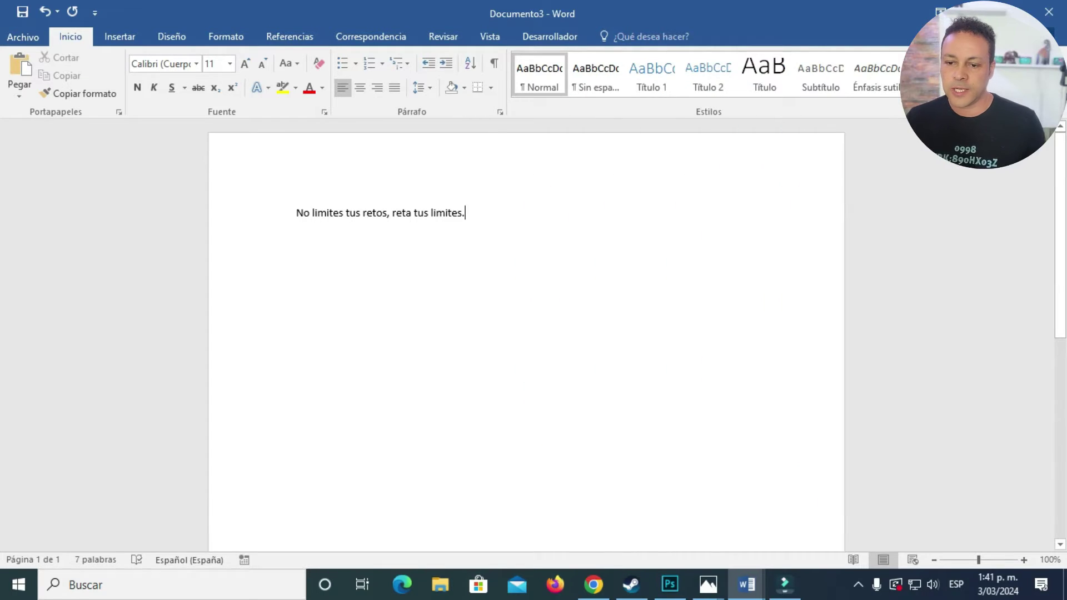
- Select the whole sentence from its end back to its beginning
{"action": "key", "text": "ctrl+a"}
{"action": "key", "text": "Right"}
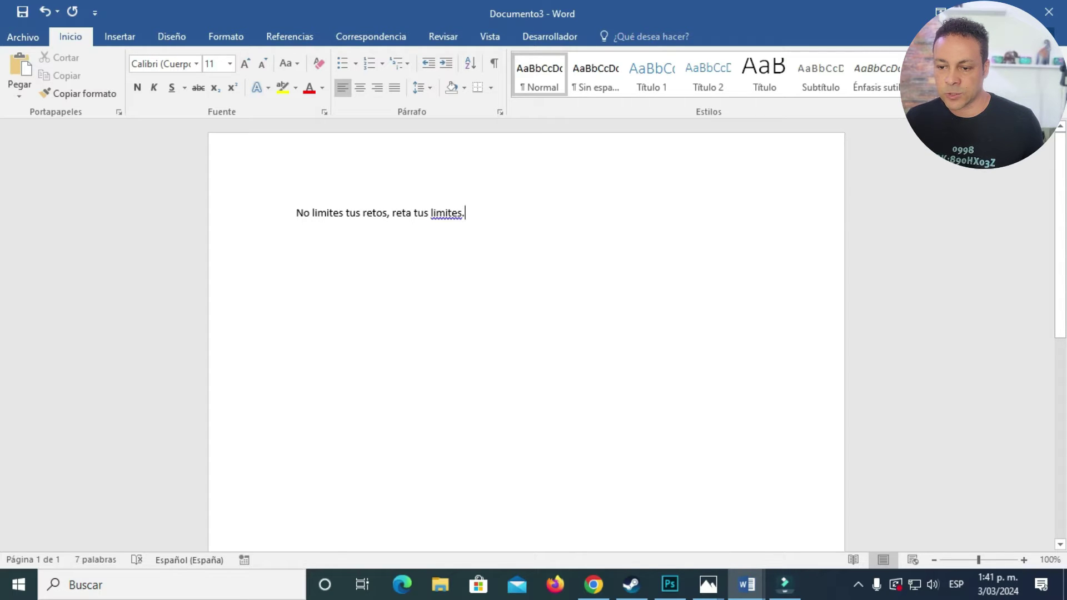
{"action": "key", "text": "shift+Left"}
{"action": "key", "text": "shift+Left"}
{"action": "key", "text": "shift+Left"}
{"action": "key", "text": "shift+Left"}
{"action": "key", "text": "shift+Left"}
{"action": "key", "text": "shift+Left"}
{"action": "key", "text": "shift+Left"}
{"action": "key", "text": "shift+Left"}
{"action": "key", "text": "shift+Left"}
{"action": "key", "text": "shift+Left"}
{"action": "key", "text": "shift+Left"}
{"action": "key", "text": "shift+Left"}
{"action": "key", "text": "shift+Left"}
{"action": "key", "text": "shift+Left"}
{"action": "key", "text": "shift+Left"}
{"action": "key", "text": "shift+Left"}
{"action": "key", "text": "shift+Left"}
{"action": "key", "text": "shift+Left"}
{"action": "key", "text": "shift+Left"}
{"action": "key", "text": "shift+Left"}
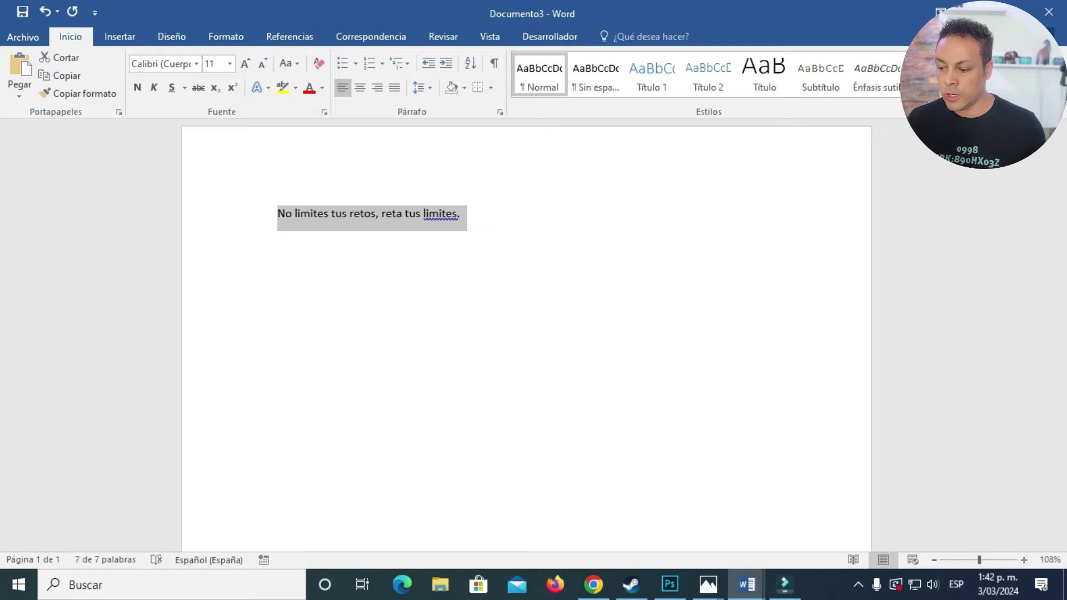
{"action": "scroll", "coordinate": [533, 333], "scroll_direction": "up", "scroll_amount": 3}
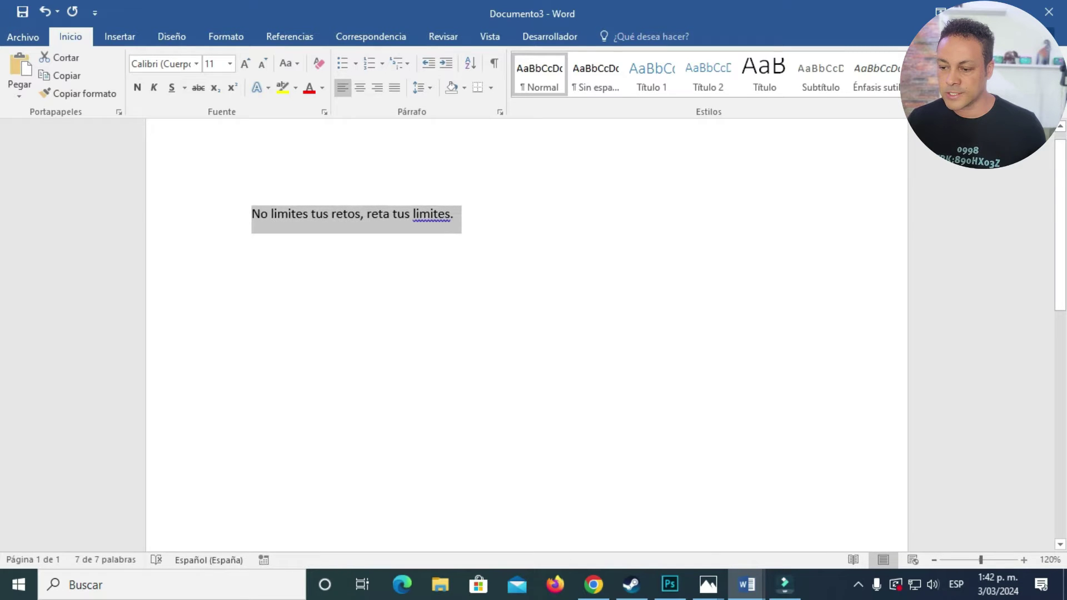
{"action": "scroll", "coordinate": [533, 334], "scroll_direction": "up", "scroll_amount": 4}
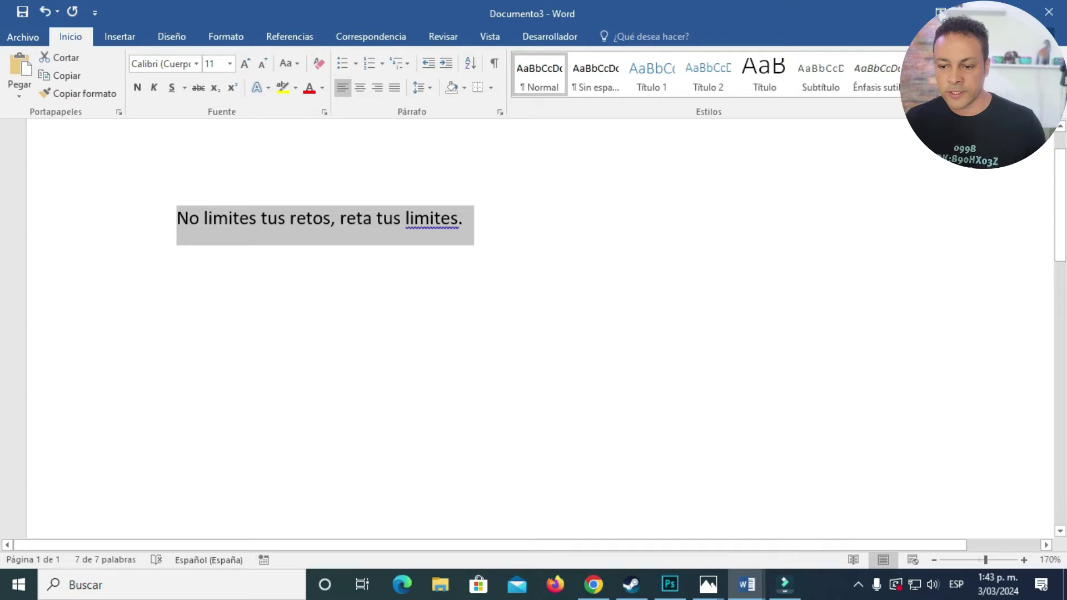
- Select the whole sentence again from its final period and align it to the right margin
{"action": "left_click", "coordinate": [462, 218]}
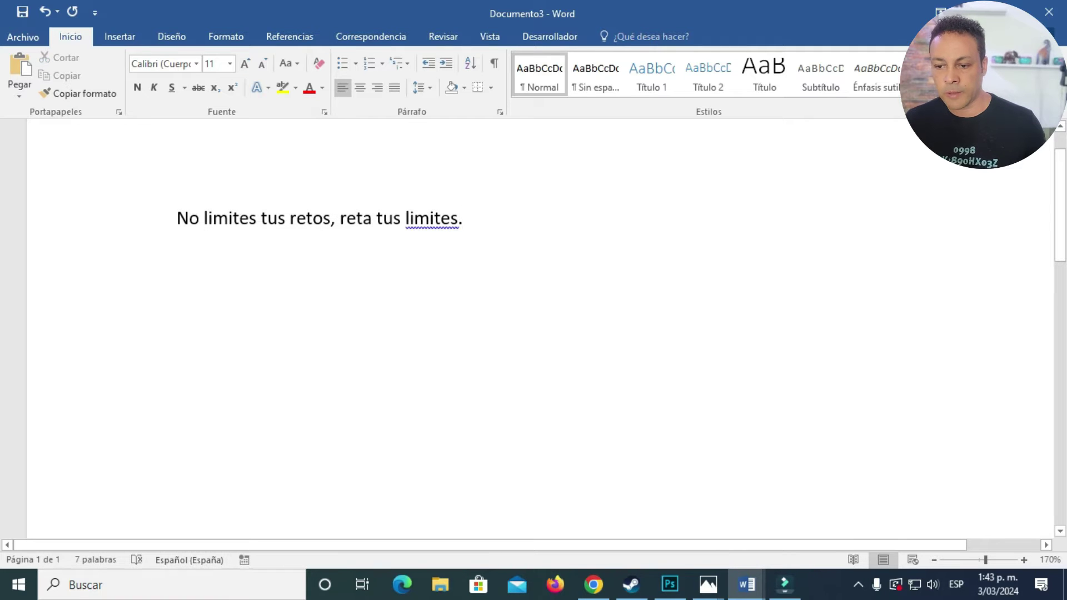
{"action": "left_click_drag", "start_coordinate": [462, 218], "coordinate": [176, 218]}
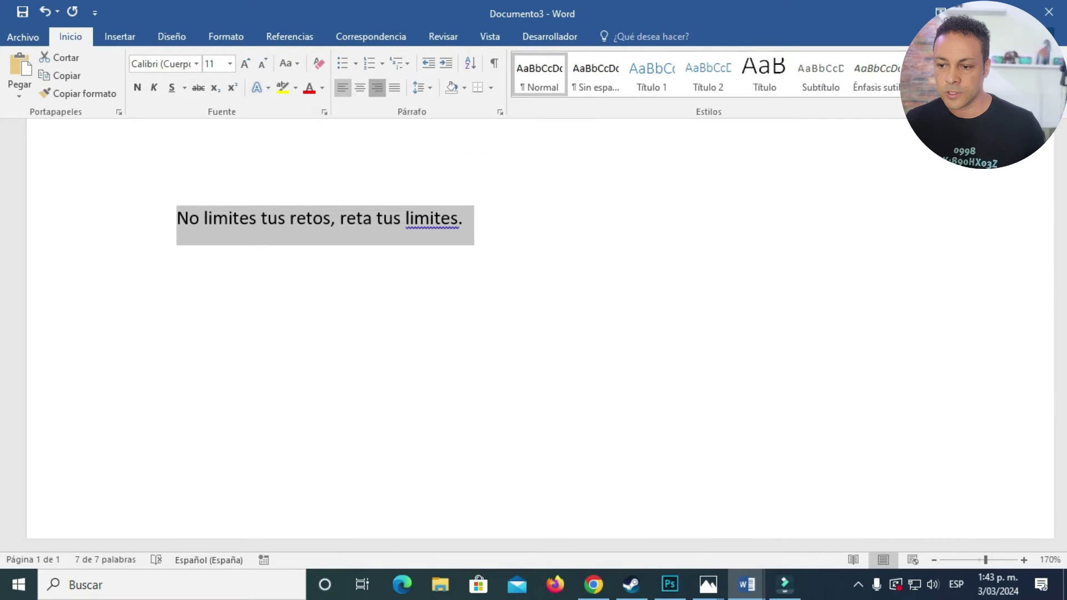
{"action": "left_click", "coordinate": [377, 87]}
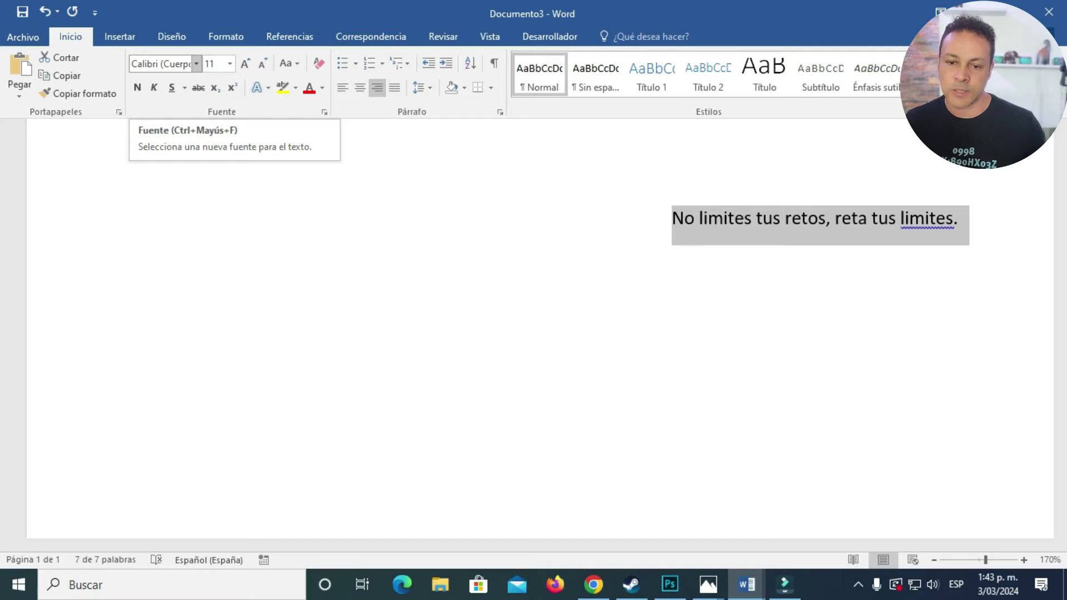
- Browse the available fonts and set the selected sentence's font to Britannic Bold
{"action": "left_click", "coordinate": [196, 63]}
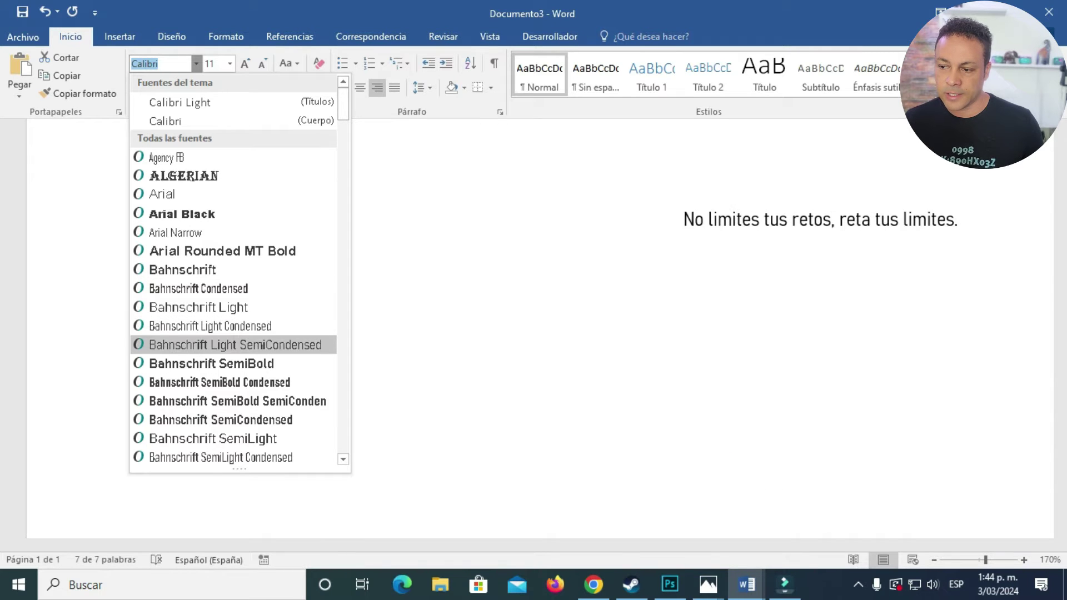
{"action": "scroll", "coordinate": [234, 356], "scroll_direction": "down", "scroll_amount": 3}
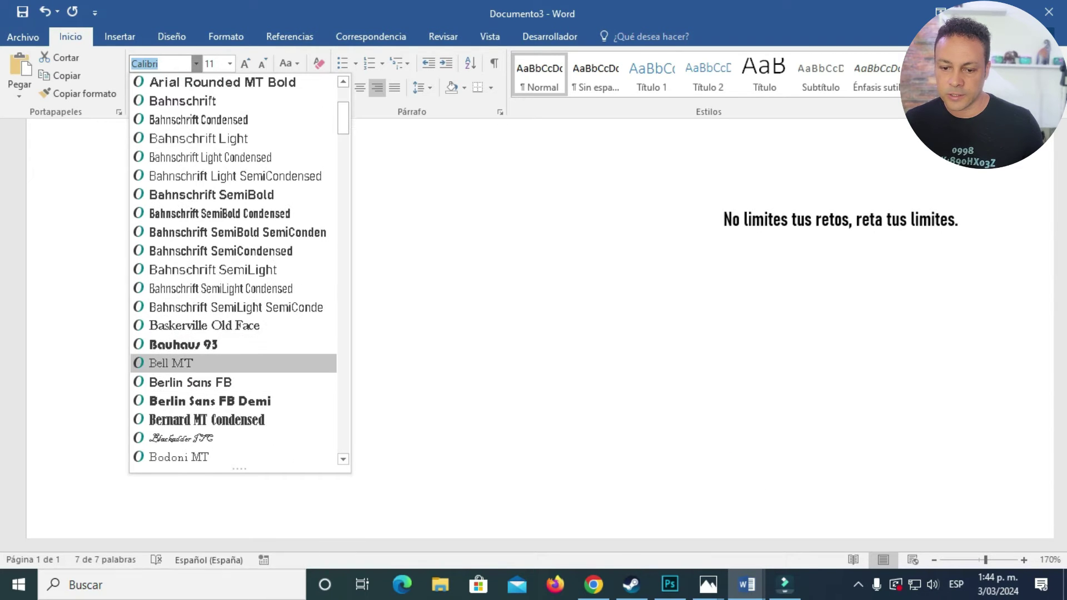
{"action": "scroll", "coordinate": [233, 401], "scroll_direction": "down", "scroll_amount": 1}
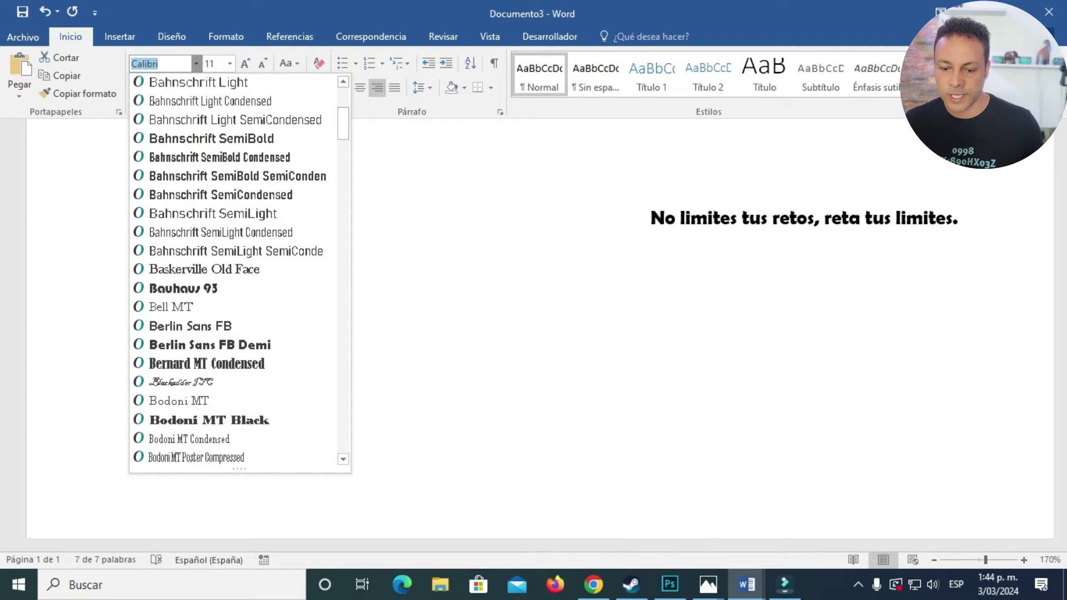
{"action": "scroll", "coordinate": [233, 400], "scroll_direction": "down", "scroll_amount": 2}
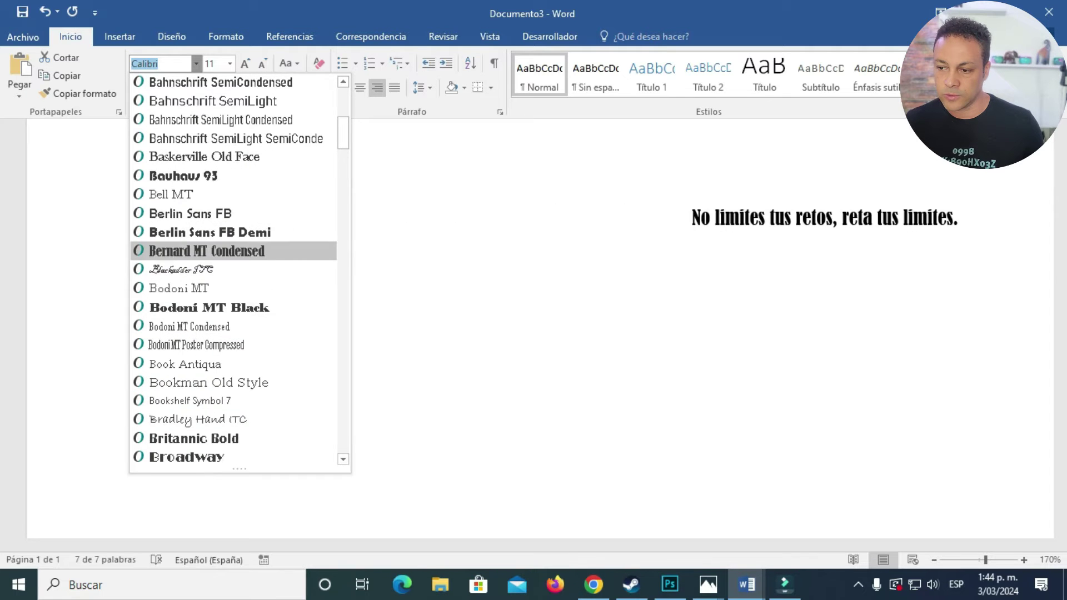
{"action": "scroll", "coordinate": [233, 362], "scroll_direction": "down", "scroll_amount": 2}
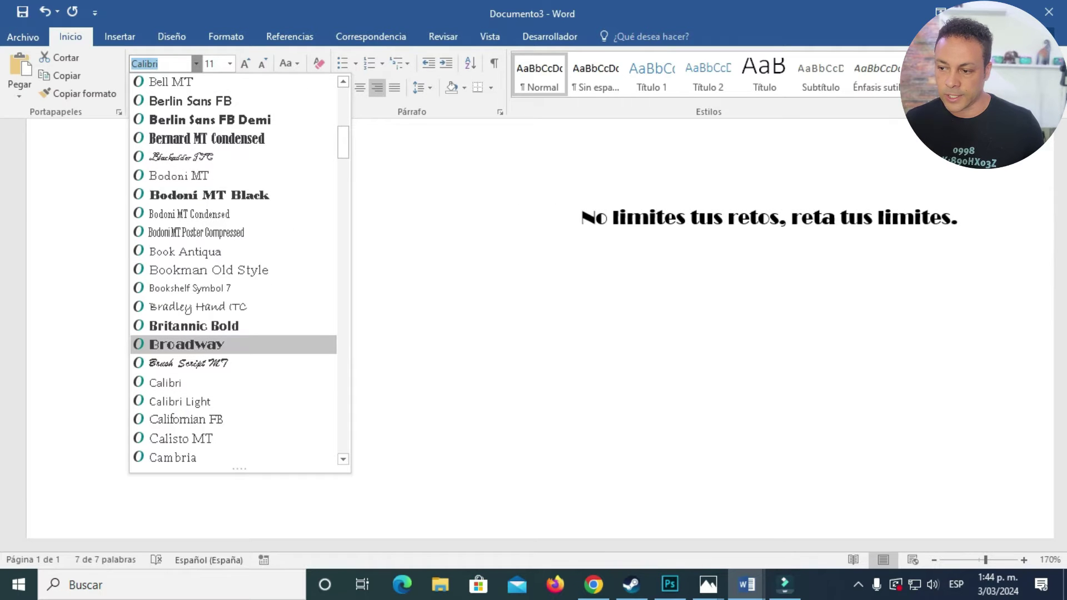
{"action": "key", "text": "Escape"}
{"action": "key", "text": "Escape"}
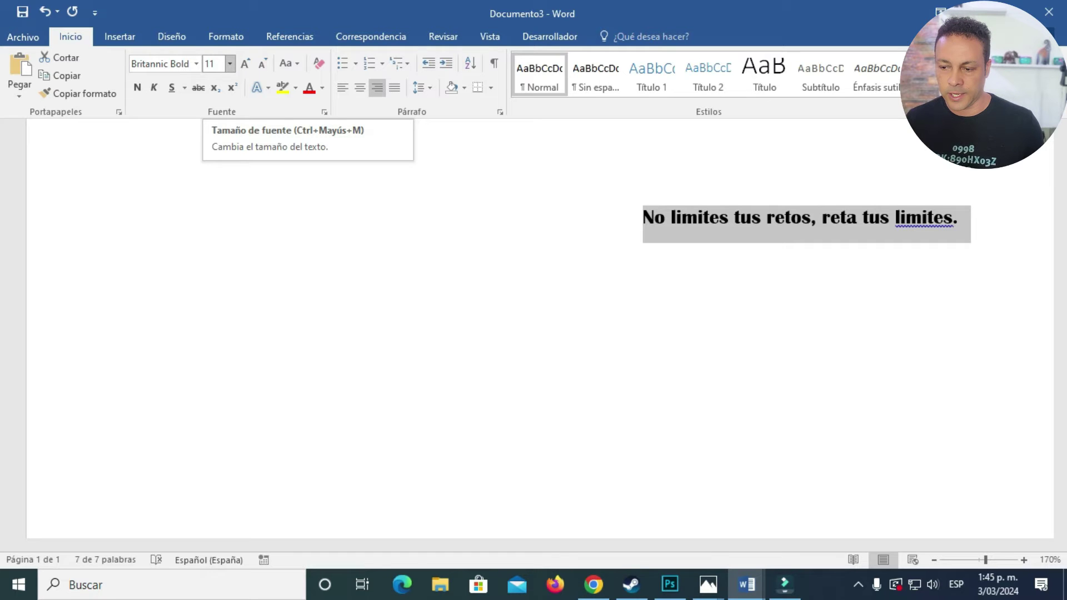
- Set the selected sentence's font size to the custom value 80
{"action": "left_click", "coordinate": [230, 63]}
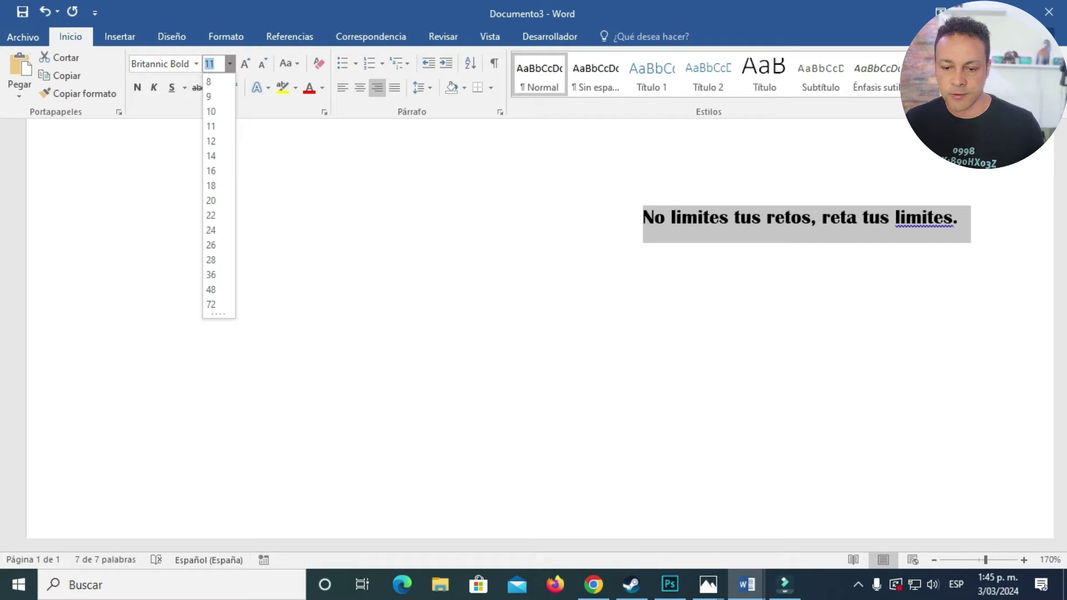
{"action": "left_click_drag", "start_coordinate": [219, 316], "coordinate": [227, 433]}
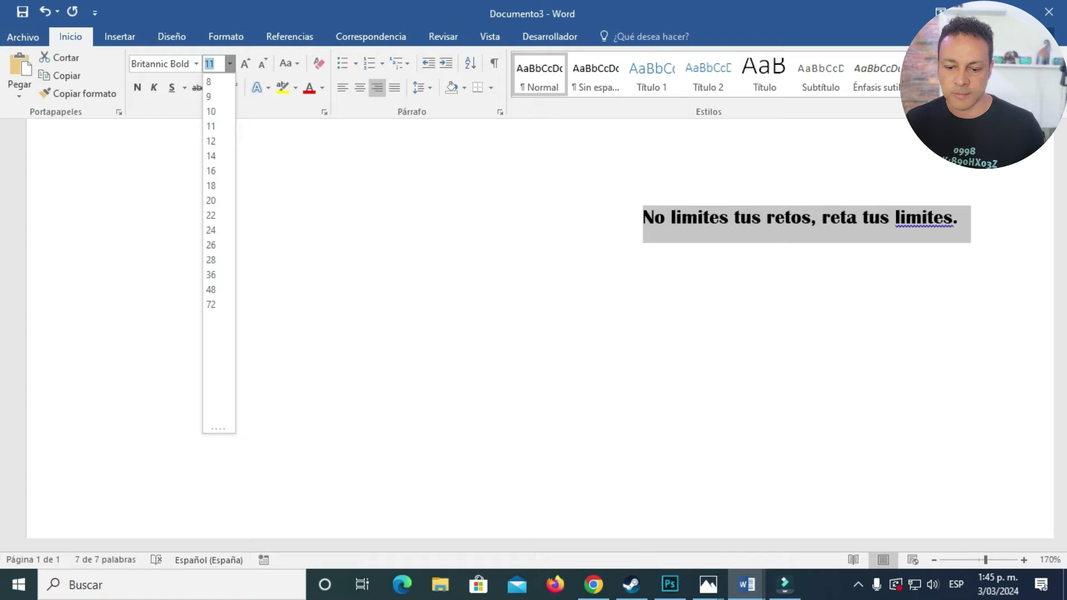
{"action": "left_click_drag", "start_coordinate": [225, 429], "coordinate": [227, 319]}
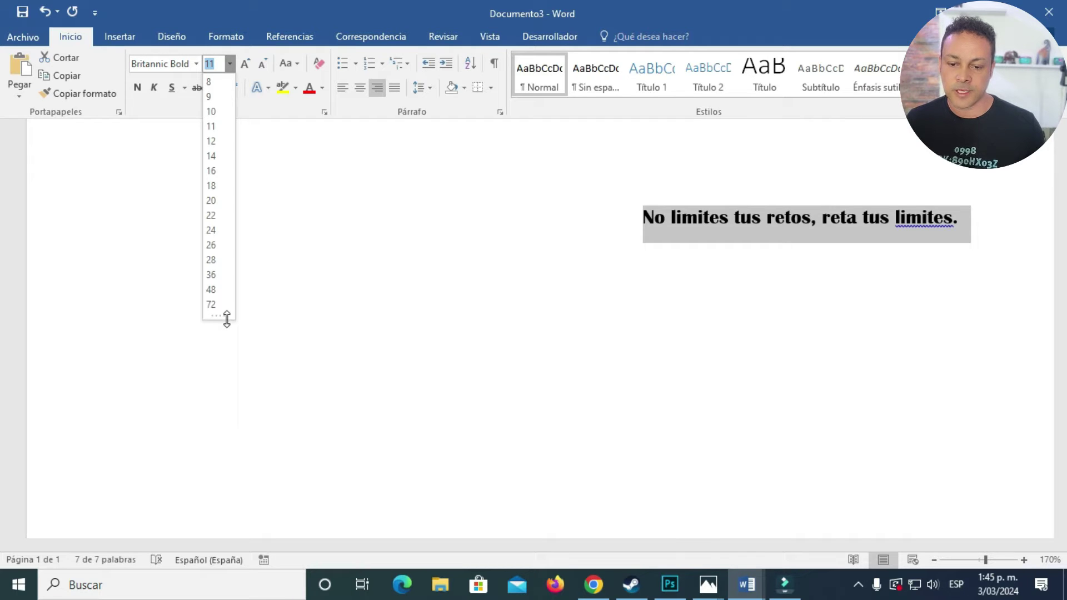
{"action": "left_click", "coordinate": [215, 64]}
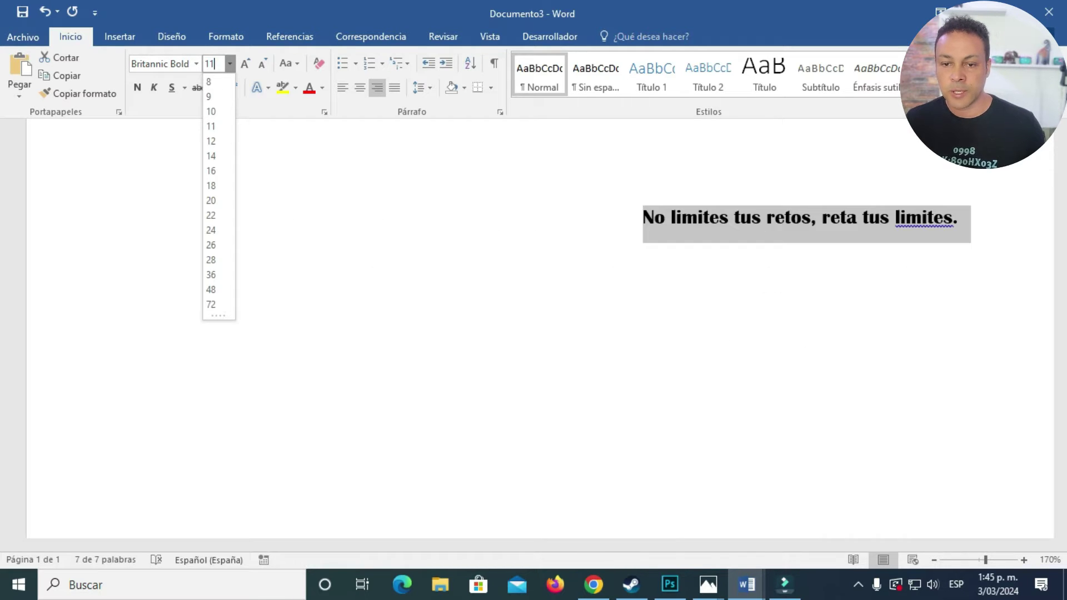
{"action": "double_click", "coordinate": [210, 64]}
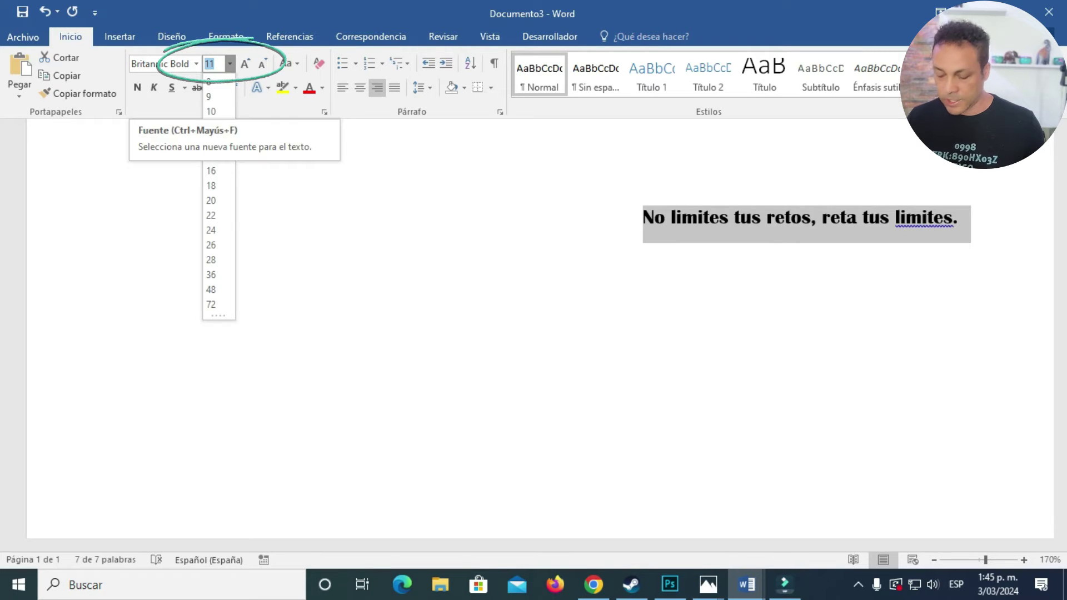
{"action": "type", "text": "8"}
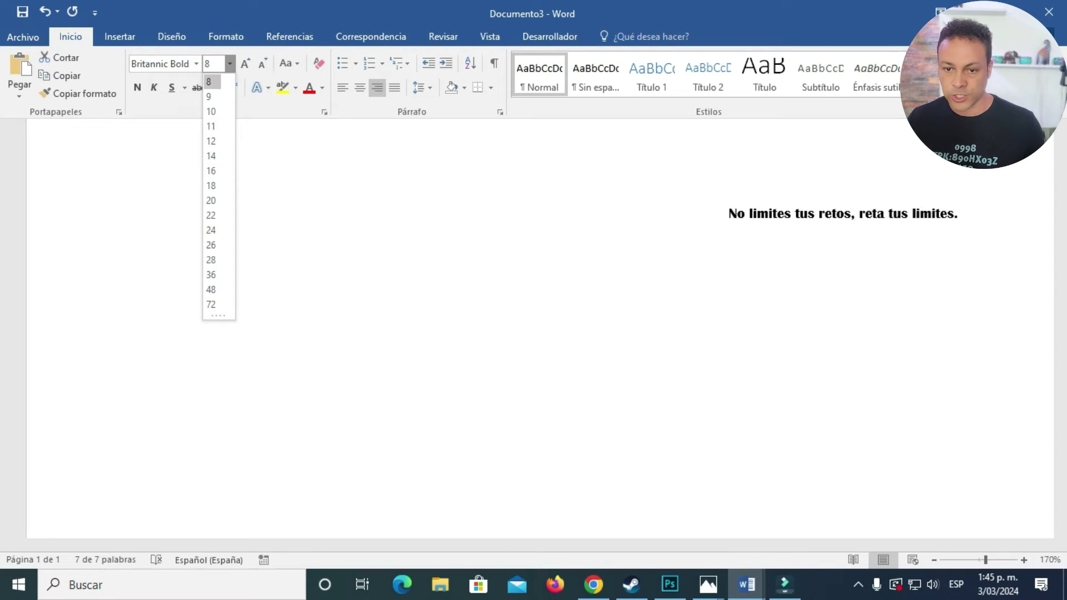
{"action": "type", "text": "0"}
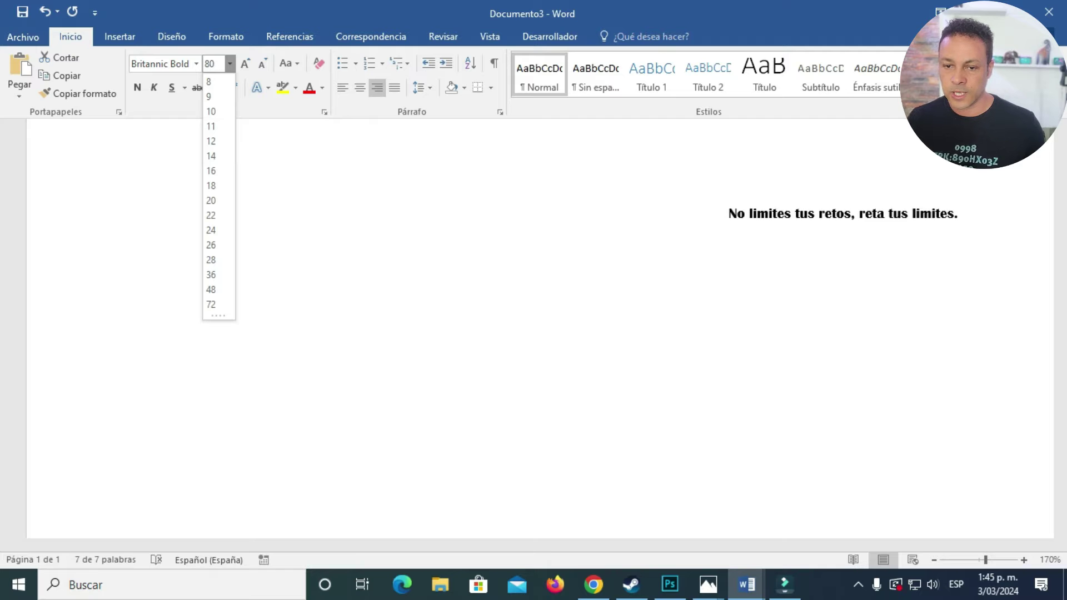
{"action": "key", "text": "Return"}
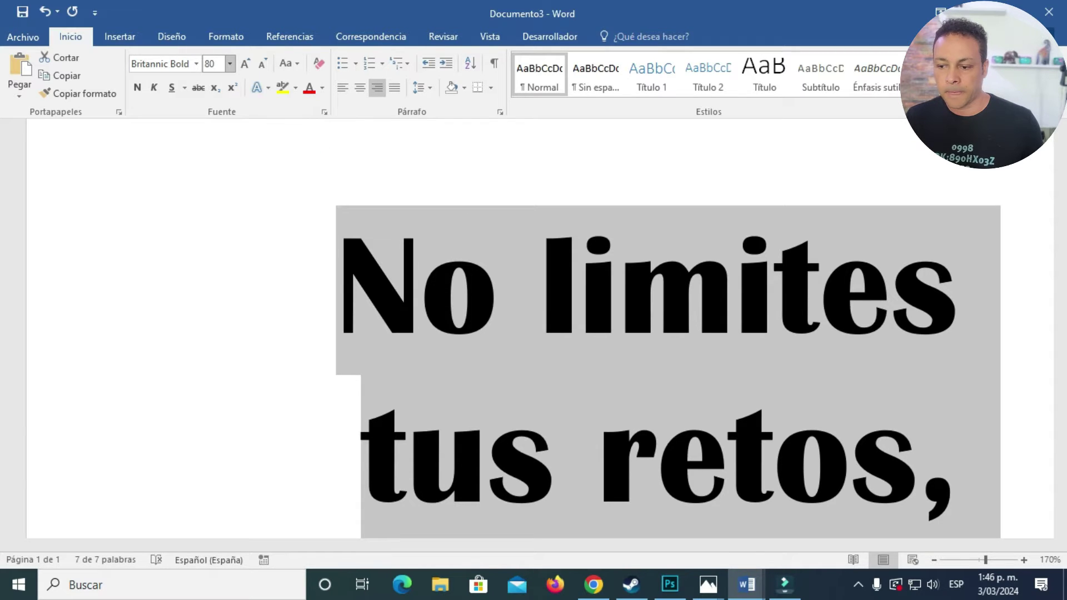
- Reduce the selected sentence's font size to 20
{"action": "left_click", "coordinate": [230, 64]}
{"action": "key", "text": "Up"}
{"action": "key", "text": "Up"}
{"action": "key", "text": "Up"}
{"action": "key", "text": "Up"}
{"action": "key", "text": "Up"}
{"action": "key", "text": "Up"}
{"action": "key", "text": "Up"}
{"action": "key", "text": "Up"}
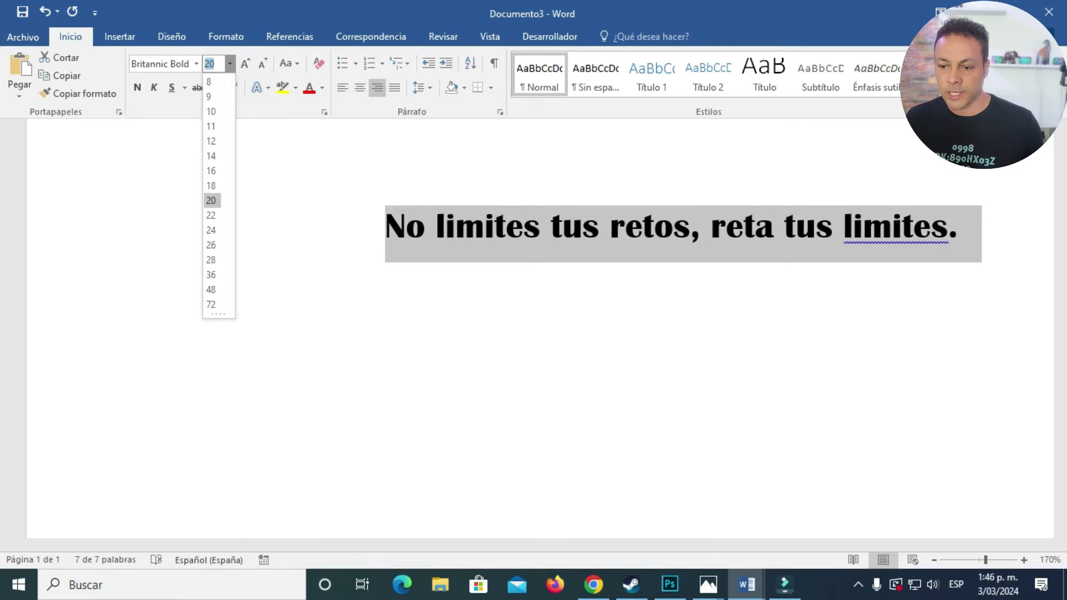
{"action": "key", "text": "Return"}
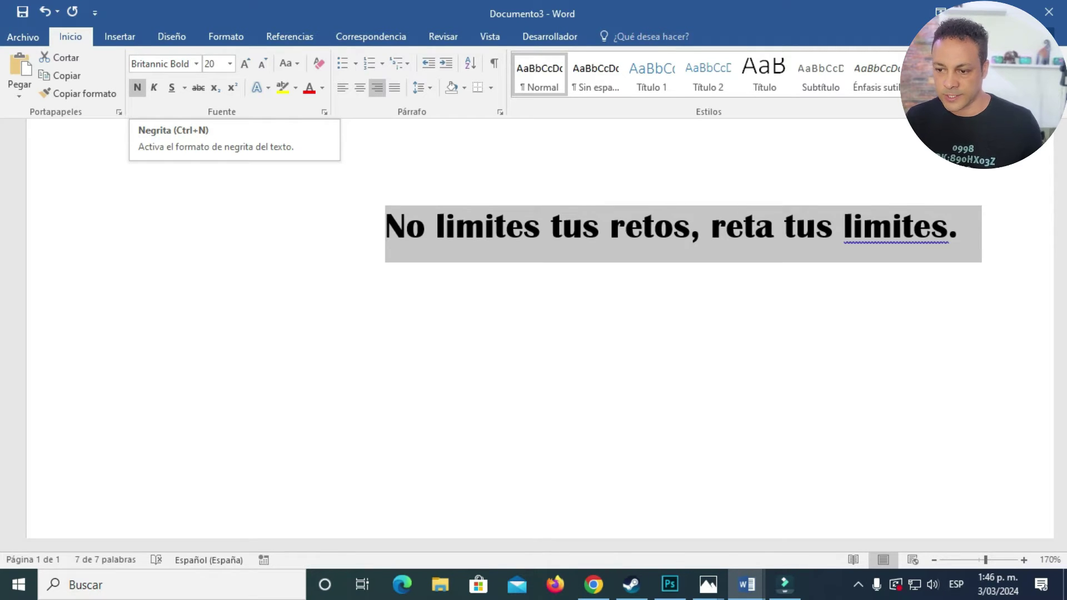
- Apply bold formatting to the Britannic Bold sentence and remove it again
{"action": "left_click", "coordinate": [137, 87]}
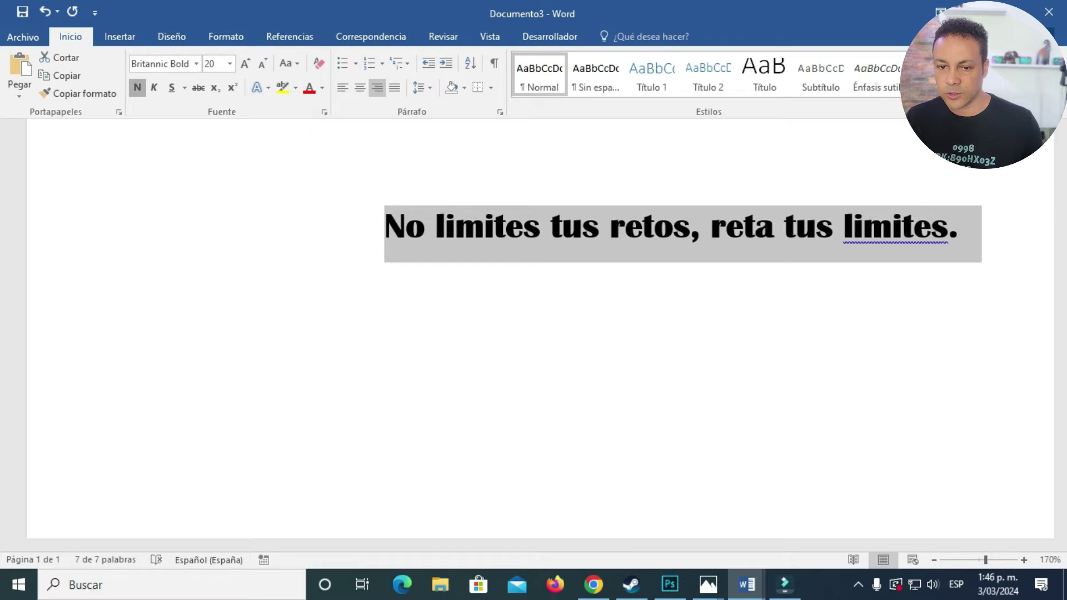
{"action": "left_click", "coordinate": [137, 87]}
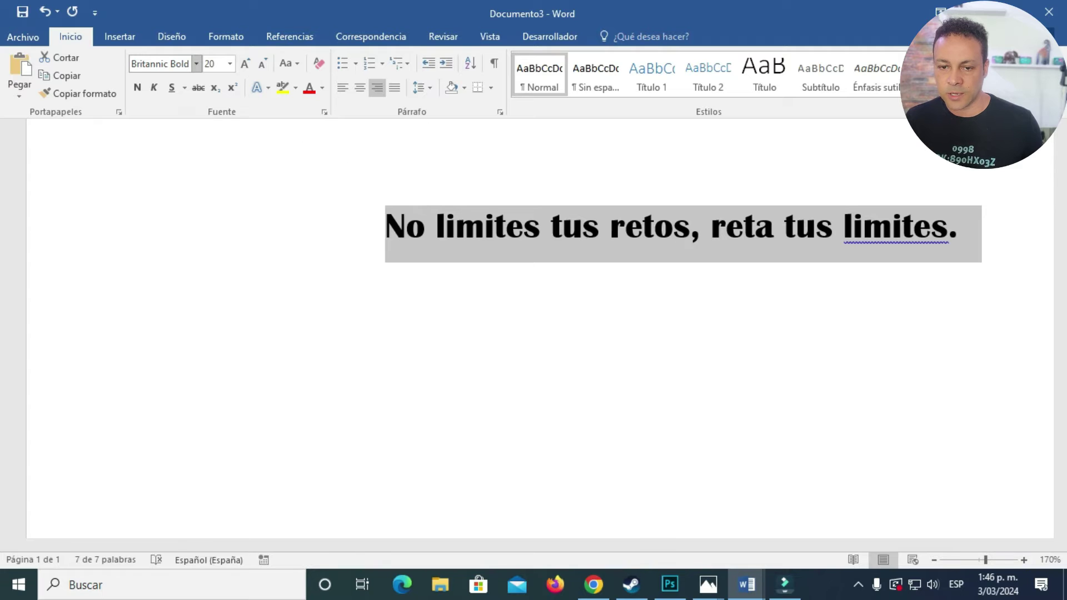
- Set the selected sentence's font to Arial Narrow and make it bold
{"action": "left_click", "coordinate": [196, 63]}
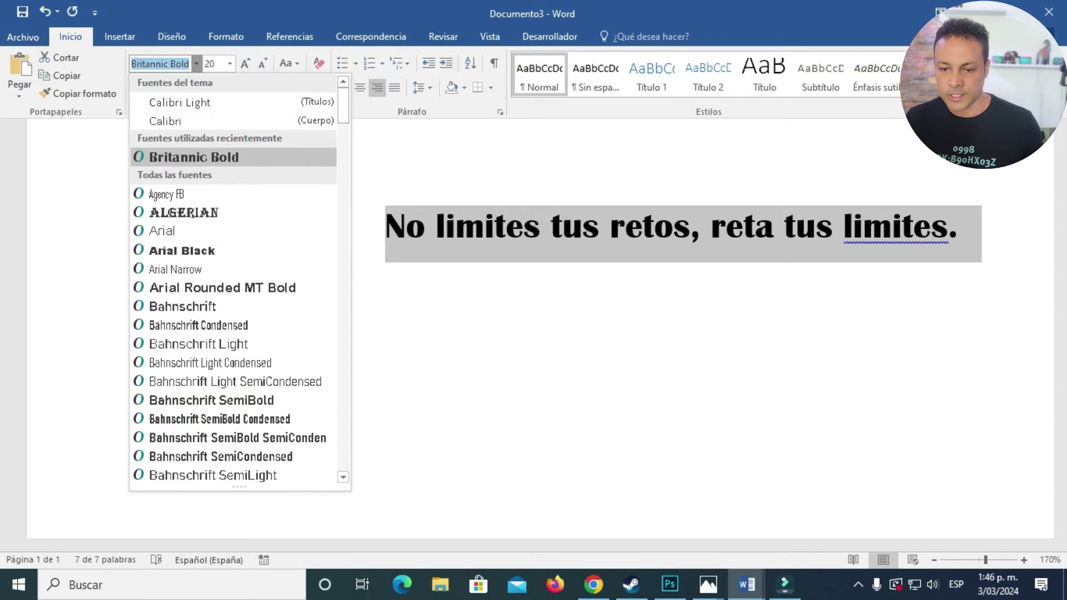
{"action": "left_click", "coordinate": [175, 268]}
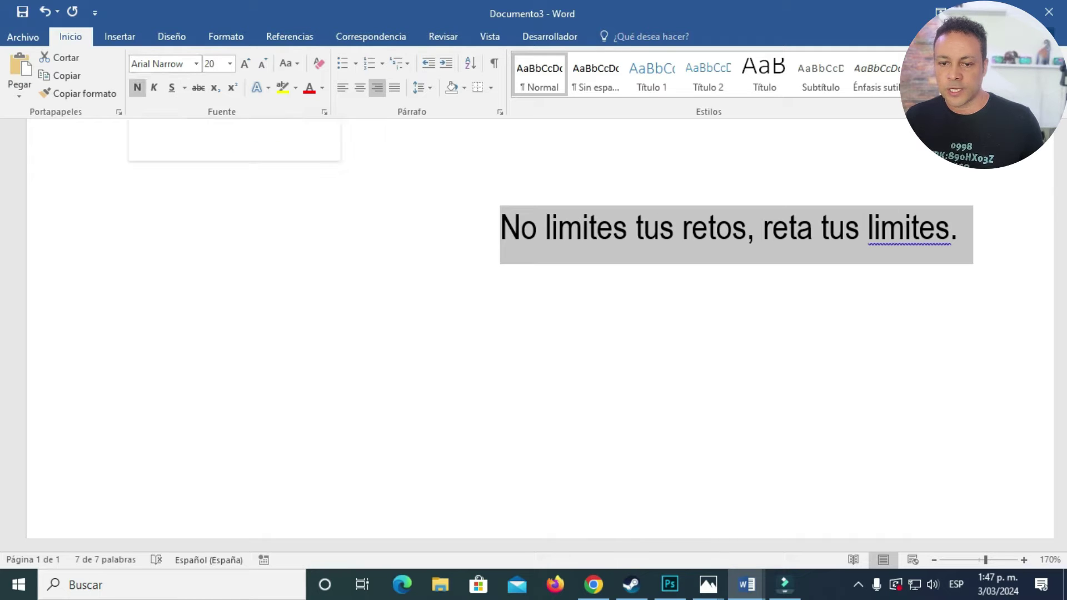
{"action": "left_click", "coordinate": [138, 88]}
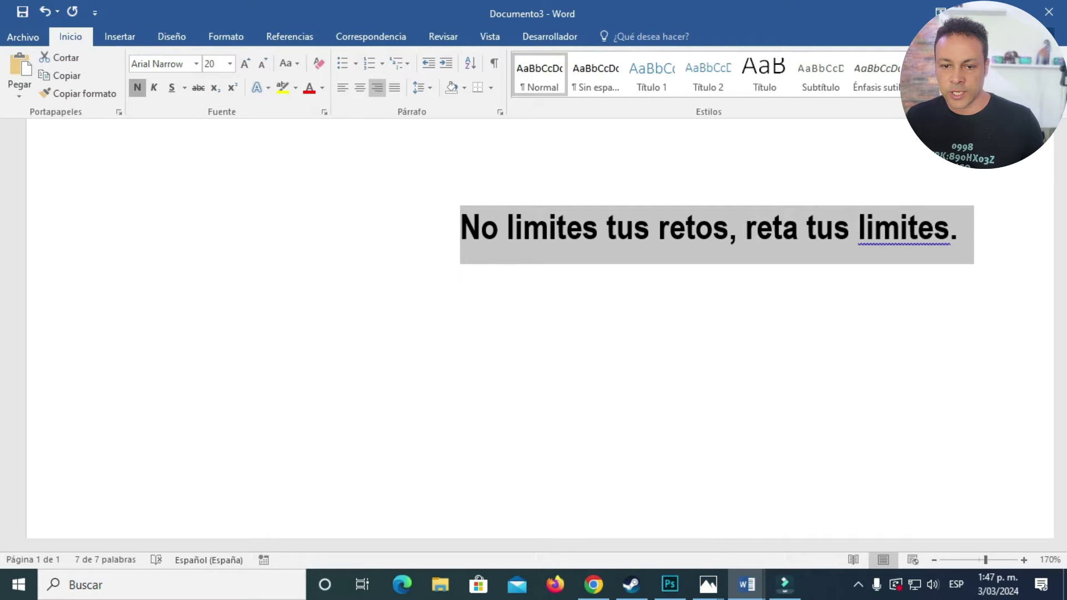
- Toggle bold off and on again for the selected Arial Narrow sentence
{"action": "left_click", "coordinate": [137, 88]}
{"action": "left_click", "coordinate": [137, 87]}
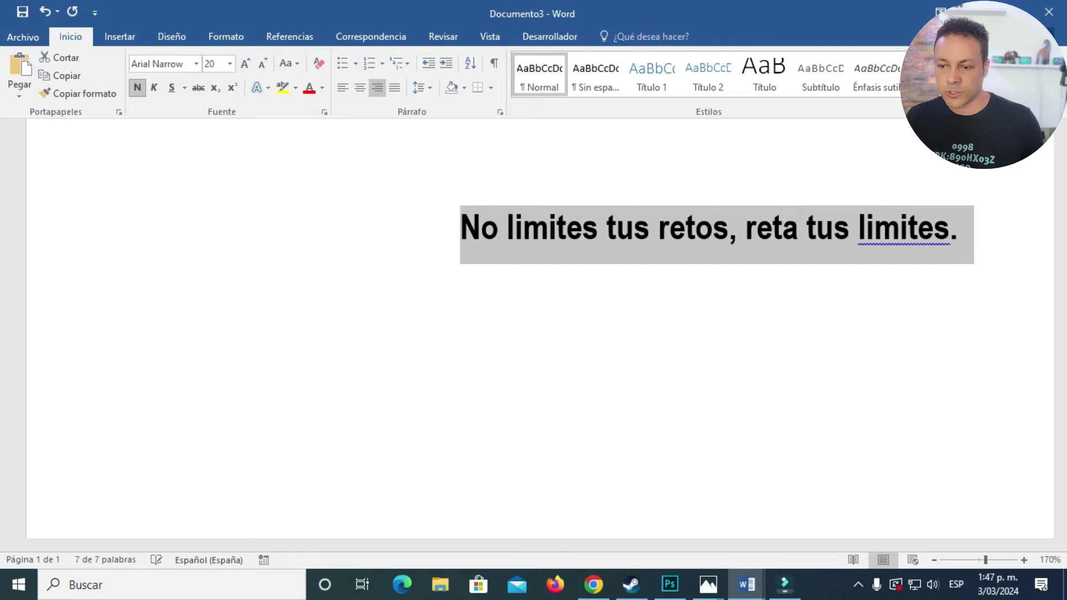
{"action": "left_click", "coordinate": [137, 88]}
{"action": "left_click", "coordinate": [137, 87]}
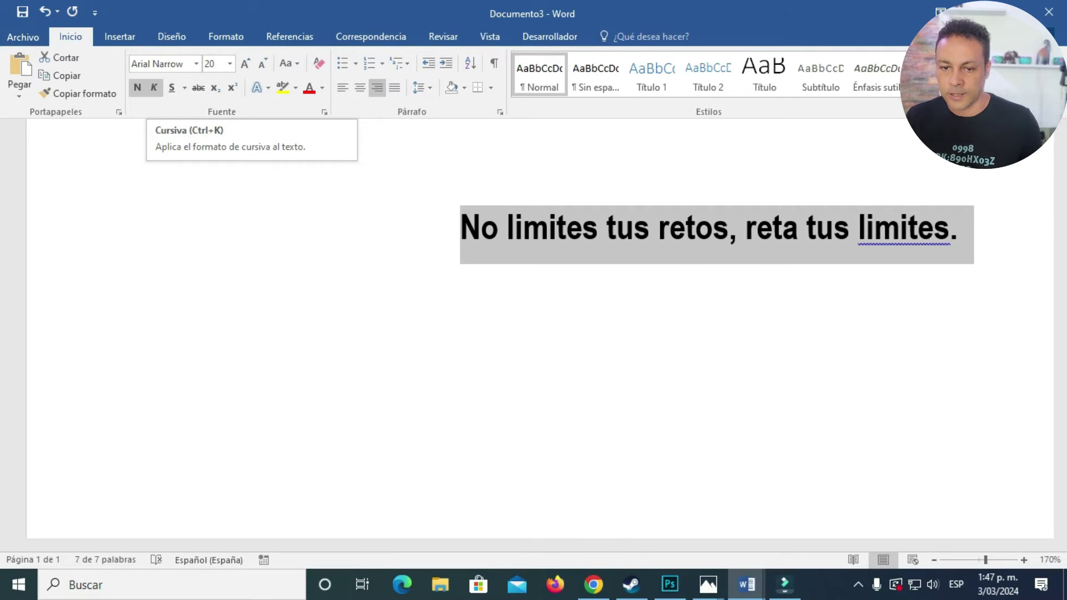
- Apply italics to the selected sentence and remove them again
{"action": "left_click", "coordinate": [154, 87]}
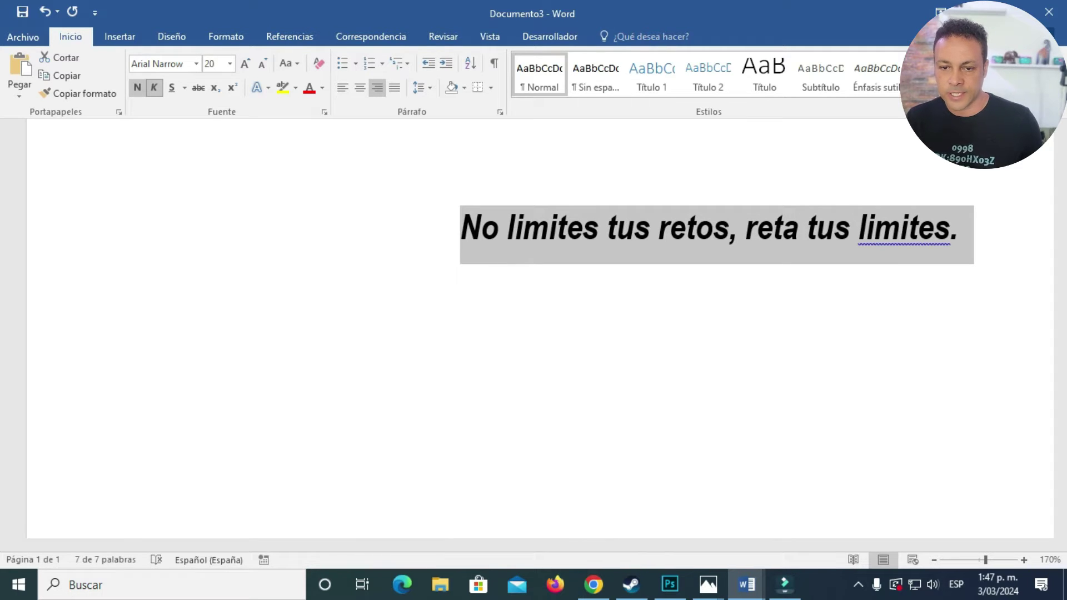
{"action": "left_click", "coordinate": [154, 88]}
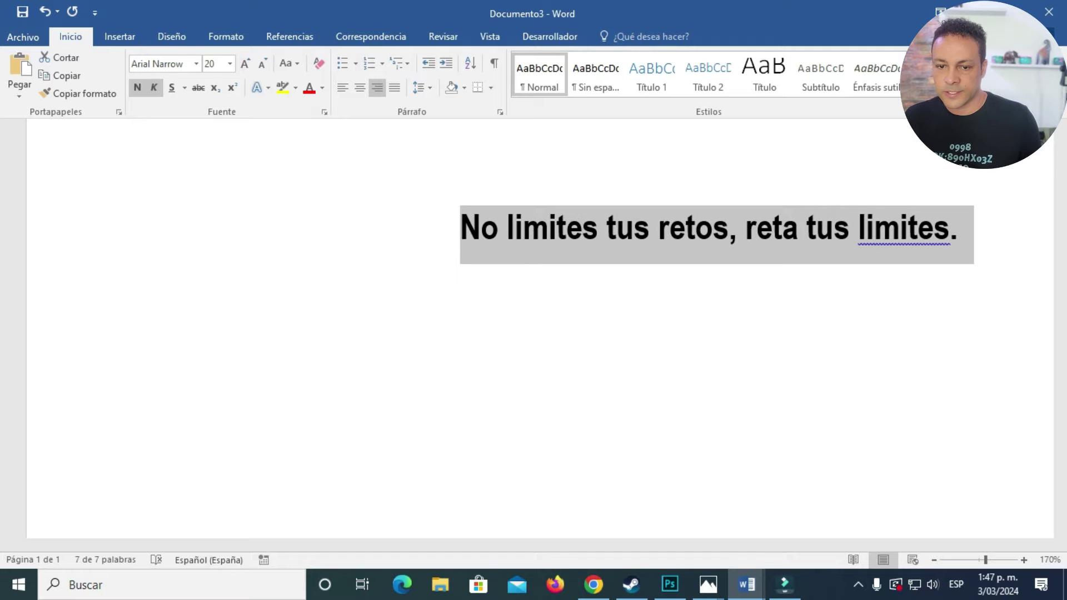
{"action": "left_click", "coordinate": [154, 87]}
{"action": "left_click", "coordinate": [154, 88]}
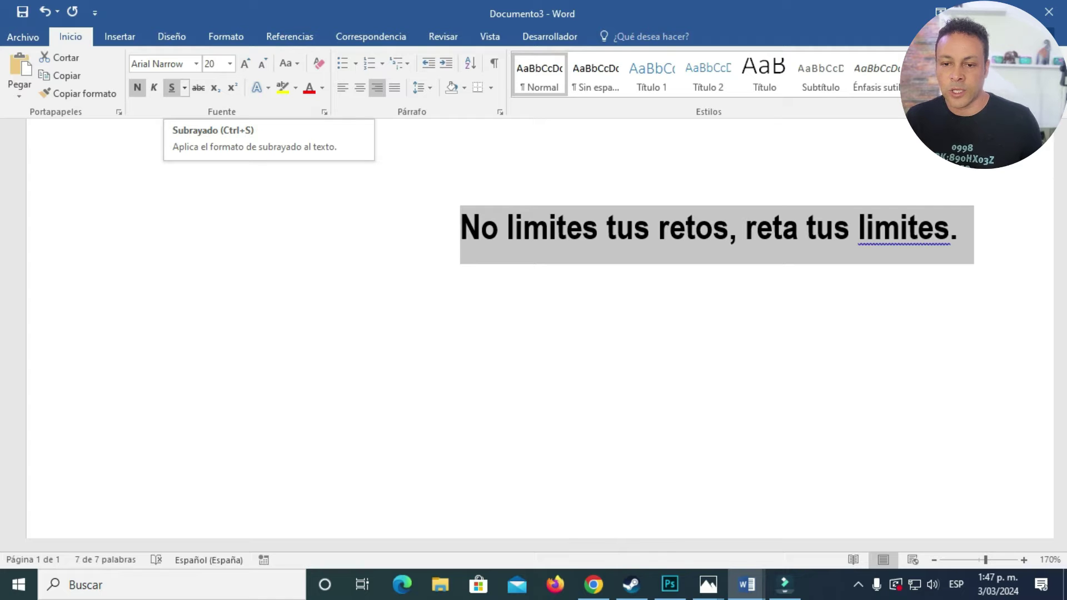
- Underline the selected sentence, and try strikethrough on it before removing the strikethrough
{"action": "left_click", "coordinate": [171, 88]}
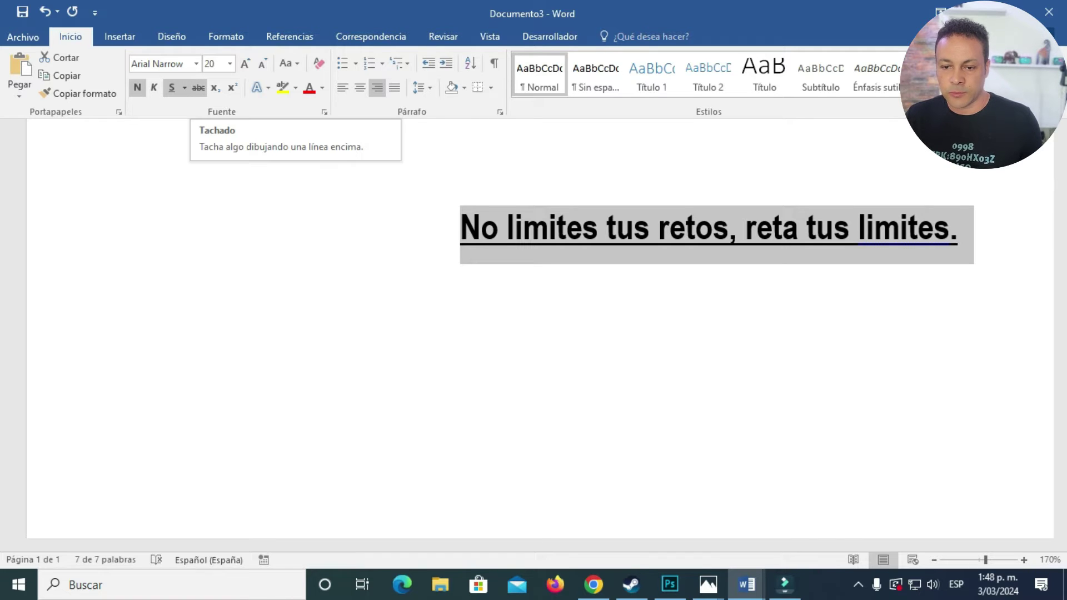
{"action": "left_click", "coordinate": [198, 87]}
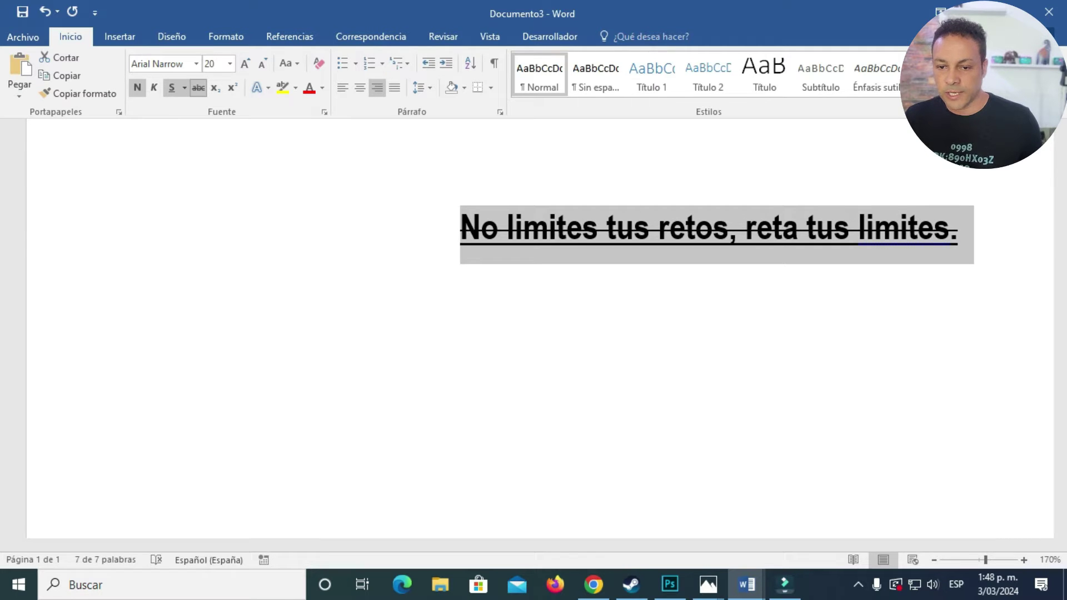
{"action": "left_click", "coordinate": [198, 87]}
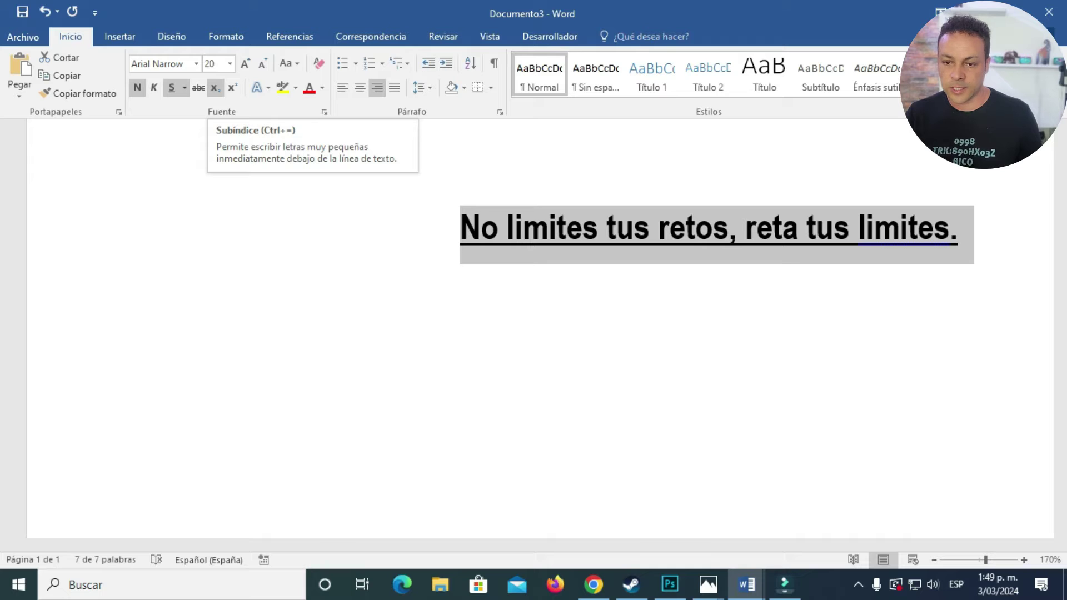
- Toggle subscript on and off for the selected sentence, leaving it as subscript
{"action": "left_click", "coordinate": [215, 87]}
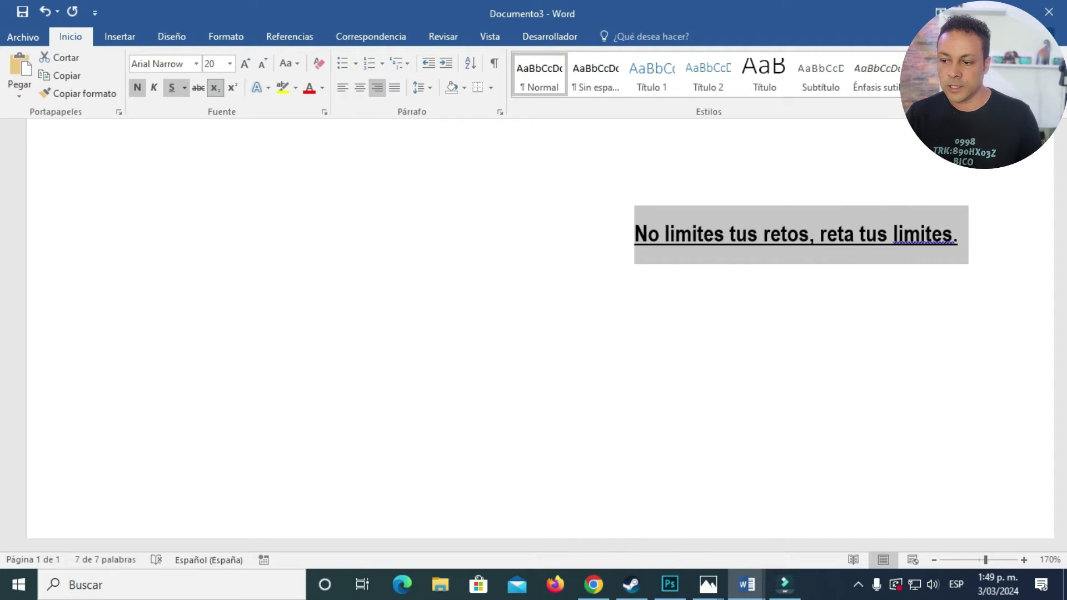
{"action": "left_click", "coordinate": [215, 87]}
{"action": "left_click", "coordinate": [215, 88]}
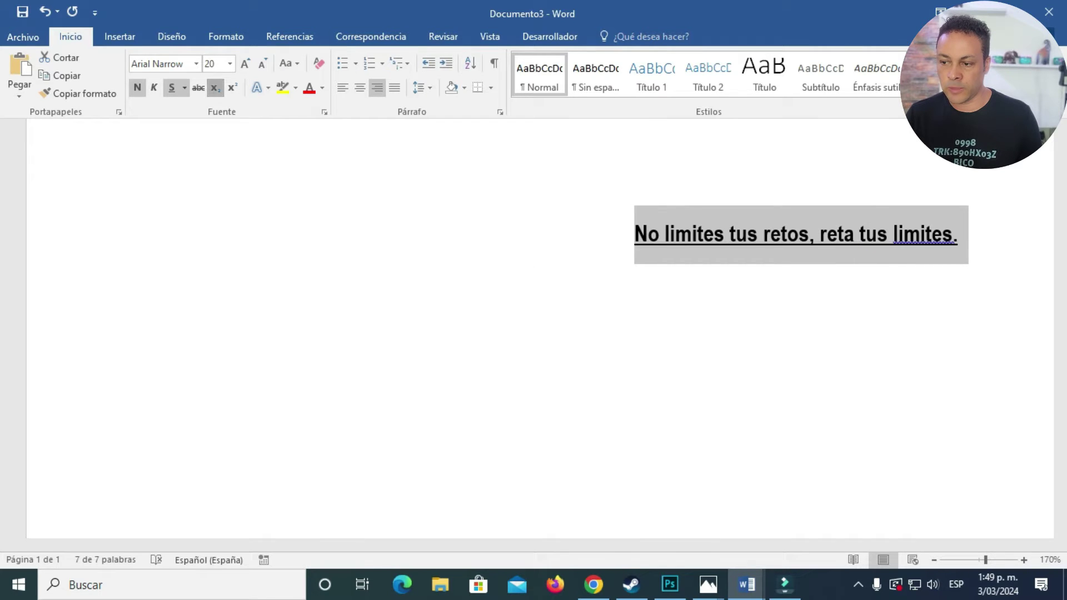
{"action": "left_click", "coordinate": [215, 87]}
{"action": "left_click", "coordinate": [215, 87]}
{"action": "left_click", "coordinate": [215, 87]}
{"action": "left_click", "coordinate": [215, 87]}
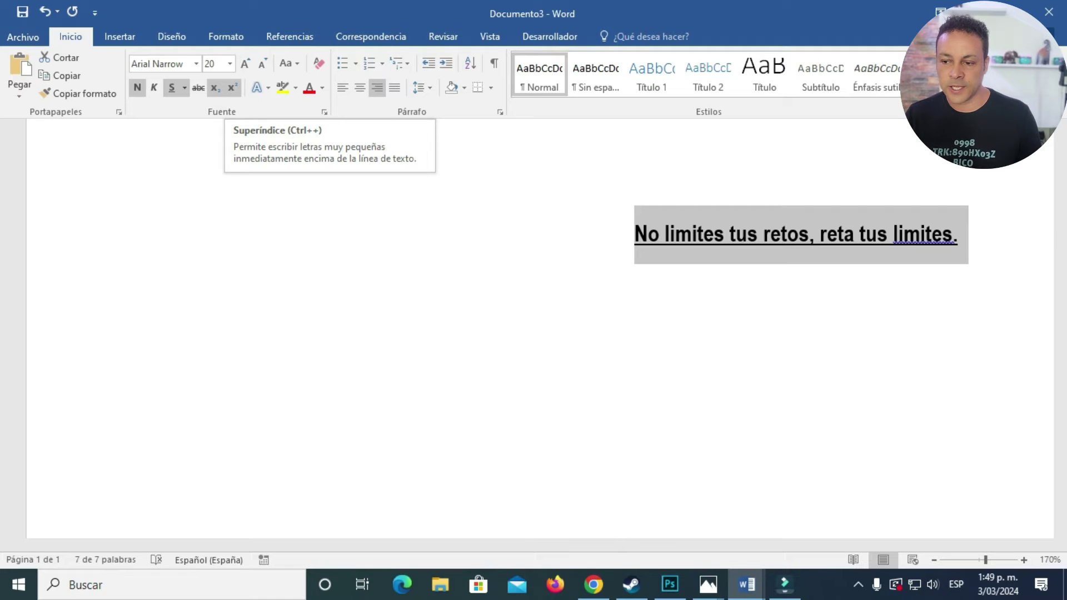
- Switch the sentence to superscript, toggle it, and return the text to its normal baseline
{"action": "left_click", "coordinate": [233, 87]}
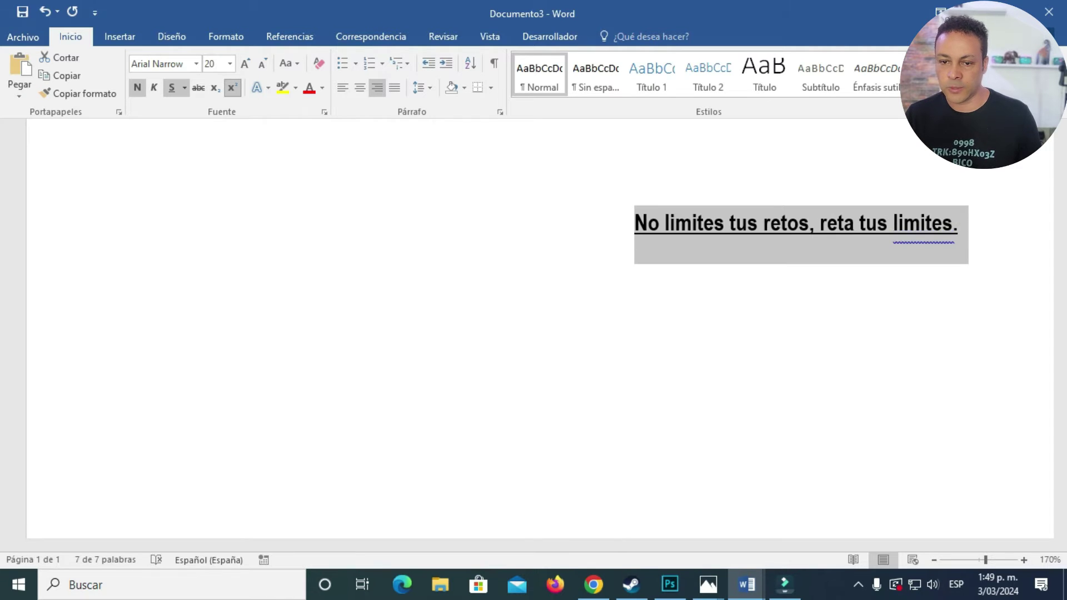
{"action": "left_click", "coordinate": [232, 87]}
{"action": "left_click", "coordinate": [232, 87]}
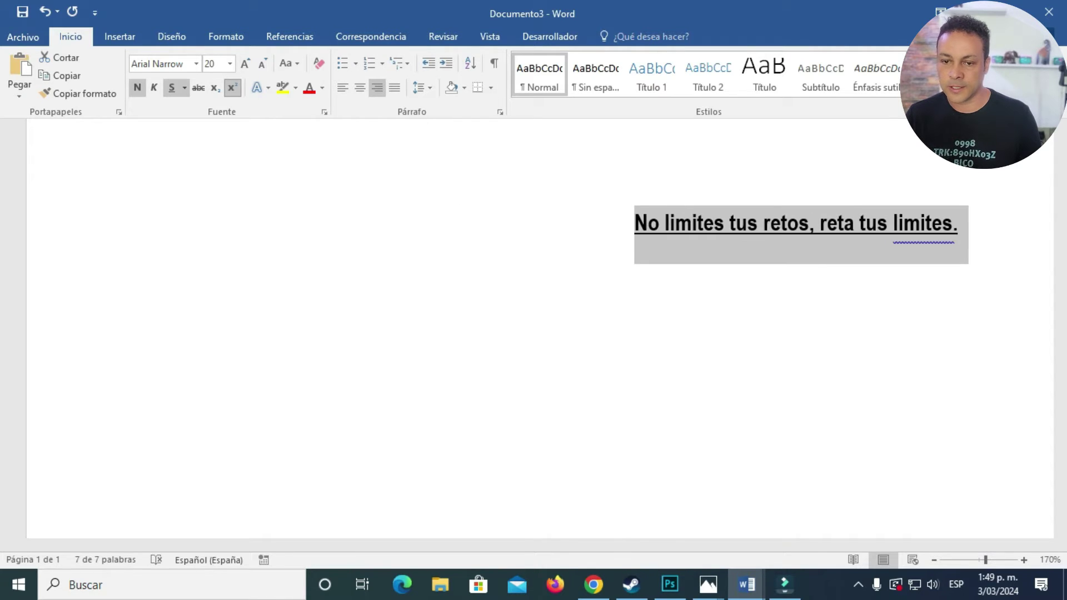
{"action": "left_click", "coordinate": [233, 87]}
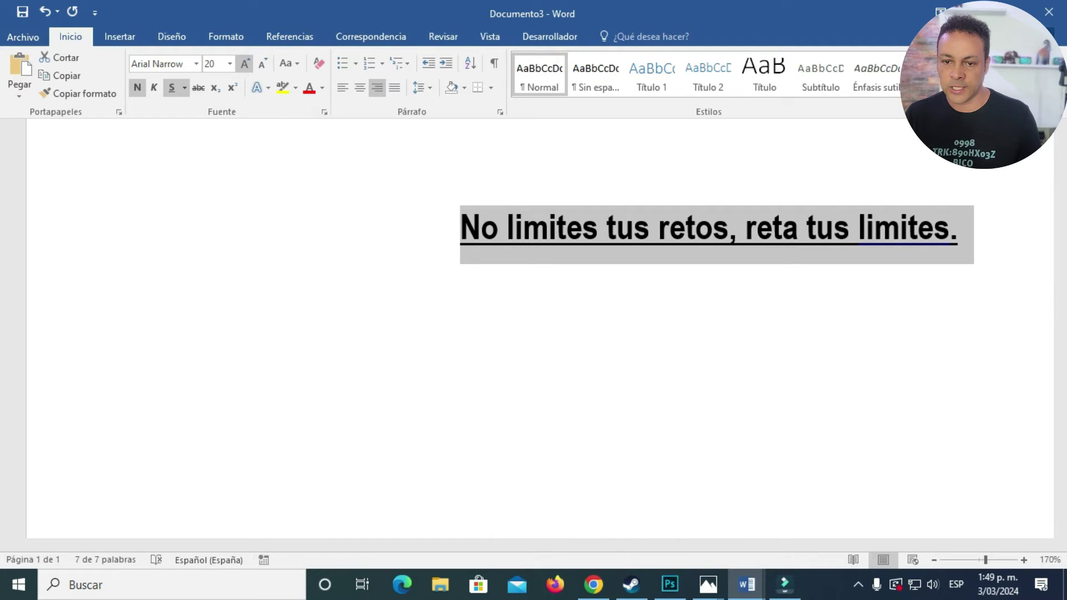
- Enlarge the selected sentence's font incrementally to size 72
{"action": "left_click", "coordinate": [244, 63]}
{"action": "left_click", "coordinate": [244, 63]}
{"action": "left_click", "coordinate": [244, 63]}
{"action": "left_click", "coordinate": [244, 63]}
{"action": "left_click", "coordinate": [245, 63]}
{"action": "left_click", "coordinate": [244, 63]}
{"action": "left_click", "coordinate": [245, 64]}
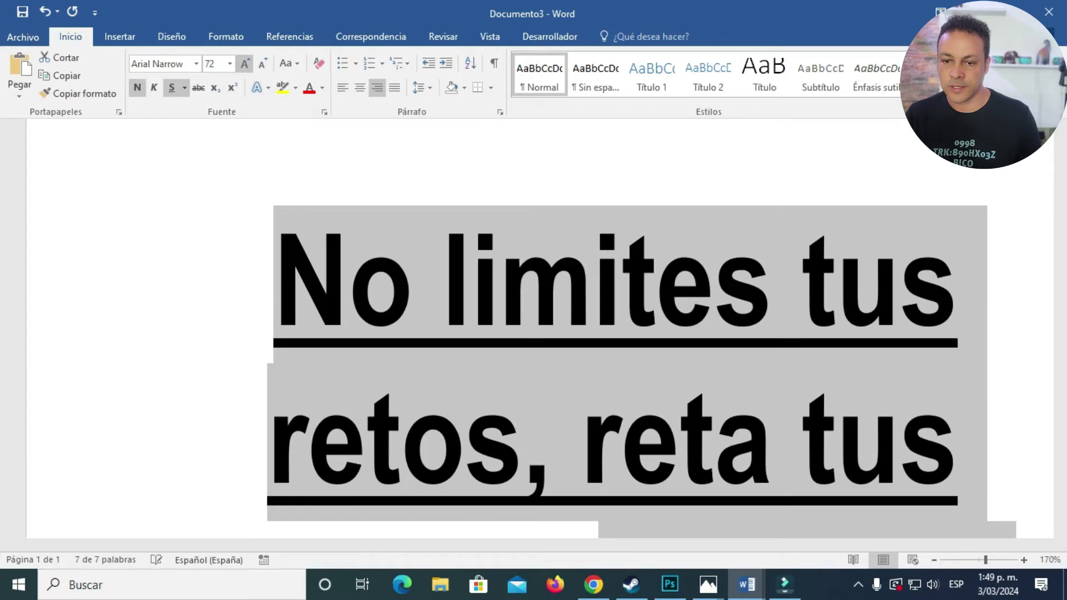
- Shrink the selected sentence's font incrementally to size 20
{"action": "left_click", "coordinate": [261, 63]}
{"action": "left_click", "coordinate": [262, 63]}
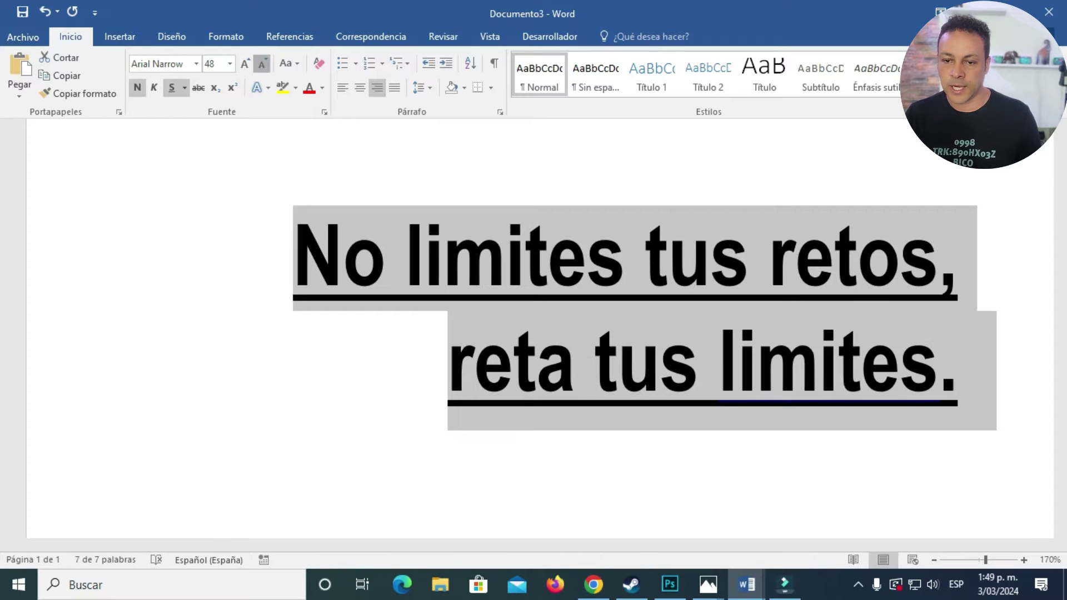
{"action": "left_click", "coordinate": [262, 63]}
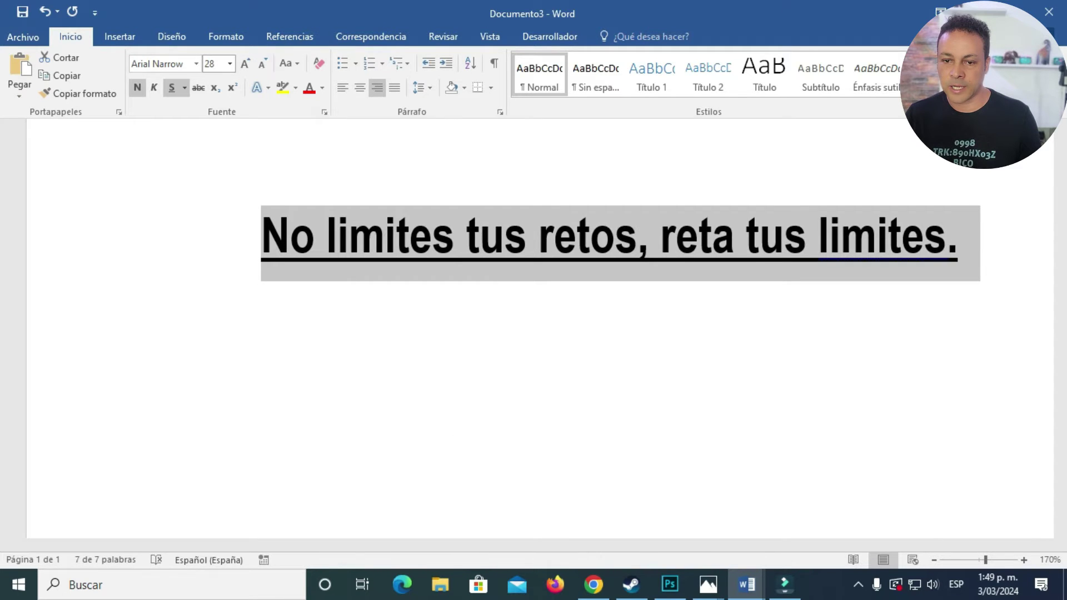
{"action": "left_click", "coordinate": [261, 63]}
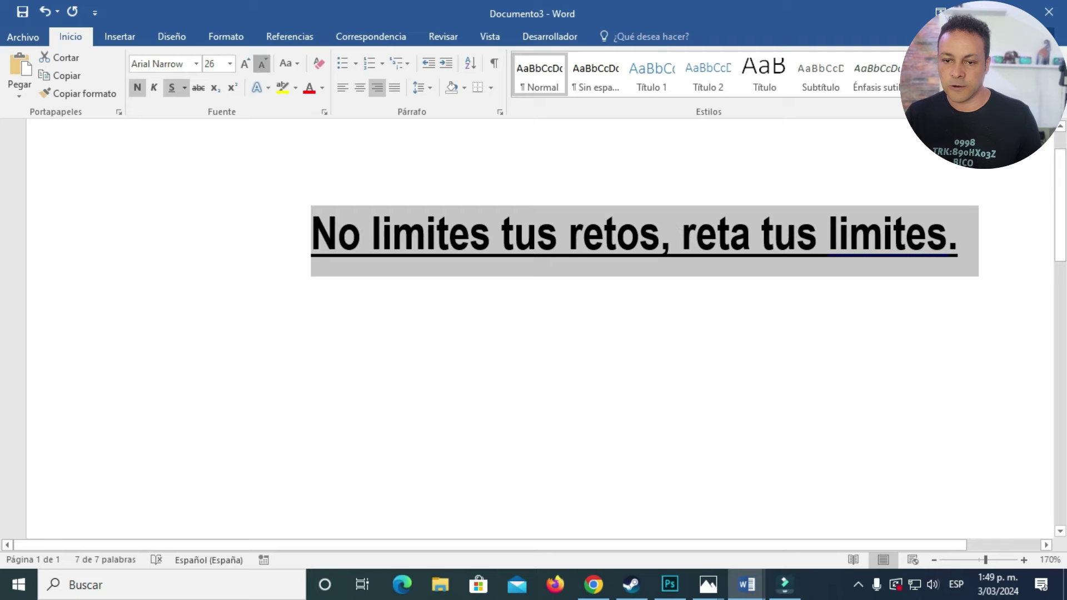
{"action": "left_click", "coordinate": [262, 63]}
{"action": "left_click", "coordinate": [262, 64]}
{"action": "left_click", "coordinate": [262, 64]}
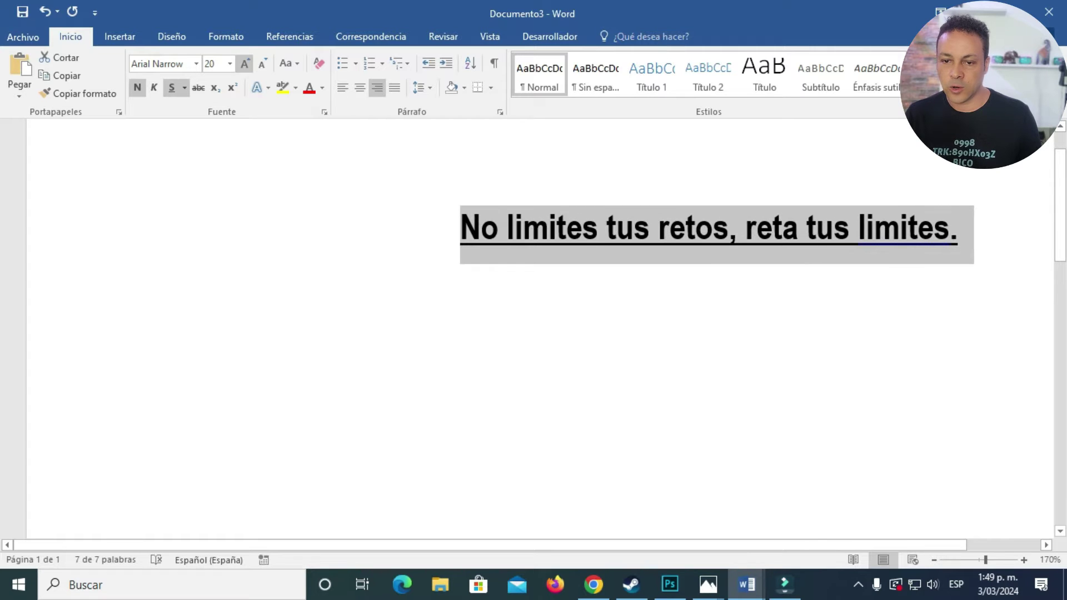
- Grow the sentence's font incrementally to size 26, and shrink it one increment to 24
{"action": "left_click", "coordinate": [244, 64]}
{"action": "left_click", "coordinate": [244, 63]}
{"action": "left_click", "coordinate": [244, 64]}
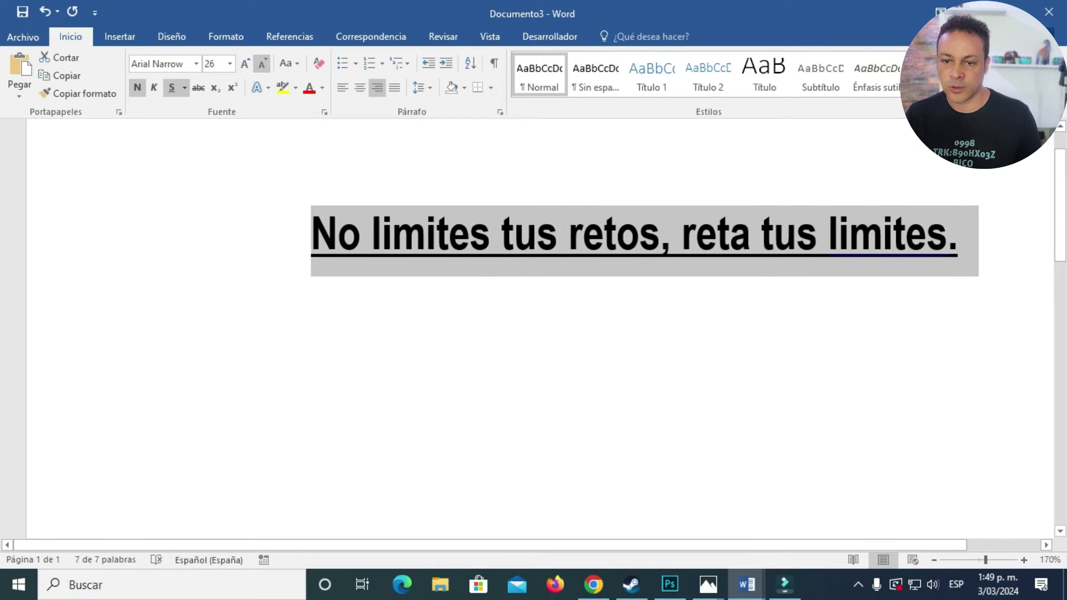
{"action": "left_click", "coordinate": [261, 63]}
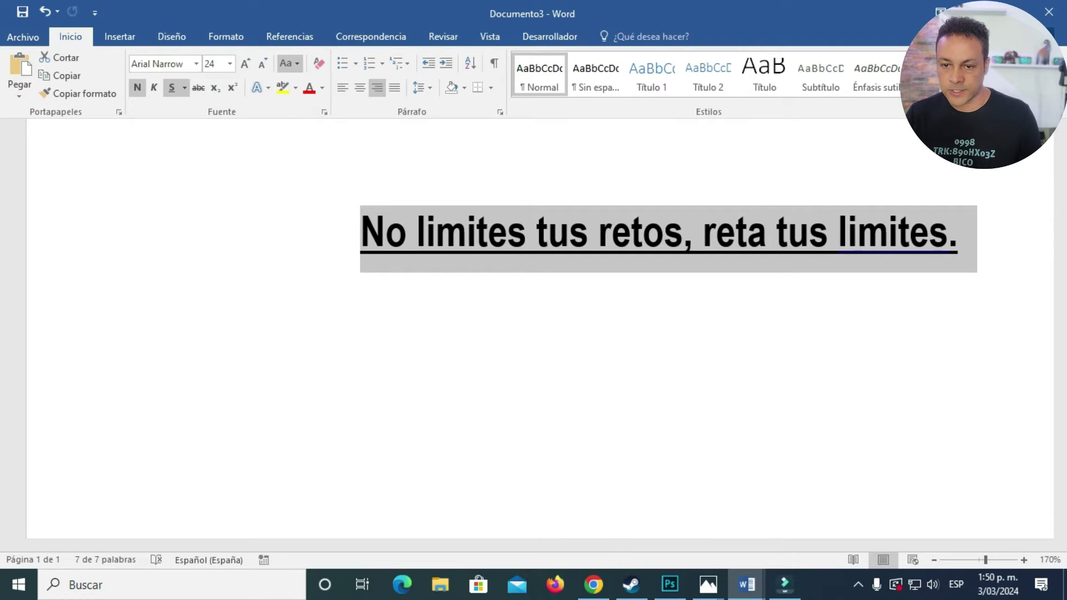
- Try the sentence-case option (Tipo oración) on the selected sentence and change its letters to lowercase
{"action": "left_click", "coordinate": [290, 63]}
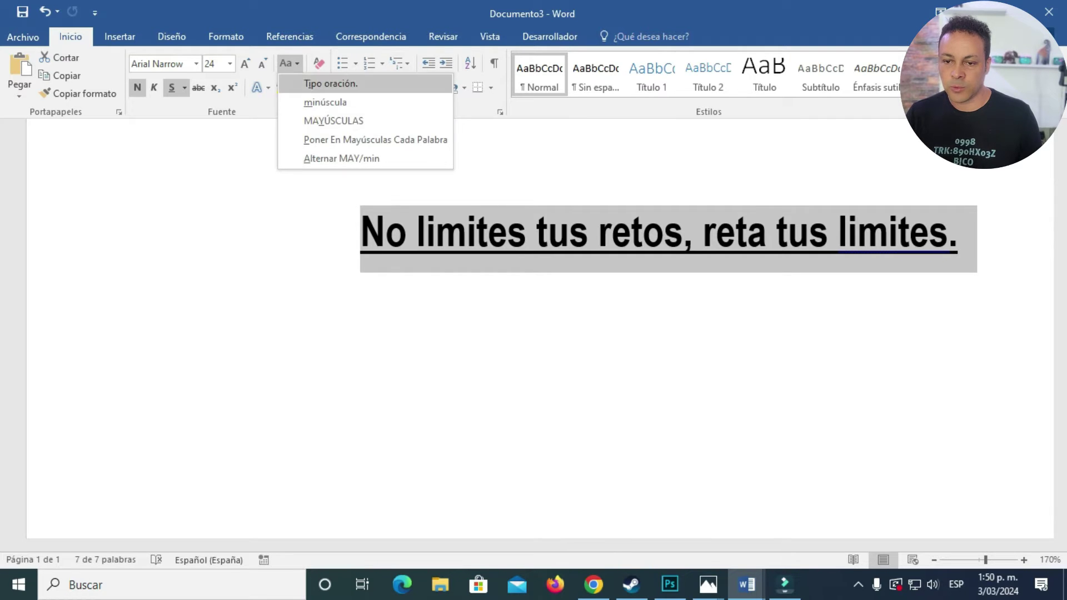
{"action": "left_click", "coordinate": [330, 83]}
{"action": "key", "text": "ctrl+z"}
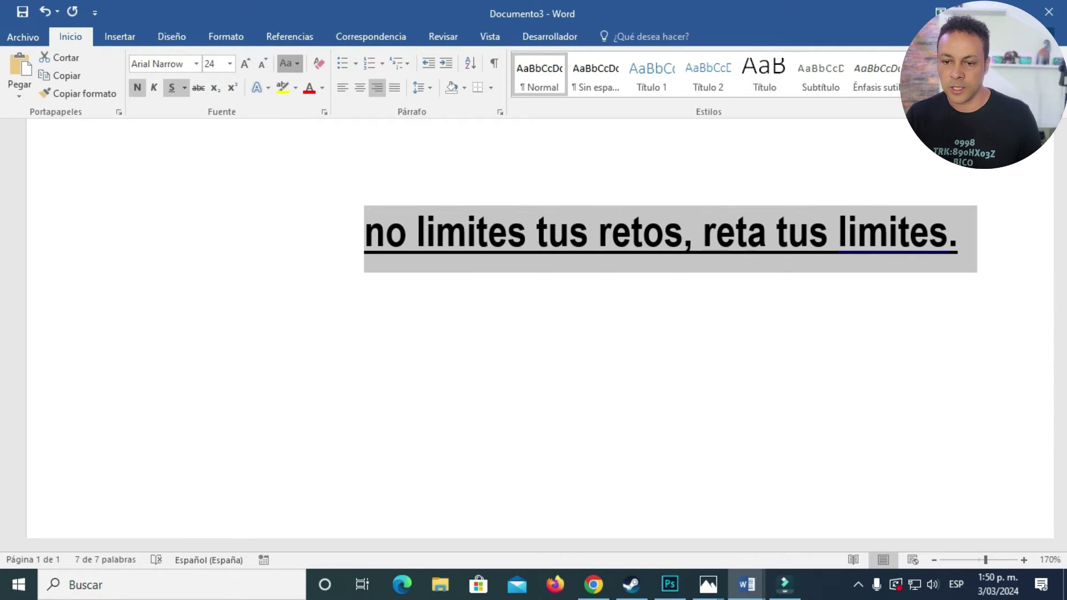
- Convert the selected sentence to all uppercase (MAYÚSCULAS) and change it back to lowercase (minúscula)
{"action": "left_click", "coordinate": [286, 63]}
{"action": "left_click", "coordinate": [333, 122]}
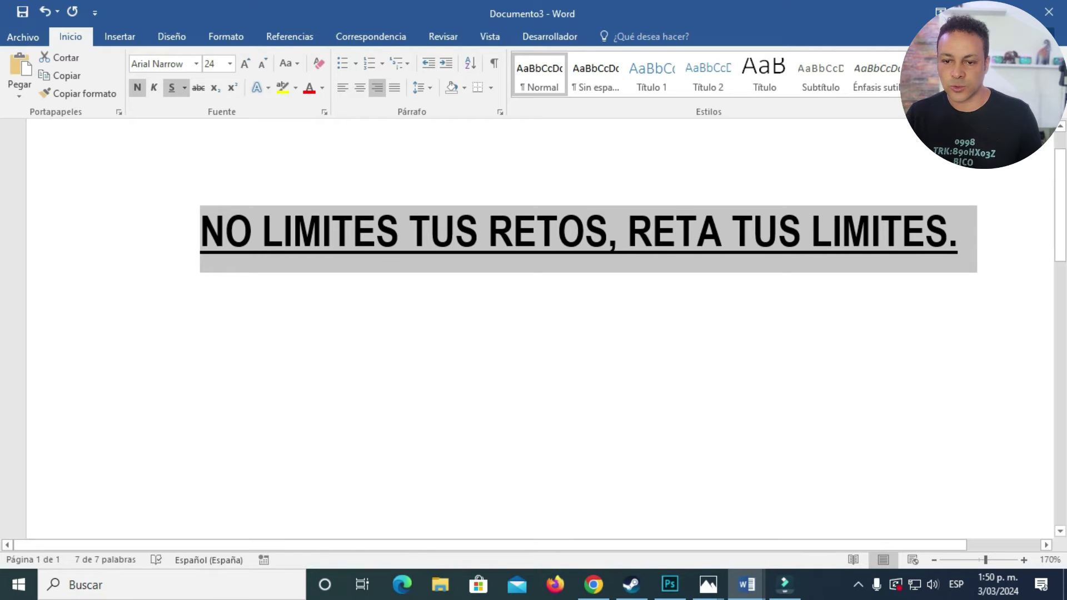
{"action": "left_click", "coordinate": [288, 64]}
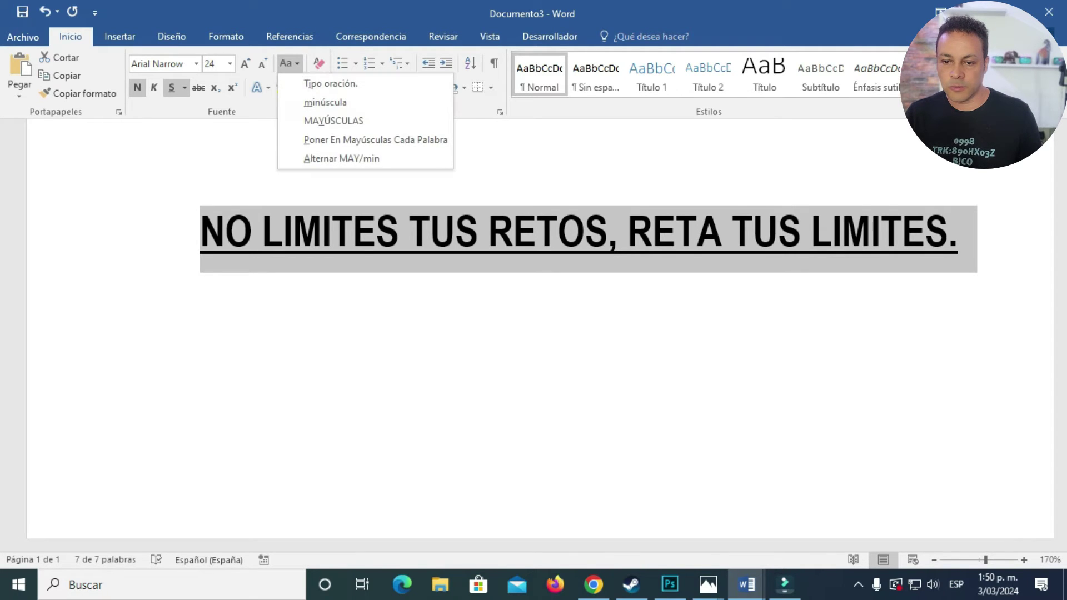
{"action": "left_click", "coordinate": [325, 102]}
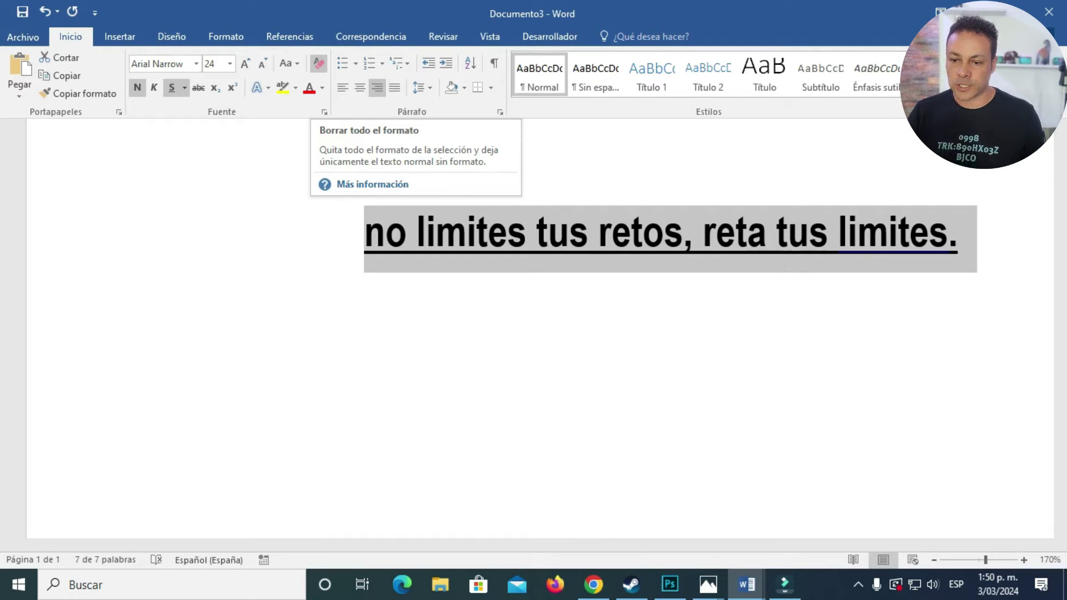
- Clear all formatting from the selected sentence and undo the clearing
{"action": "left_click", "coordinate": [319, 63]}
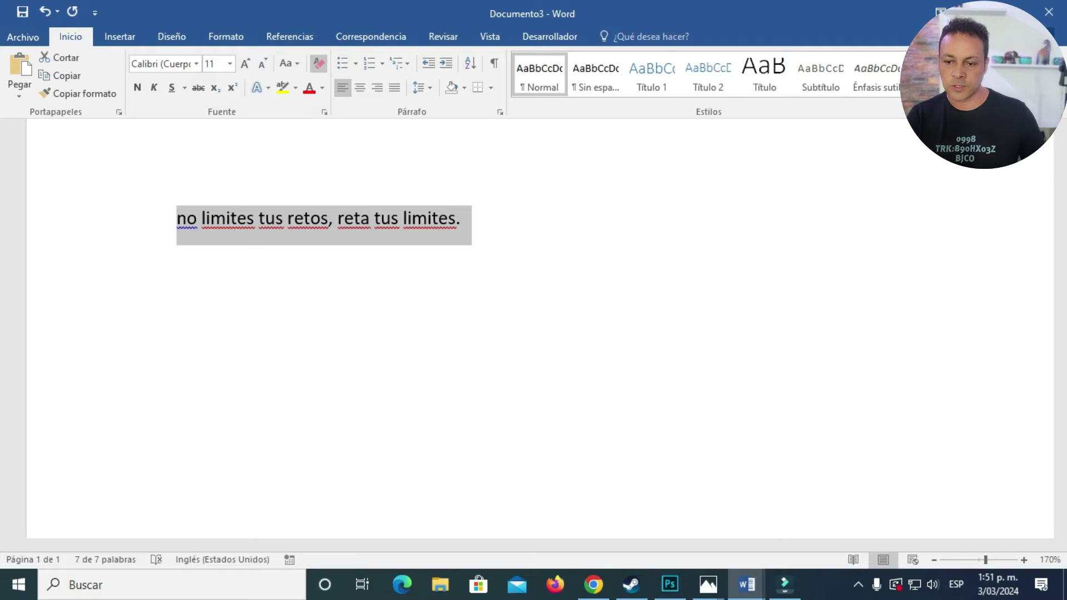
{"action": "key", "text": "ctrl+z"}
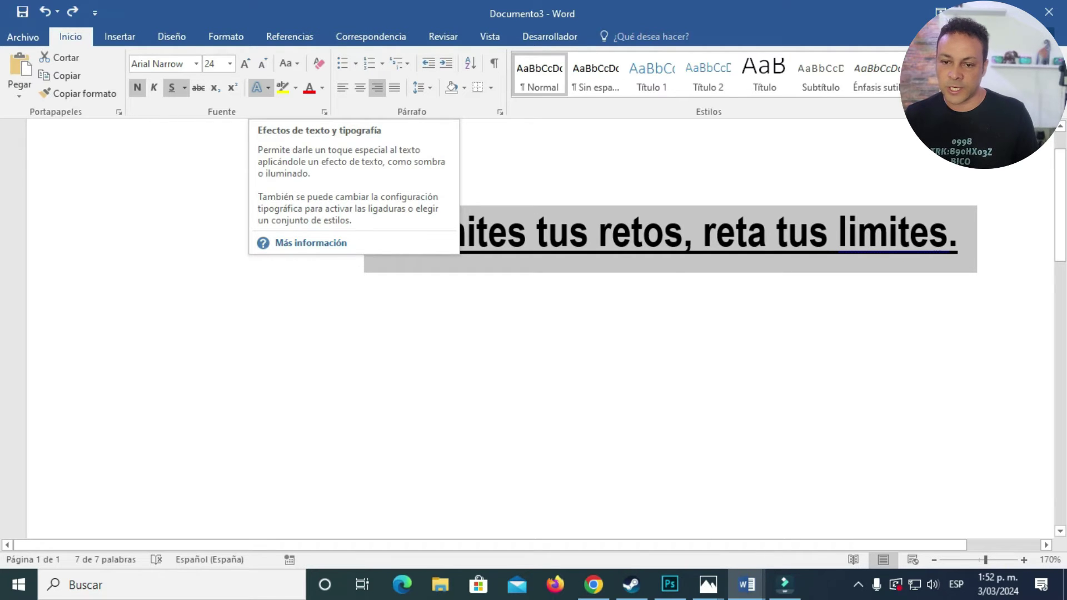
- Apply the blue text effect with reflection to the sentence, remove its underline, and deselect the text
{"action": "left_click", "coordinate": [261, 87]}
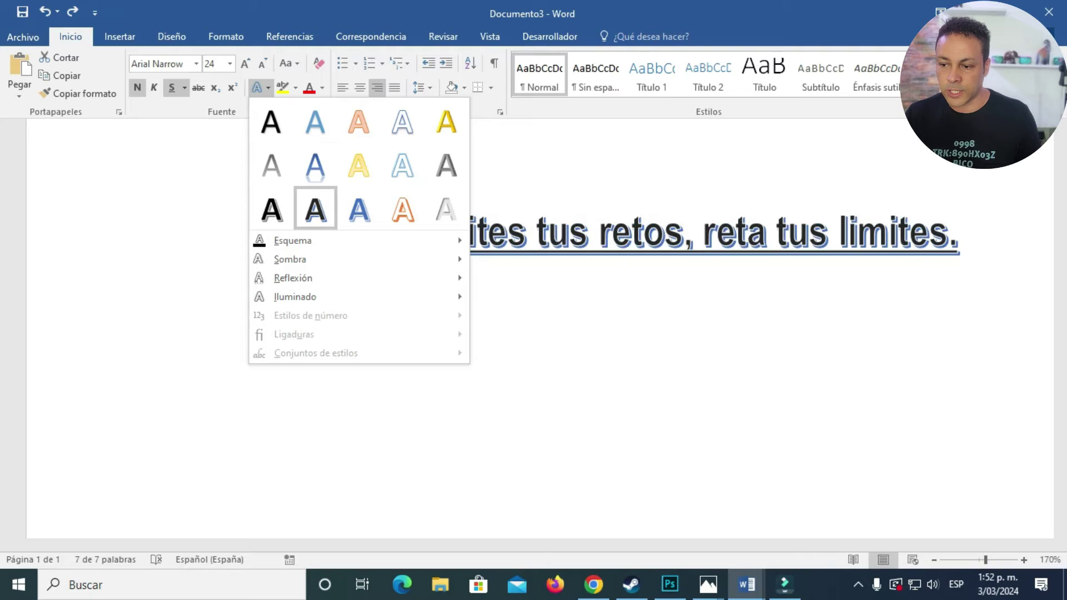
{"action": "left_click", "coordinate": [315, 165]}
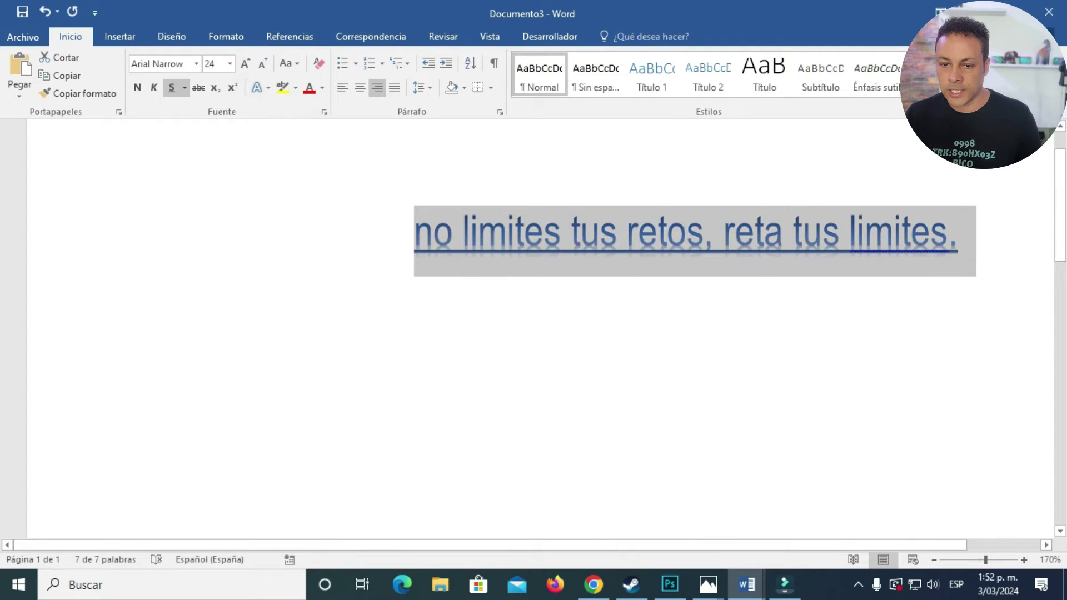
{"action": "left_click", "coordinate": [172, 87]}
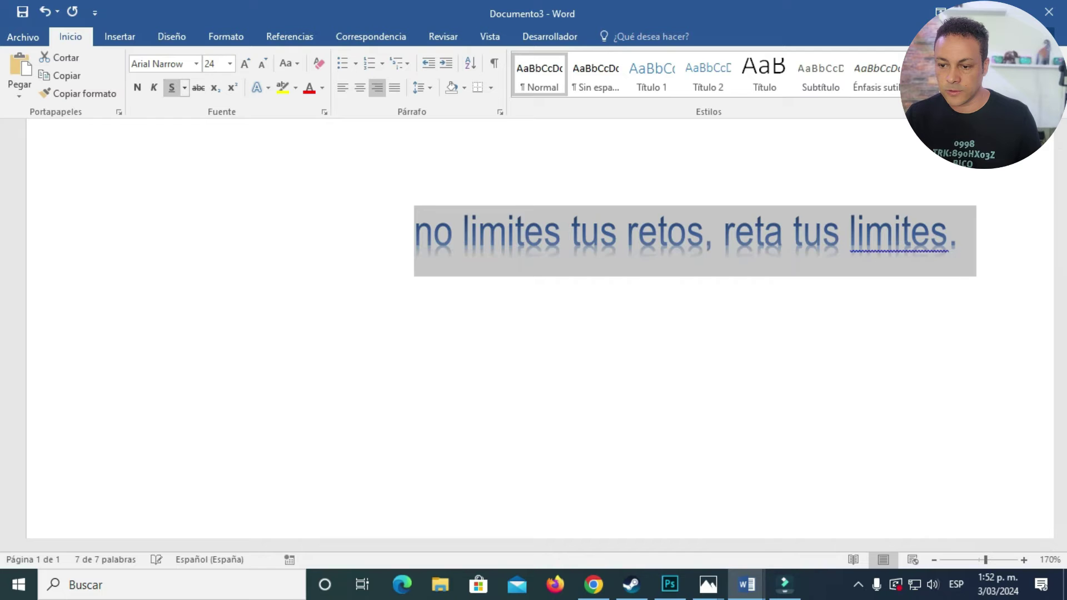
{"action": "left_click", "coordinate": [687, 231]}
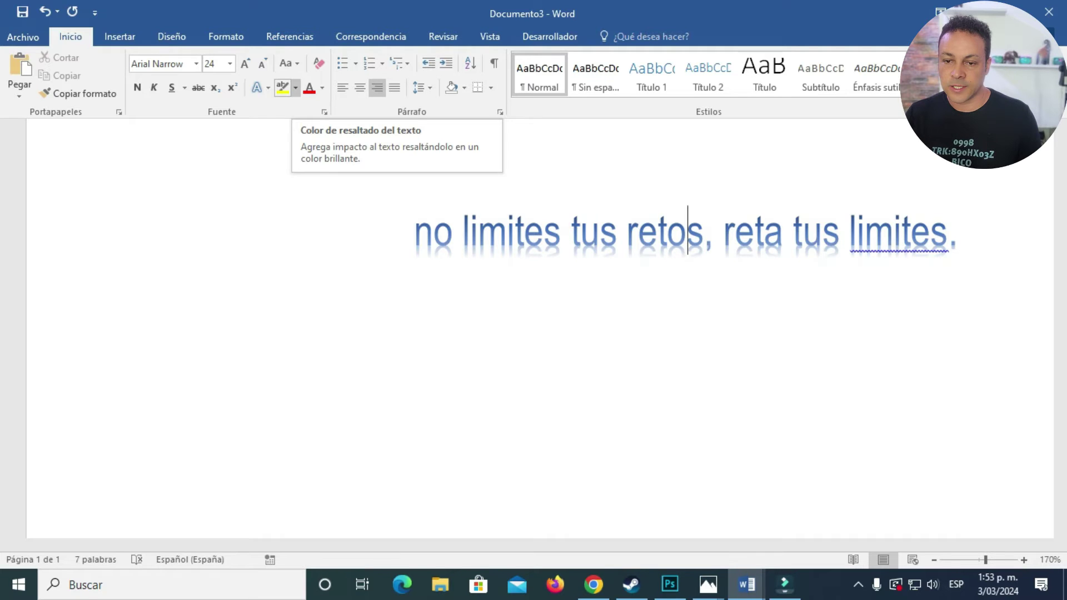
- Highlight the whole sentence with the turquoise text highlight colour
{"action": "left_click", "coordinate": [295, 87]}
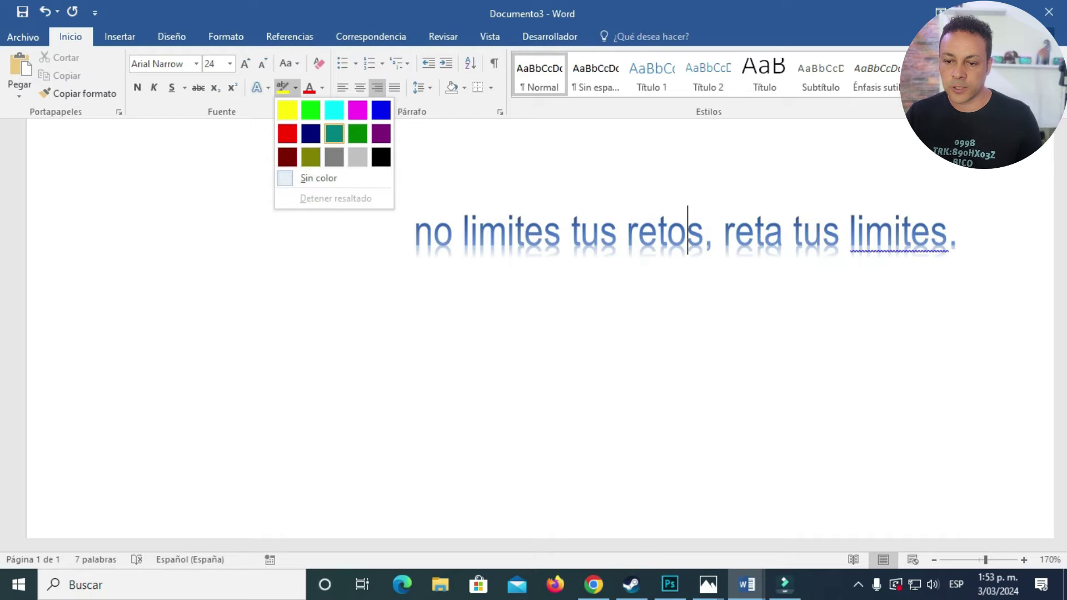
{"action": "left_click", "coordinate": [334, 110]}
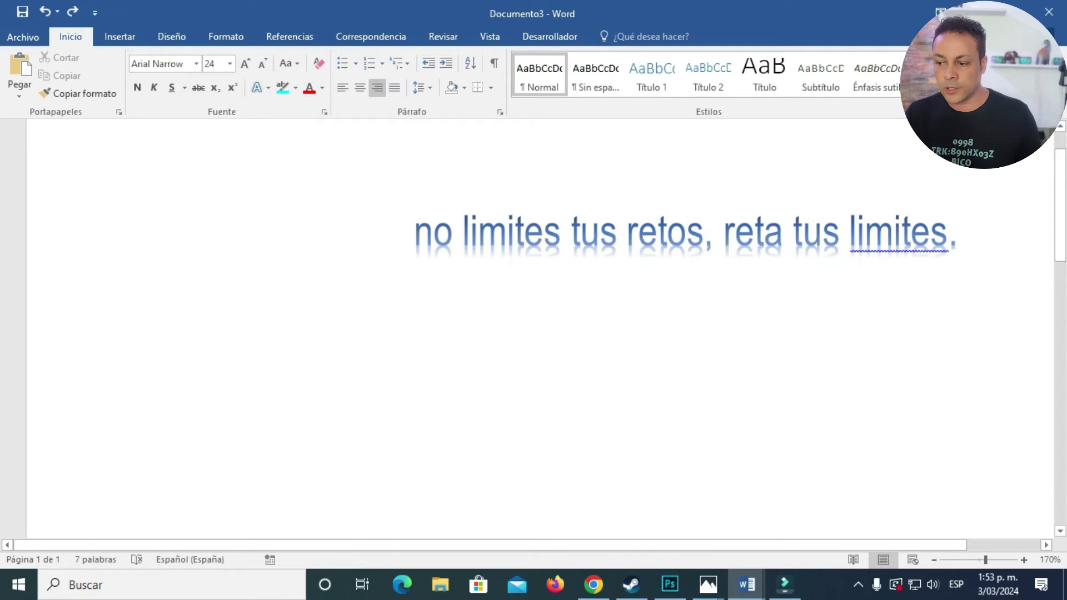
{"action": "left_click_drag", "start_coordinate": [967, 239], "coordinate": [415, 239]}
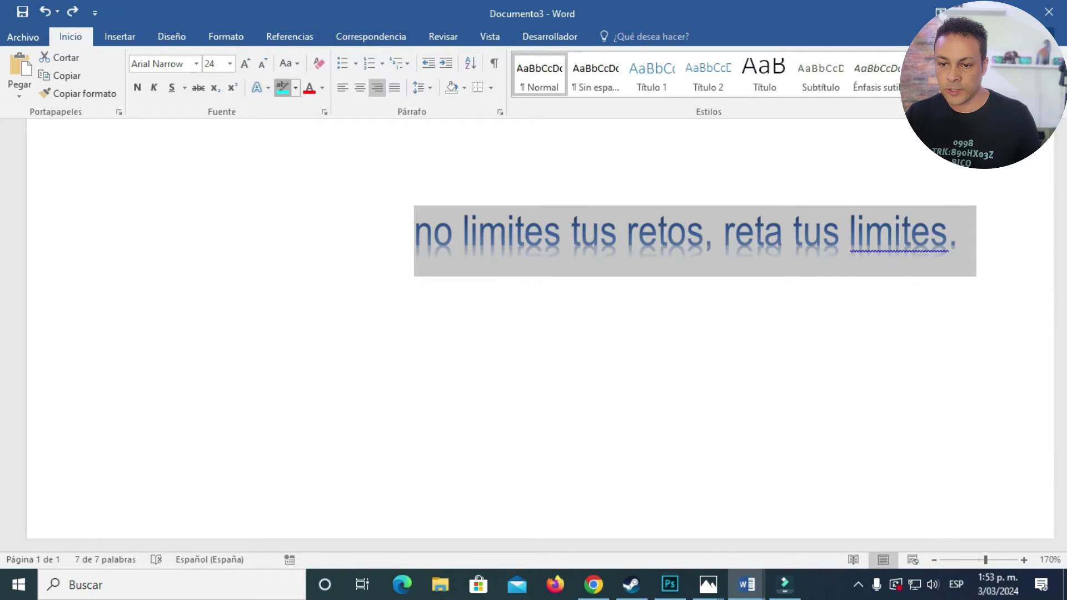
{"action": "left_click", "coordinate": [282, 87]}
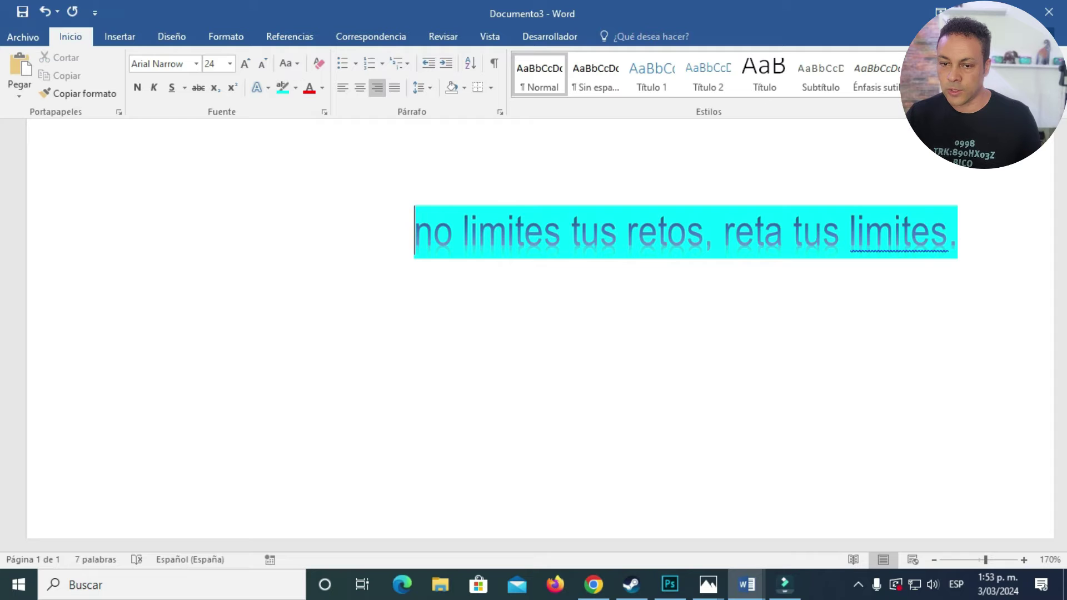
- Change the highlight of the whole sentence to dark blue
{"action": "left_click", "coordinate": [295, 87]}
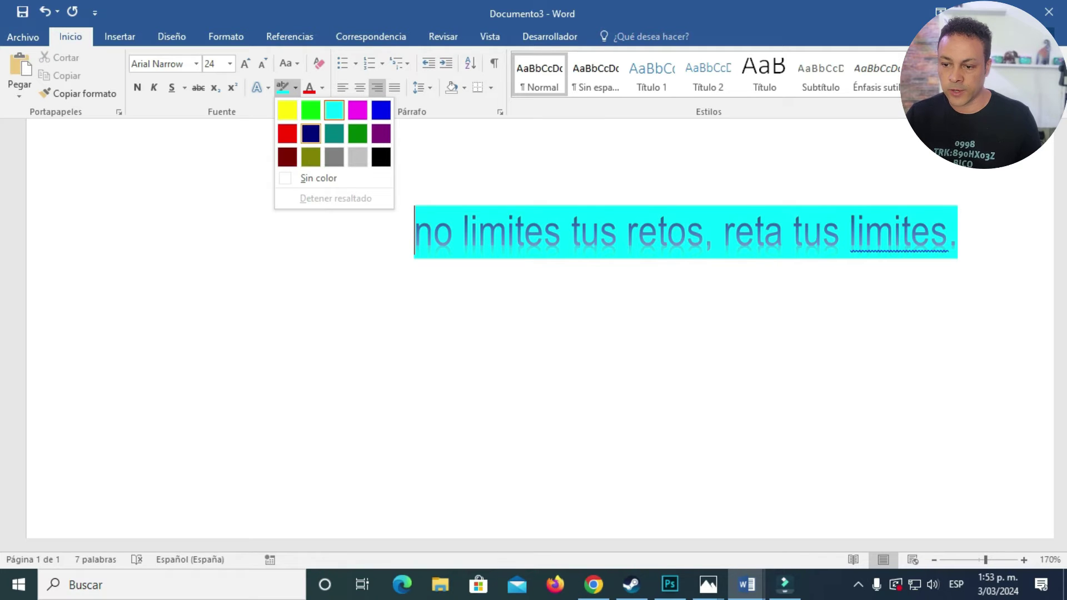
{"action": "left_click", "coordinate": [310, 133]}
{"action": "left_click_drag", "start_coordinate": [956, 244], "coordinate": [415, 247]}
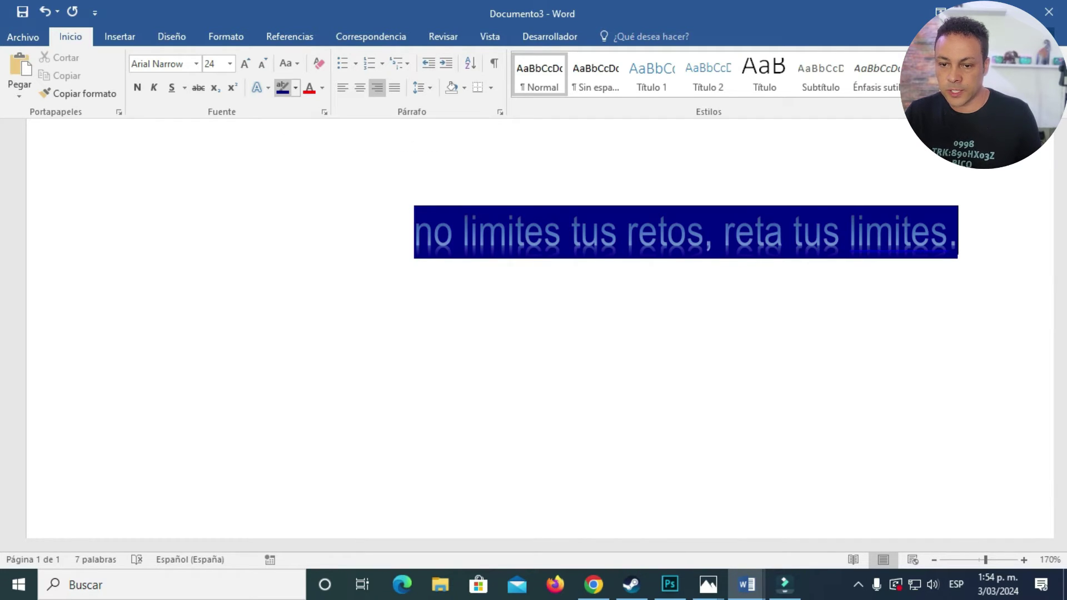
- Remove the highlight from the whole sentence with the Sin color option
{"action": "left_click", "coordinate": [295, 87]}
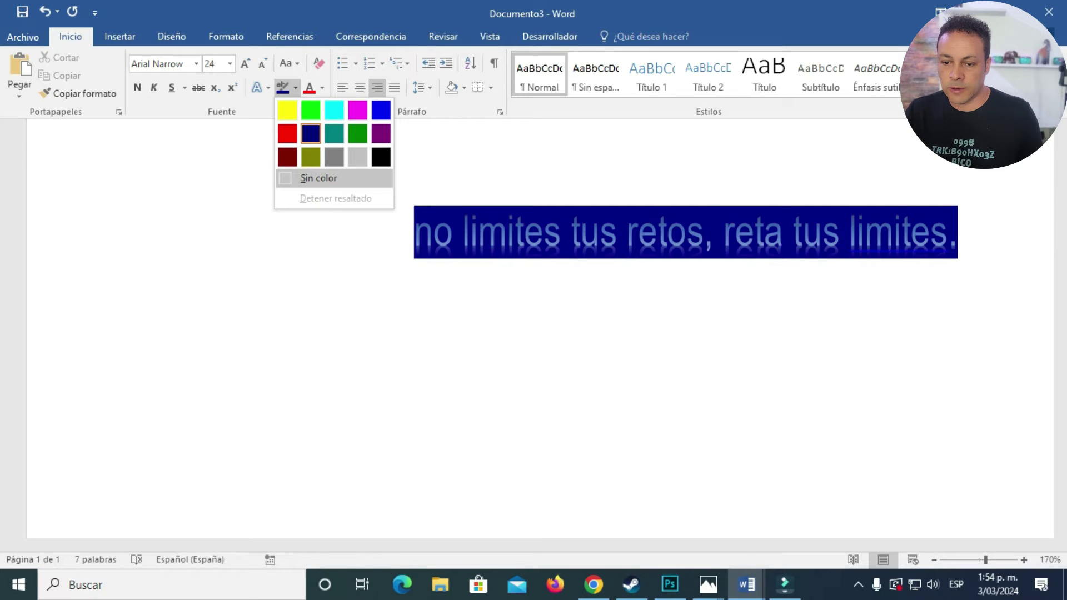
{"action": "left_click", "coordinate": [319, 177]}
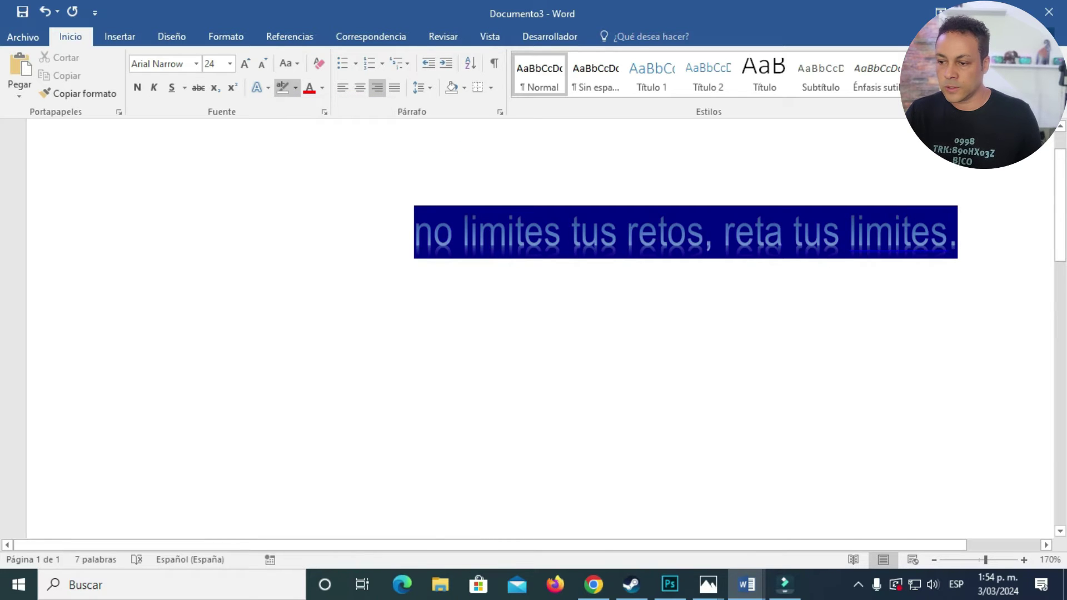
{"action": "double_click", "coordinate": [930, 233]}
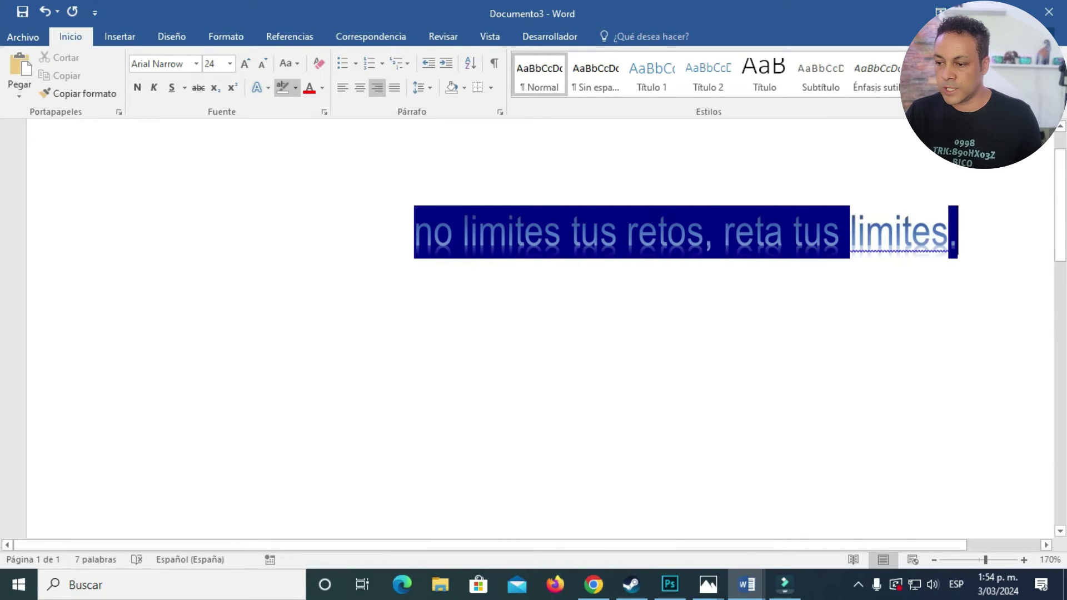
{"action": "left_click_drag", "start_coordinate": [958, 233], "coordinate": [414, 233]}
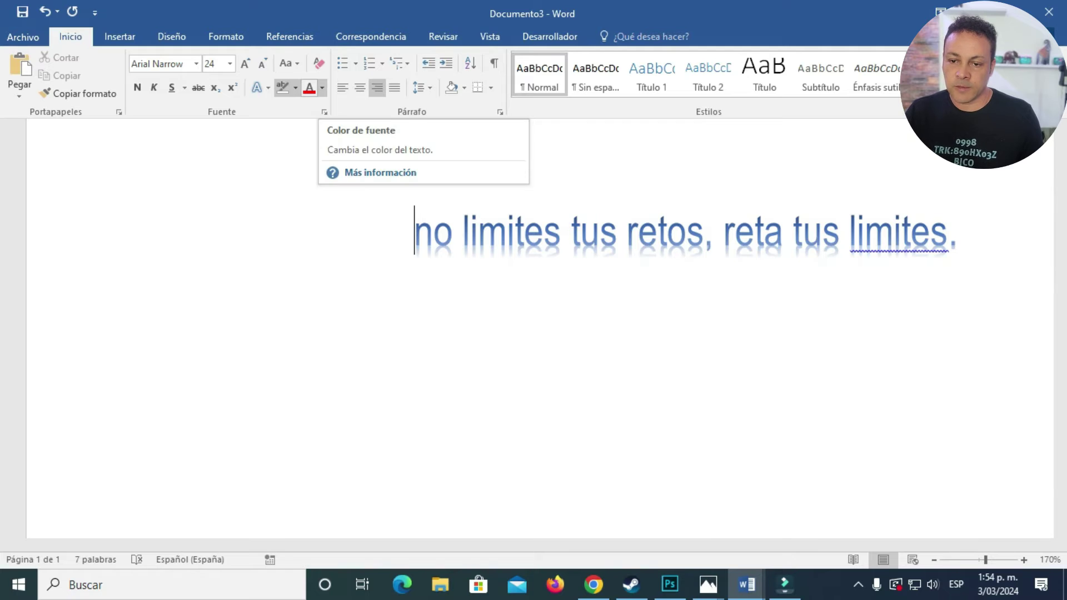
- Set the font colour of the whole sentence to the standard green
{"action": "left_click", "coordinate": [322, 87]}
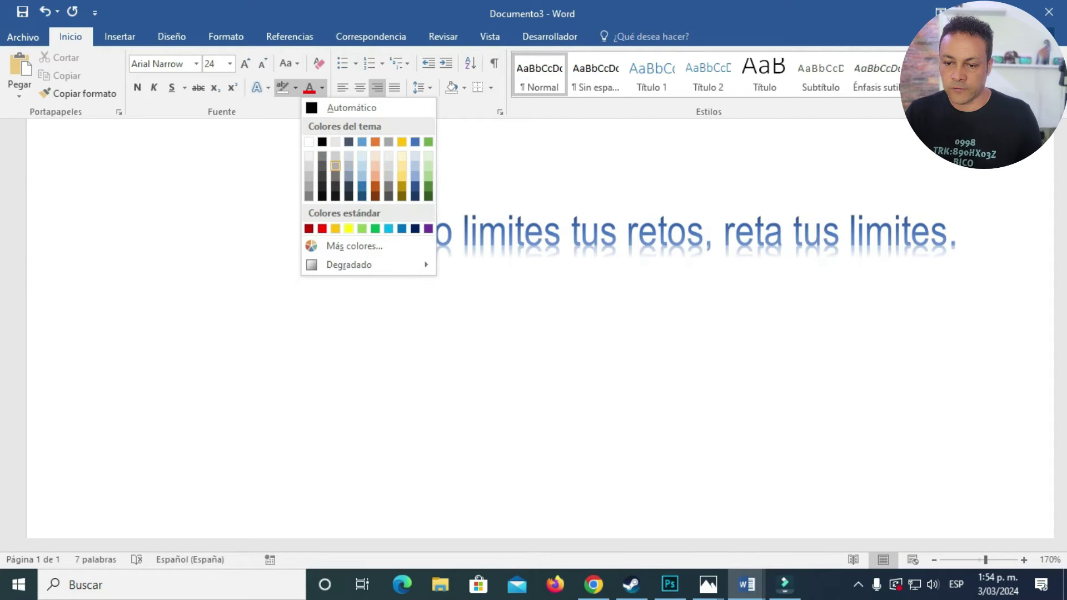
{"action": "key", "text": "Escape"}
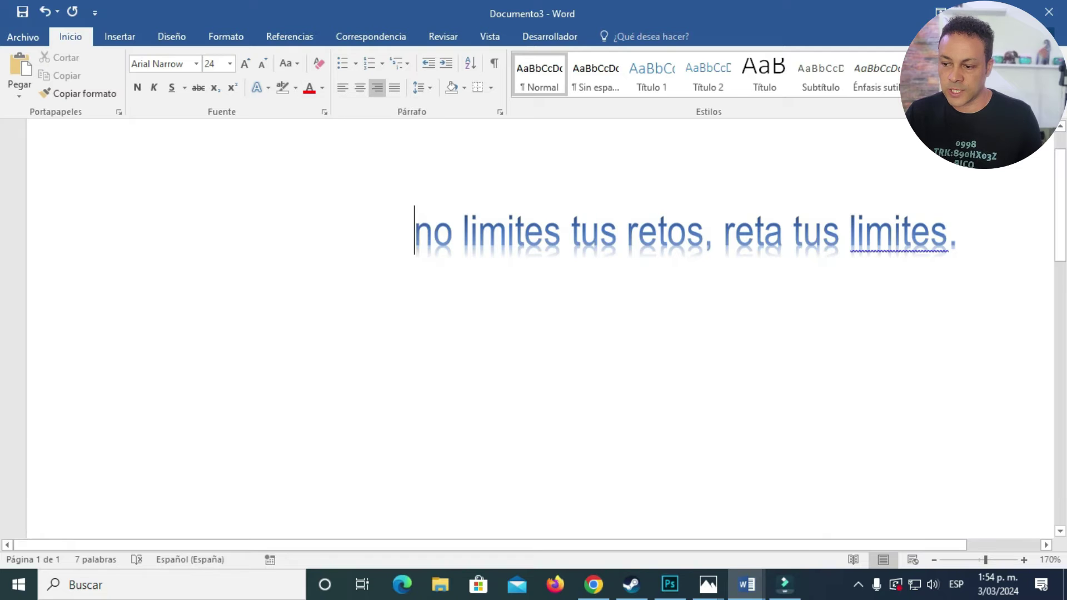
{"action": "left_click_drag", "start_coordinate": [957, 239], "coordinate": [414, 239]}
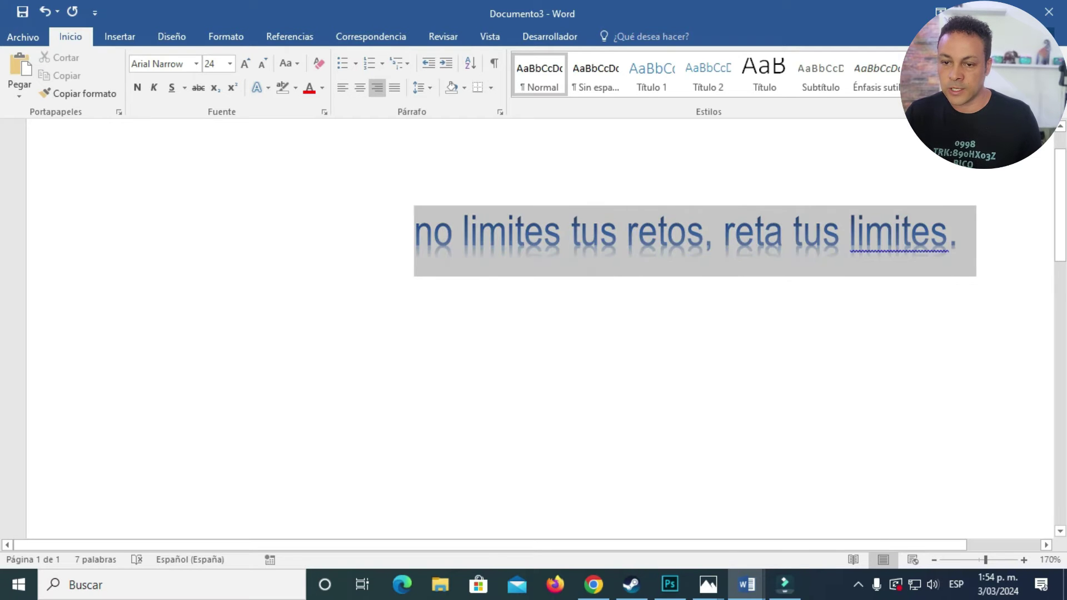
{"action": "left_click", "coordinate": [322, 88]}
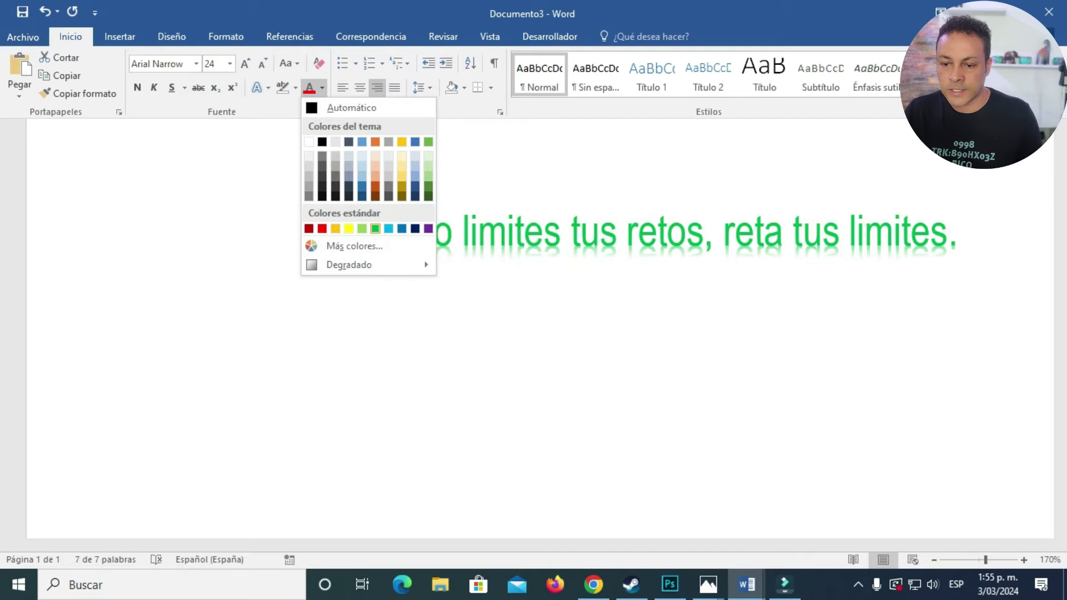
{"action": "left_click", "coordinate": [375, 228]}
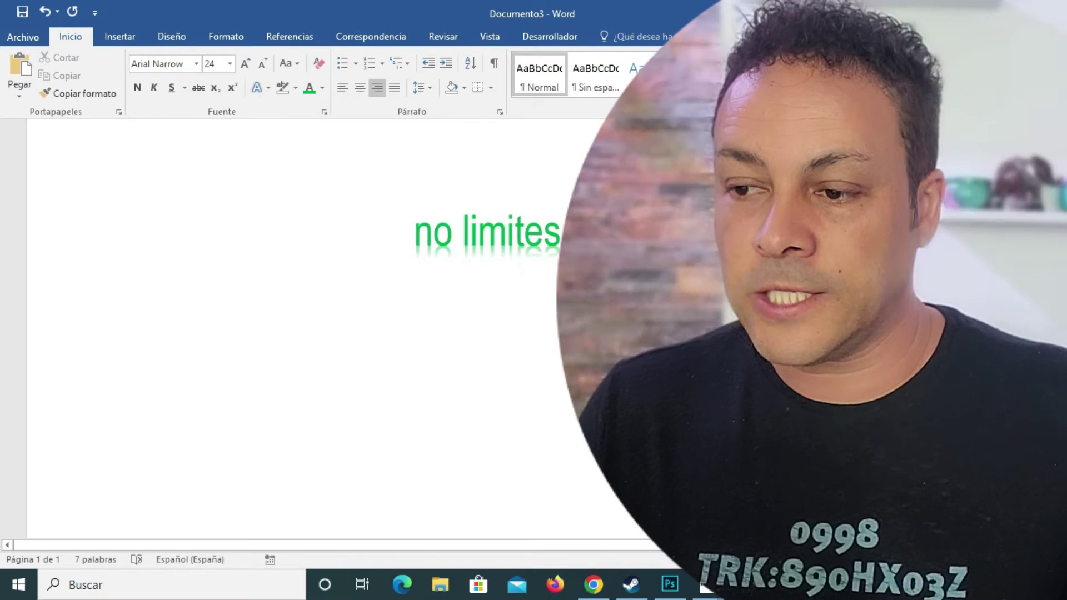
- Centre the whole sentence on the page
{"action": "key", "text": "ctrl+a"}
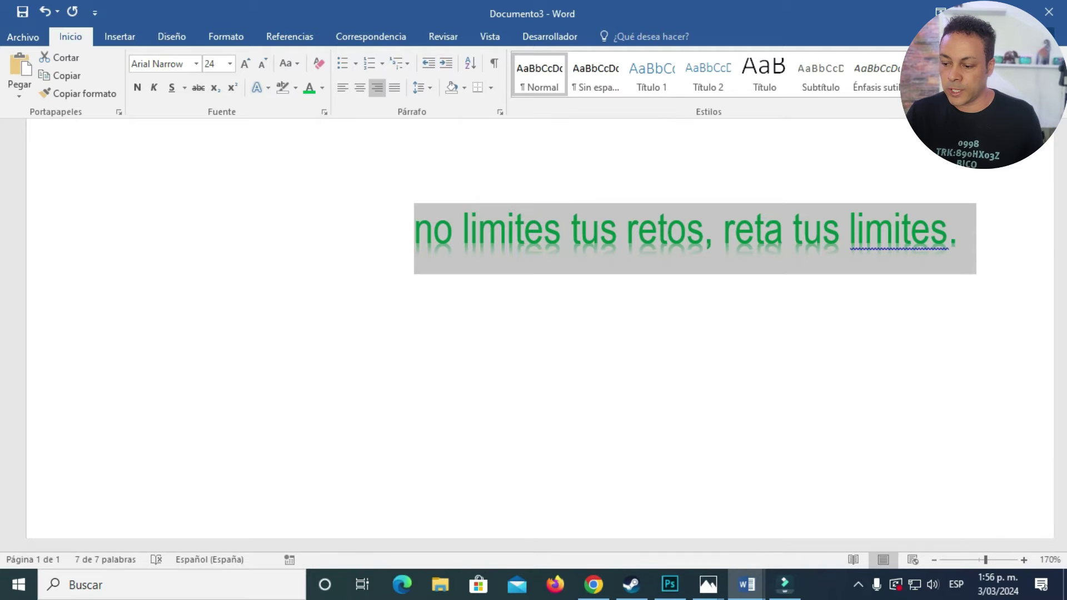
{"action": "scroll", "coordinate": [534, 328], "scroll_direction": "down", "scroll_amount": 5}
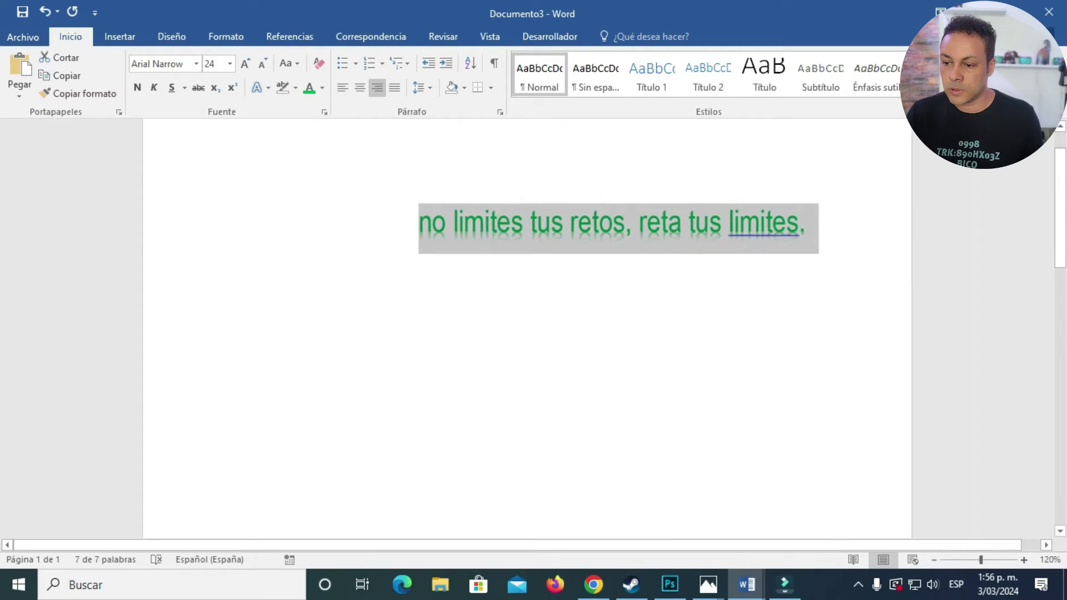
{"action": "scroll", "coordinate": [533, 328], "scroll_direction": "down", "scroll_amount": 2}
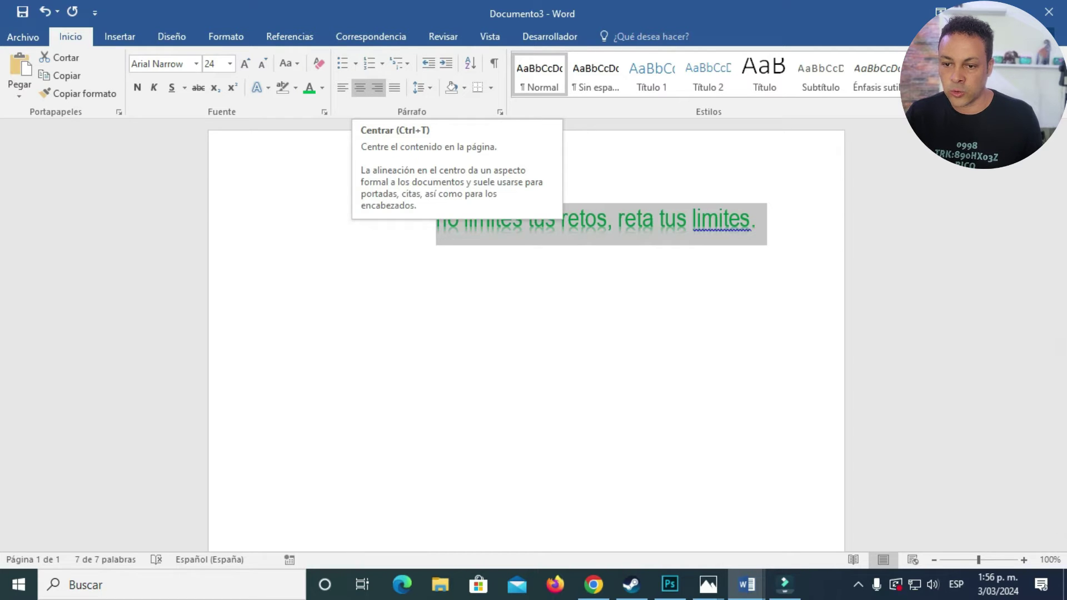
{"action": "left_click", "coordinate": [360, 88]}
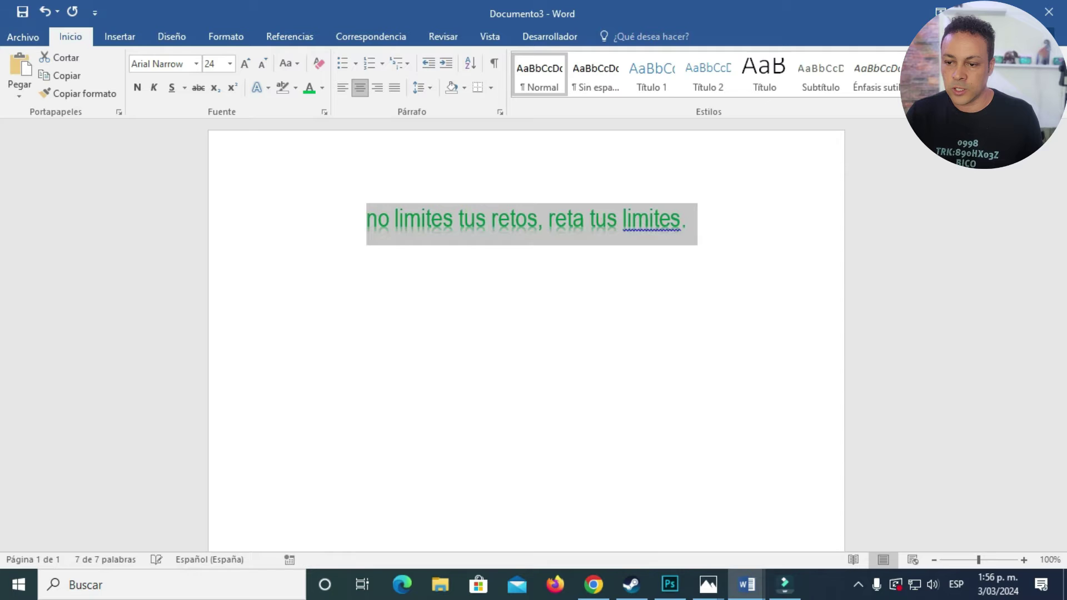
- Try left and right alignment on the whole sentence and finish with it justified
{"action": "left_click", "coordinate": [688, 218]}
{"action": "triple_click", "coordinate": [651, 218]}
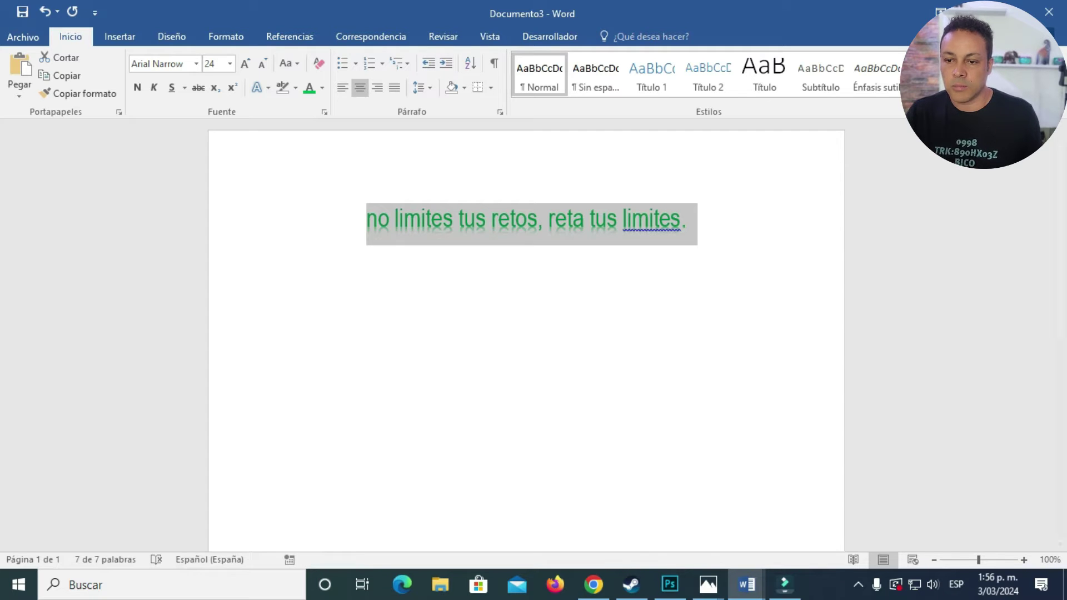
{"action": "left_click", "coordinate": [342, 87]}
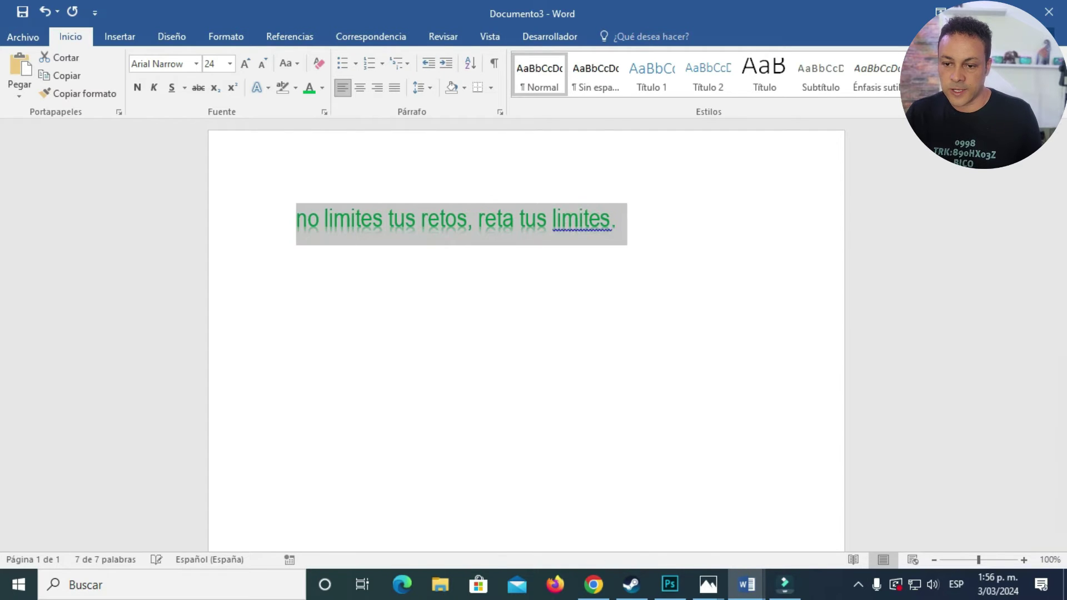
{"action": "left_click", "coordinate": [377, 87]}
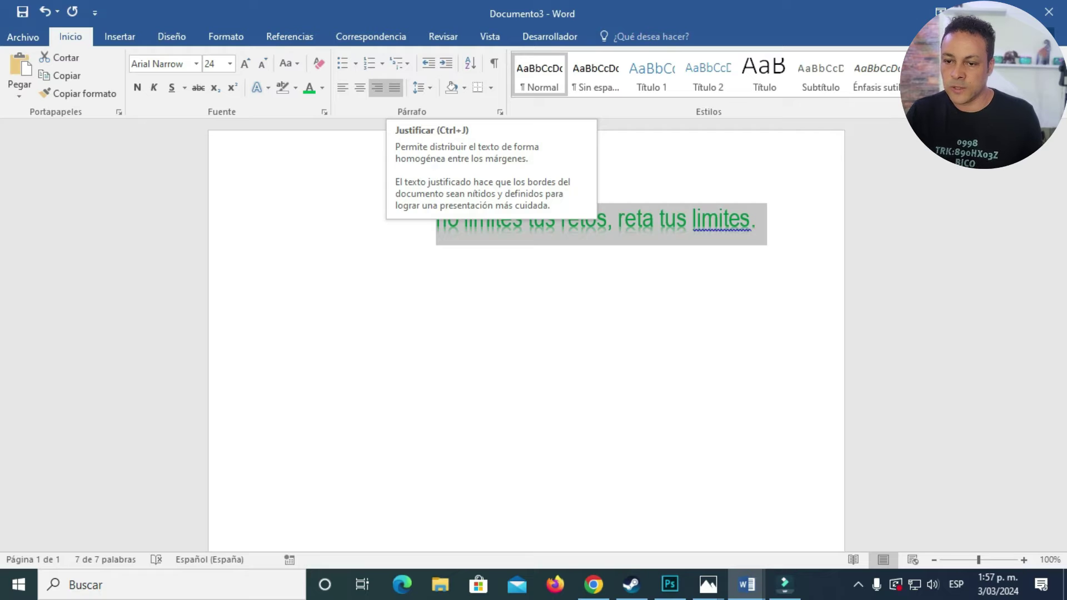
{"action": "left_click", "coordinate": [395, 88]}
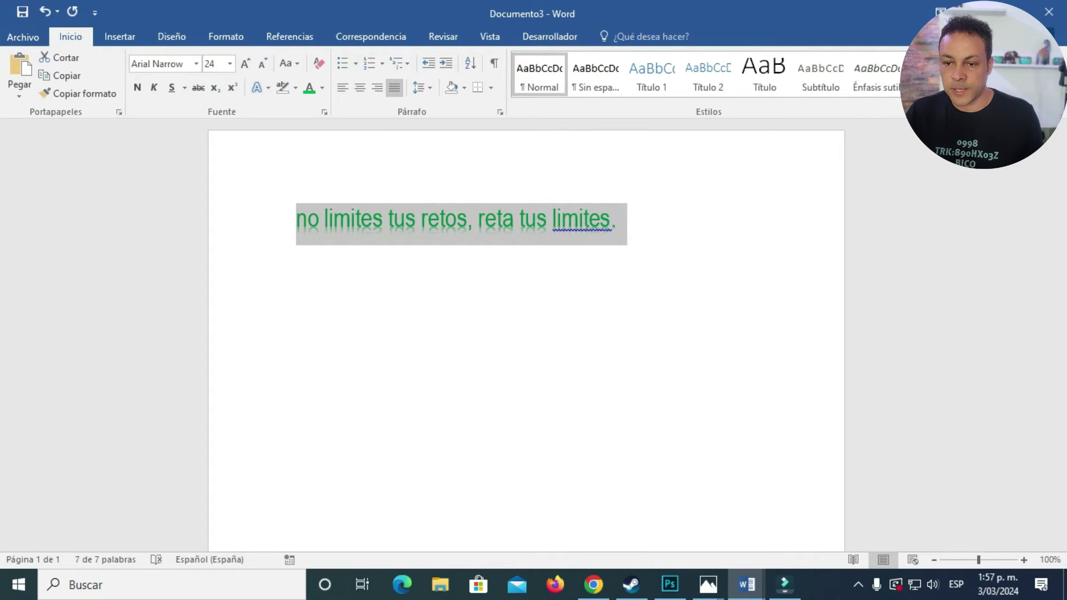
- Format the sentence as a bulleted list with the four-diamond bullet and start a second list item
{"action": "left_click", "coordinate": [355, 63]}
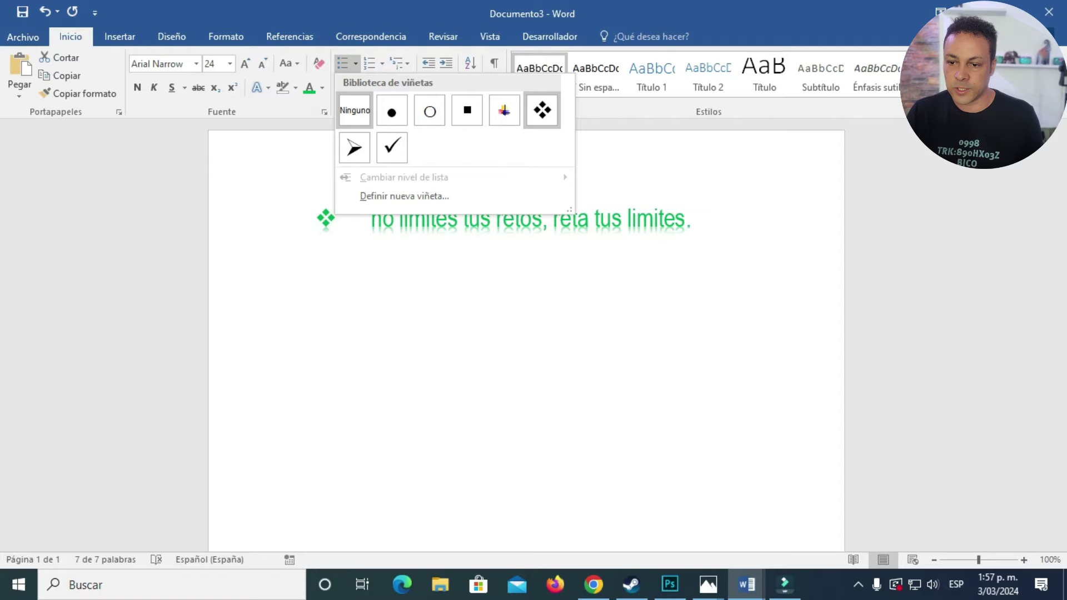
{"action": "left_click", "coordinate": [542, 110]}
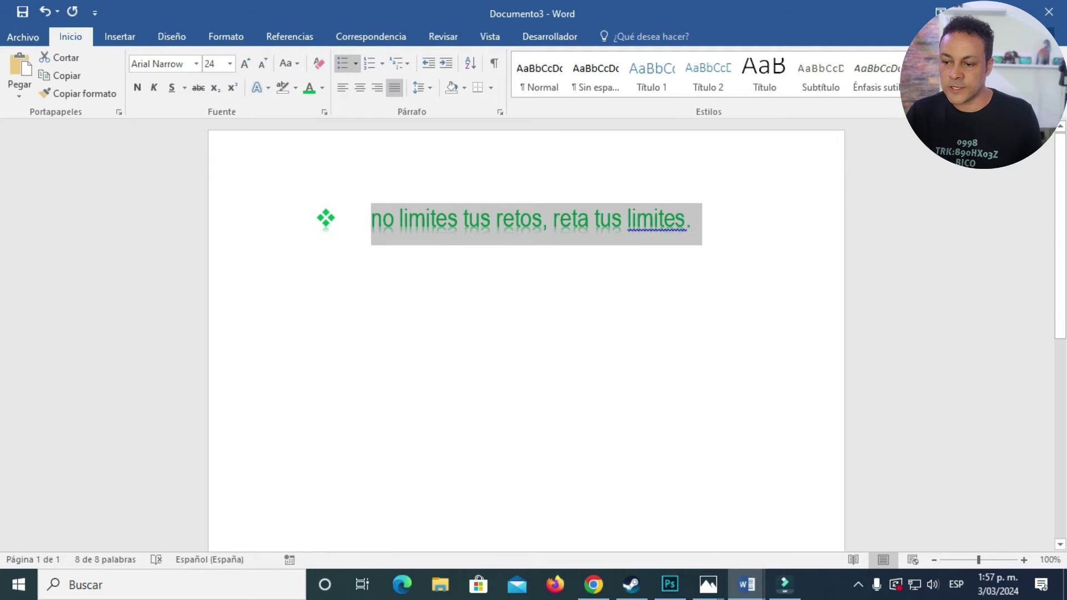
{"action": "left_click", "coordinate": [692, 219]}
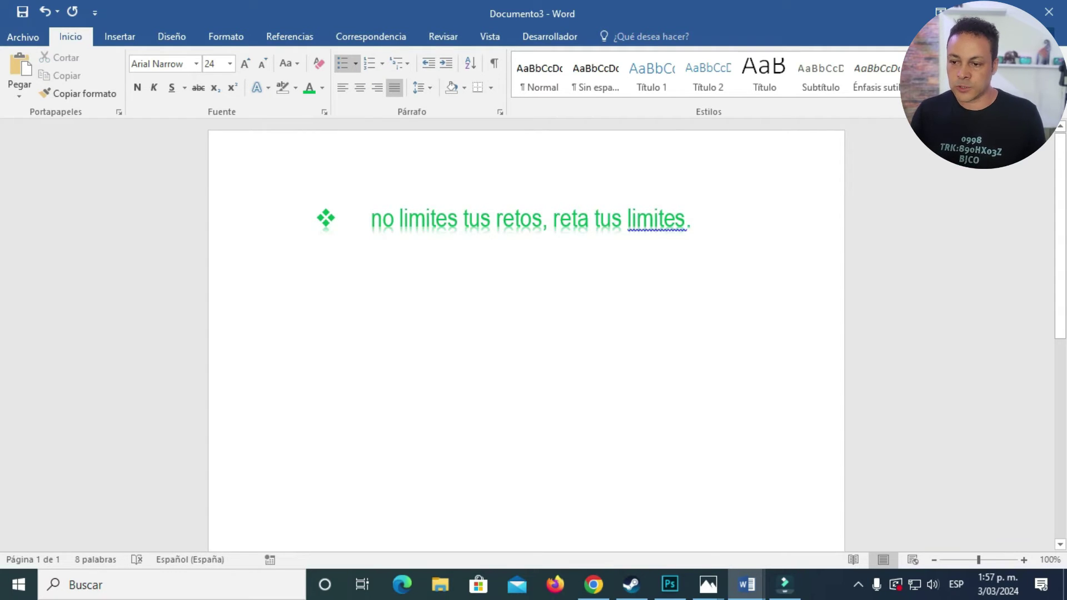
{"action": "key", "text": "Return"}
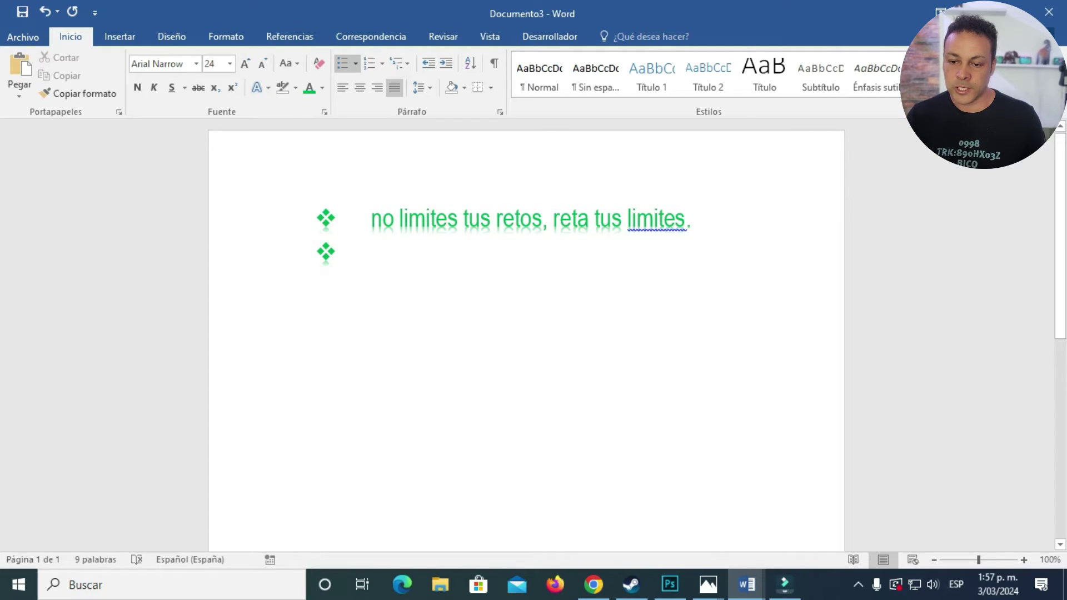
- Change the bullets of both list items to the solid round bullet
{"action": "left_click", "coordinate": [326, 218]}
{"action": "left_click", "coordinate": [355, 63]}
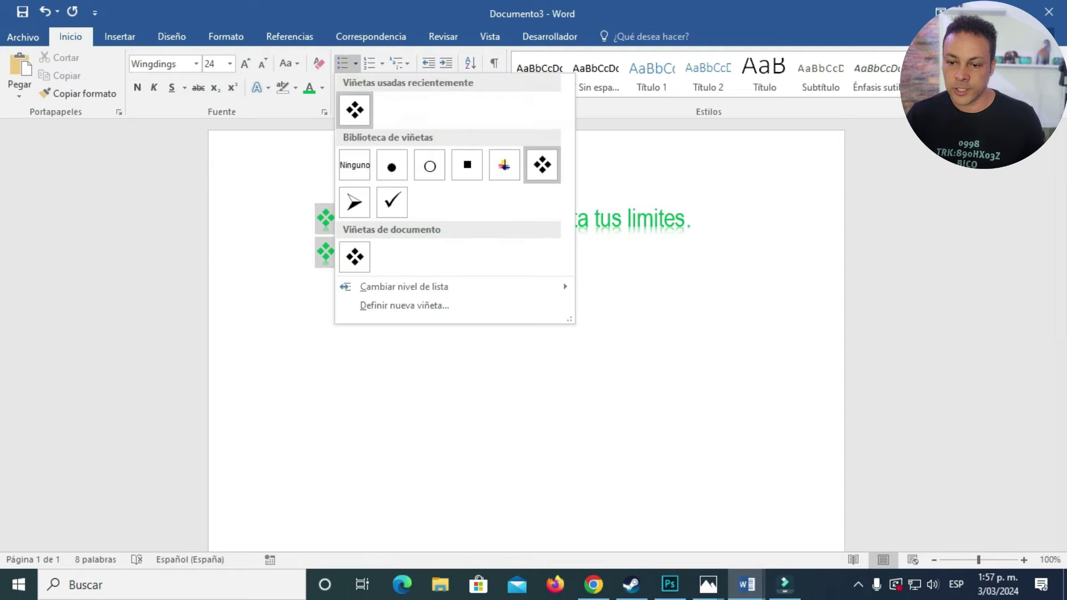
{"action": "left_click", "coordinate": [392, 165]}
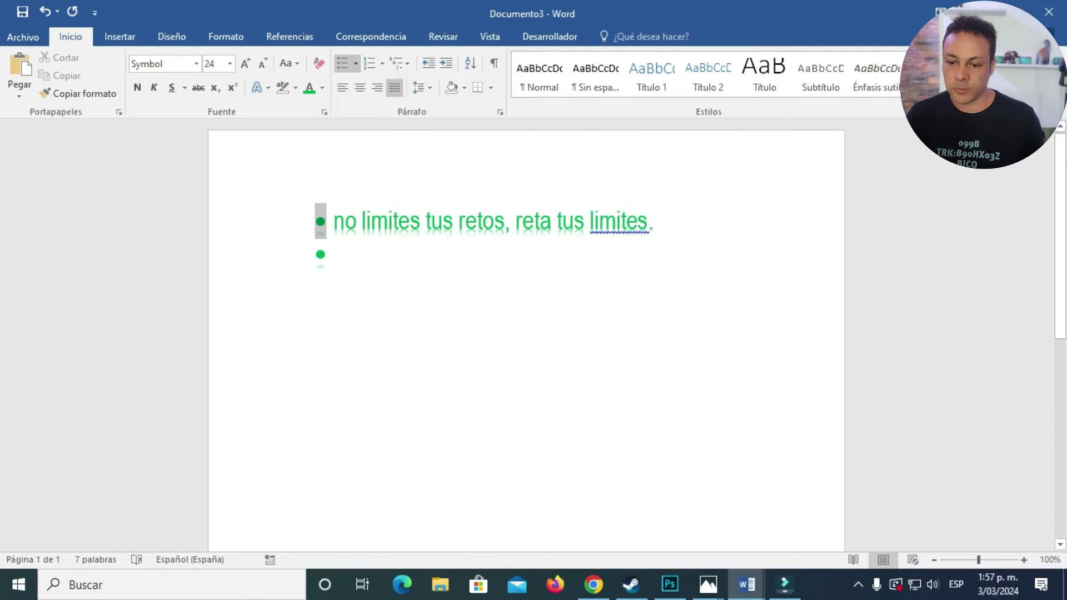
- Write "lograr tus metas" as the second list item and start a third item
{"action": "left_click", "coordinate": [336, 254]}
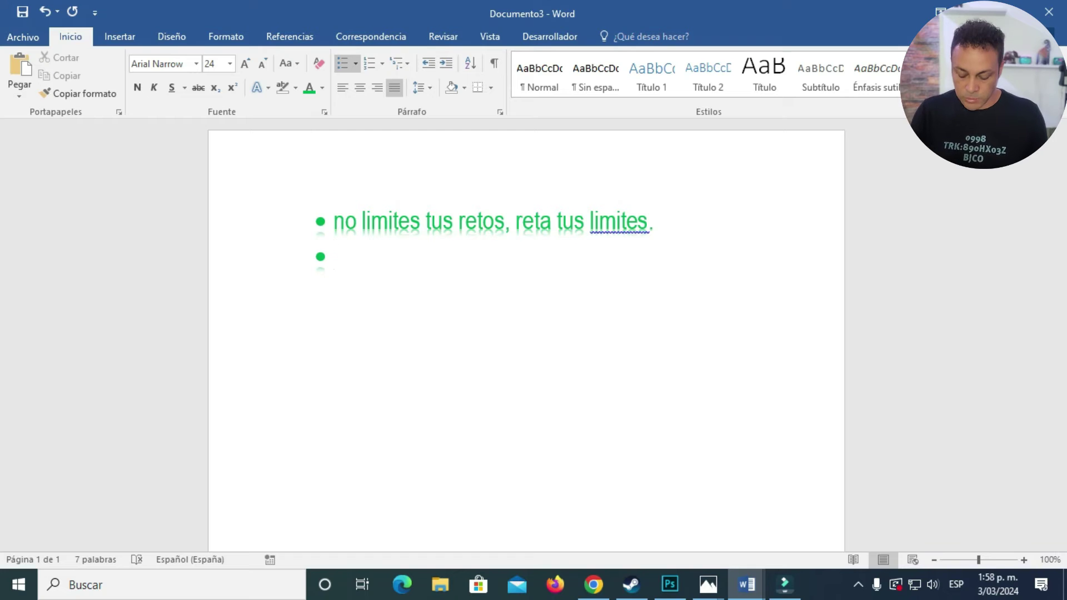
{"action": "type", "text": "logr"}
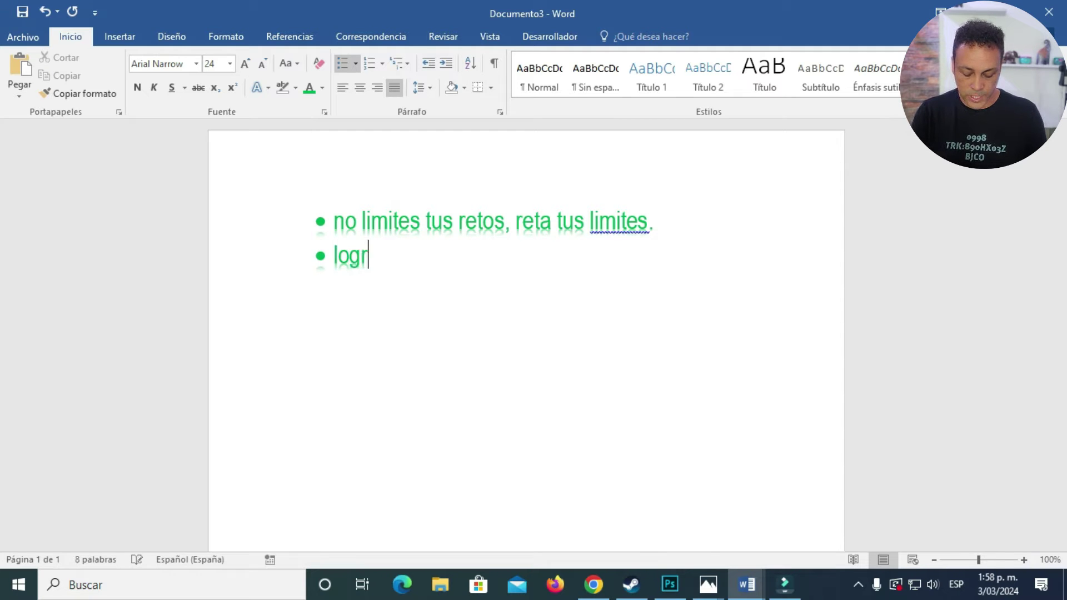
{"action": "type", "text": "ar tus metas"}
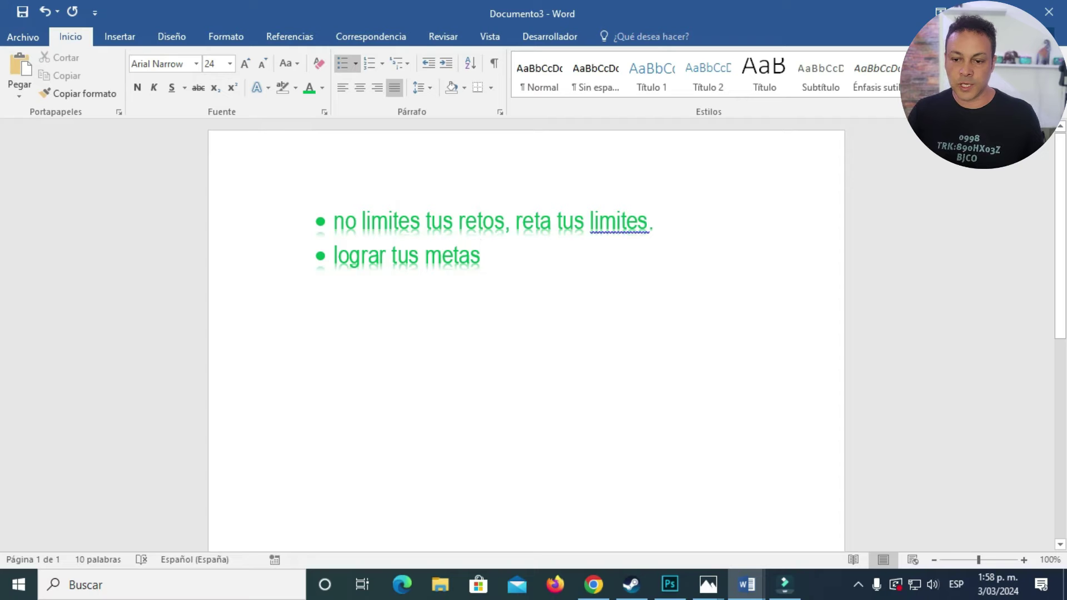
{"action": "key", "text": "Return"}
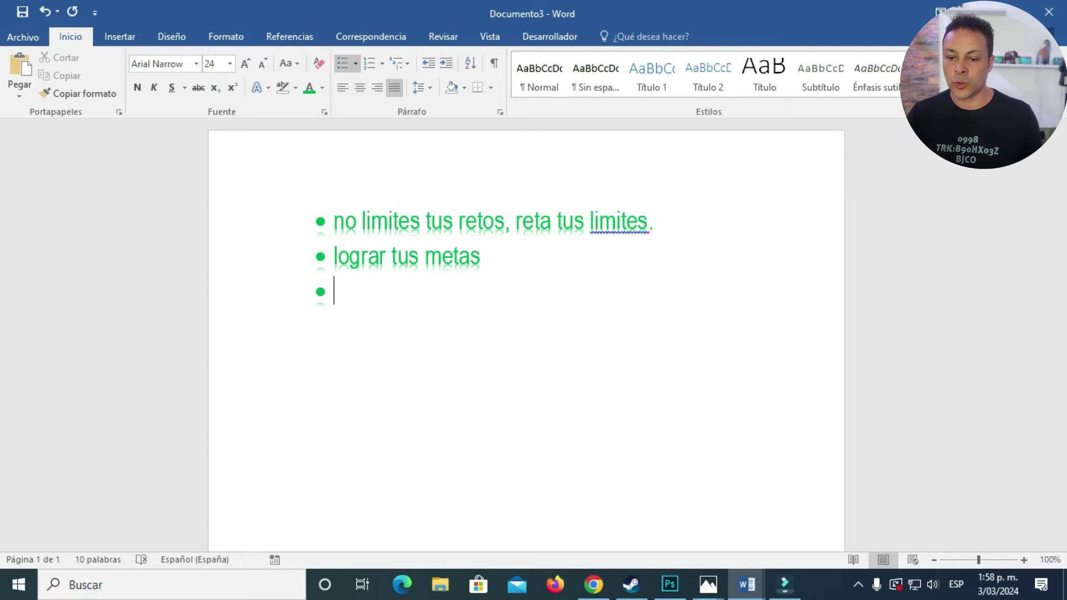
- Change the bullets of the whole list to the multicoloured cross and write "ayuda a los demas" as the third item
{"action": "key", "text": "ctrl+z"}
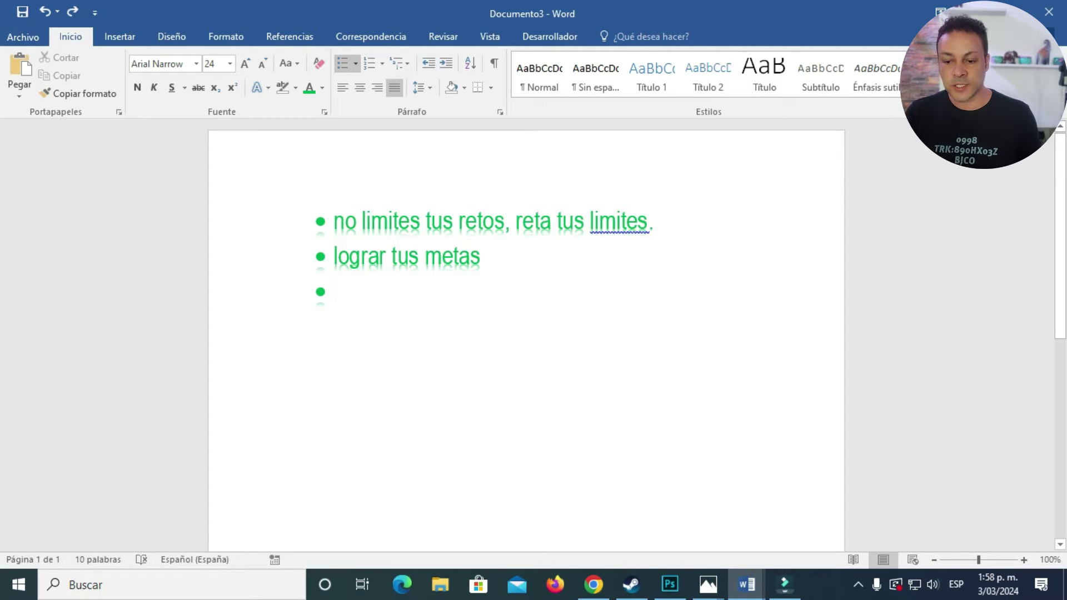
{"action": "key", "text": "ctrl+e"}
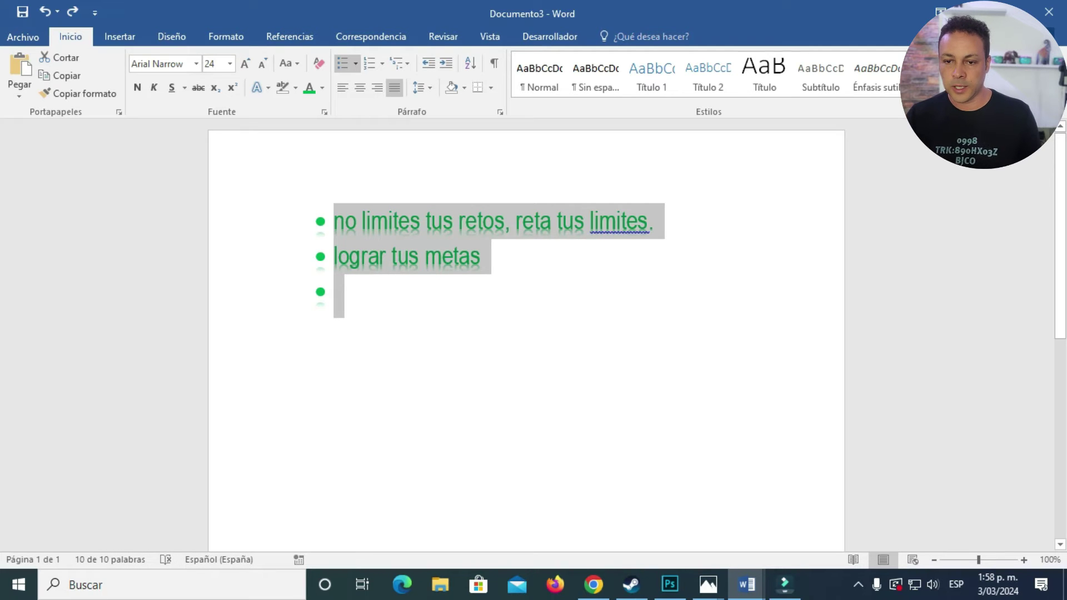
{"action": "left_click", "coordinate": [355, 63]}
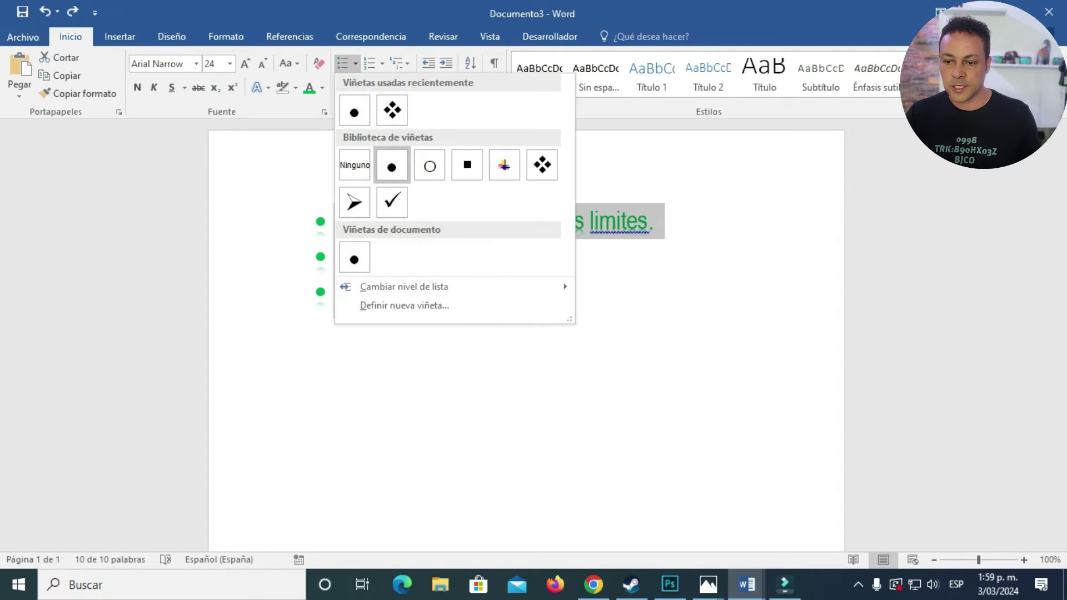
{"action": "left_click", "coordinate": [504, 165]}
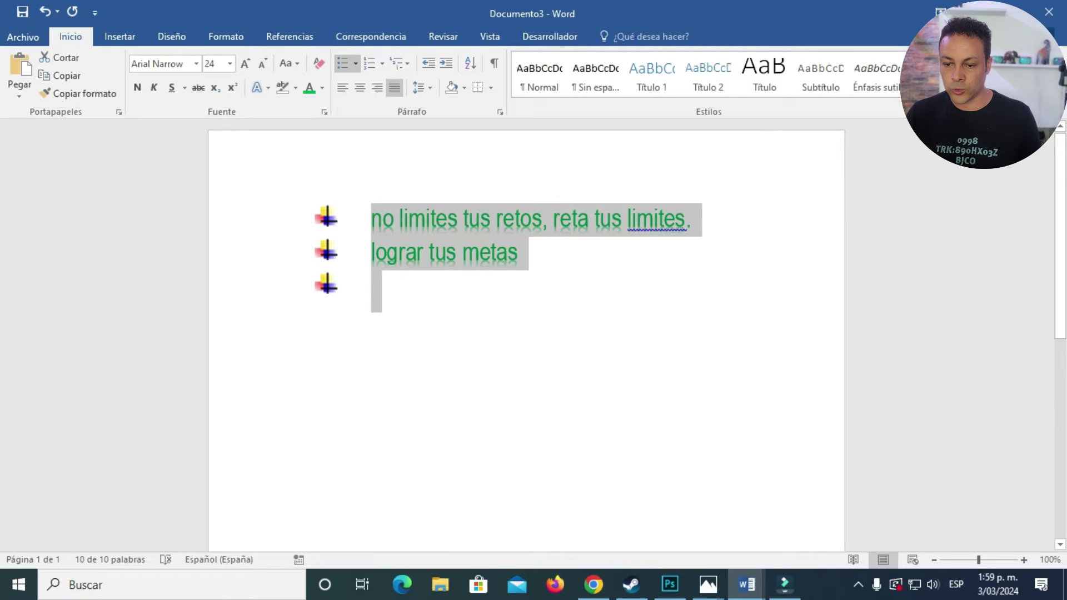
{"action": "left_click", "coordinate": [371, 286]}
{"action": "type", "text": "ayuda a los demas"}
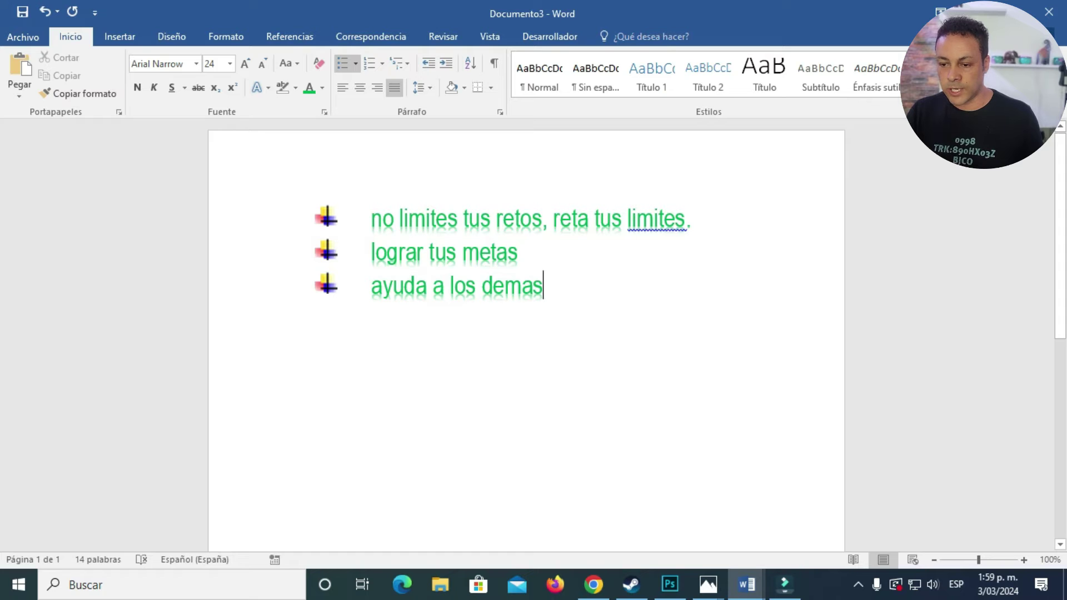
- Try a standard blue font colour on all three list items and finish with black
{"action": "left_click_drag", "start_coordinate": [544, 286], "coordinate": [372, 220]}
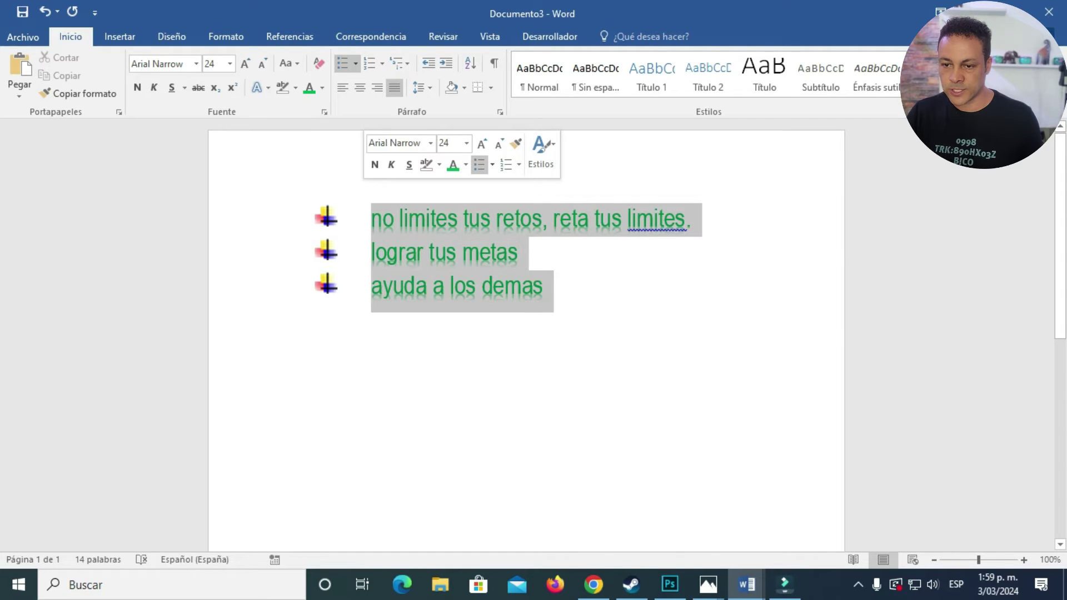
{"action": "left_click", "coordinate": [321, 87]}
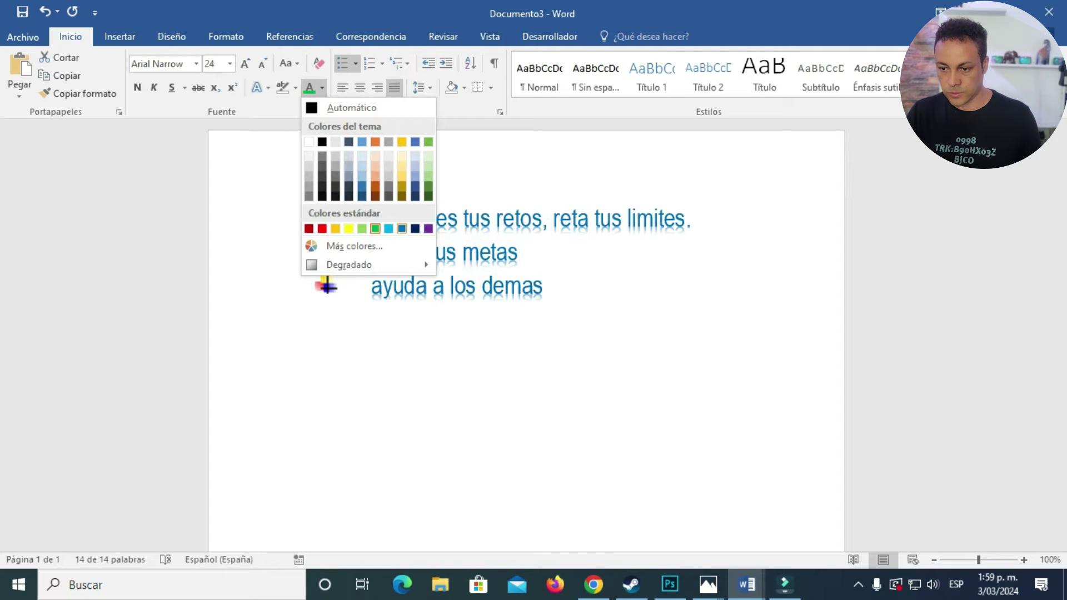
{"action": "left_click", "coordinate": [402, 228]}
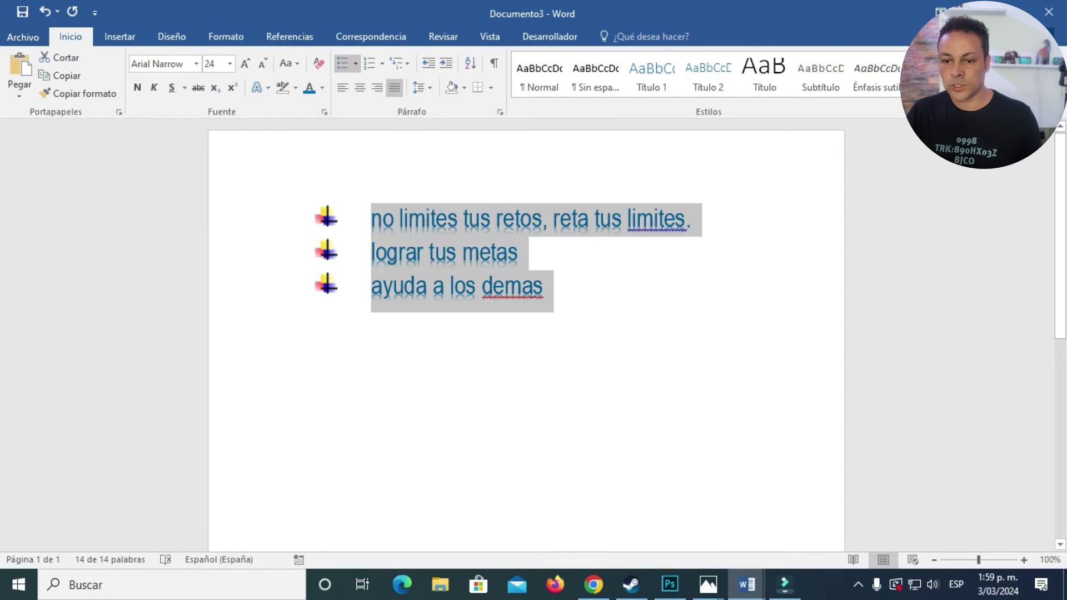
{"action": "left_click", "coordinate": [322, 87]}
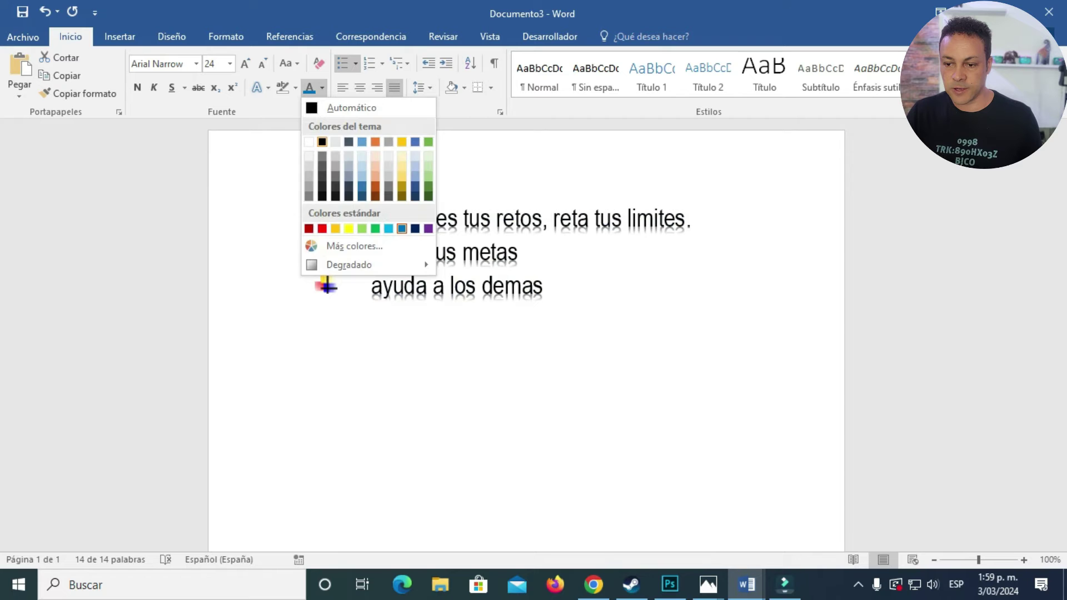
{"action": "left_click", "coordinate": [322, 142]}
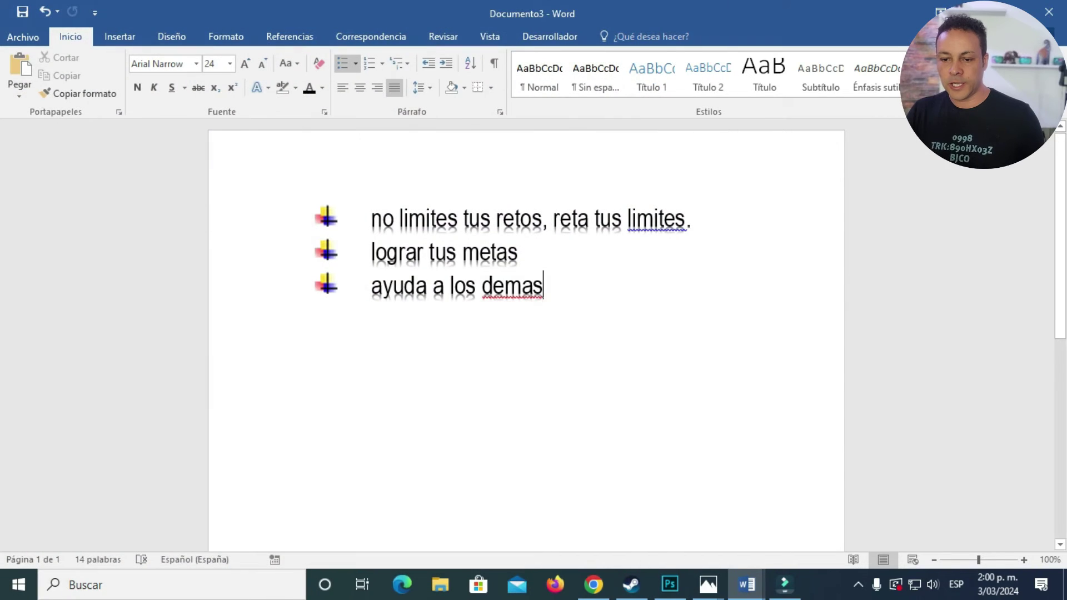
- Convert the three bulleted items into a numbered list in the 1. 2. 3. format
{"action": "left_click_drag", "start_coordinate": [545, 288], "coordinate": [371, 219]}
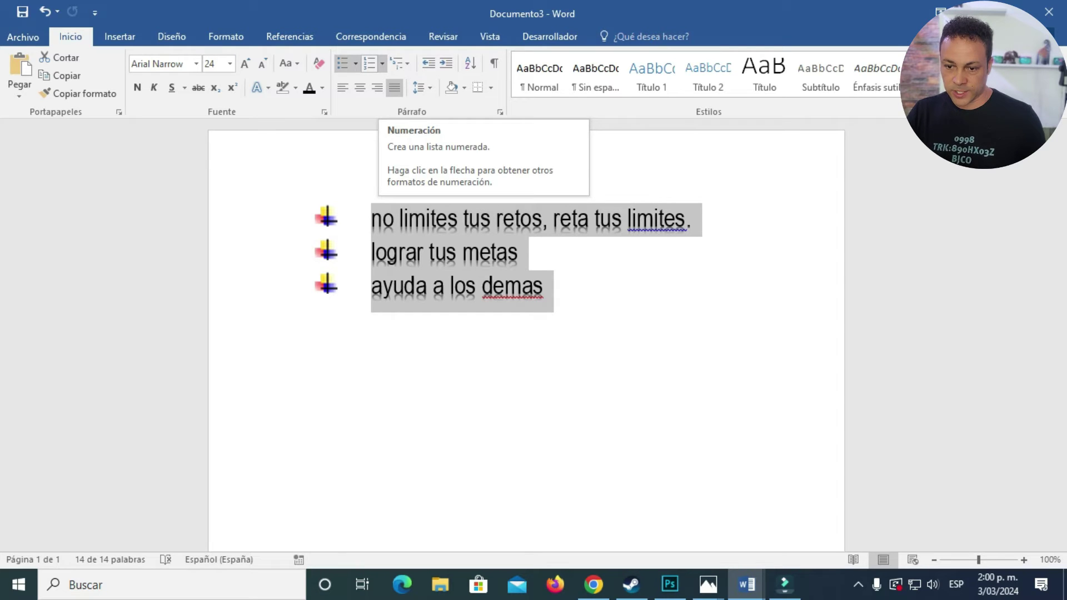
{"action": "left_click", "coordinate": [383, 63]}
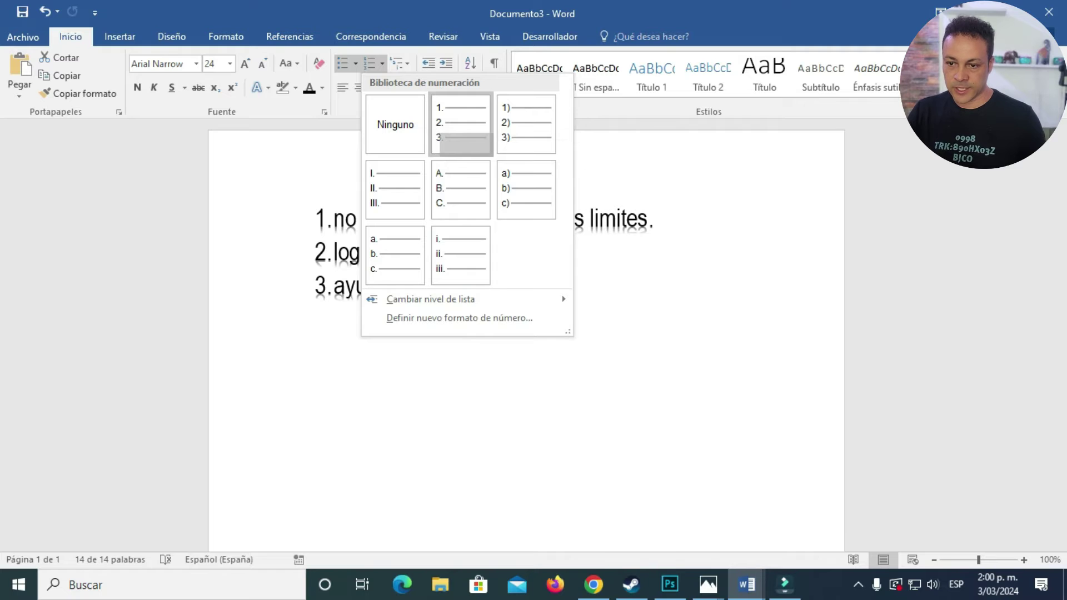
{"action": "left_click", "coordinate": [460, 123]}
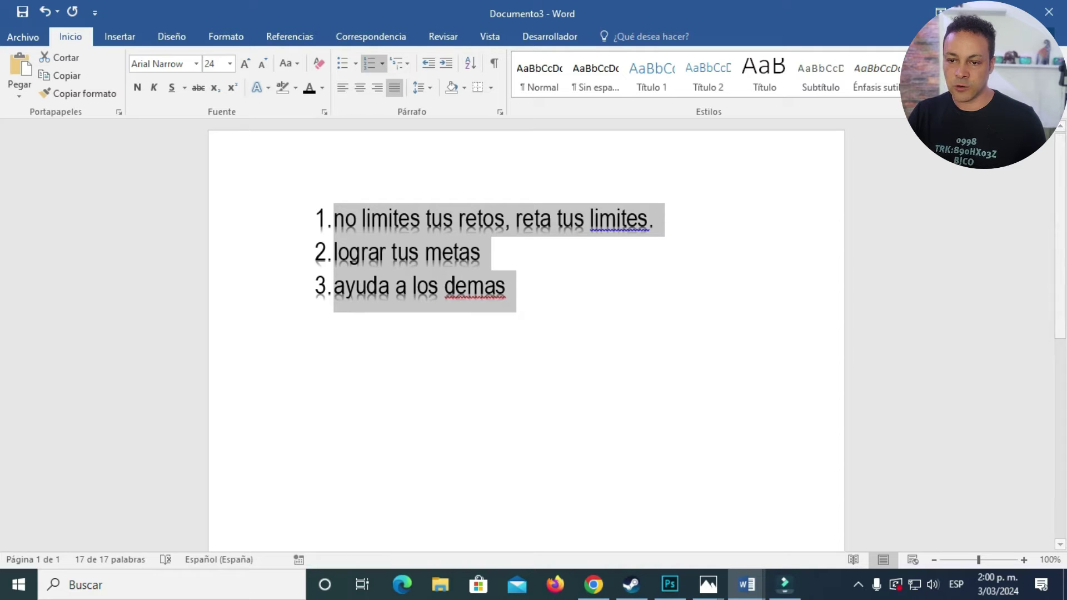
- Try the 1) 2) 3) and I. II. III. numbering formats on the list and finish with A. B. C
{"action": "left_click", "coordinate": [382, 63]}
{"action": "left_click", "coordinate": [526, 207]}
{"action": "left_click", "coordinate": [382, 63]}
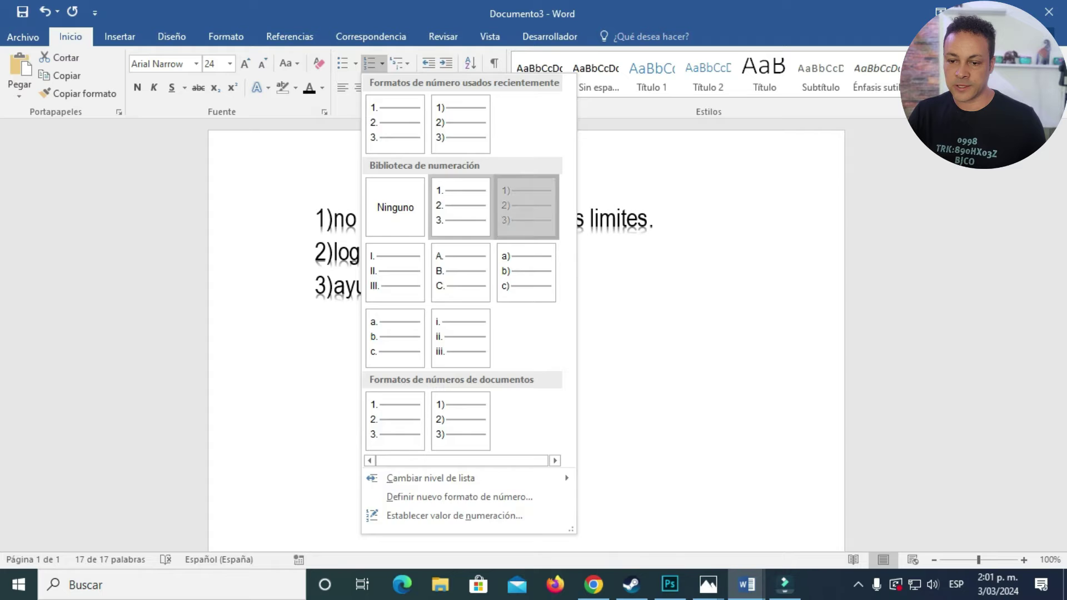
{"action": "left_click", "coordinate": [525, 207]}
{"action": "left_click", "coordinate": [383, 63]}
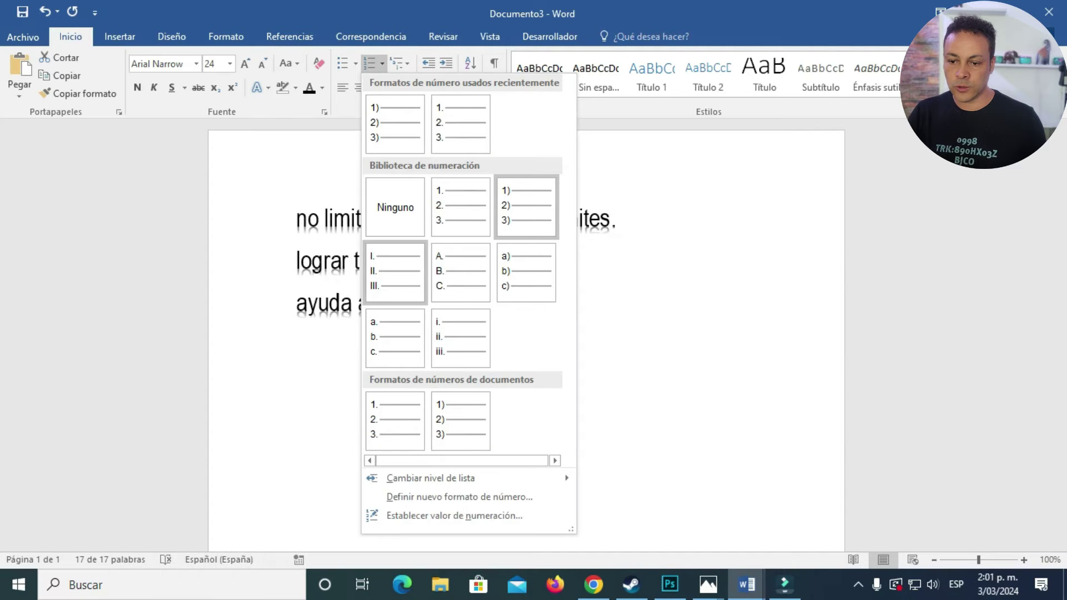
{"action": "left_click", "coordinate": [395, 272]}
{"action": "left_click", "coordinate": [382, 63]}
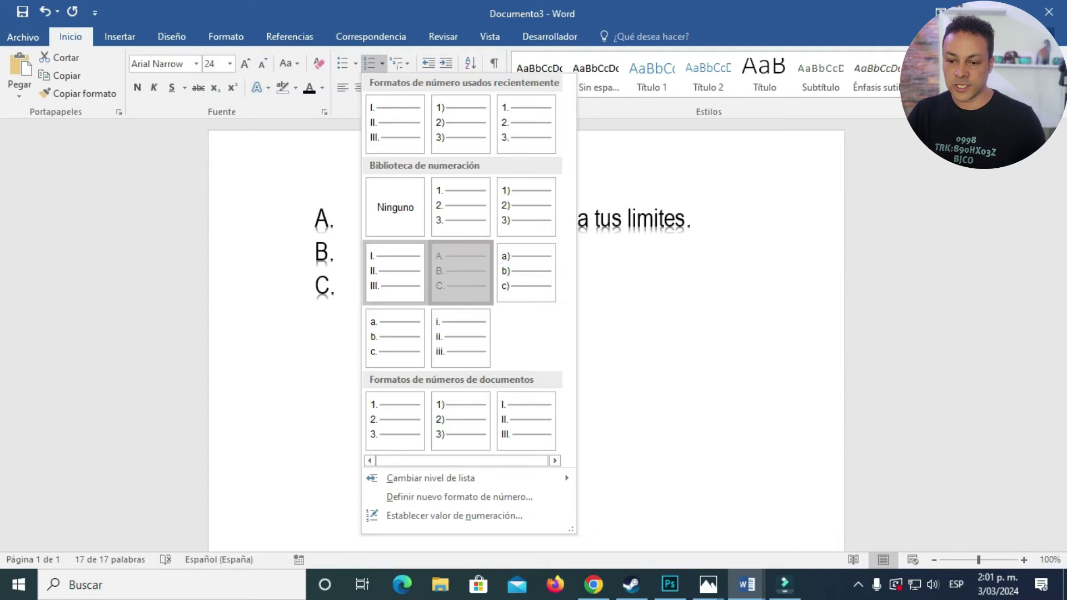
{"action": "left_click", "coordinate": [460, 272]}
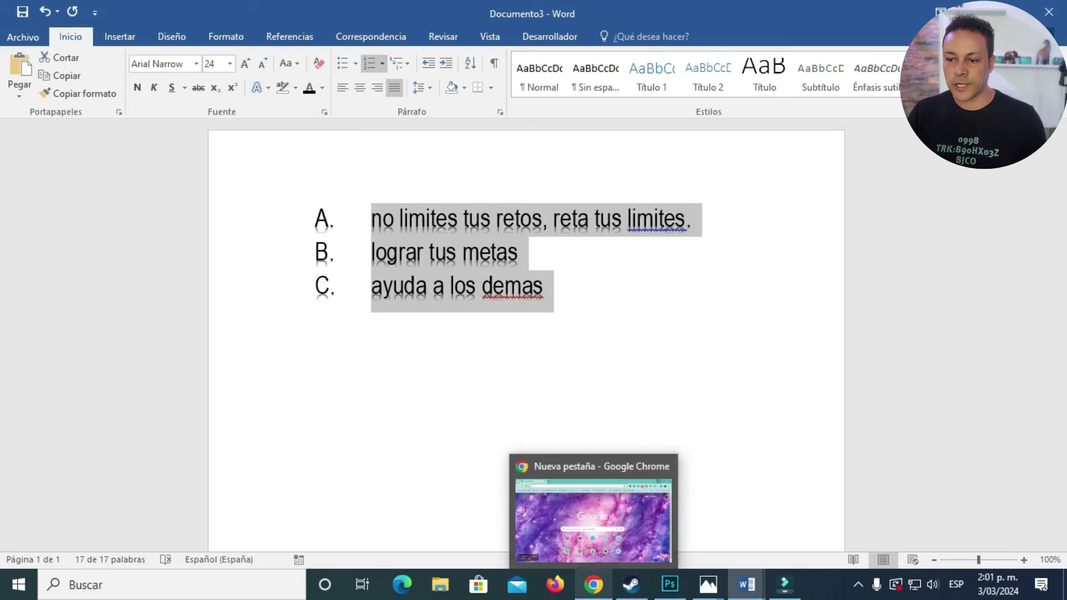
- Switch to Chrome, search Google for "frases de superacion" and open the Esquire article with 135 phrases
{"action": "left_click", "coordinate": [593, 584]}
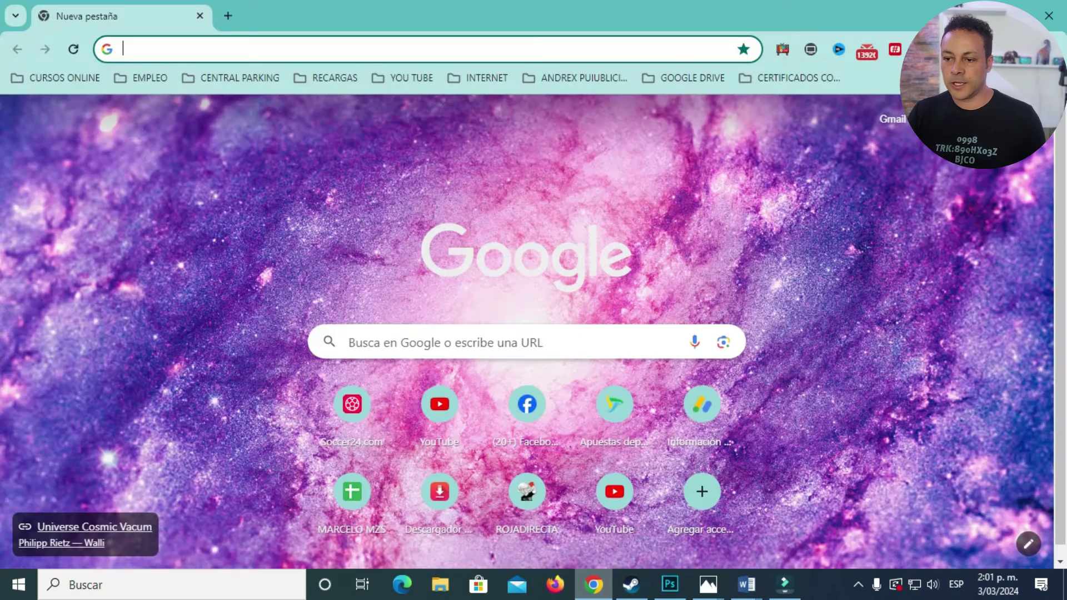
{"action": "left_click", "coordinate": [233, 49]}
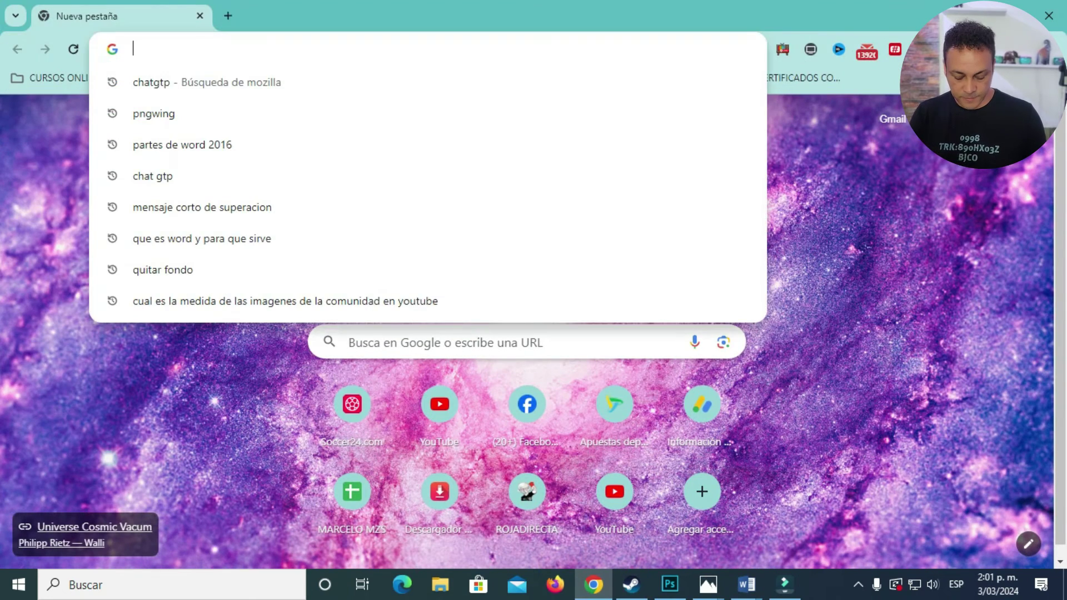
{"action": "type", "text": "frases"}
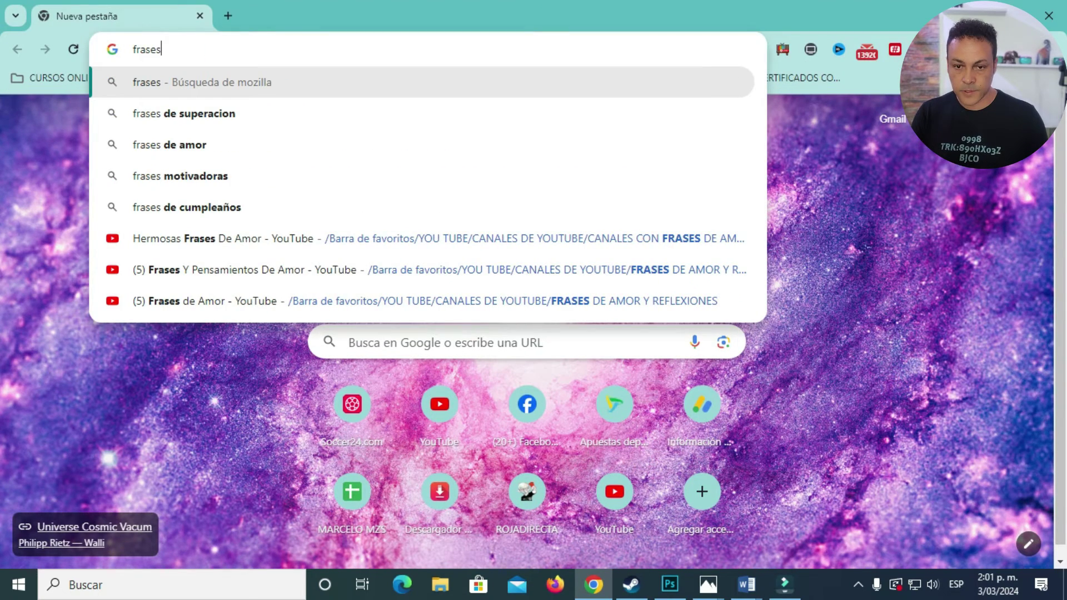
{"action": "type", "text": " de super"}
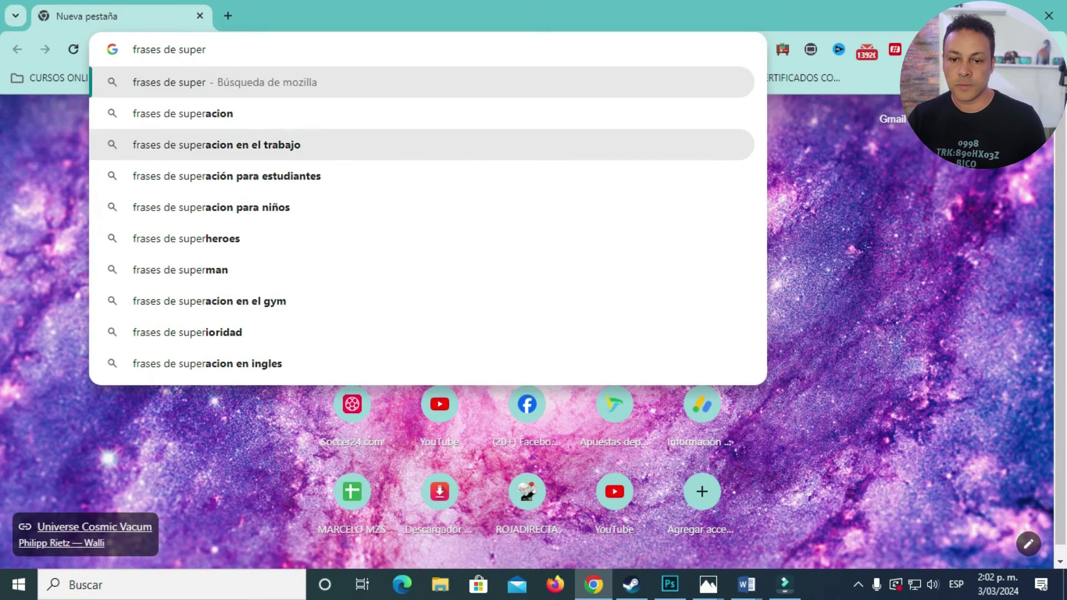
{"action": "key", "text": "Down"}
{"action": "key", "text": "Return"}
{"action": "left_click", "coordinate": [309, 287]}
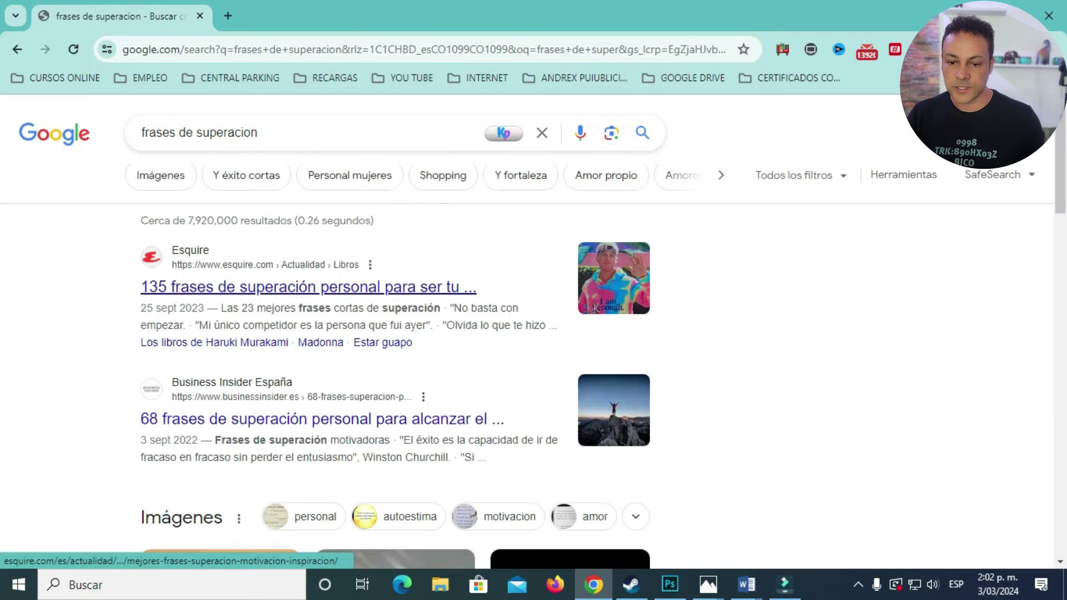
- Copy the article's whole introductory paragraph that begins "Querido amigo de Esquire que nos lees"
{"action": "scroll", "coordinate": [526, 333], "scroll_direction": "down", "scroll_amount": 12}
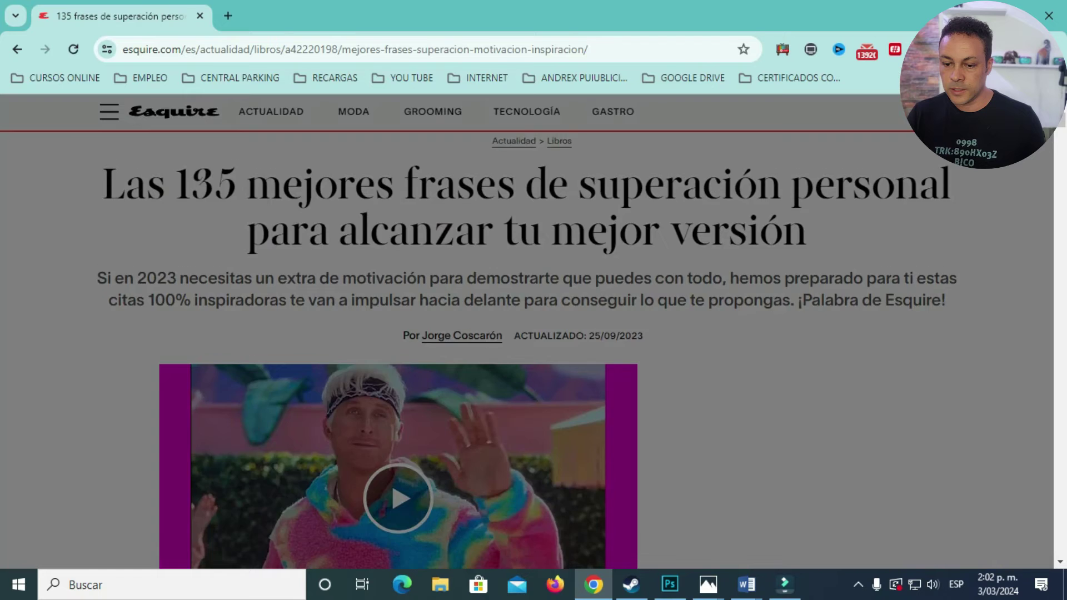
{"action": "left_click_drag", "start_coordinate": [438, 426], "coordinate": [579, 451]}
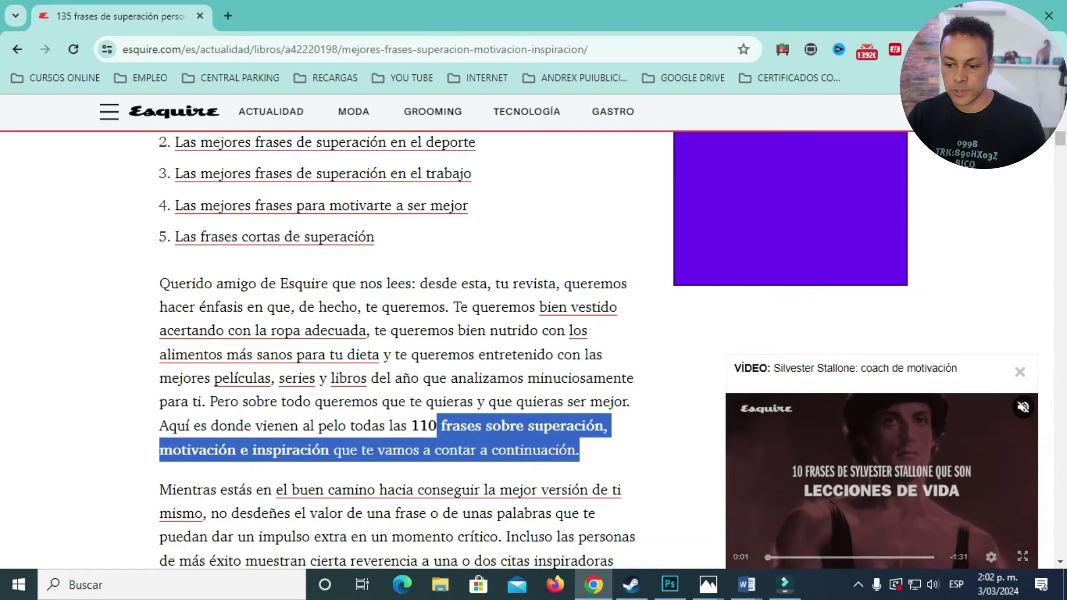
{"action": "left_click", "coordinate": [580, 450]}
{"action": "left_click_drag", "start_coordinate": [580, 450], "coordinate": [160, 280]}
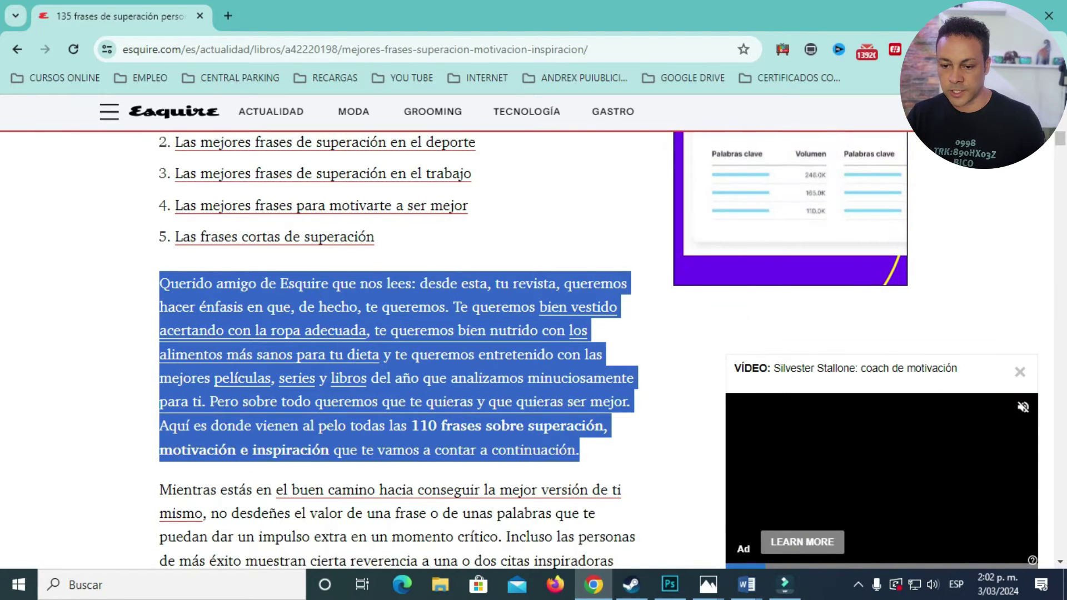
{"action": "right_click", "coordinate": [339, 298]}
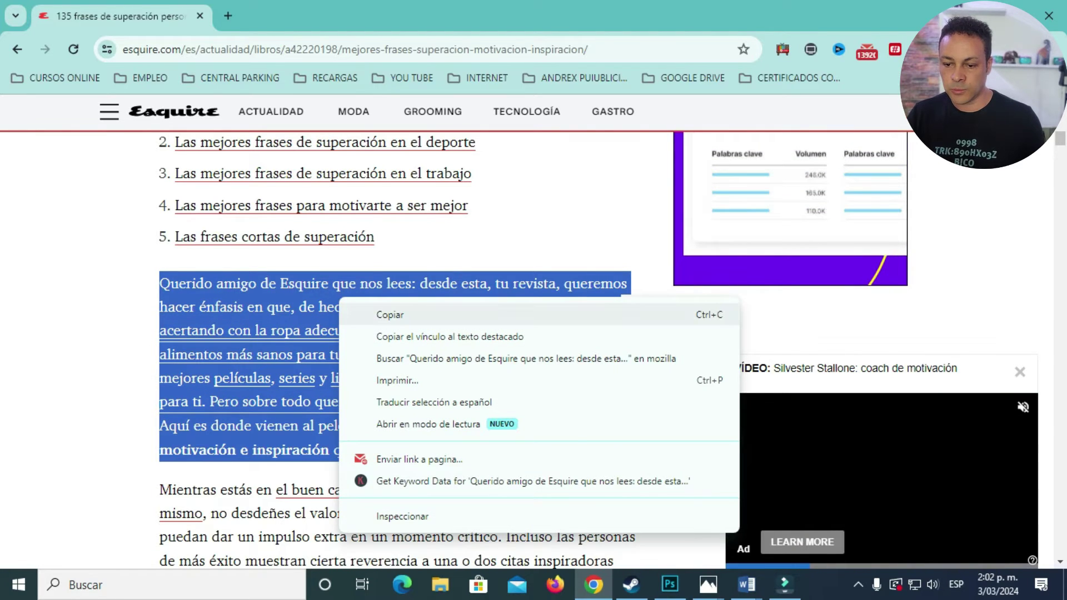
{"action": "left_click", "coordinate": [390, 314]}
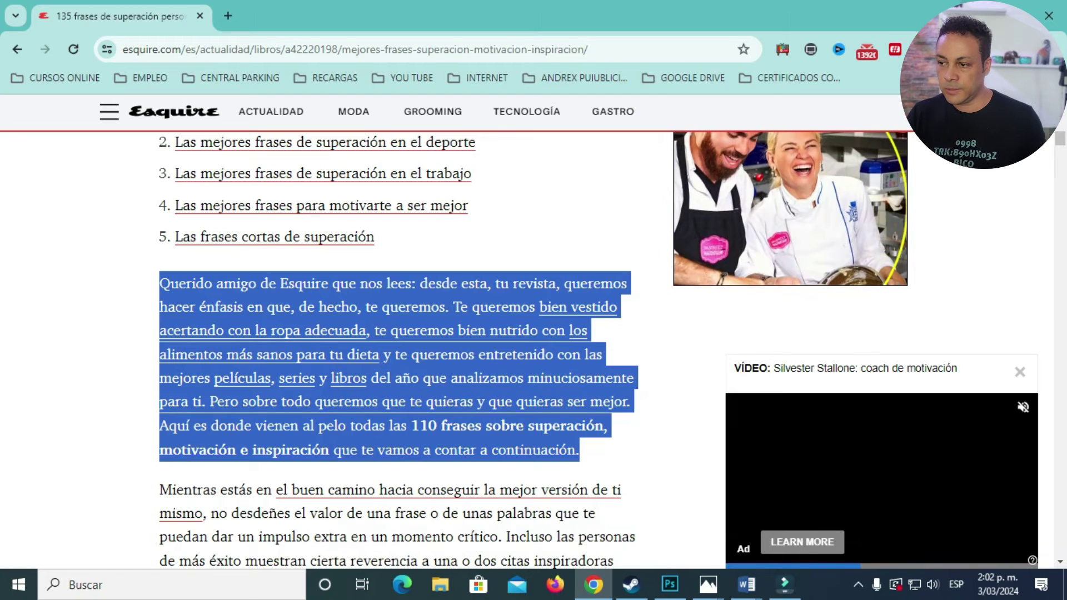
- Switch back to Word and place the cursor in the blank area below the lettered list
{"action": "key", "text": "alt+Tab"}
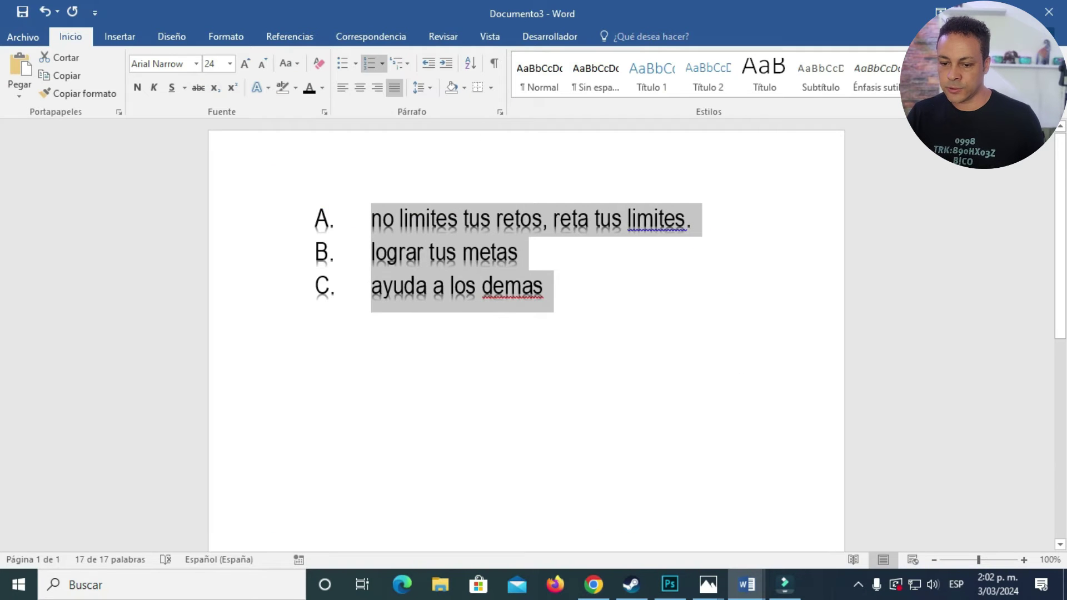
{"action": "left_click", "coordinate": [371, 286]}
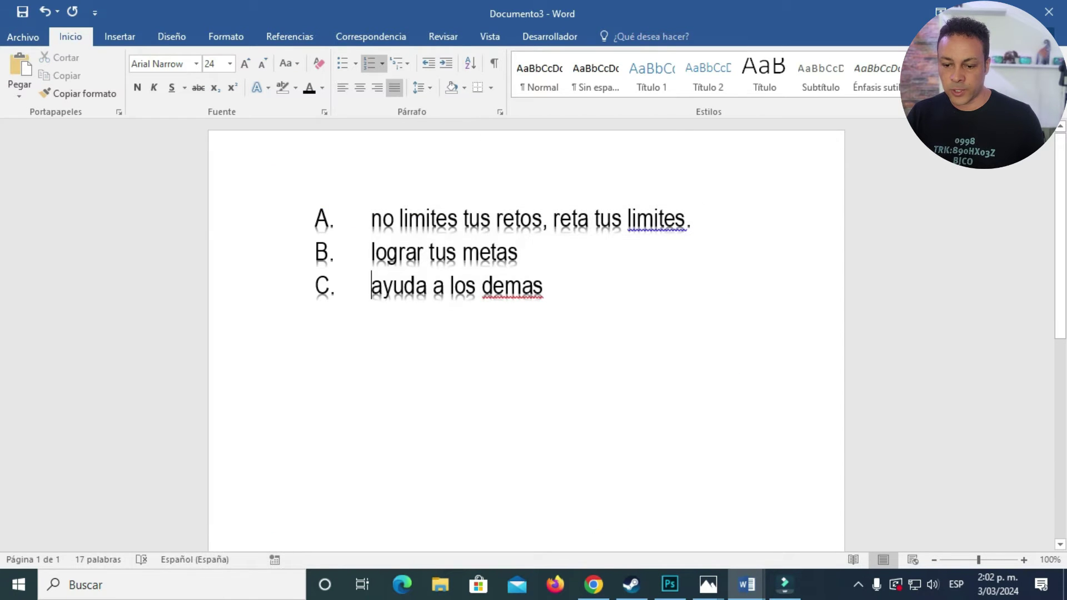
{"action": "left_click", "coordinate": [296, 390]}
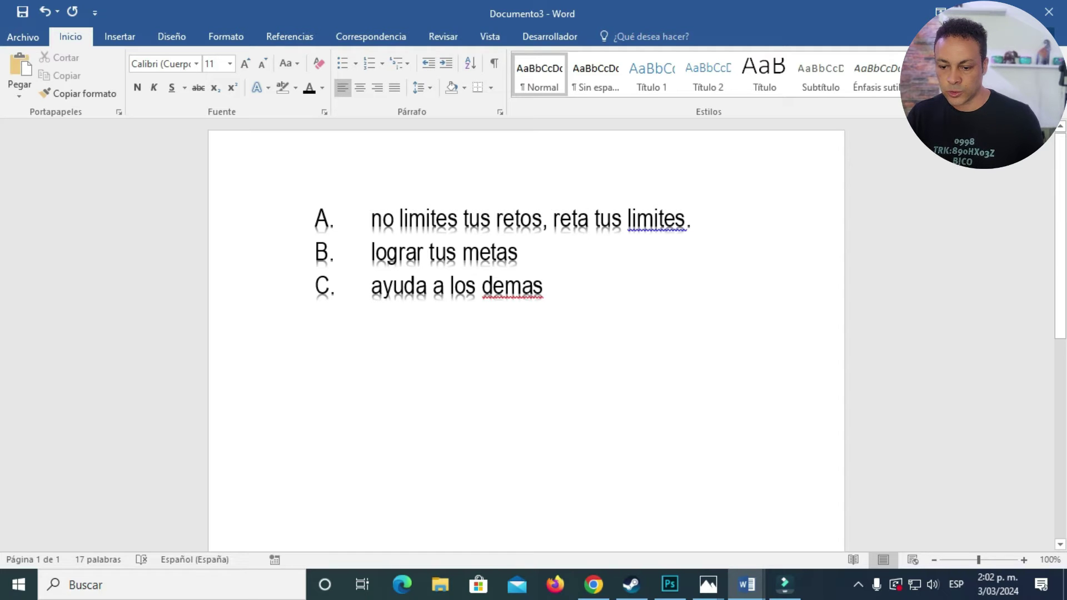
{"action": "key", "text": "ctrl+t"}
{"action": "double_click", "coordinate": [647, 390]}
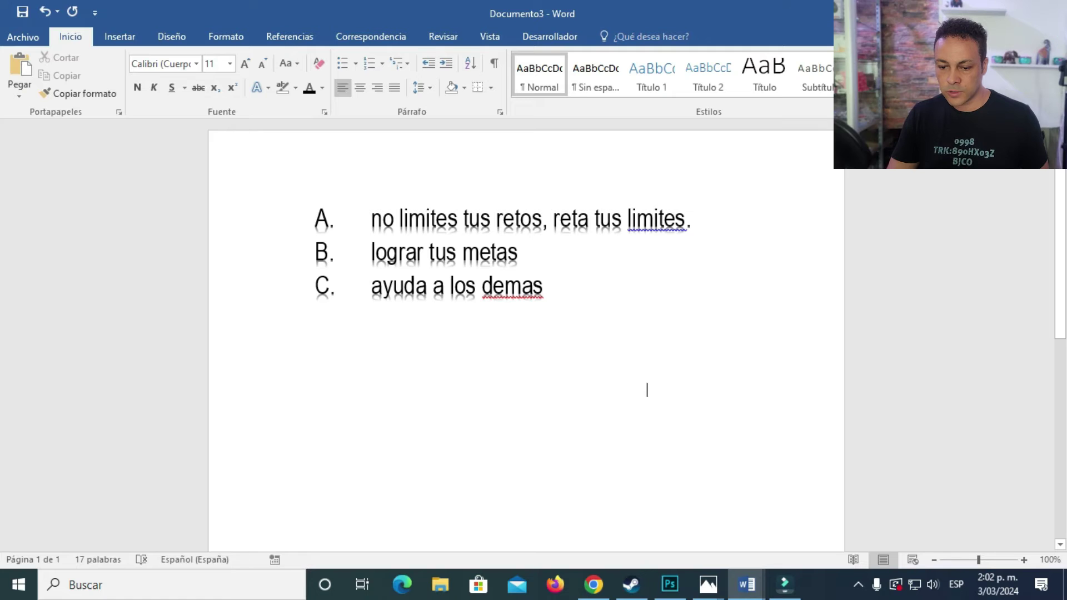
{"action": "key", "text": "ctrl+z"}
{"action": "key", "text": "ctrl+z"}
{"action": "left_click", "coordinate": [278, 287]}
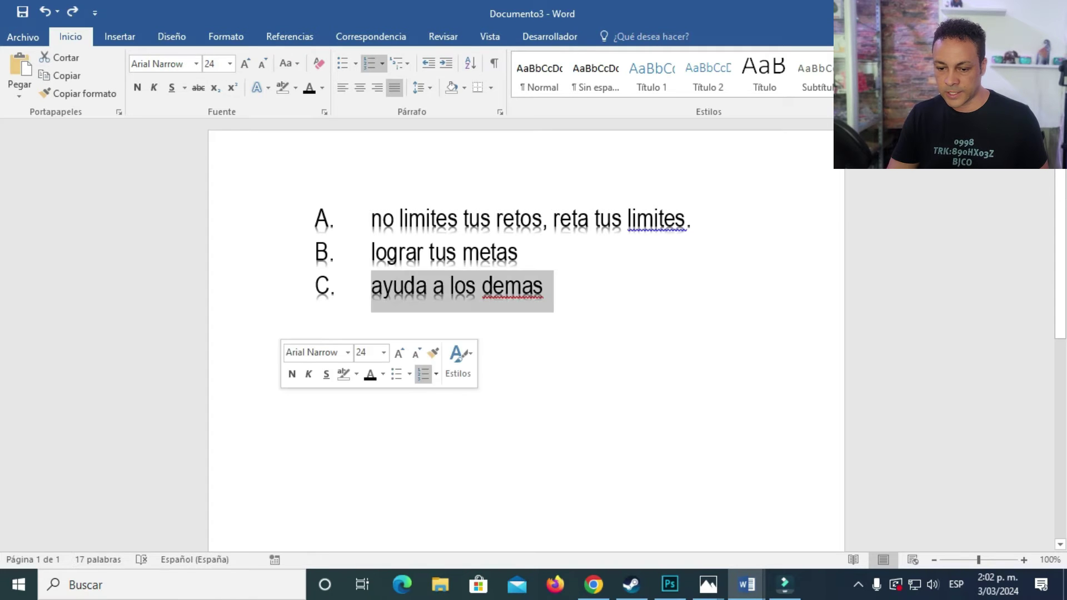
{"action": "left_click", "coordinate": [372, 287]}
- Paste the copied Esquire paragraph below the lettered list, keeping its source formatting
{"action": "double_click", "coordinate": [296, 390]}
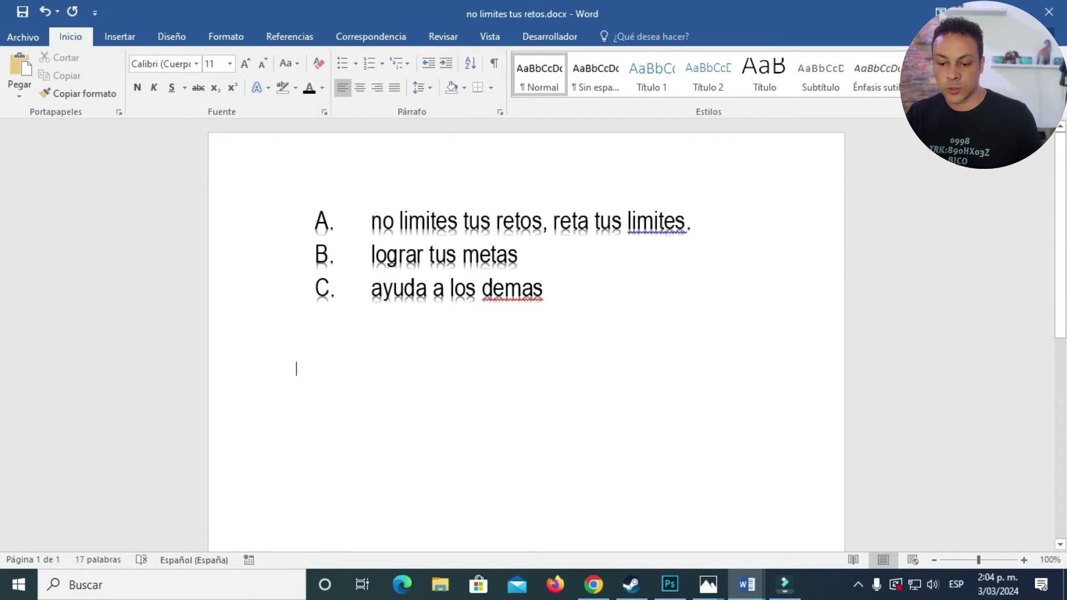
{"action": "right_click", "coordinate": [302, 371]}
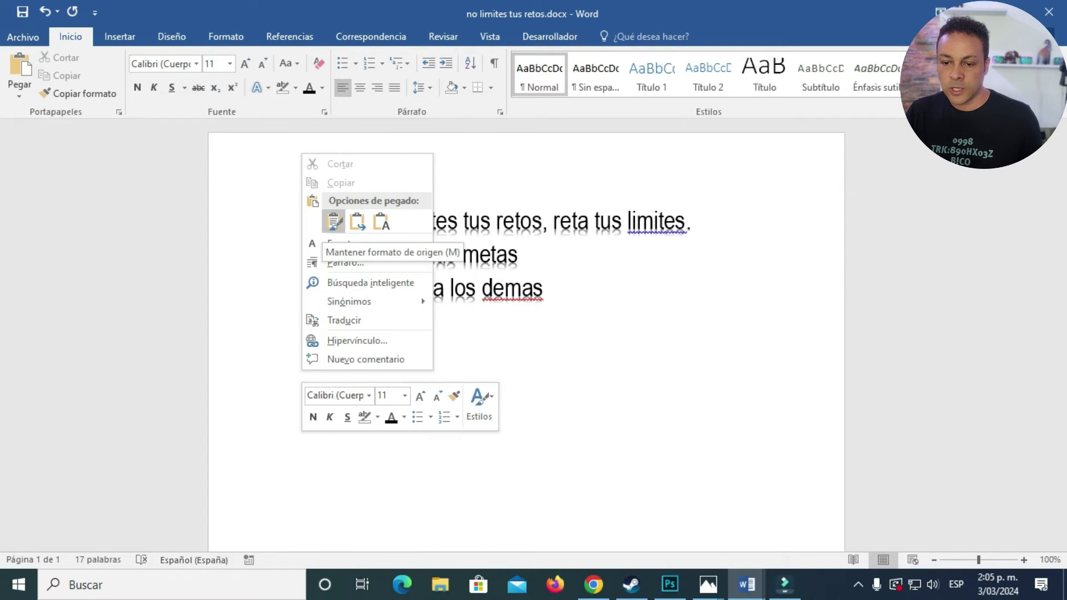
{"action": "left_click", "coordinate": [333, 222]}
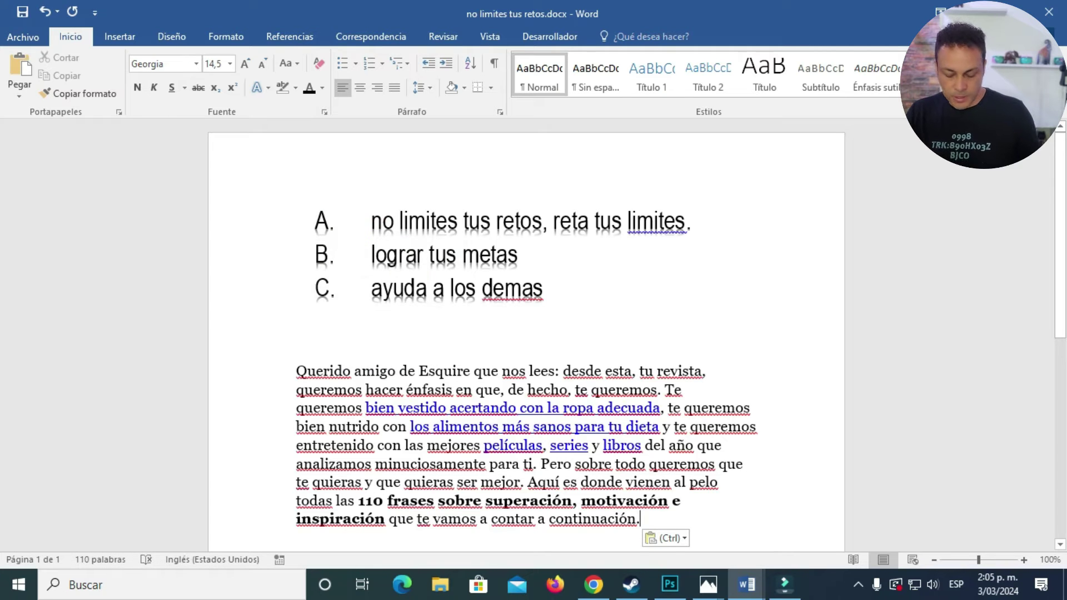
- Undo the last paste and paste the Esquire paragraph again below the lettered list, merging its formatting
{"action": "key", "text": "ctrl+z"}
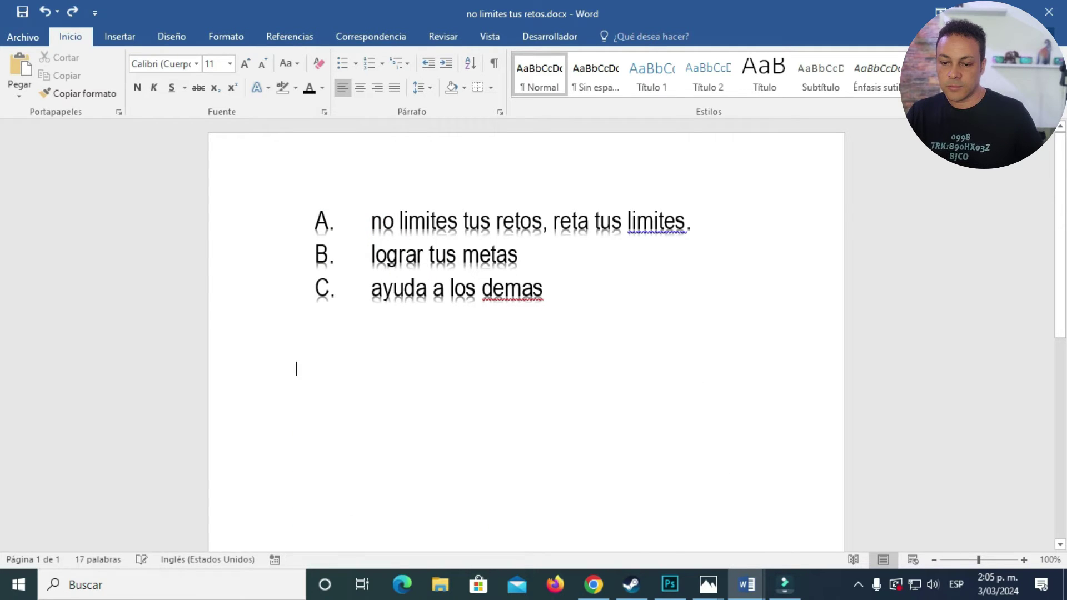
{"action": "right_click", "coordinate": [315, 370]}
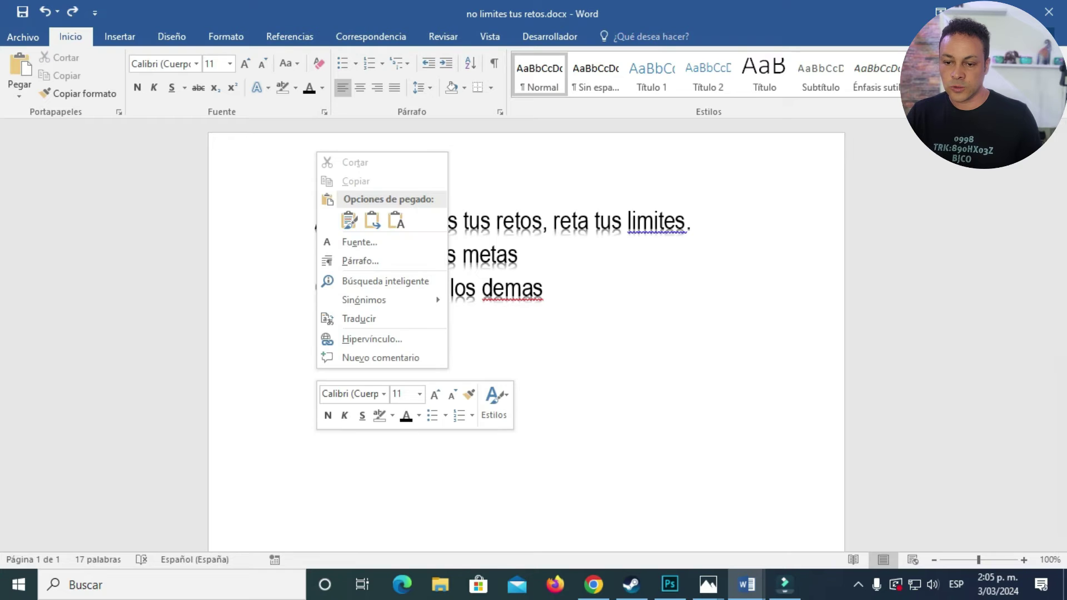
{"action": "left_click", "coordinate": [372, 221]}
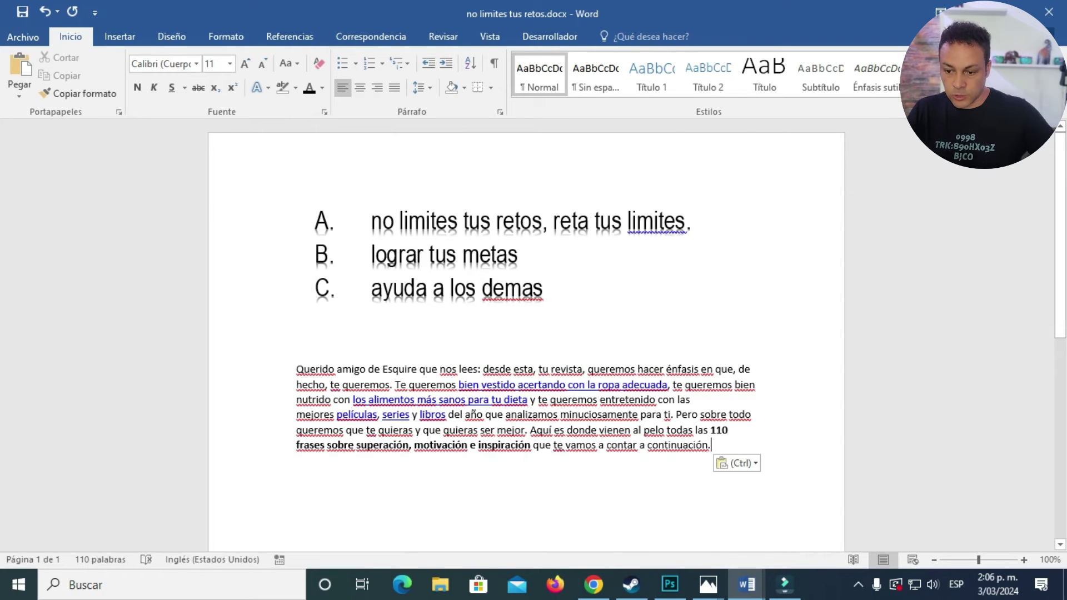
- Undo the merged-formatting paste and paste the Esquire paragraph as text only below the lettered list
{"action": "key", "text": "ctrl+z"}
{"action": "right_click", "coordinate": [320, 371]}
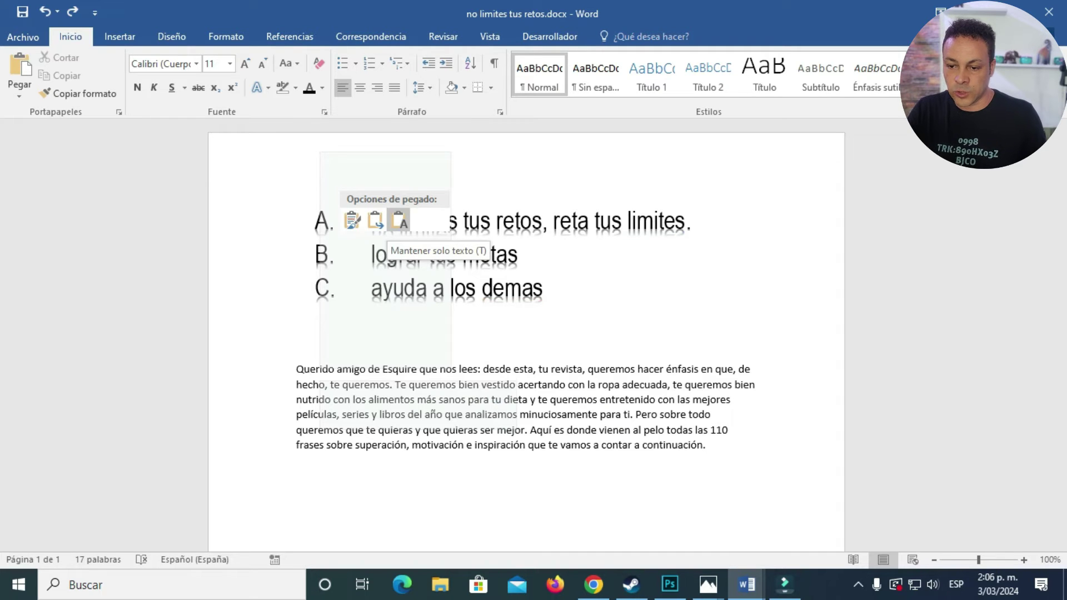
{"action": "left_click", "coordinate": [398, 220]}
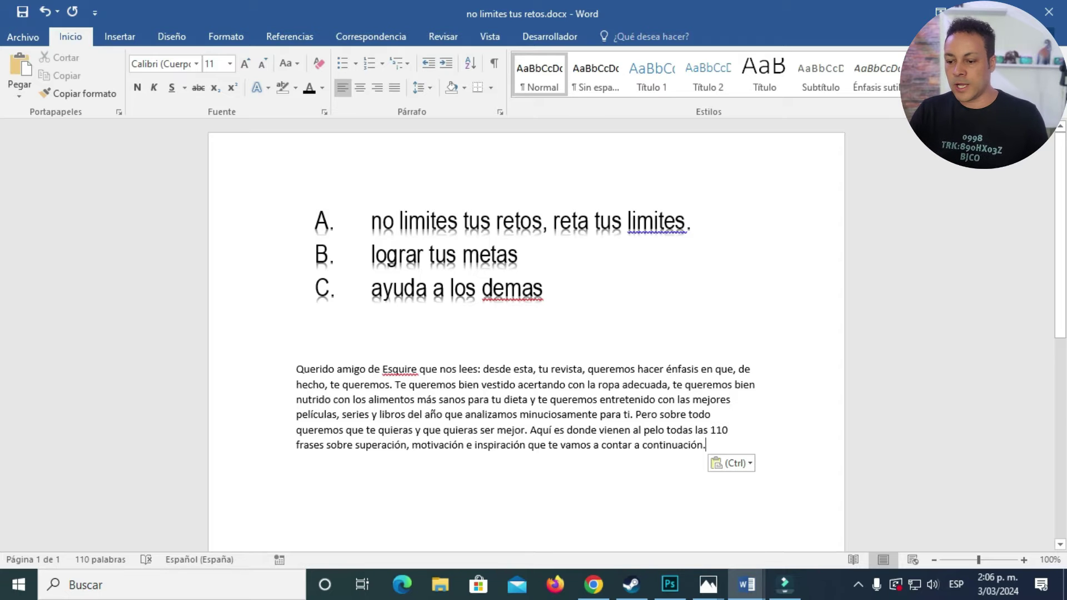
- Set the font of the whole pasted Esquire paragraph to Bahnschrift Light Condensed
{"action": "left_click_drag", "start_coordinate": [708, 445], "coordinate": [297, 369]}
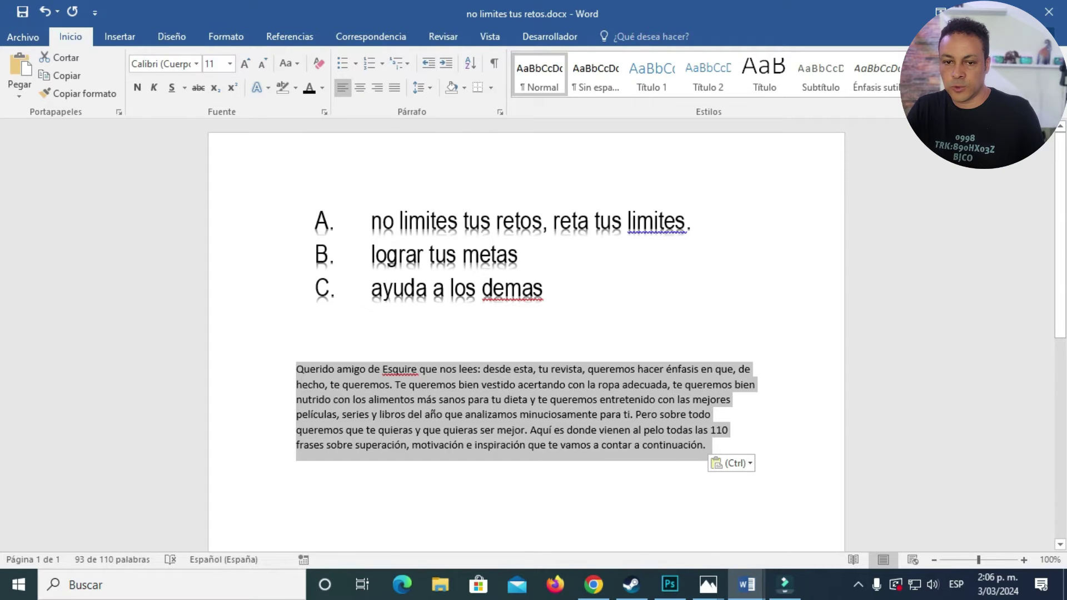
{"action": "left_click", "coordinate": [119, 36]}
{"action": "left_click", "coordinate": [71, 36]}
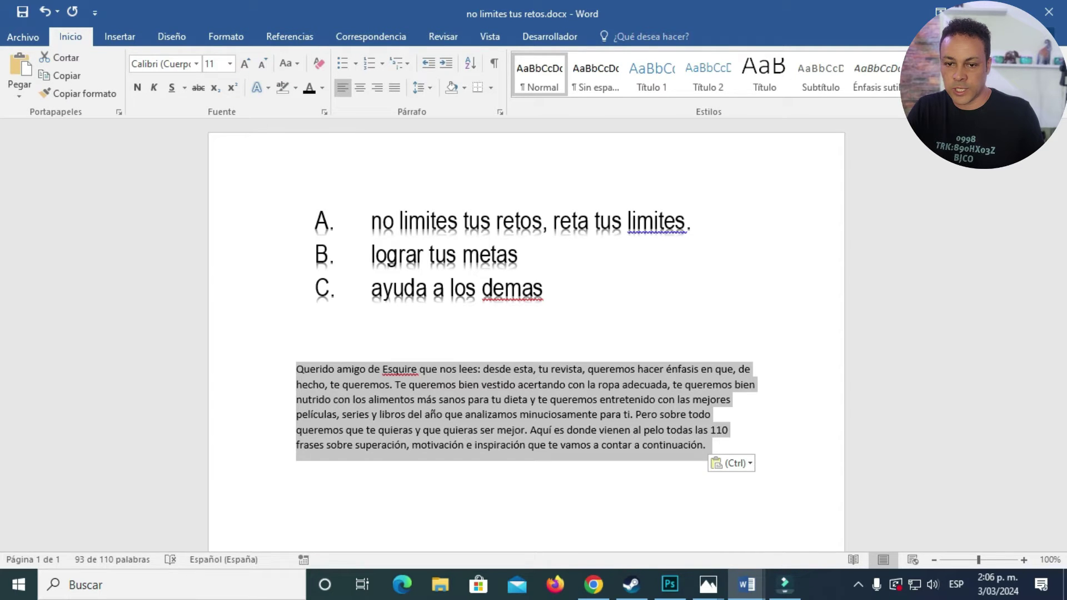
{"action": "left_click", "coordinate": [196, 63]}
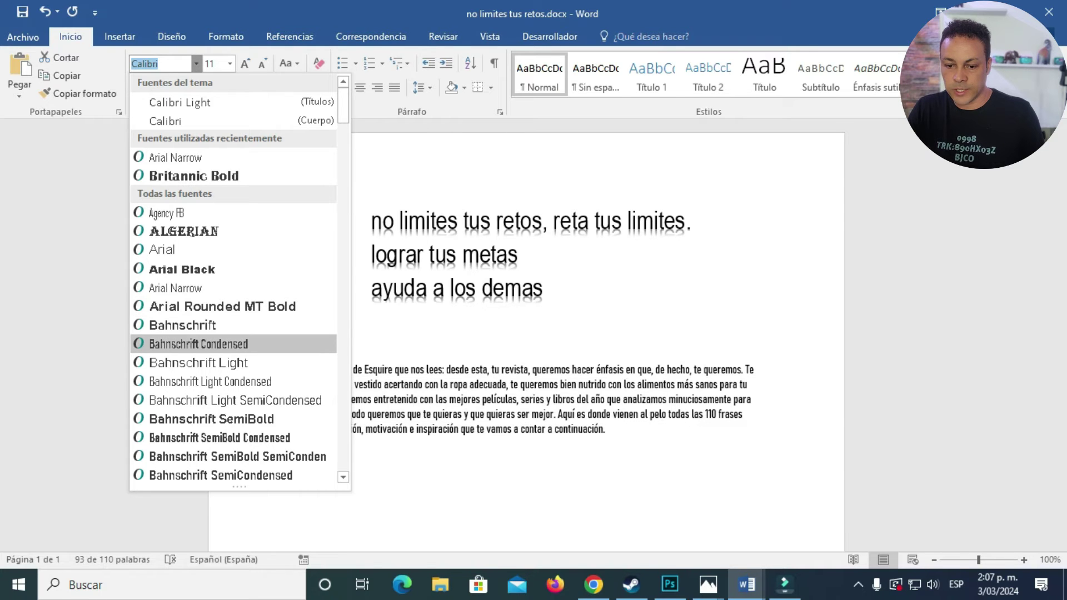
{"action": "left_click", "coordinate": [210, 382]}
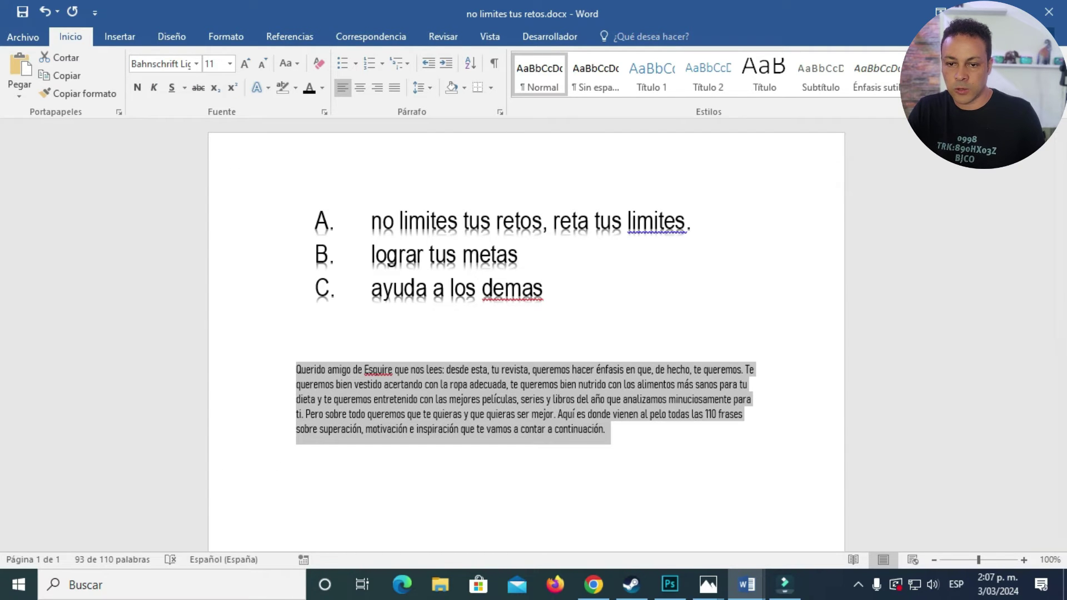
- Set the Esquire paragraph's font size to 18 and make it bold
{"action": "left_click", "coordinate": [229, 63]}
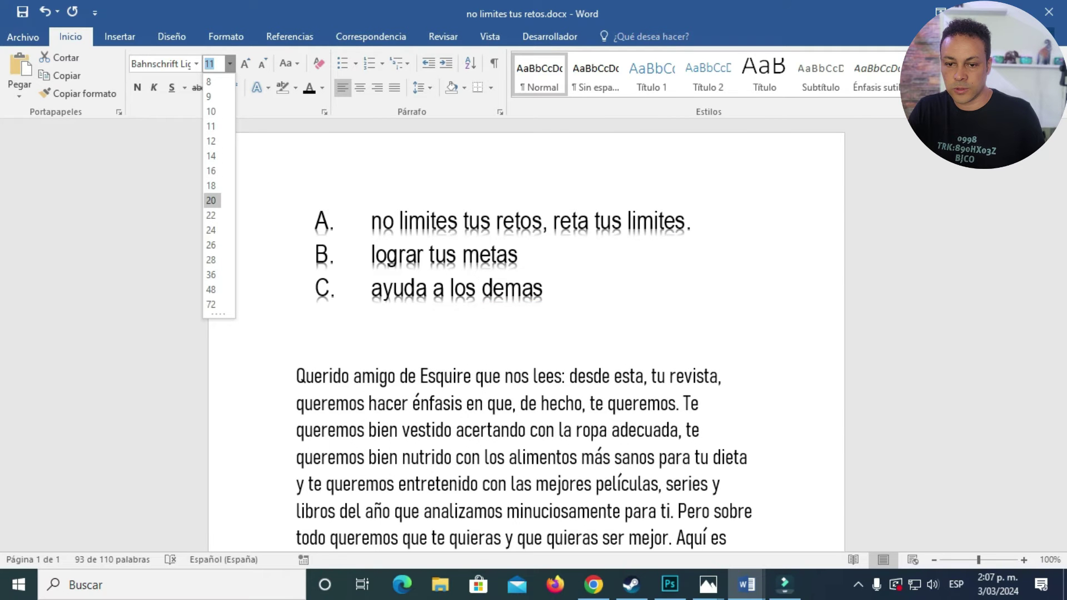
{"action": "left_click", "coordinate": [211, 186]}
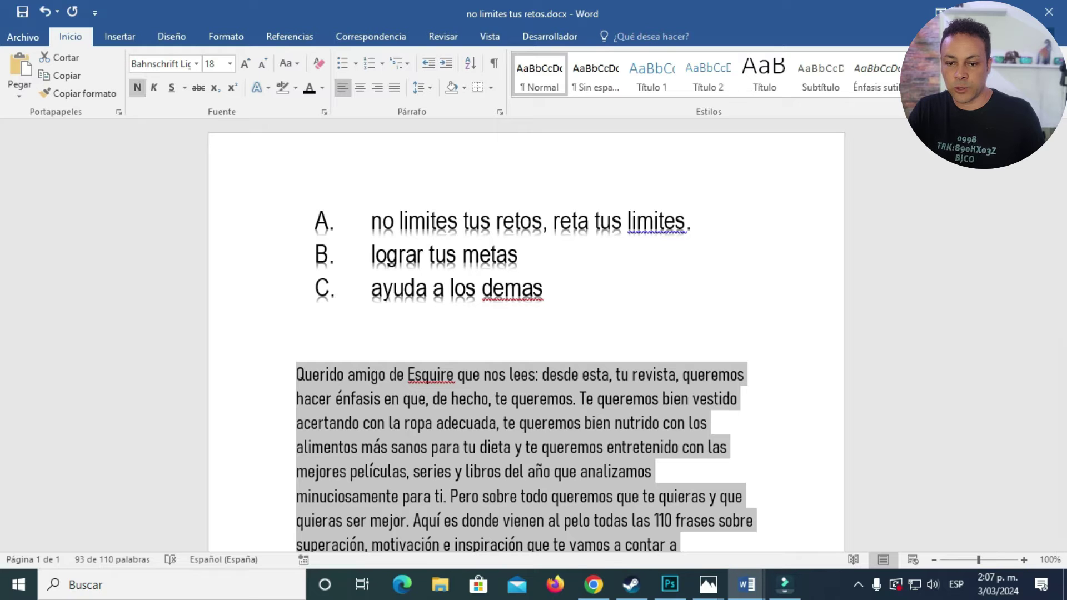
{"action": "left_click", "coordinate": [137, 88]}
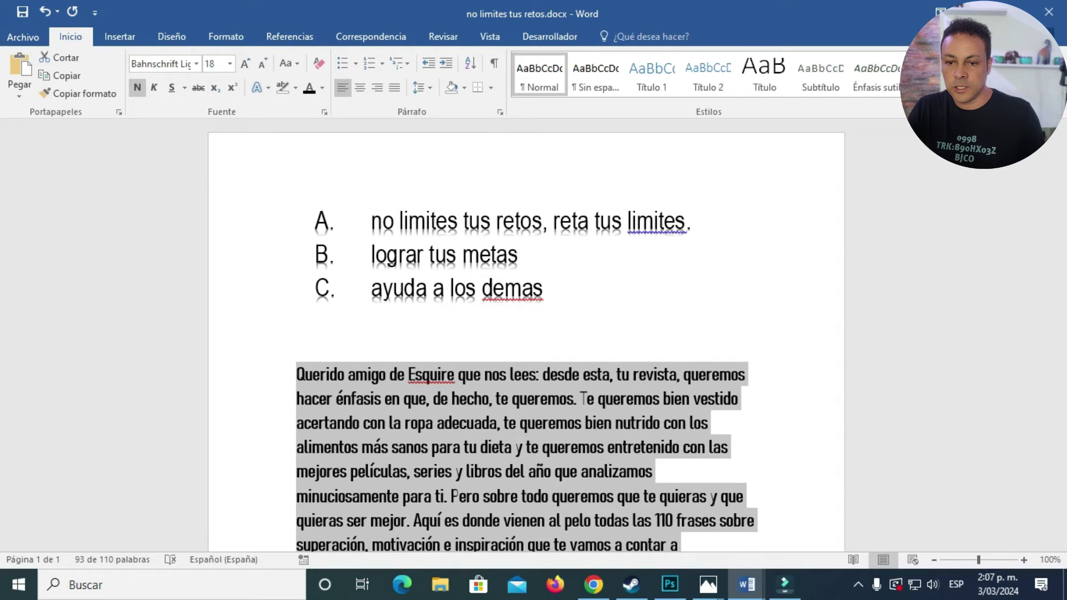
- Colour the Esquire paragraph's text dark blue using a shade from the standard palette of additional colours
{"action": "left_click", "coordinate": [322, 88]}
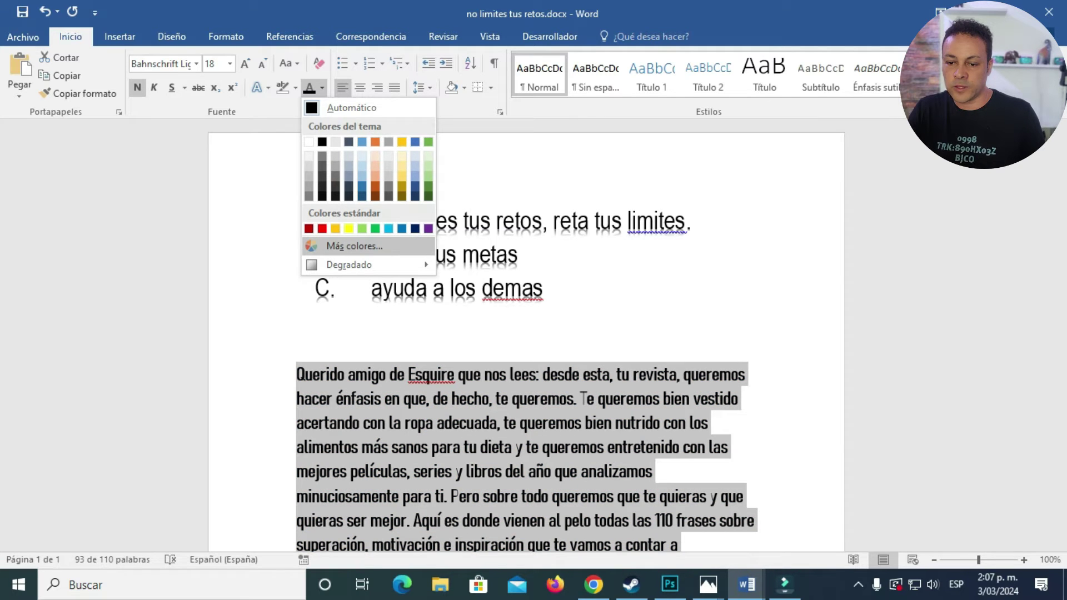
{"action": "left_click", "coordinate": [354, 245]}
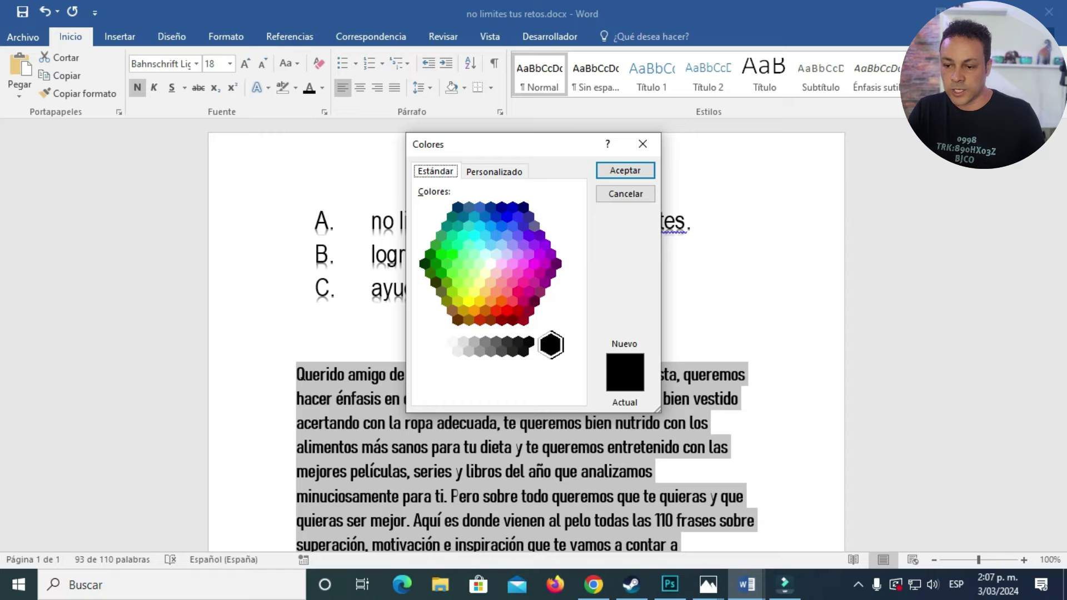
{"action": "left_click", "coordinate": [496, 216]}
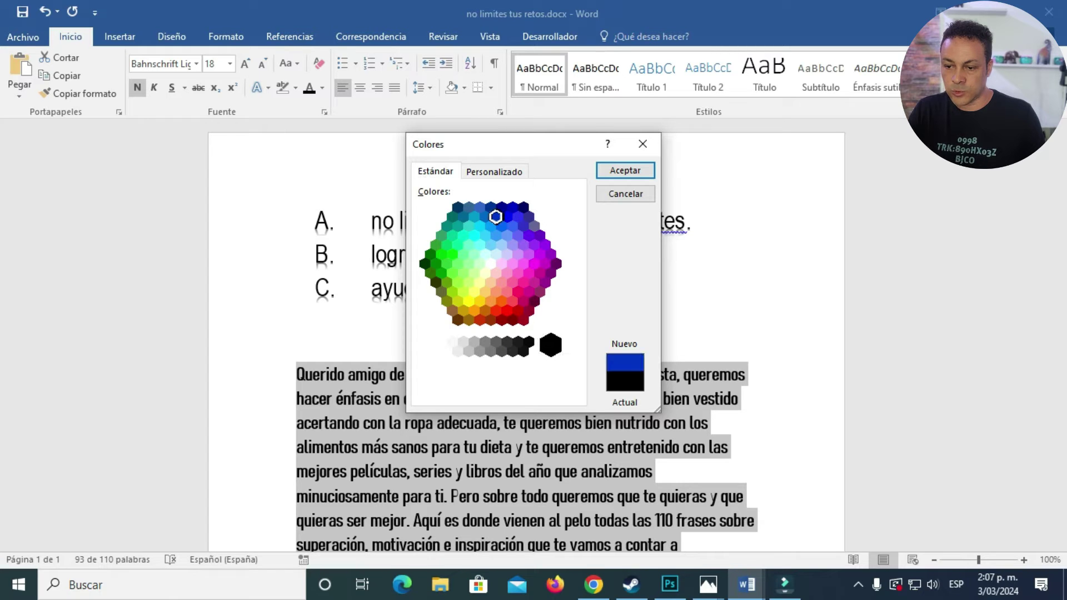
{"action": "left_click", "coordinate": [624, 170]}
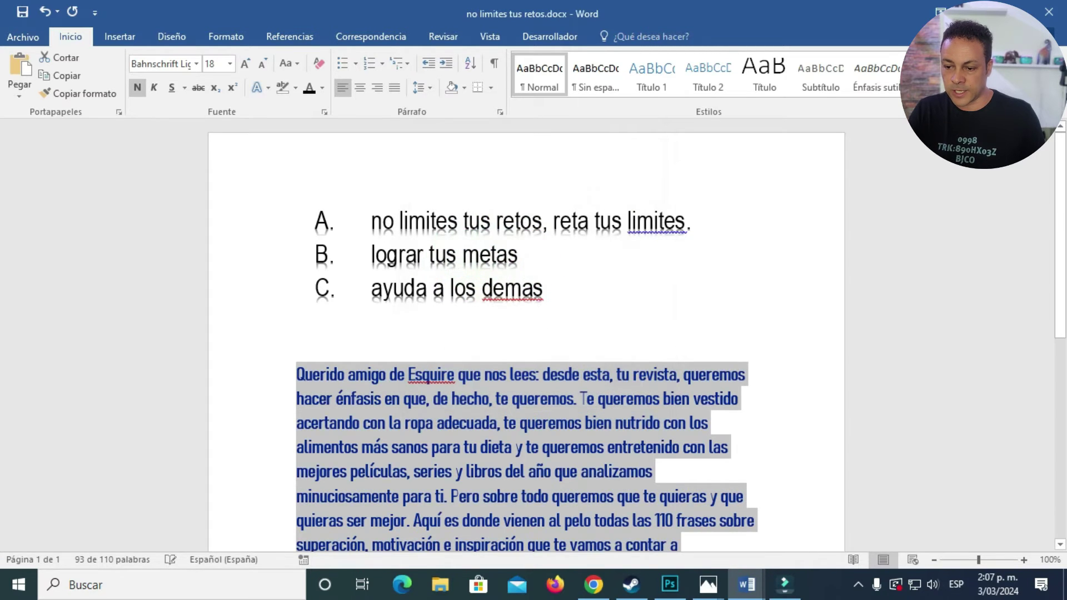
- Correct the misspelled word "demas" in list item C to "demás" using the spelling suggestions
{"action": "left_click", "coordinate": [544, 289]}
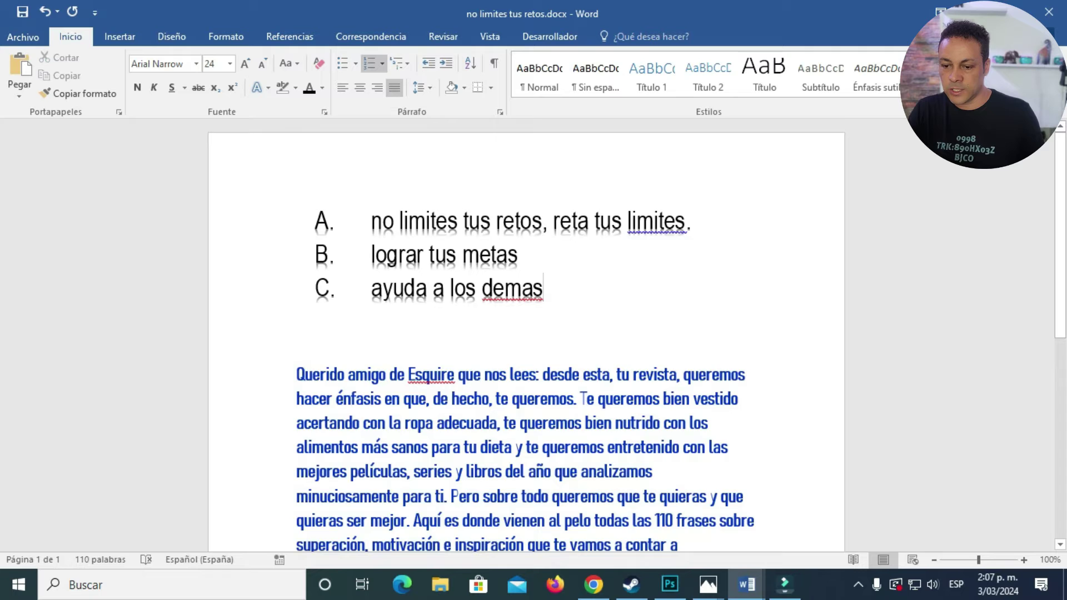
{"action": "scroll", "coordinate": [545, 289], "scroll_direction": "down", "scroll_amount": 4}
{"action": "scroll", "coordinate": [544, 289], "scroll_direction": "up", "scroll_amount": 4}
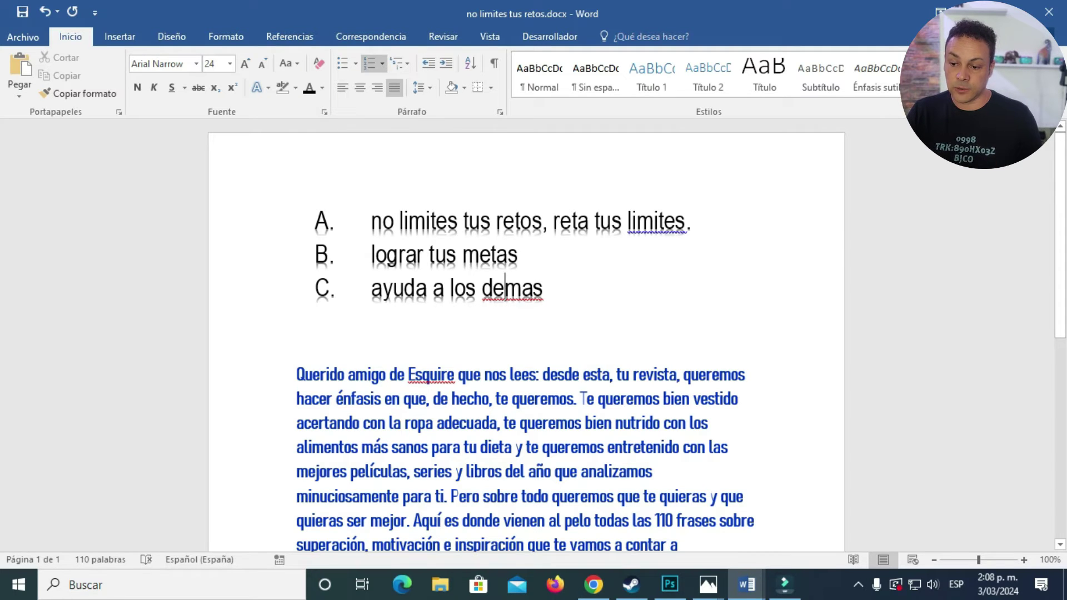
{"action": "key", "text": "ctrl+z"}
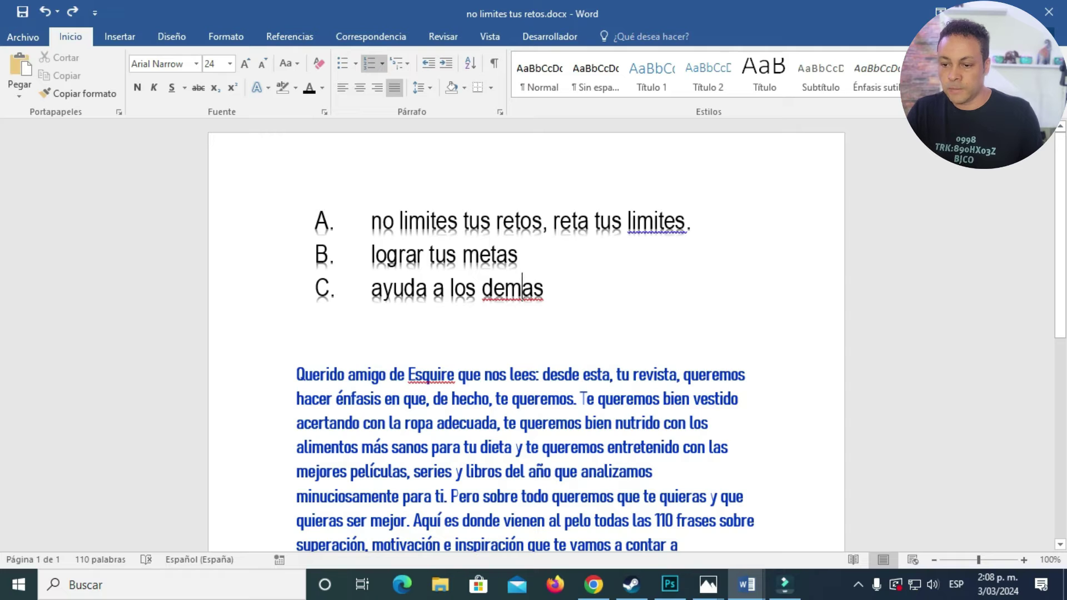
{"action": "key", "text": "alt+F7"}
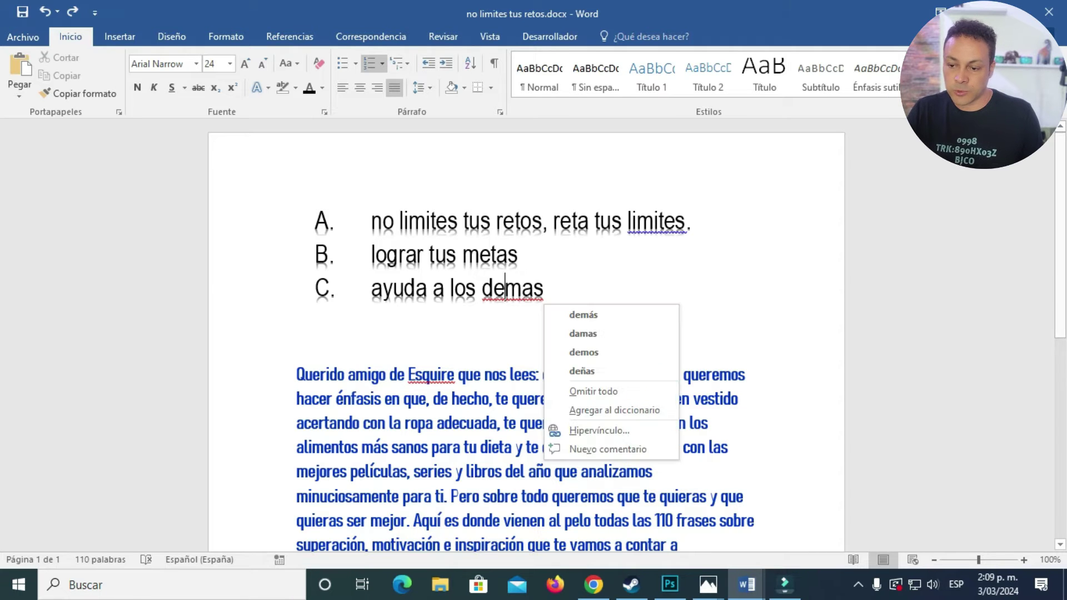
{"action": "key", "text": "Down"}
{"action": "key", "text": "Down"}
{"action": "key", "text": "Up"}
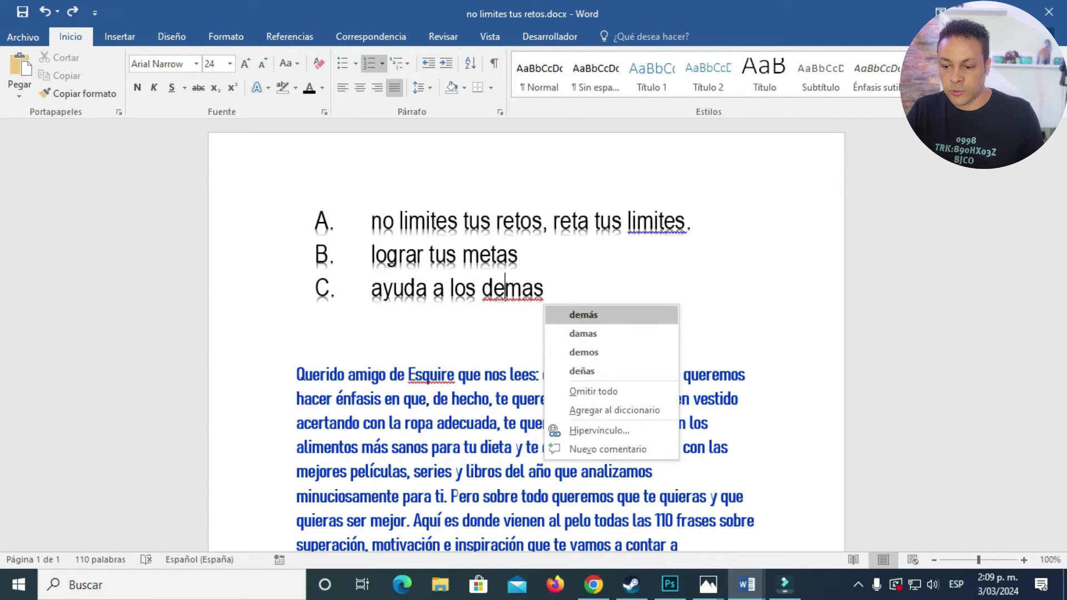
{"action": "key", "text": "Escape"}
{"action": "key", "text": "alt+F7"}
{"action": "key", "text": "Return"}
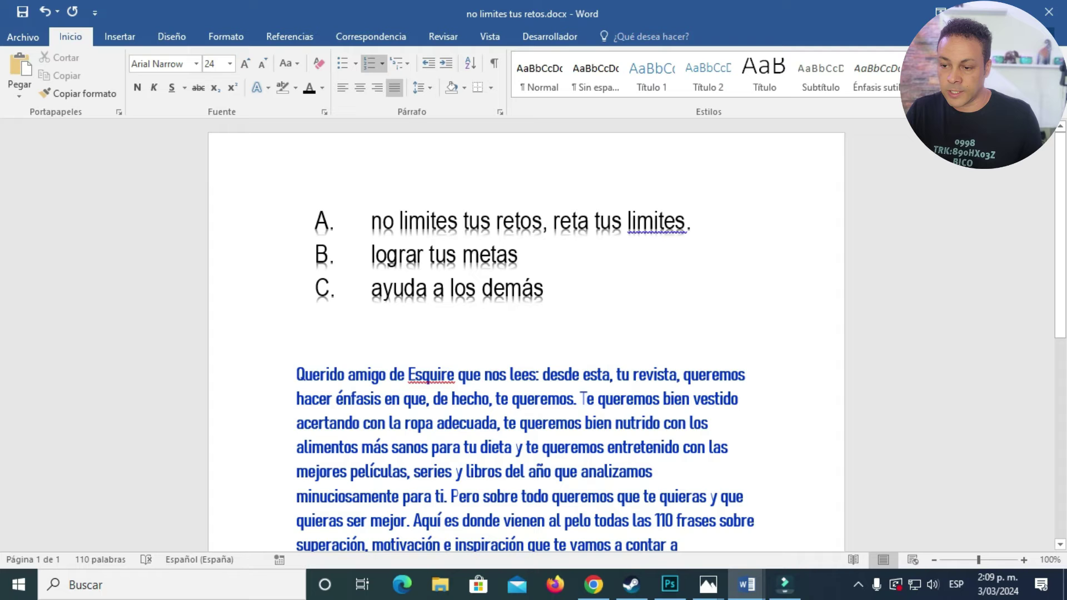
- Go to the next spelling error after list item C and accept a suggested correction
{"action": "key", "text": "alt+F7"}
{"action": "key", "text": "Down"}
{"action": "key", "text": "Return"}
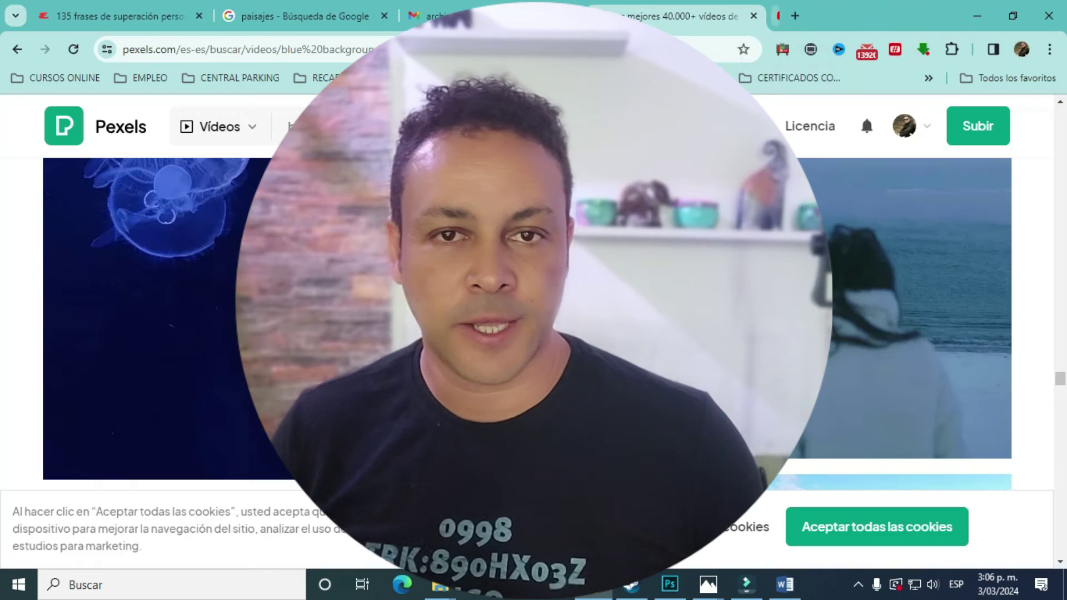
- Switch to Chrome, close the Pexels tab, and open the DaFont site through a Google search for "DA FONT" in a new tab
{"action": "left_click", "coordinate": [879, 15]}
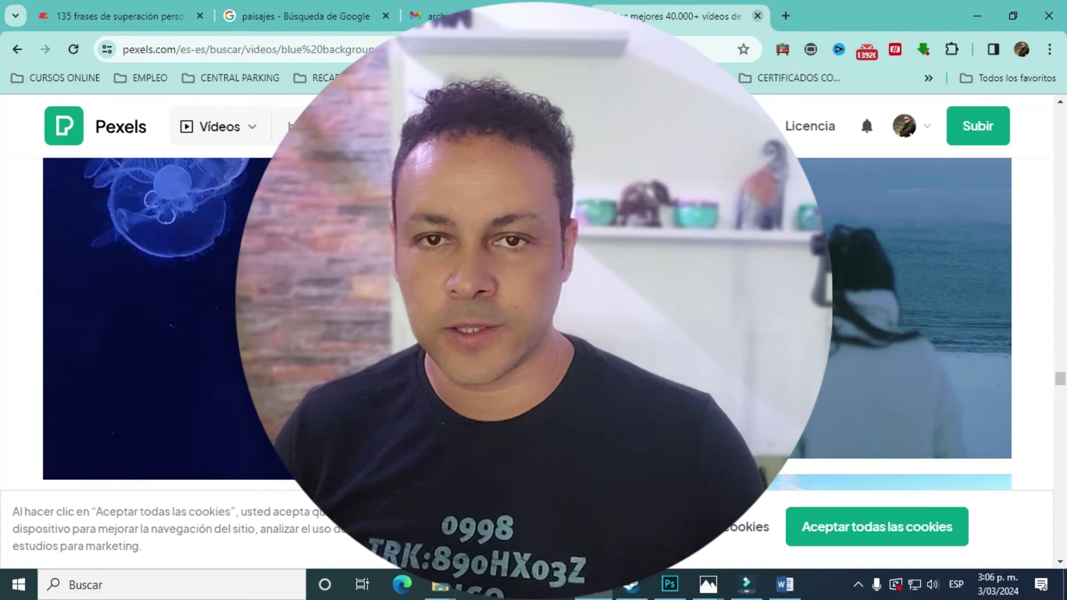
{"action": "key", "text": "ctrl+w"}
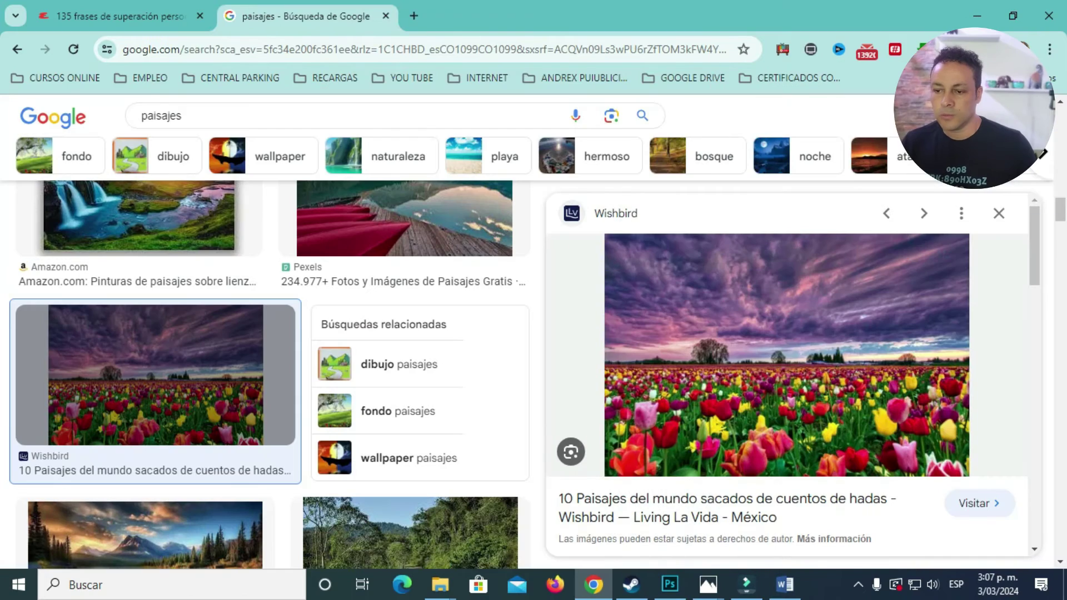
{"action": "key", "text": "ctrl+t"}
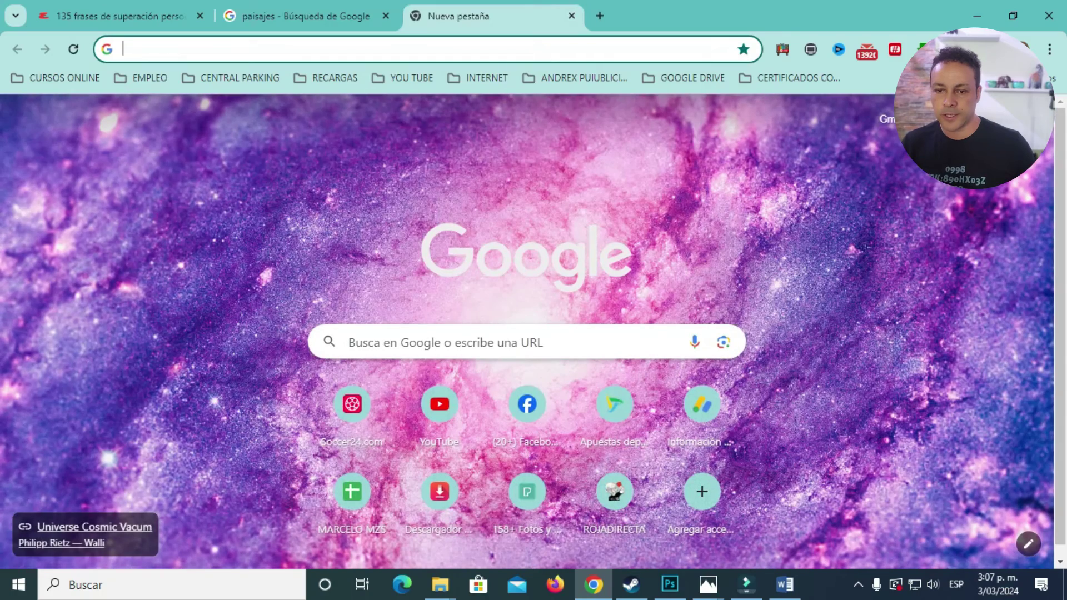
{"action": "left_click", "coordinate": [398, 49]}
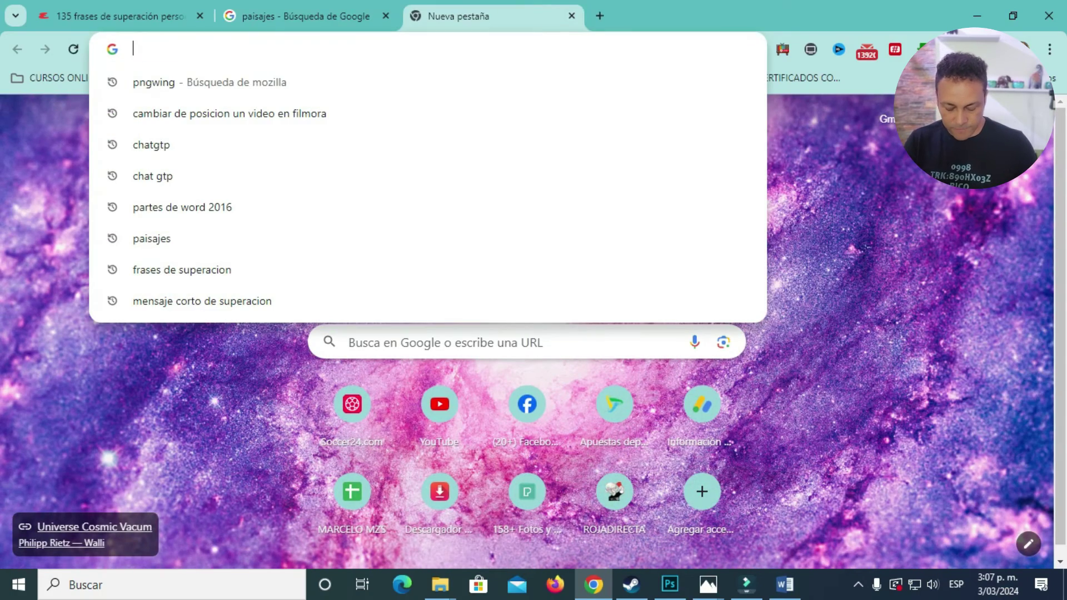
{"action": "type", "text": "DA FON"}
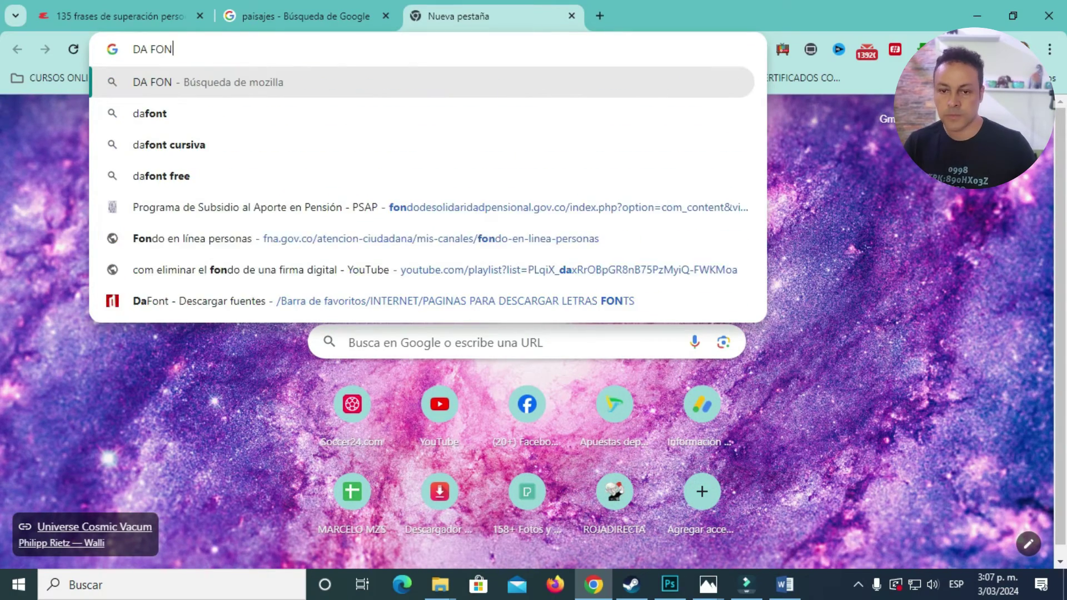
{"action": "type", "text": "T"}
{"action": "key", "text": "Return"}
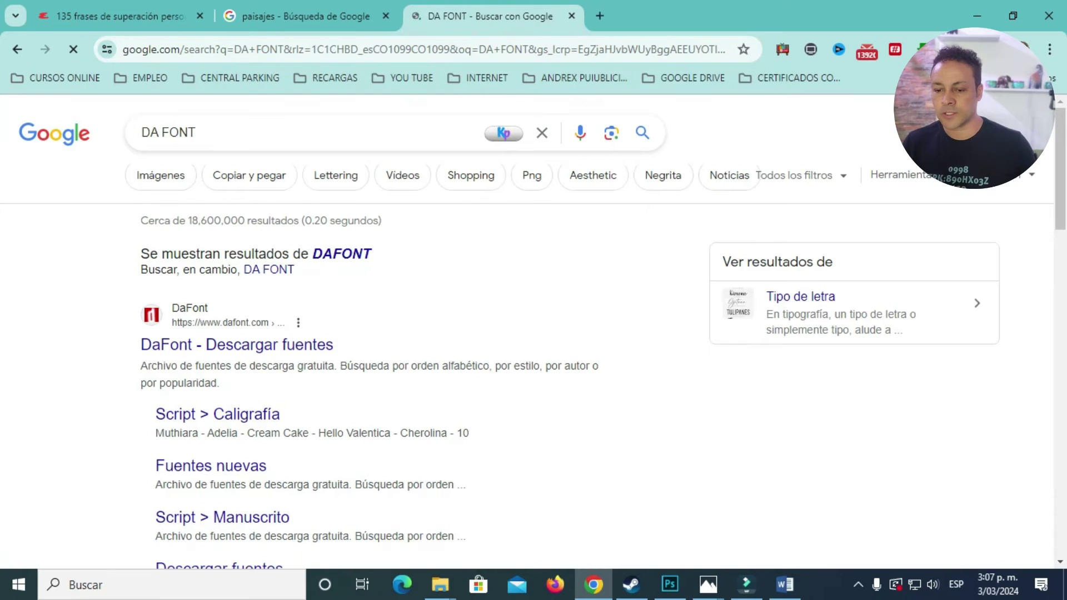
{"action": "left_click", "coordinate": [237, 345]}
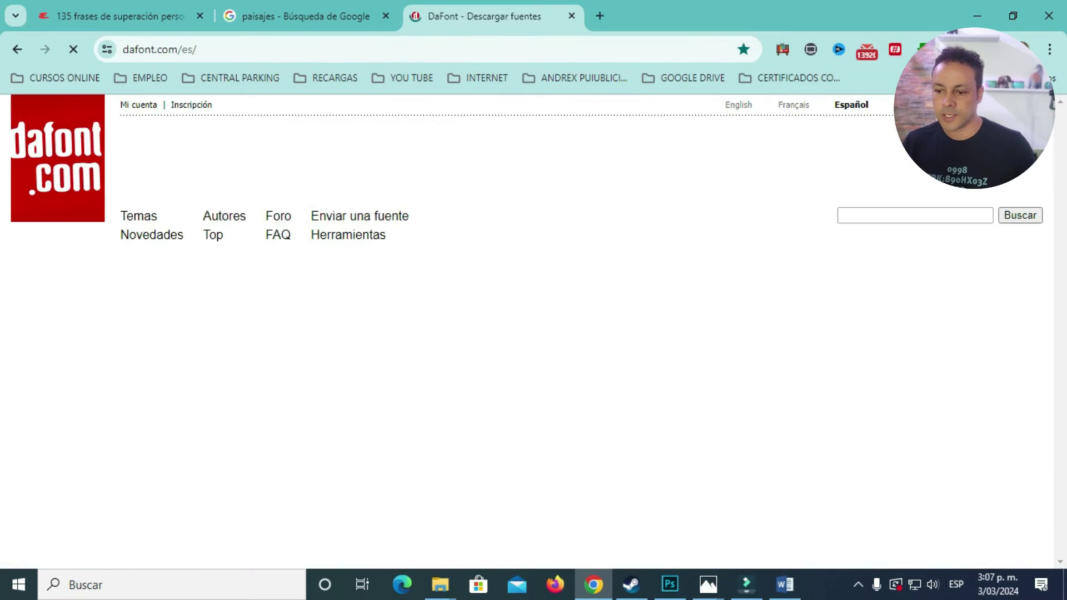
- Look through the recently added fonts and the font installation instructions on the DaFont home page
{"action": "scroll", "coordinate": [641, 155], "scroll_direction": "down", "scroll_amount": 4}
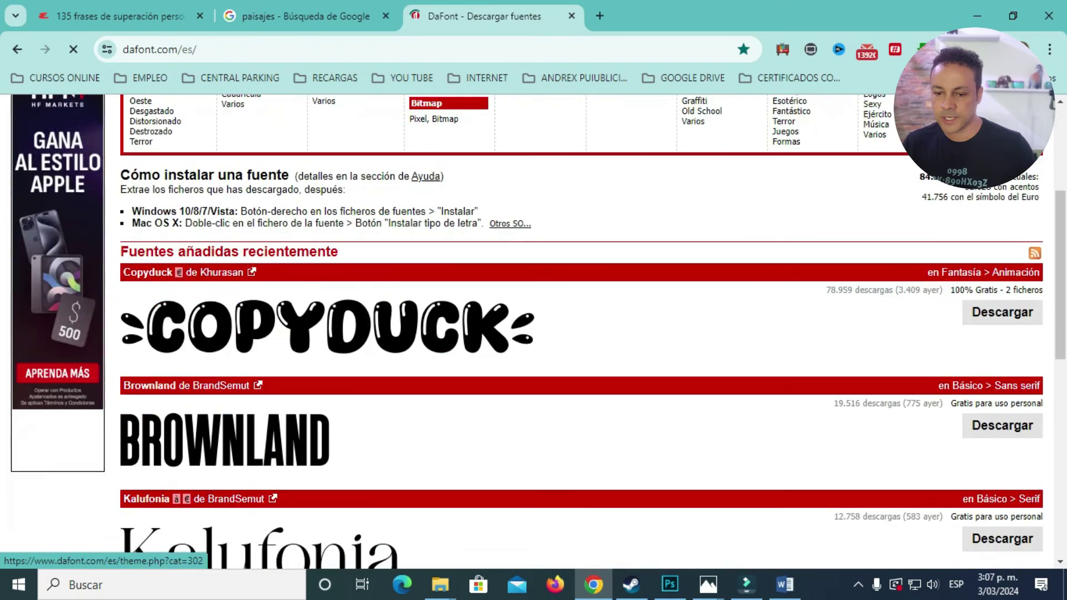
{"action": "scroll", "coordinate": [641, 153], "scroll_direction": "down", "scroll_amount": 5}
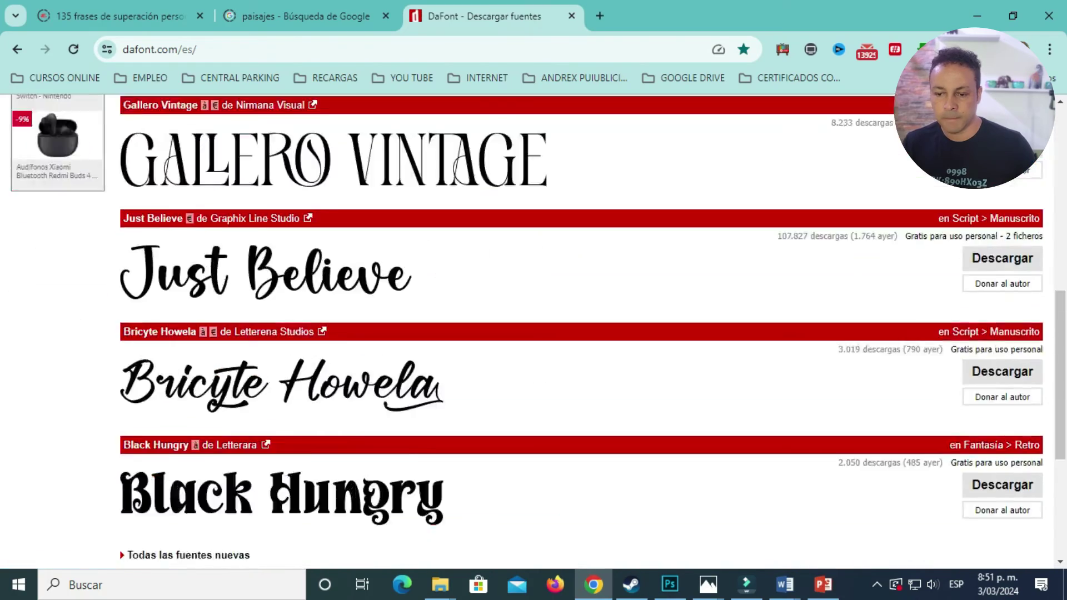
{"action": "scroll", "coordinate": [641, 152], "scroll_direction": "down", "scroll_amount": 3}
{"action": "scroll", "coordinate": [602, 314], "scroll_direction": "up", "scroll_amount": 15}
{"action": "left_click", "coordinate": [603, 315]}
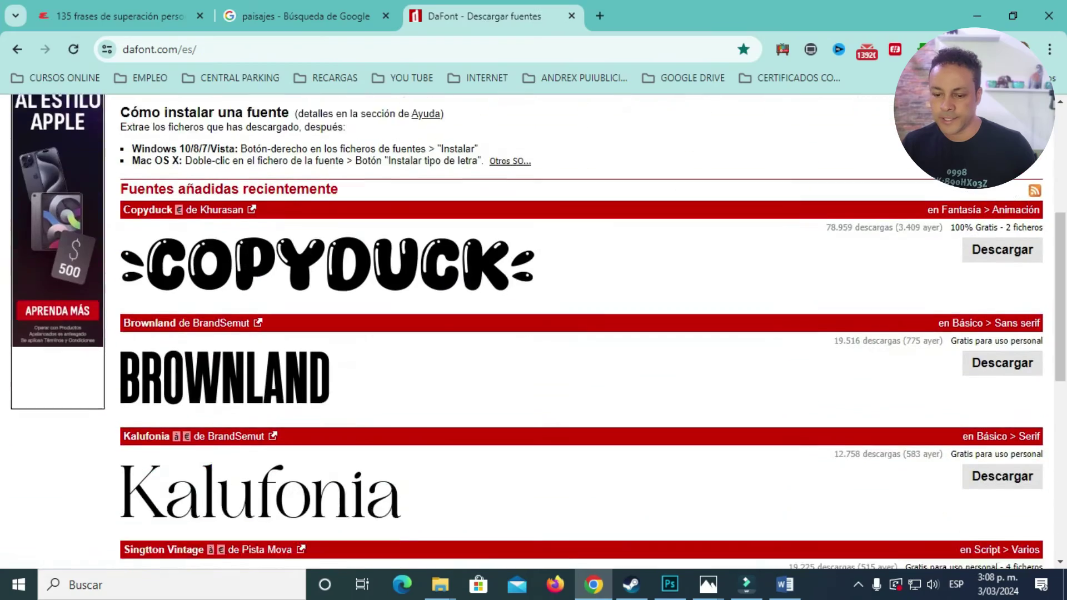
{"action": "scroll", "coordinate": [581, 332], "scroll_direction": "down", "scroll_amount": 4}
{"action": "scroll", "coordinate": [581, 332], "scroll_direction": "up", "scroll_amount": 2}
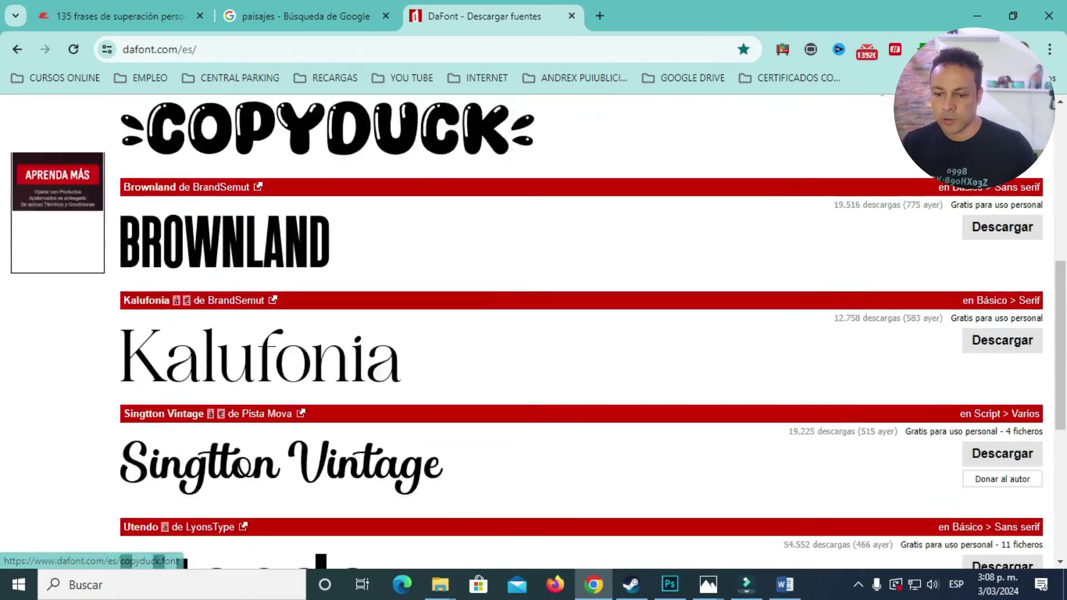
{"action": "scroll", "coordinate": [582, 331], "scroll_direction": "up", "scroll_amount": 7}
{"action": "scroll", "coordinate": [582, 331], "scroll_direction": "down", "scroll_amount": 5}
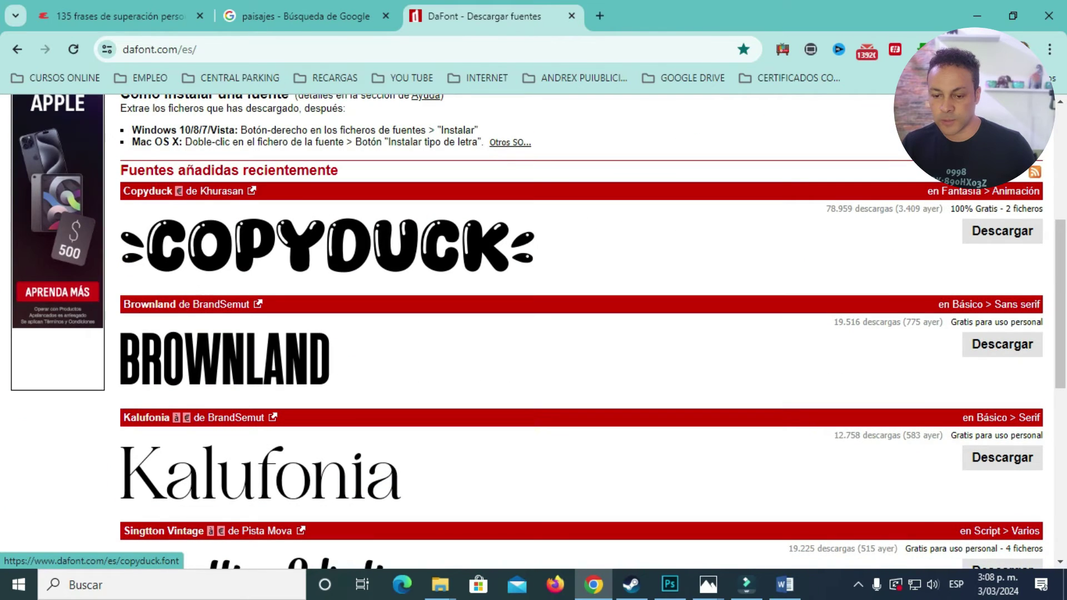
- Download the Copyduck font from DaFont and save copyduck.zip in a new desktop folder named FUENTES
{"action": "left_click", "coordinate": [1001, 230]}
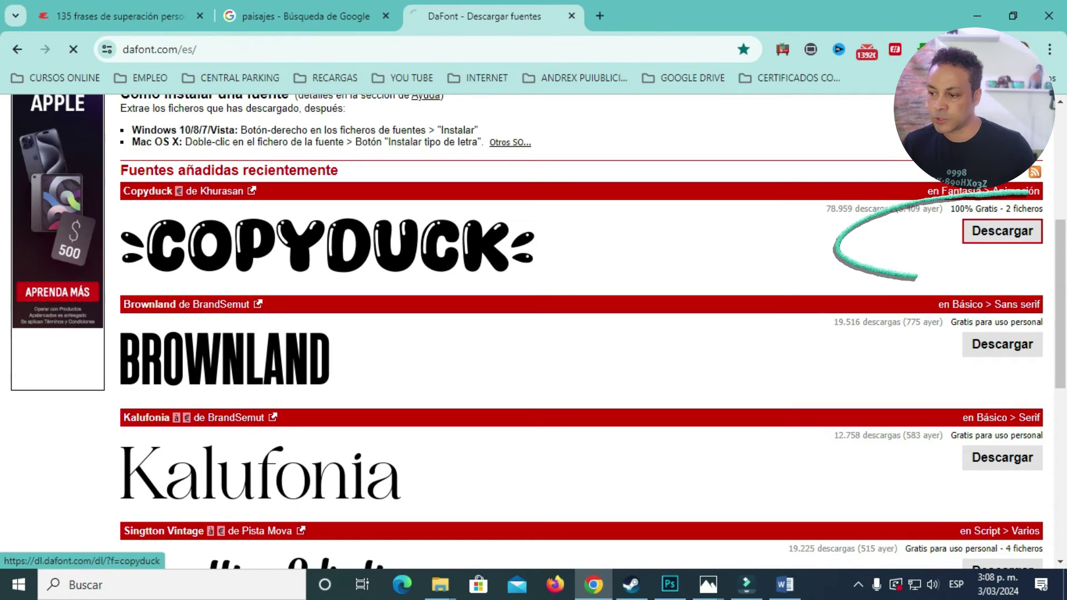
{"action": "scroll", "coordinate": [533, 272], "scroll_direction": "up", "scroll_amount": 5}
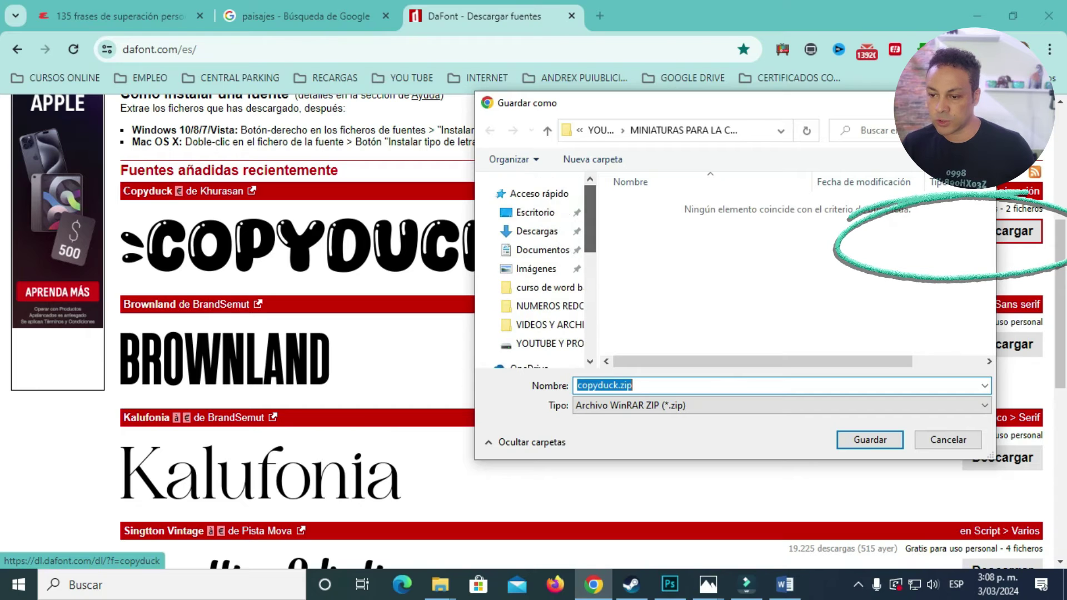
{"action": "left_click", "coordinate": [534, 213]}
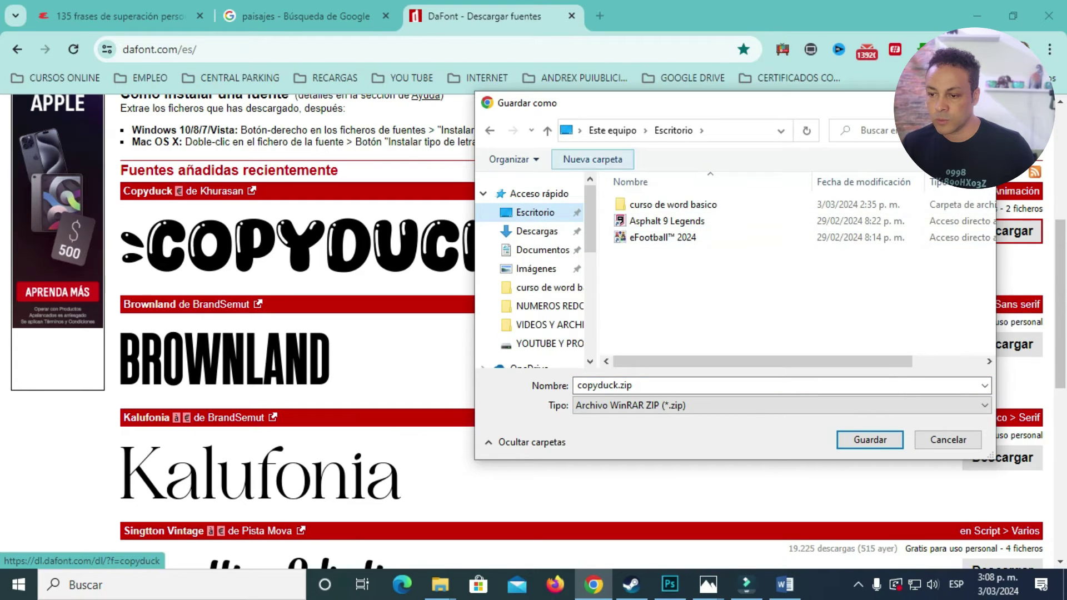
{"action": "left_click", "coordinate": [593, 159]}
{"action": "type", "text": "F"}
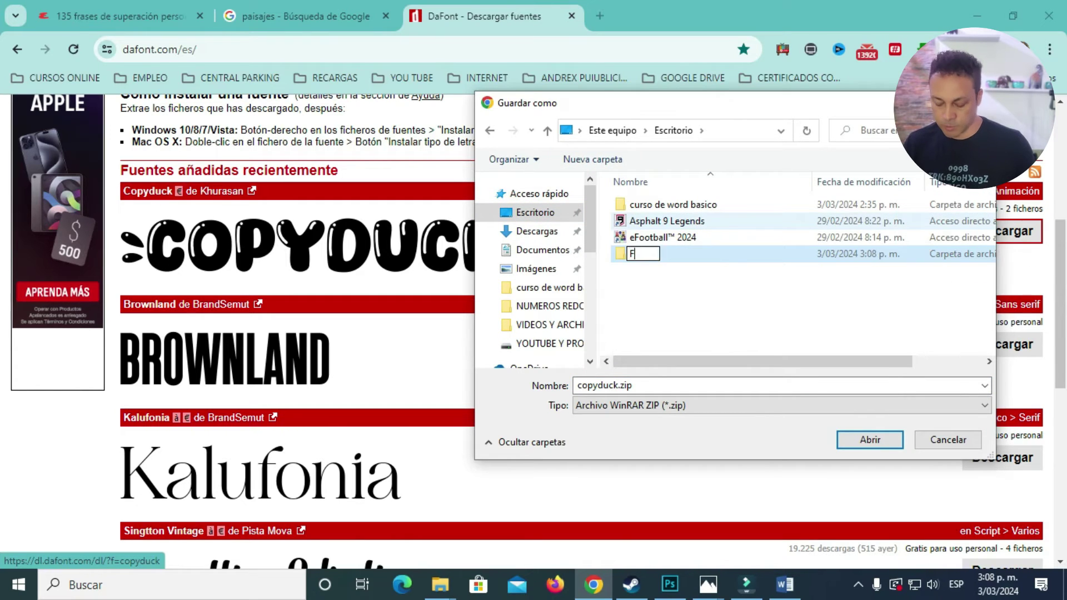
{"action": "type", "text": "UENTES"}
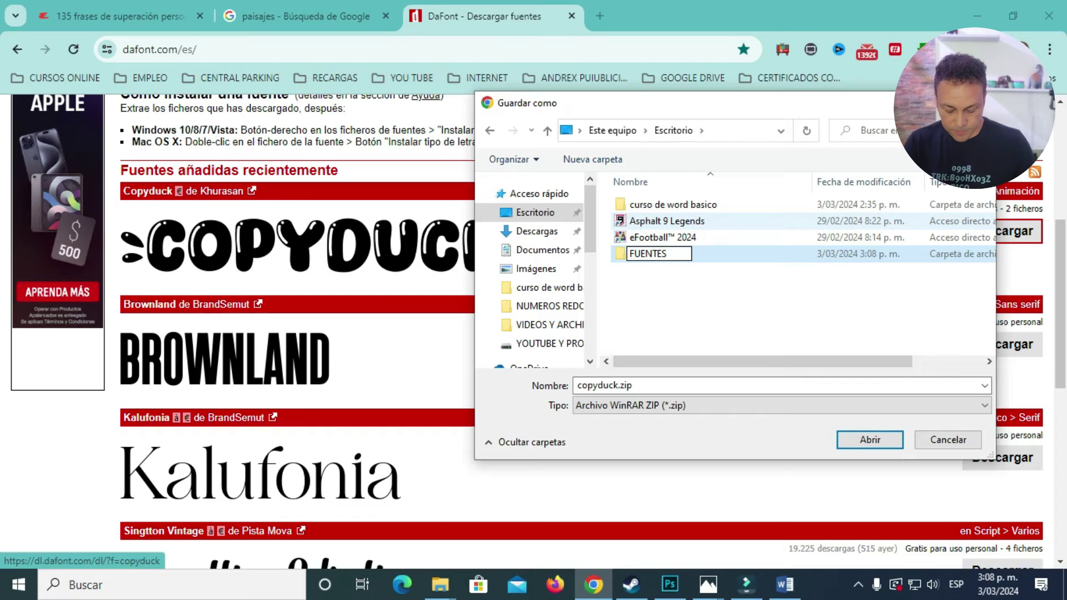
{"action": "key", "text": "Return"}
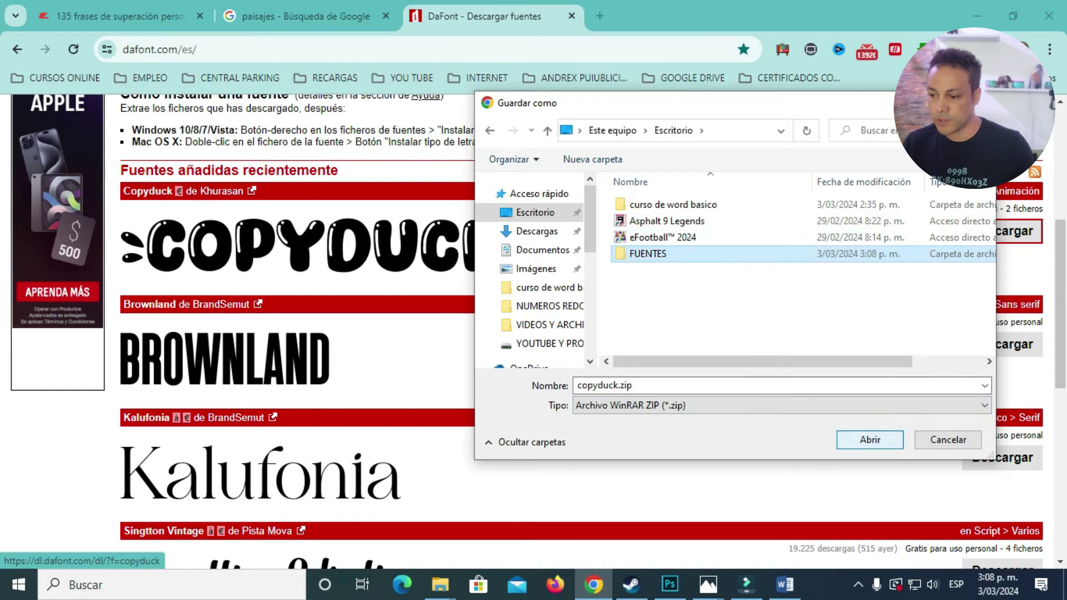
{"action": "key", "text": "Return"}
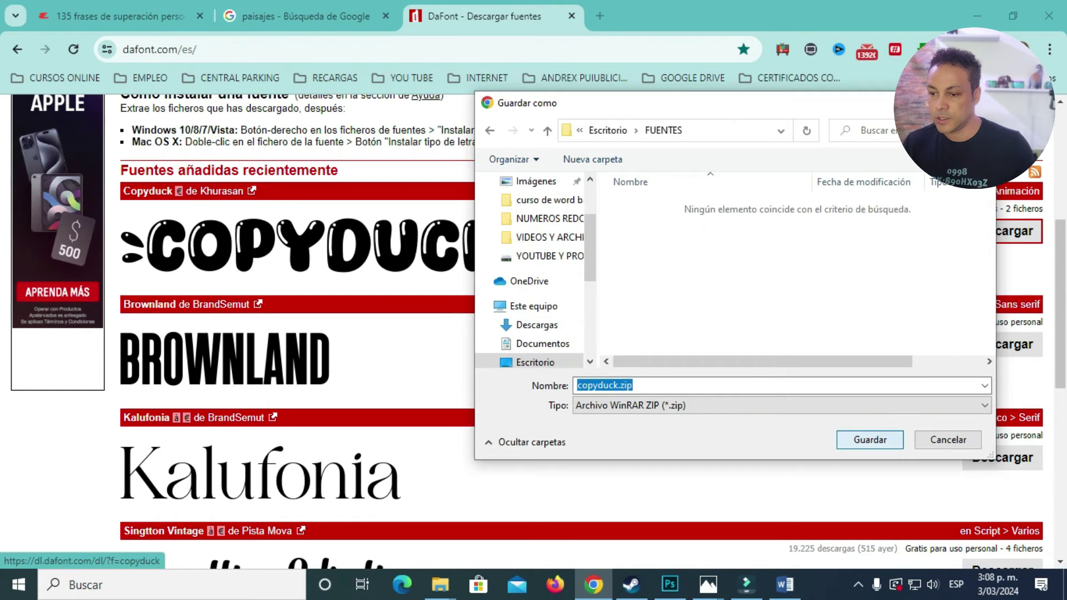
{"action": "left_click", "coordinate": [870, 439]}
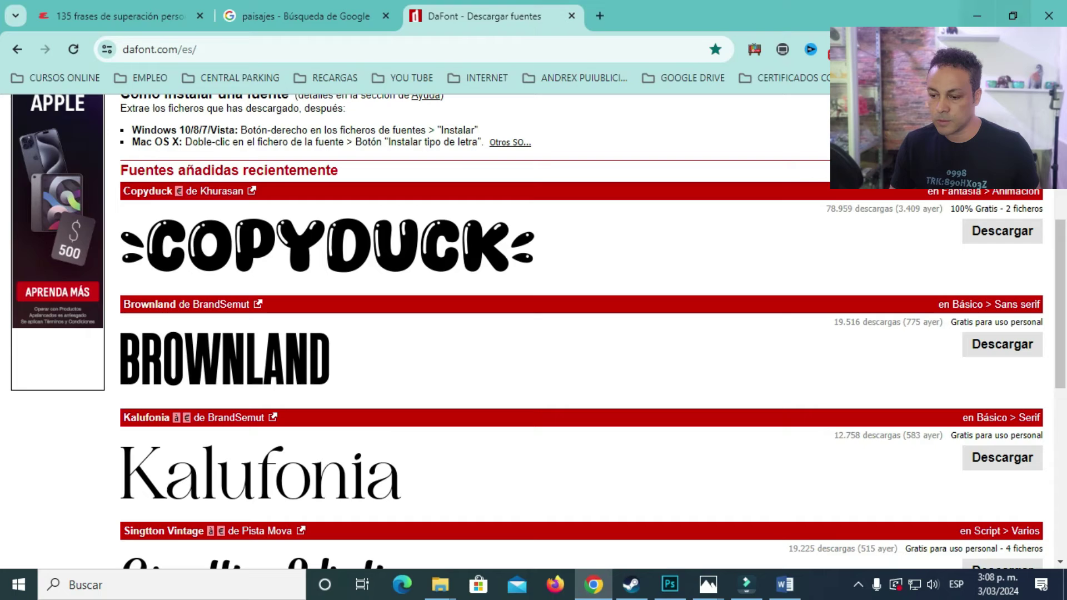
- Minimise the browser, move the FUENTES folder to a free area of the desktop and open it
{"action": "left_click", "coordinate": [977, 15]}
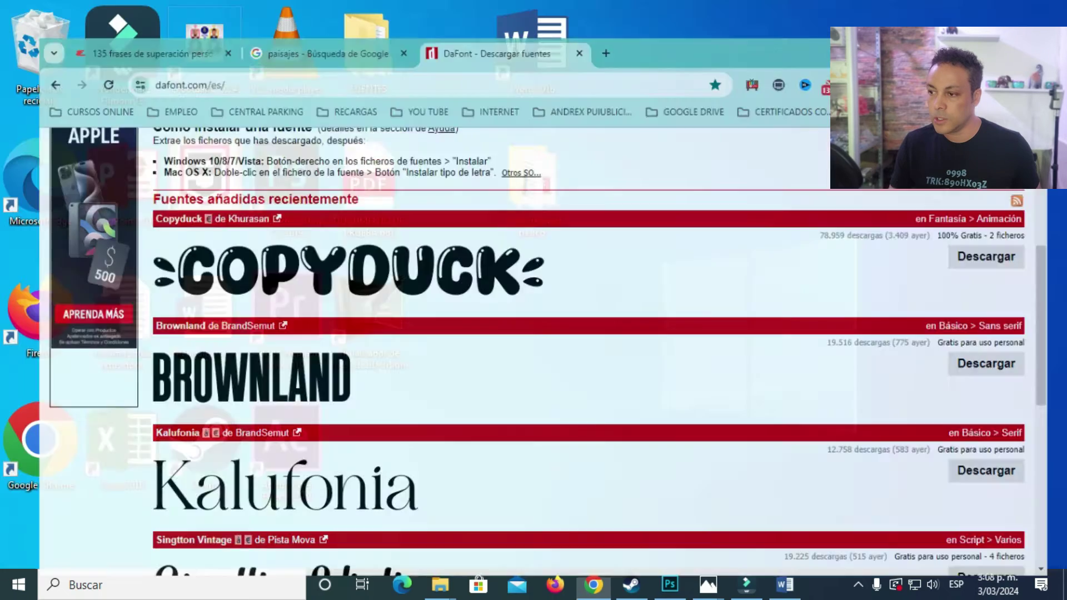
{"action": "left_click_drag", "start_coordinate": [368, 48], "coordinate": [614, 311]}
{"action": "double_click", "coordinate": [614, 312]}
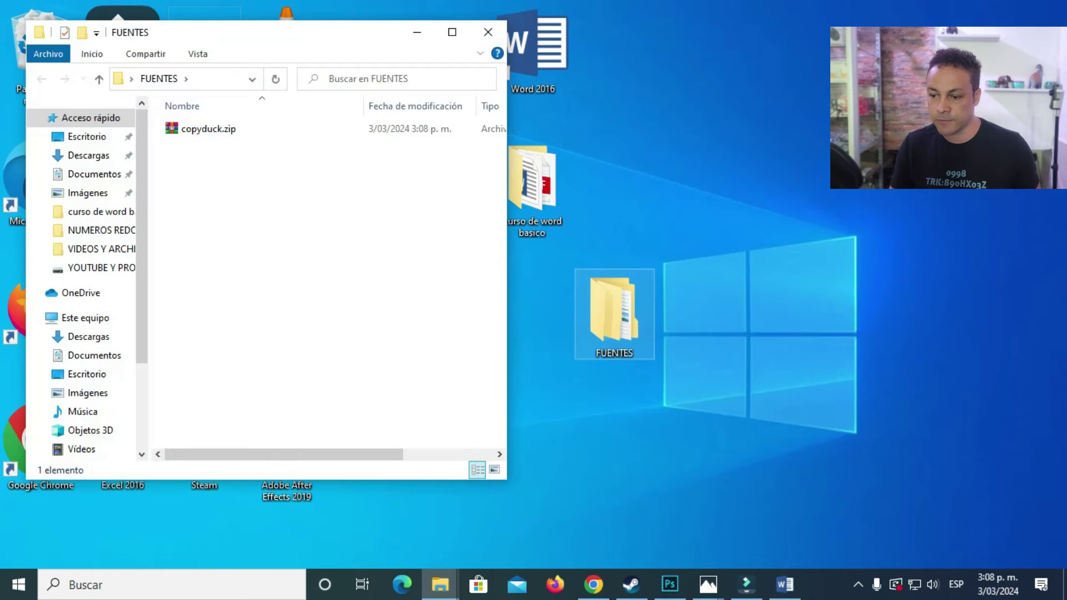
- Display the FUENTES folder contents as large thumbnails and extract copyduck.zip directly into that folder
{"action": "left_click", "coordinate": [208, 129]}
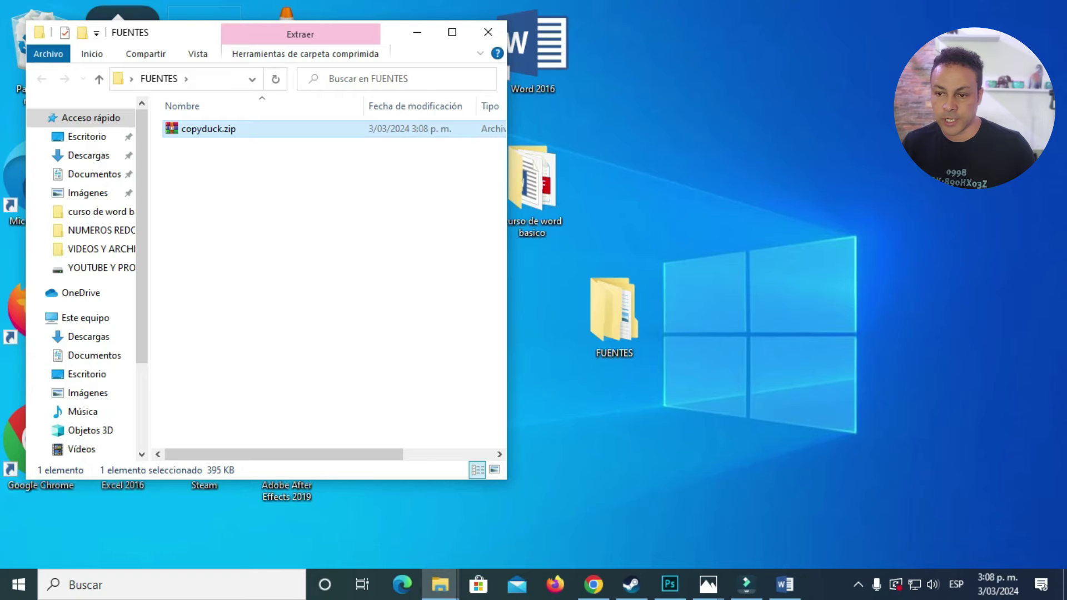
{"action": "left_click", "coordinate": [493, 469]}
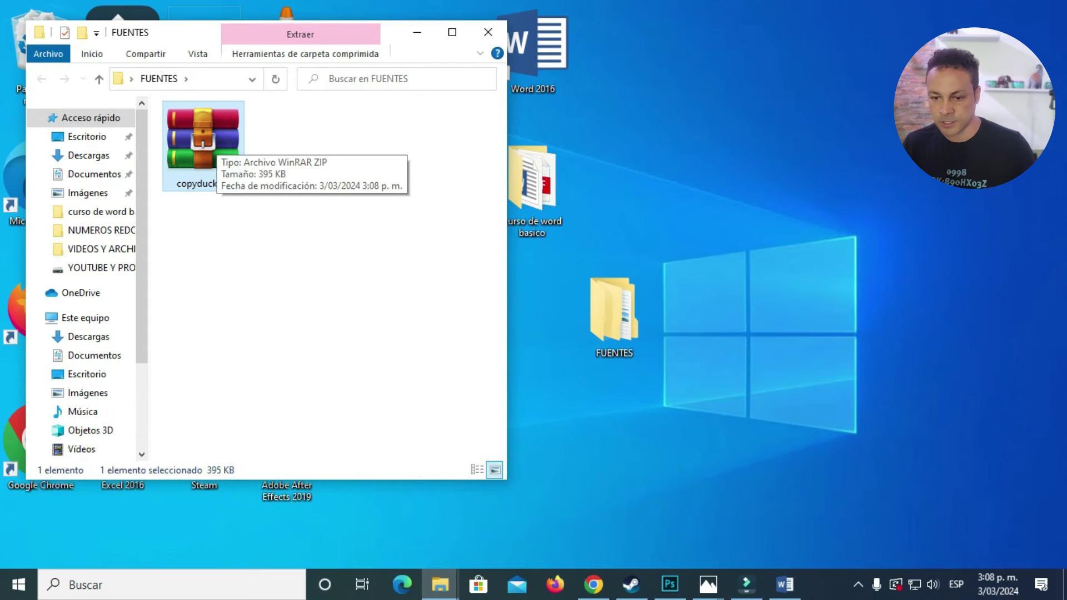
{"action": "right_click", "coordinate": [209, 136]}
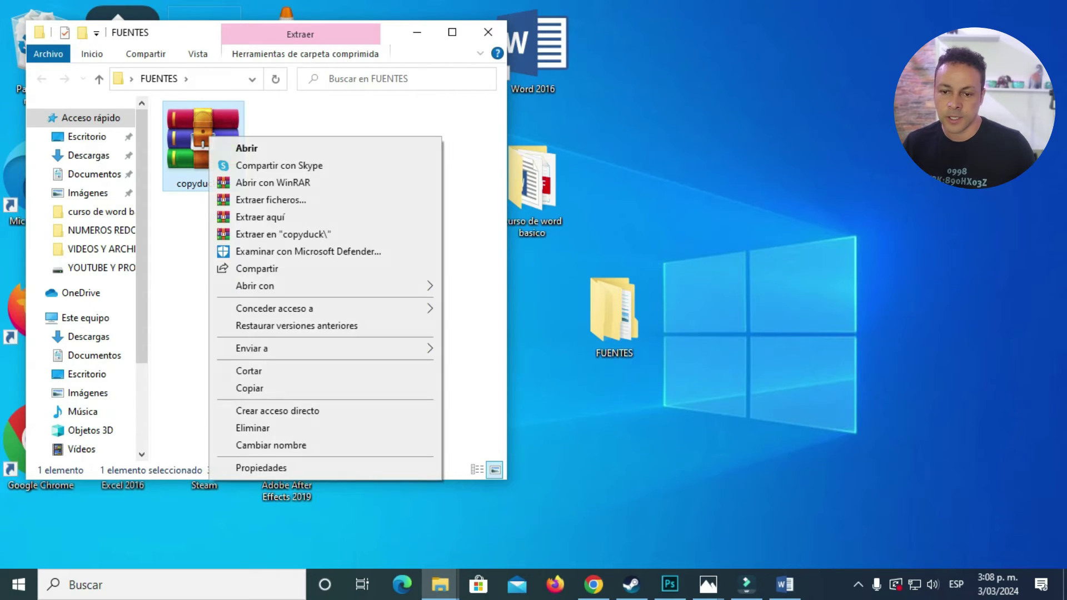
{"action": "left_click", "coordinate": [255, 217]}
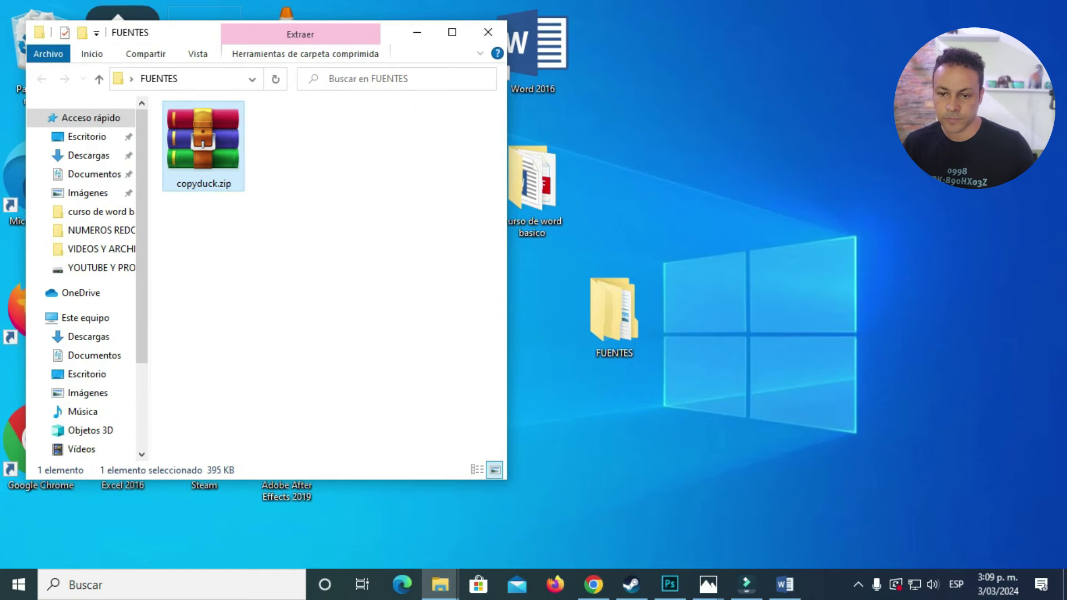
- View the extracted Copyduck.jpg preview image and close it again
{"action": "left_click", "coordinate": [203, 148]}
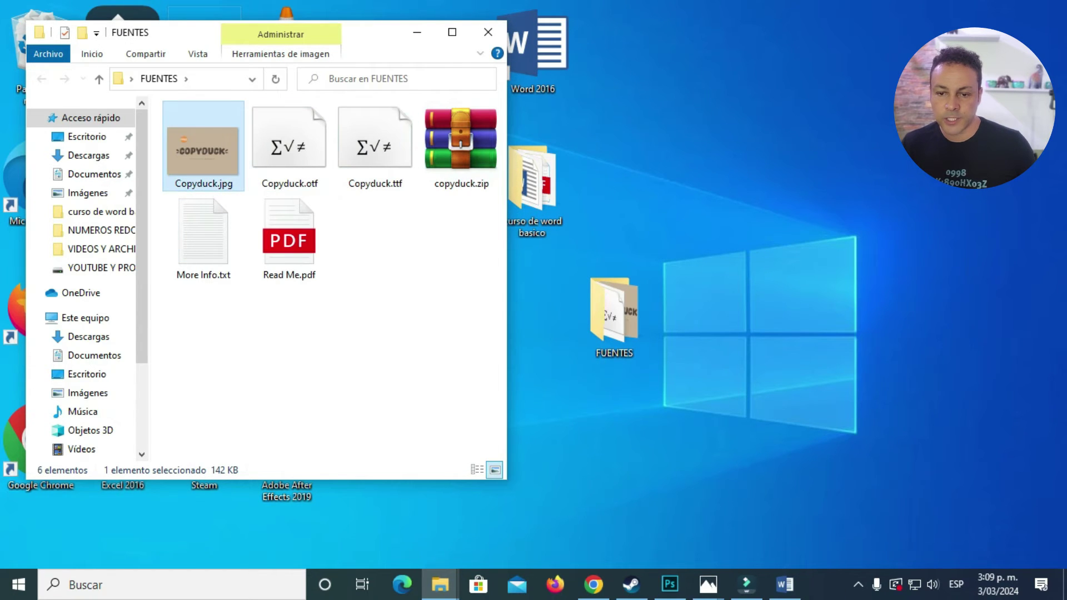
{"action": "double_click", "coordinate": [203, 149]}
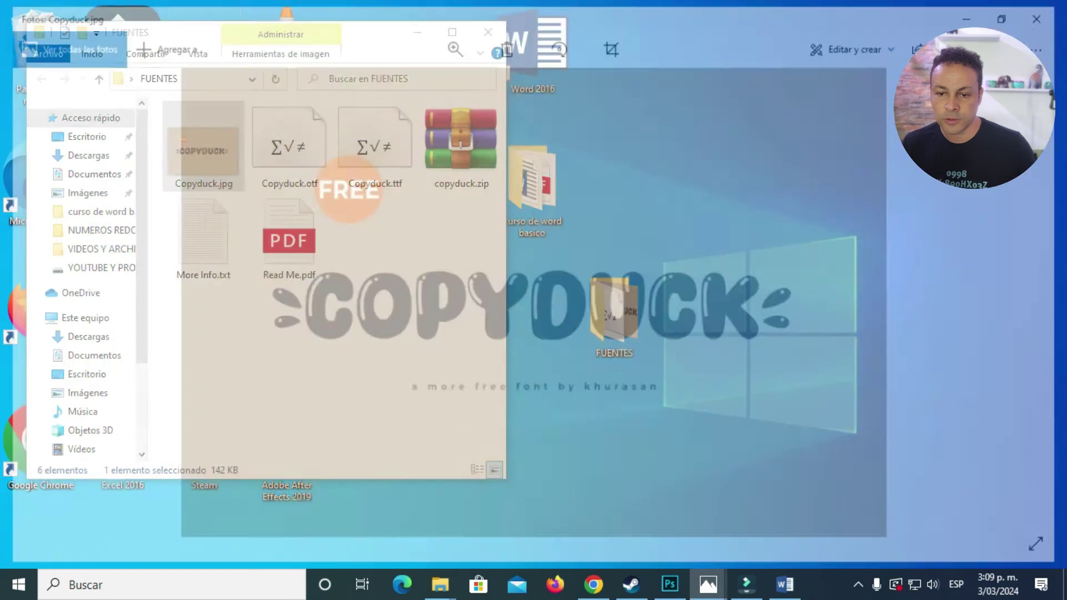
{"action": "left_click", "coordinate": [1048, 12]}
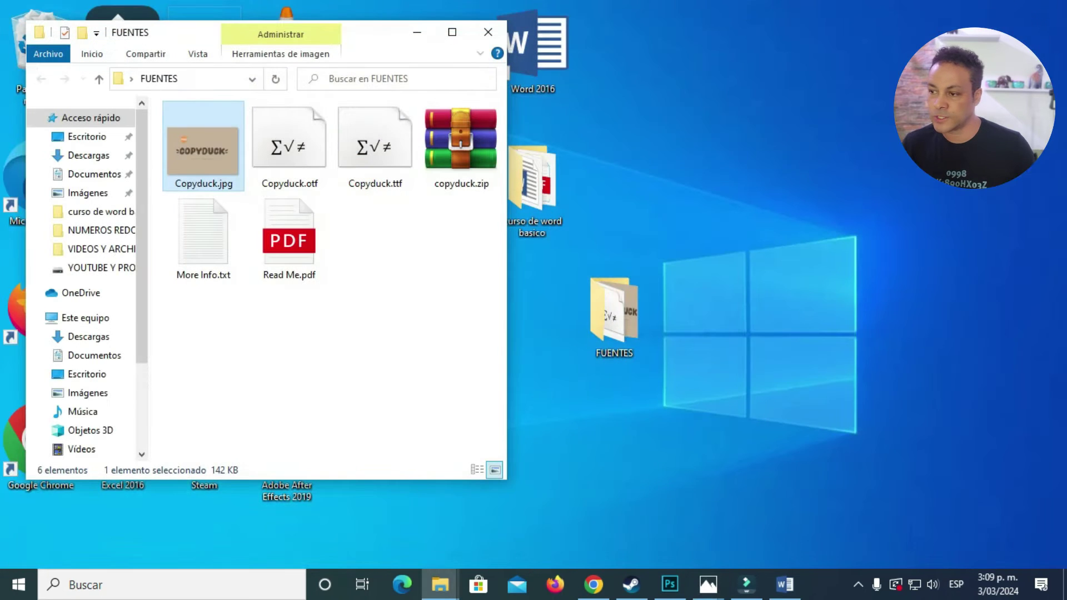
{"action": "left_click", "coordinate": [344, 350]}
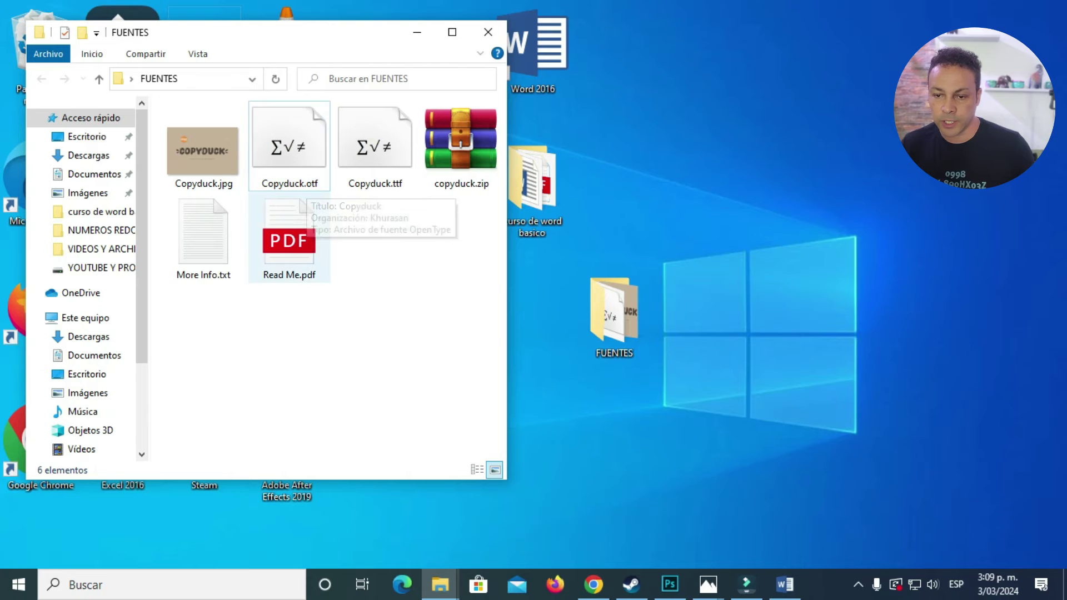
- Install the Copyduck font from Copyduck.otf and close the font viewer
{"action": "double_click", "coordinate": [289, 146]}
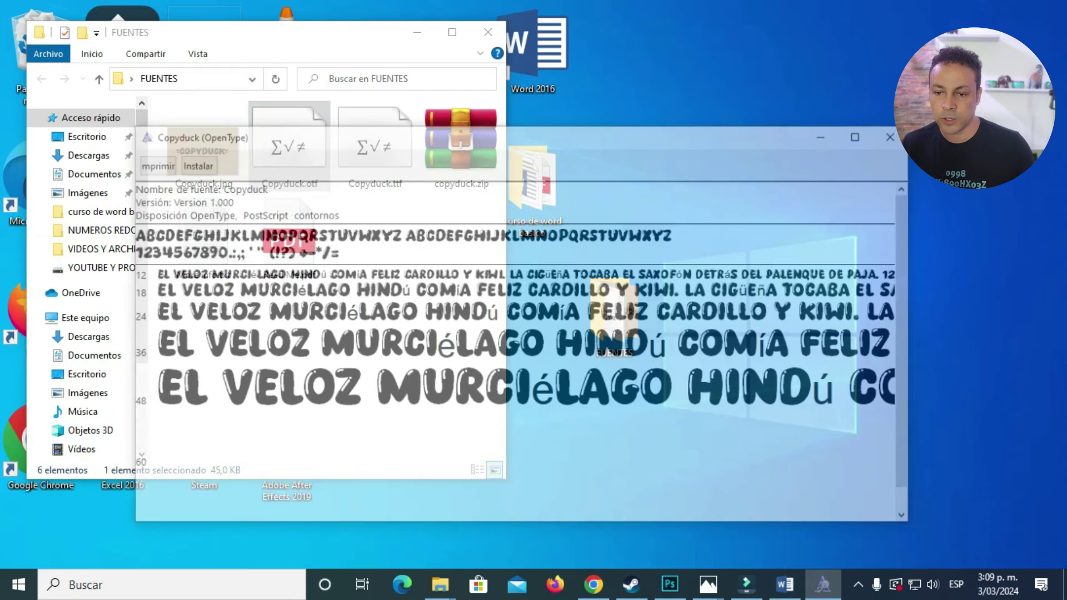
{"action": "left_click", "coordinate": [862, 134]}
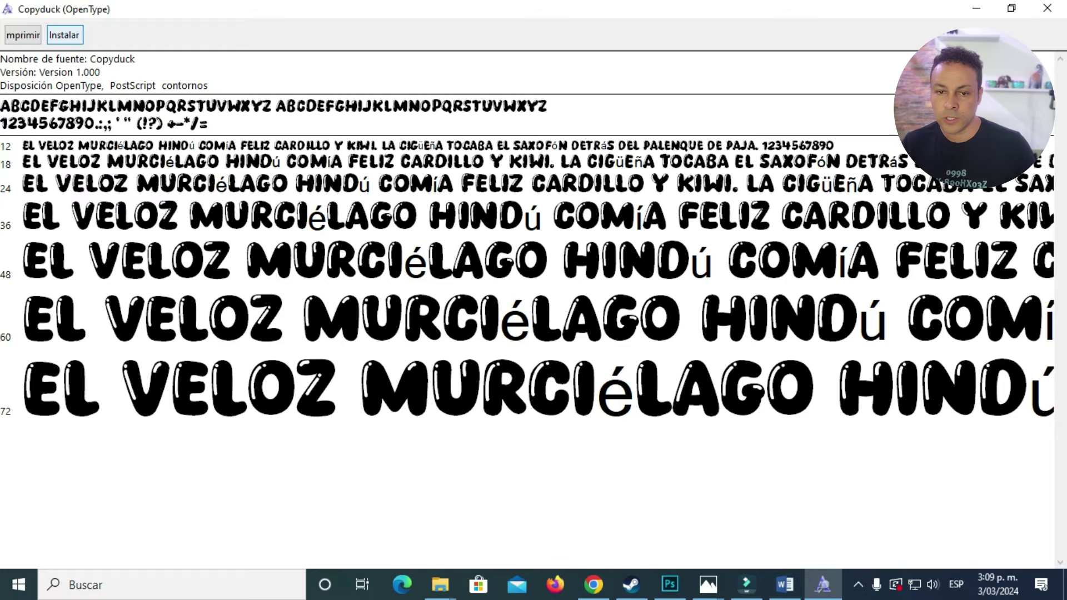
{"action": "left_click", "coordinate": [64, 34]}
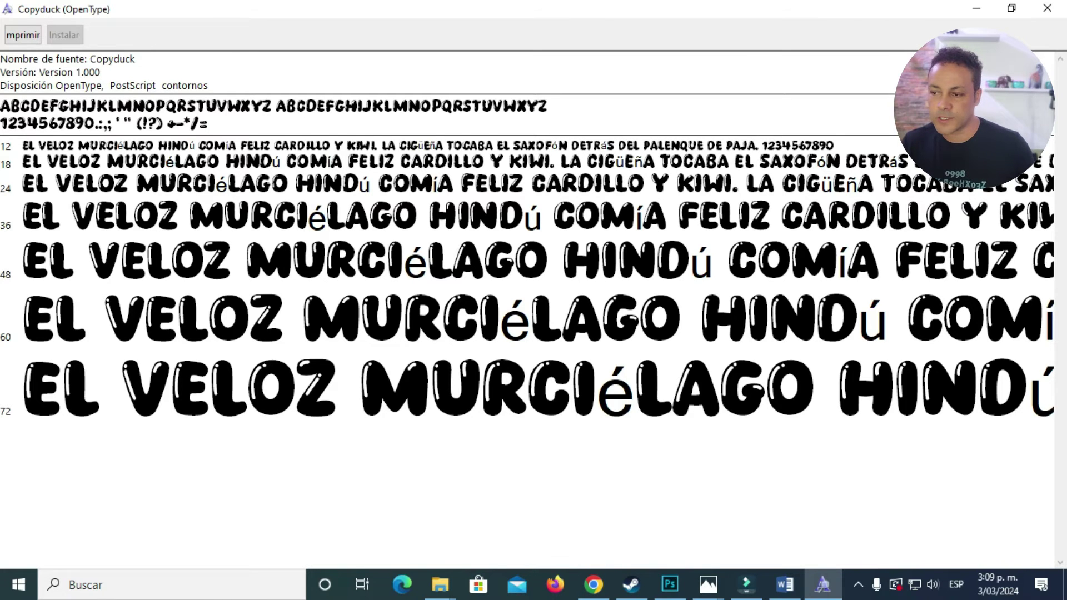
{"action": "left_click", "coordinate": [1047, 8]}
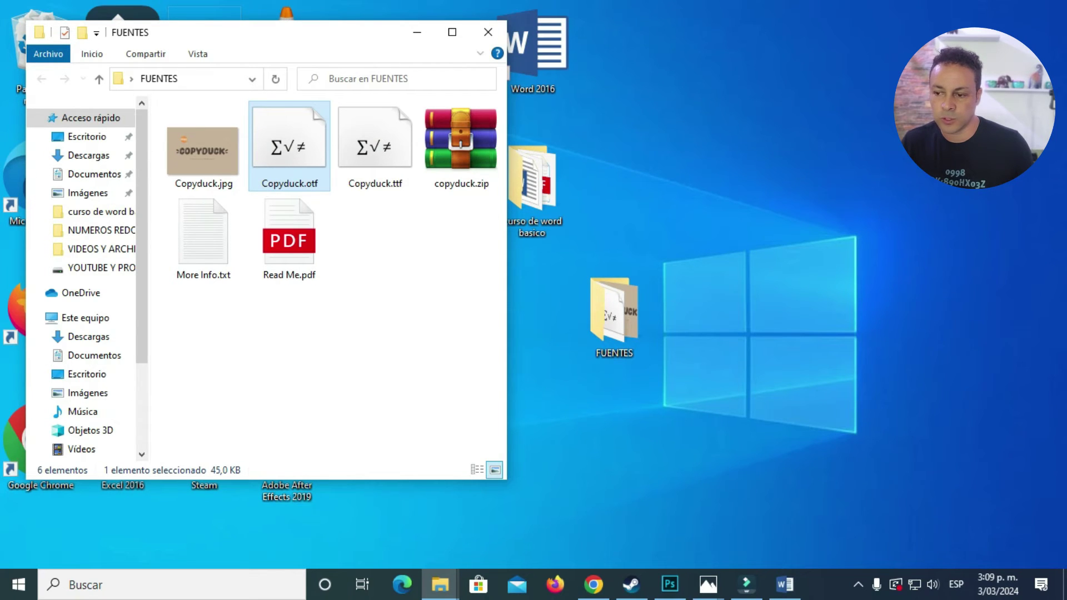
- Switch to the Word document and set the font colour of "Querido amigo" to Automático
{"action": "left_click", "coordinate": [784, 585]}
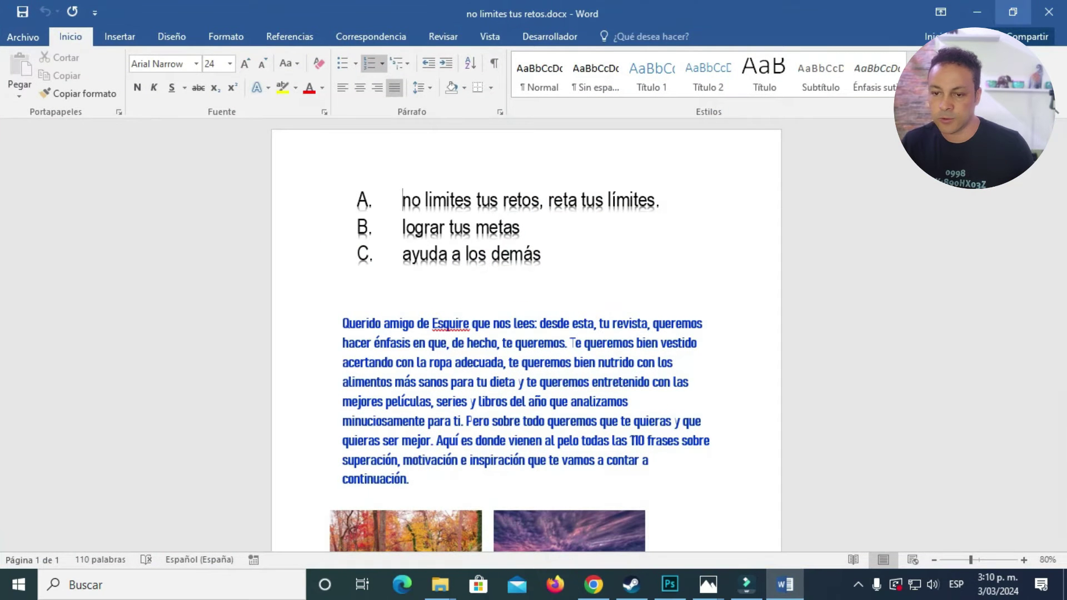
{"action": "left_click", "coordinate": [977, 11]}
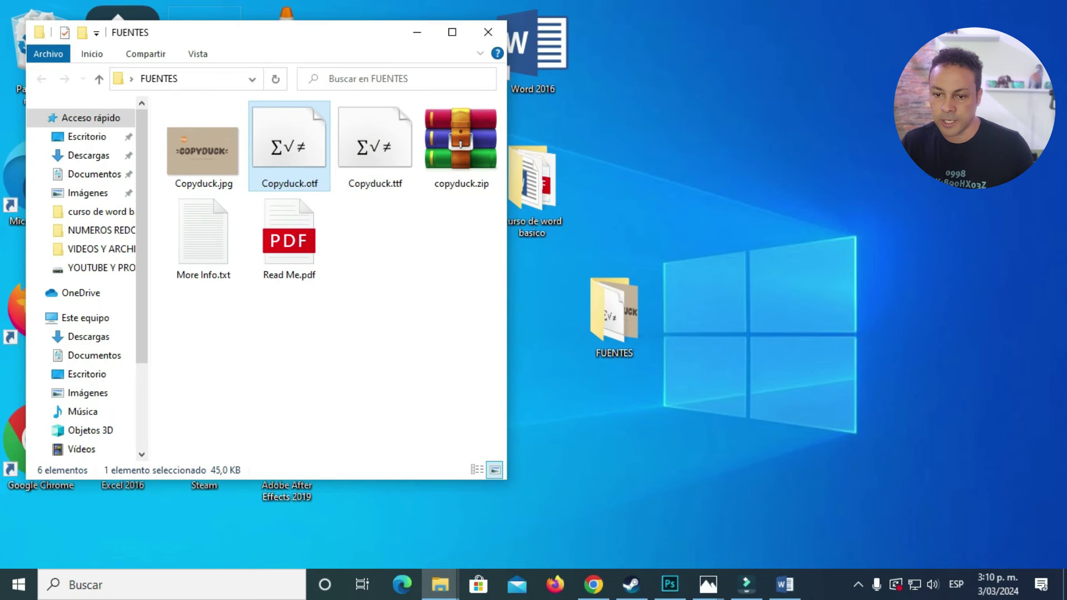
{"action": "left_click", "coordinate": [785, 585]}
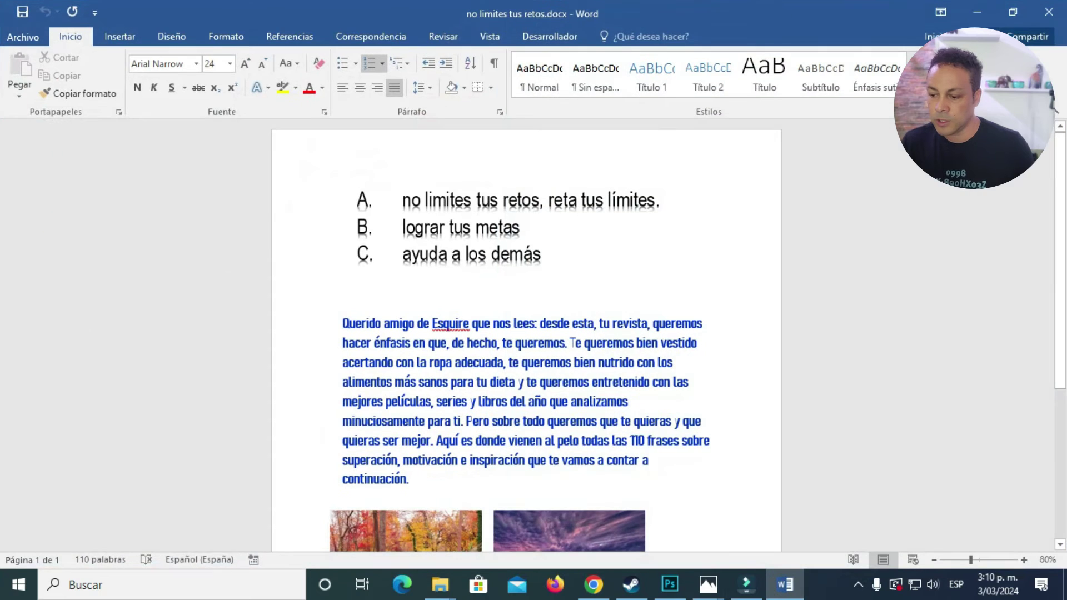
{"action": "left_click_drag", "start_coordinate": [342, 324], "coordinate": [417, 323]}
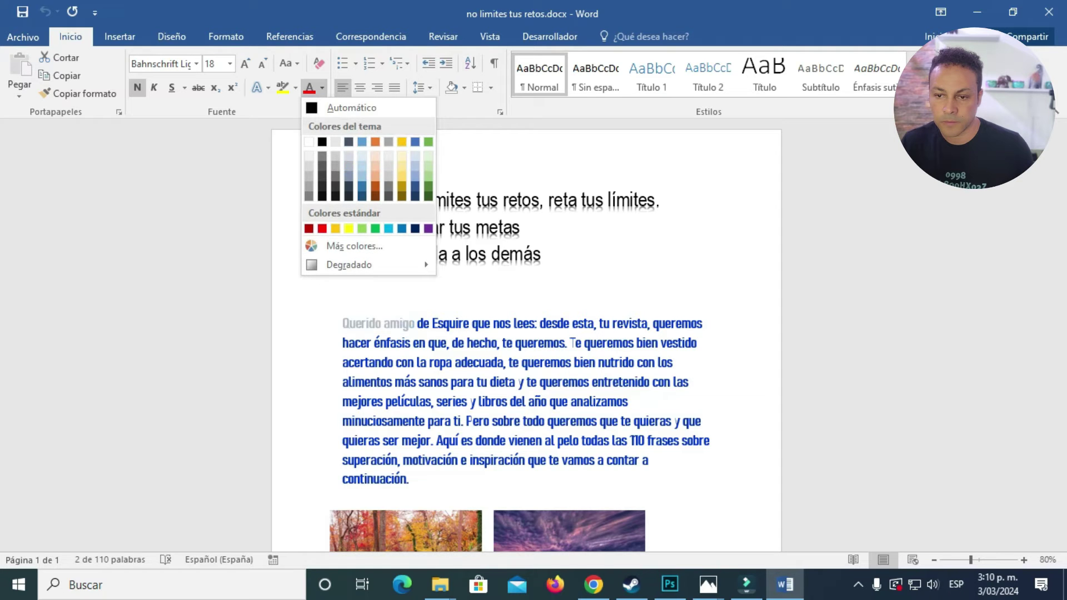
{"action": "left_click", "coordinate": [350, 107]}
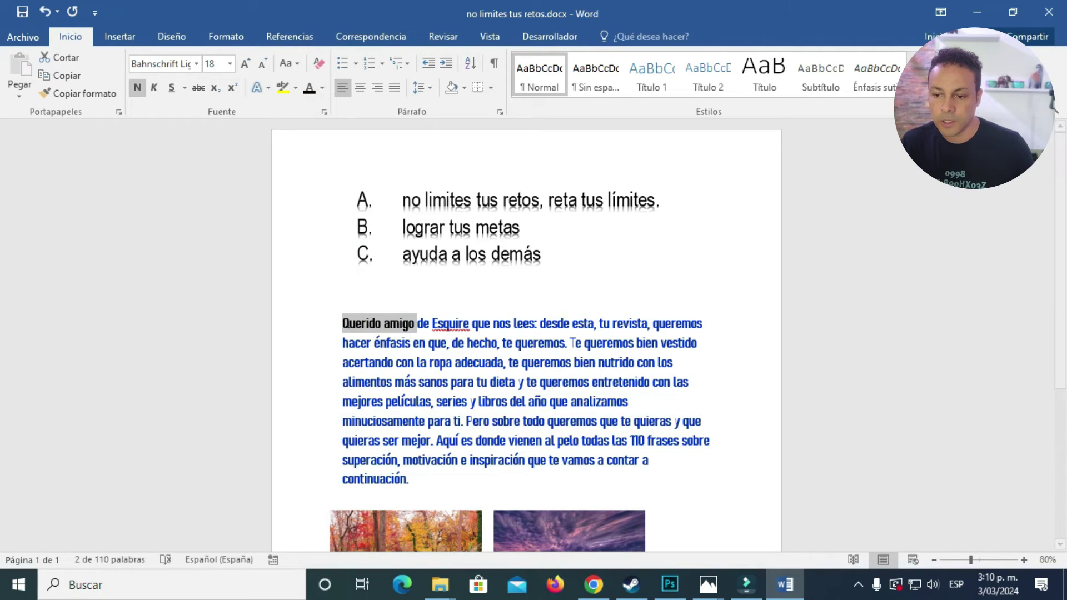
- Apply the Copyduck font to "Querido amigo" and separate these words from the paragraph onto their own line
{"action": "left_click", "coordinate": [196, 63]}
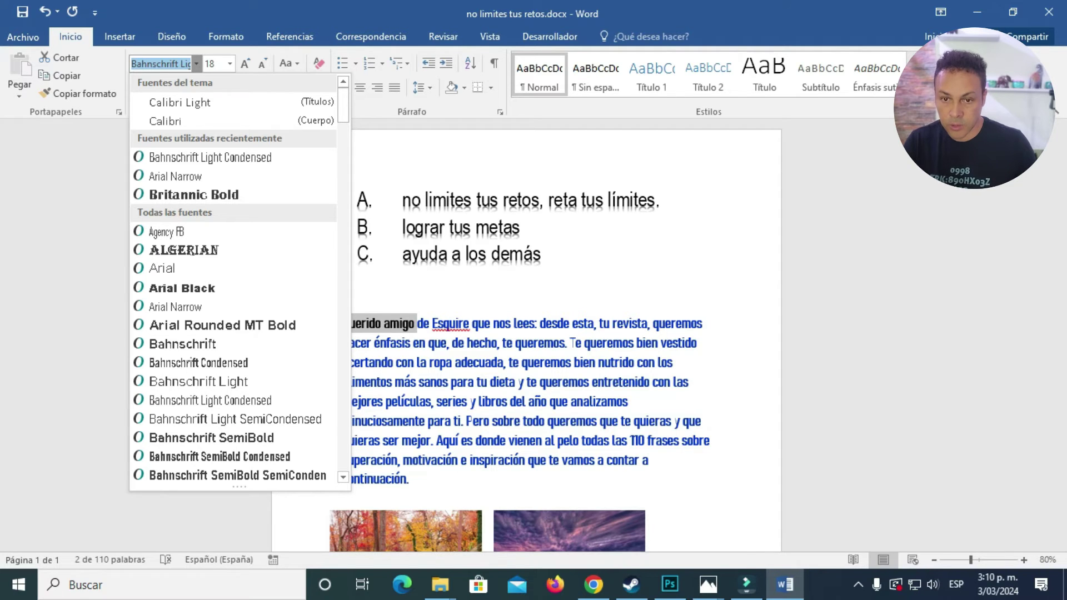
{"action": "type", "text": "Copyduck"}
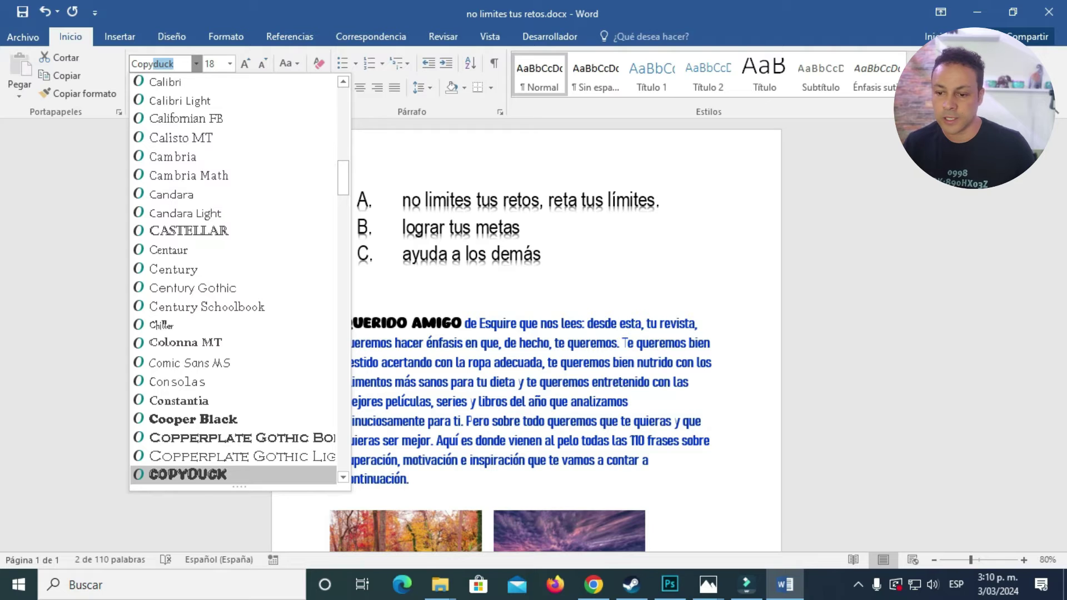
{"action": "key", "text": "Return"}
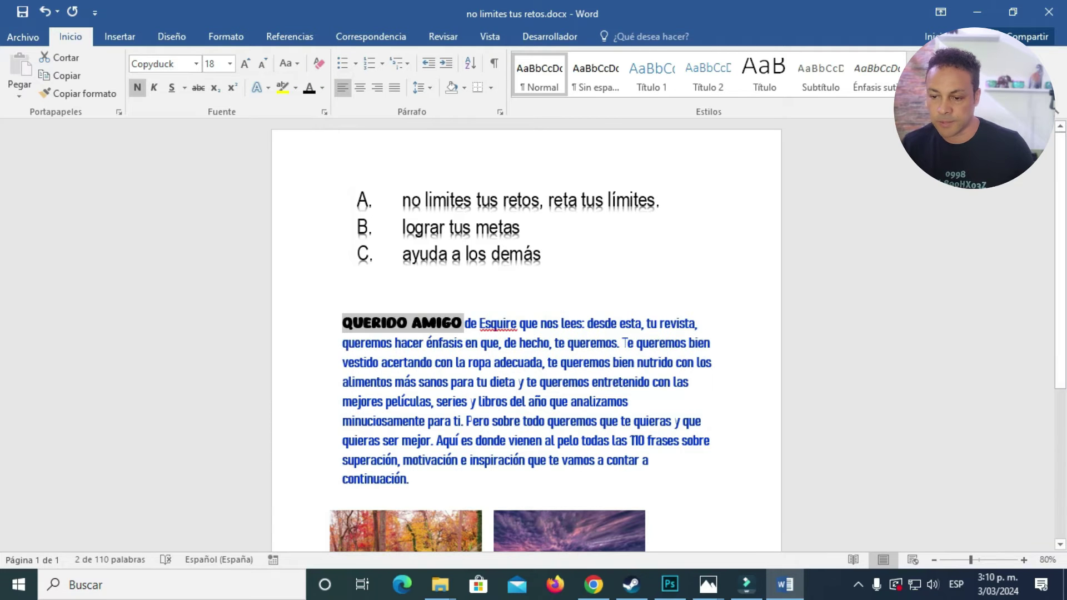
{"action": "key", "text": "Right"}
{"action": "key", "text": "Return"}
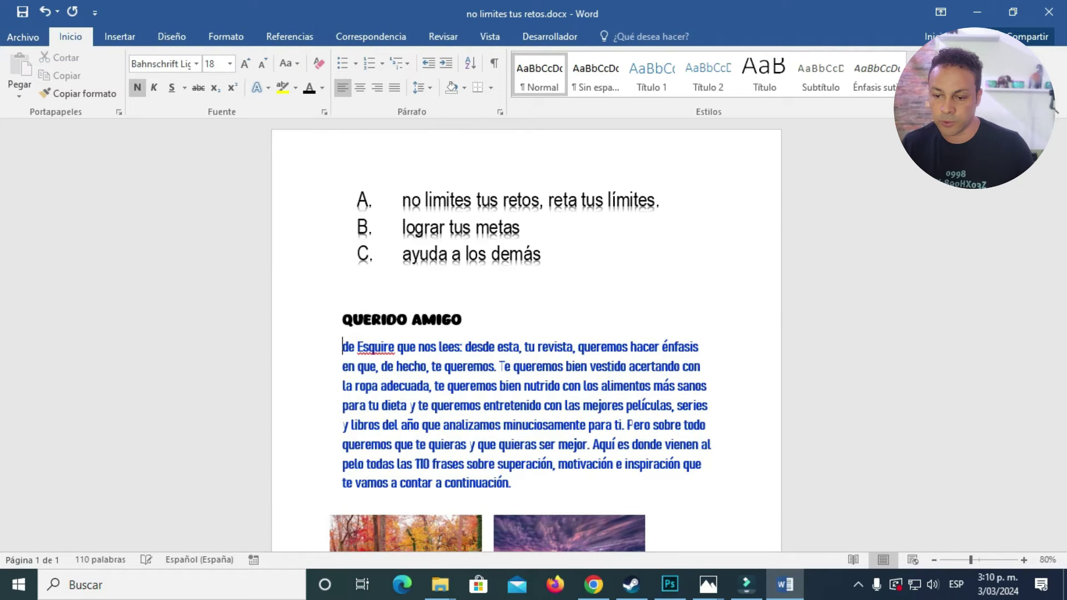
- Try a font size of 48 on the "Querido amigo" line and undo the size change
{"action": "key", "text": "Up"}
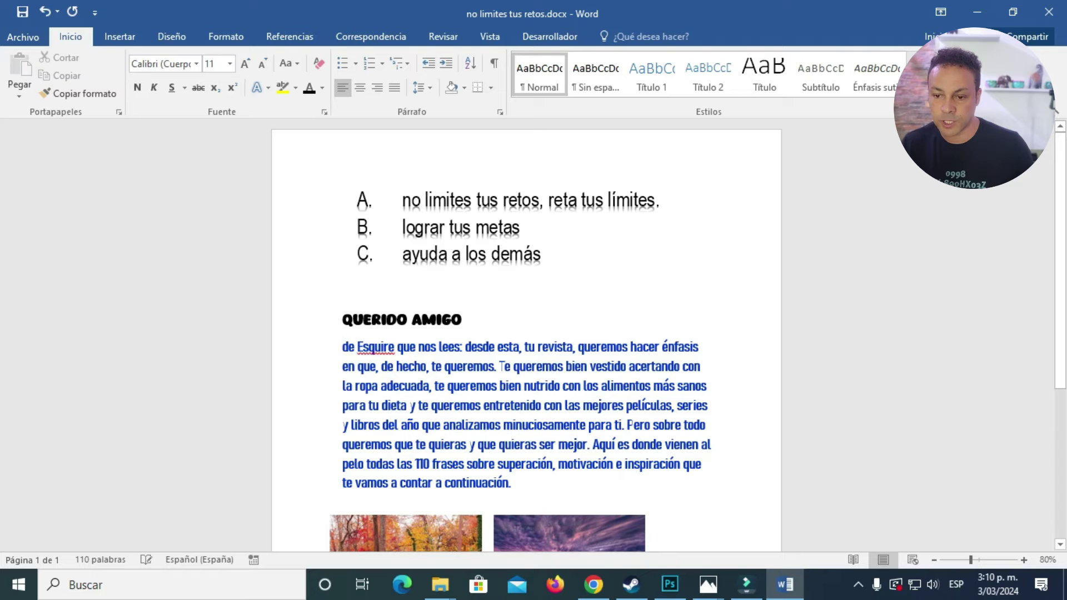
{"action": "key", "text": "ctrl+shift+Right"}
{"action": "key", "text": "ctrl+shift+Right"}
{"action": "left_click", "coordinate": [230, 64]}
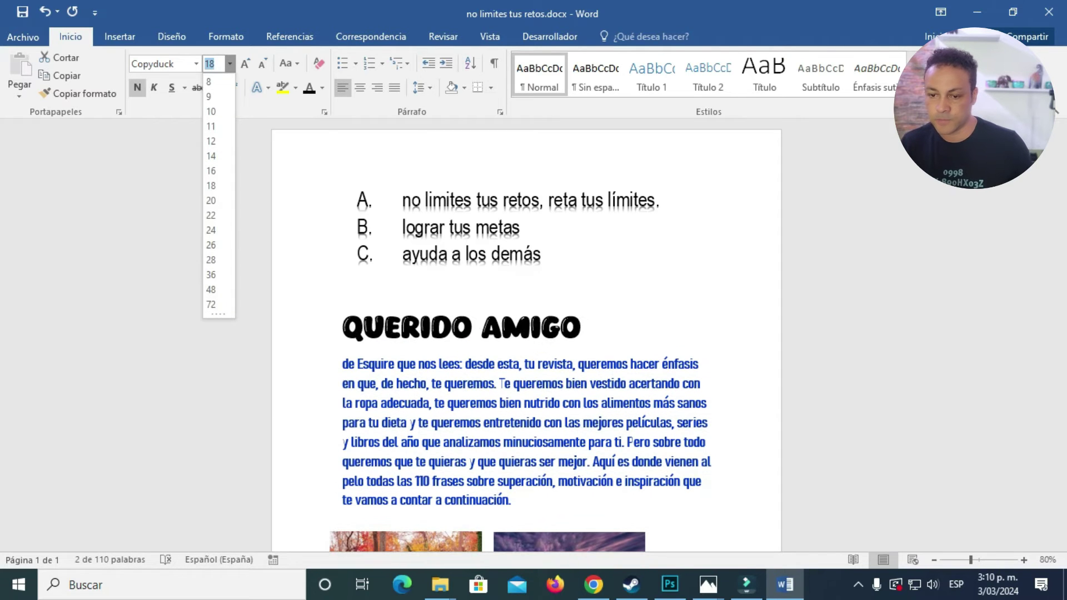
{"action": "left_click", "coordinate": [211, 289]}
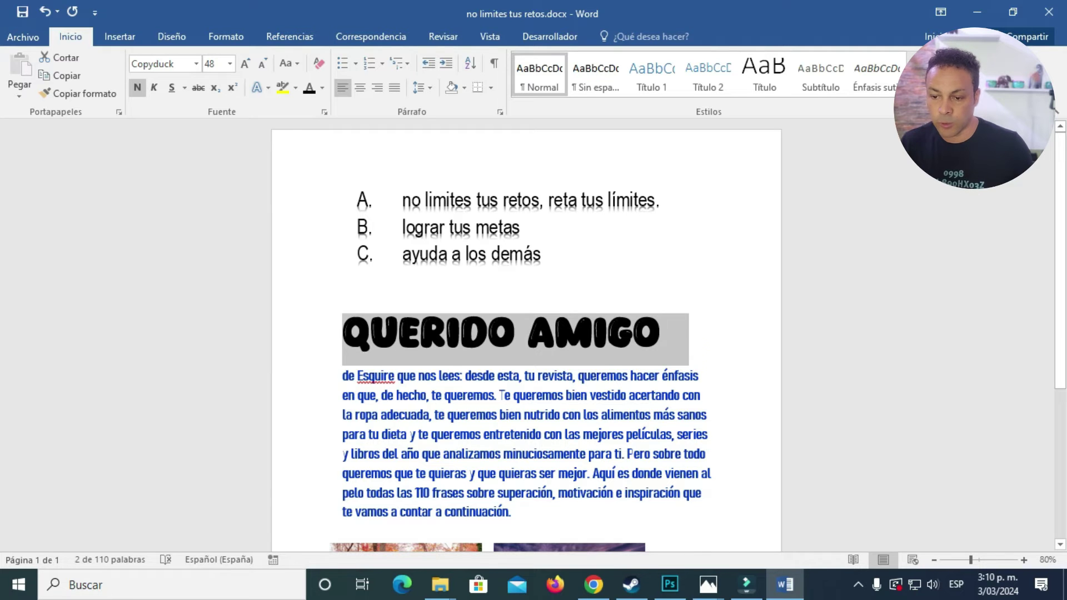
{"action": "key", "text": "ctrl+z"}
- Set the font size of the "Querido amigo" heading to 48
{"action": "left_click_drag", "start_coordinate": [341, 325], "coordinate": [472, 325]}
{"action": "left_click", "coordinate": [229, 63]}
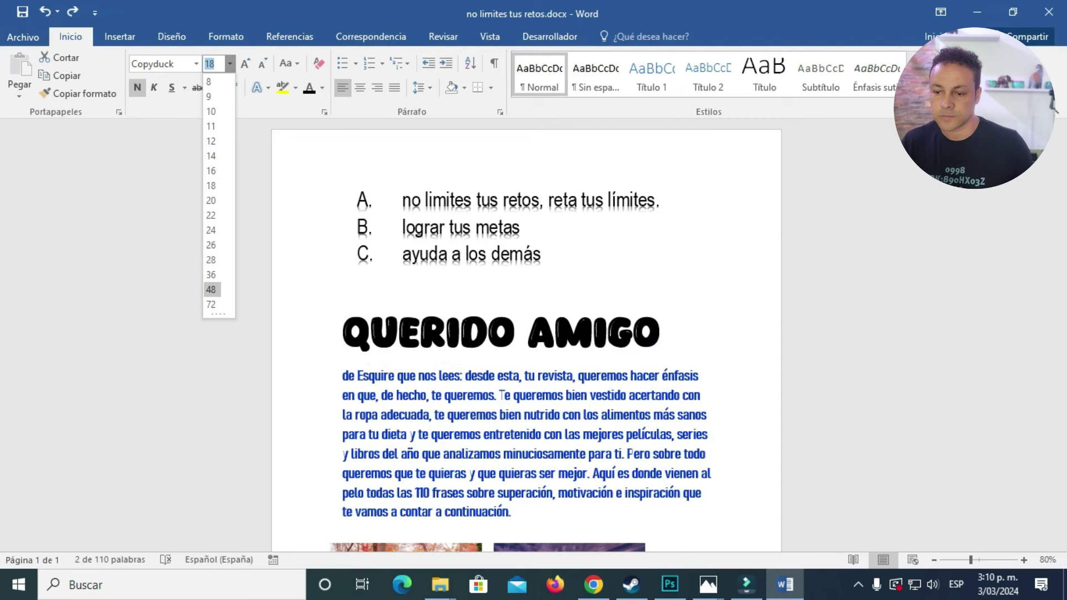
{"action": "left_click", "coordinate": [211, 289]}
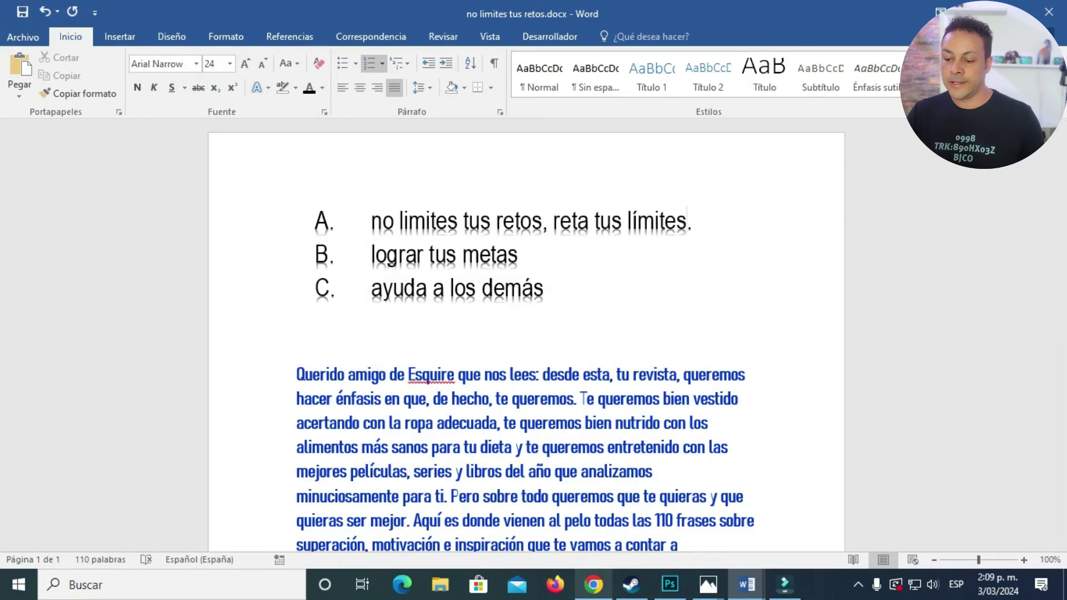
- Switch to Chrome and run a Google image search for "paisajes" in a new tab
{"action": "left_click", "coordinate": [594, 584]}
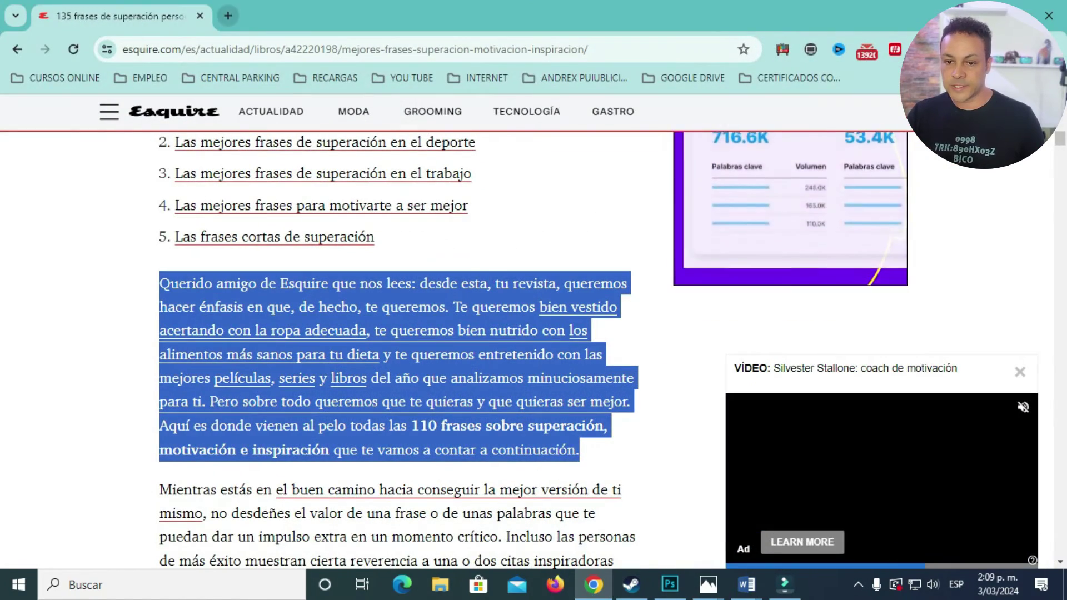
{"action": "key", "text": "ctrl+t"}
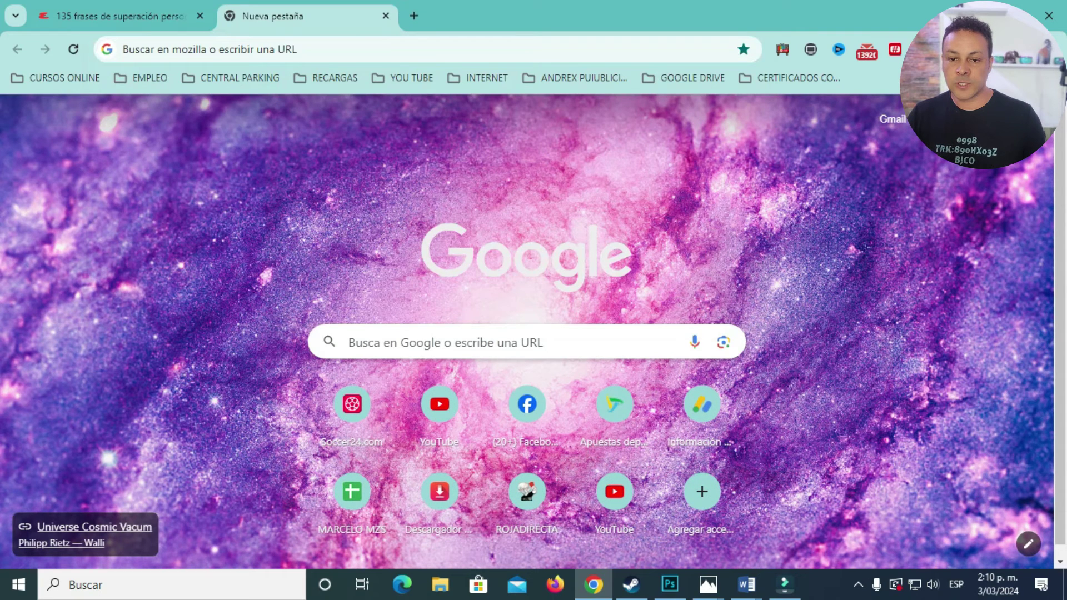
{"action": "left_click", "coordinate": [233, 49]}
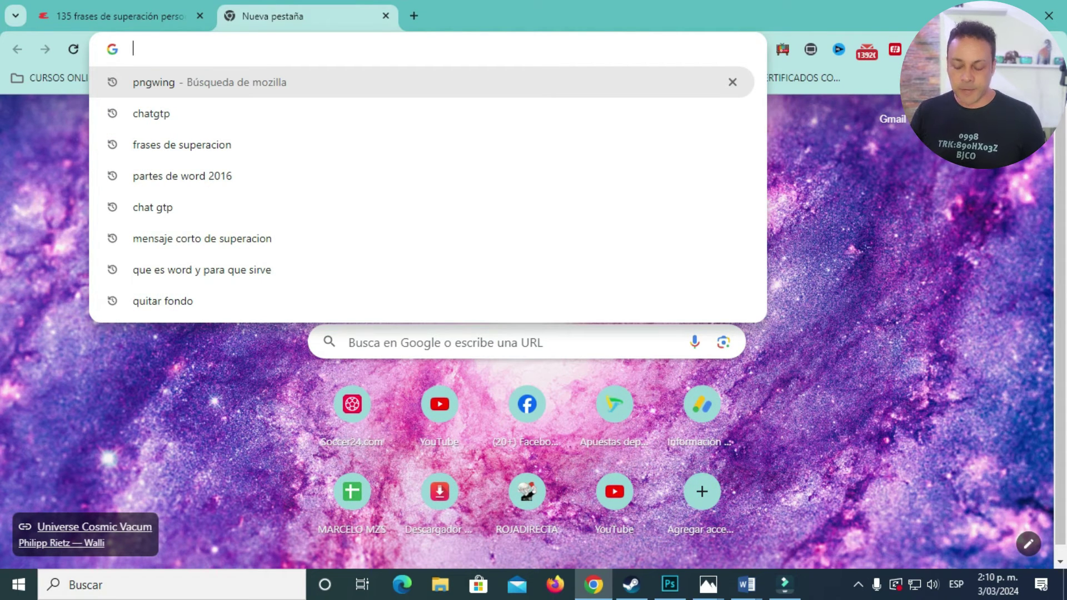
{"action": "type", "text": "paisajes"}
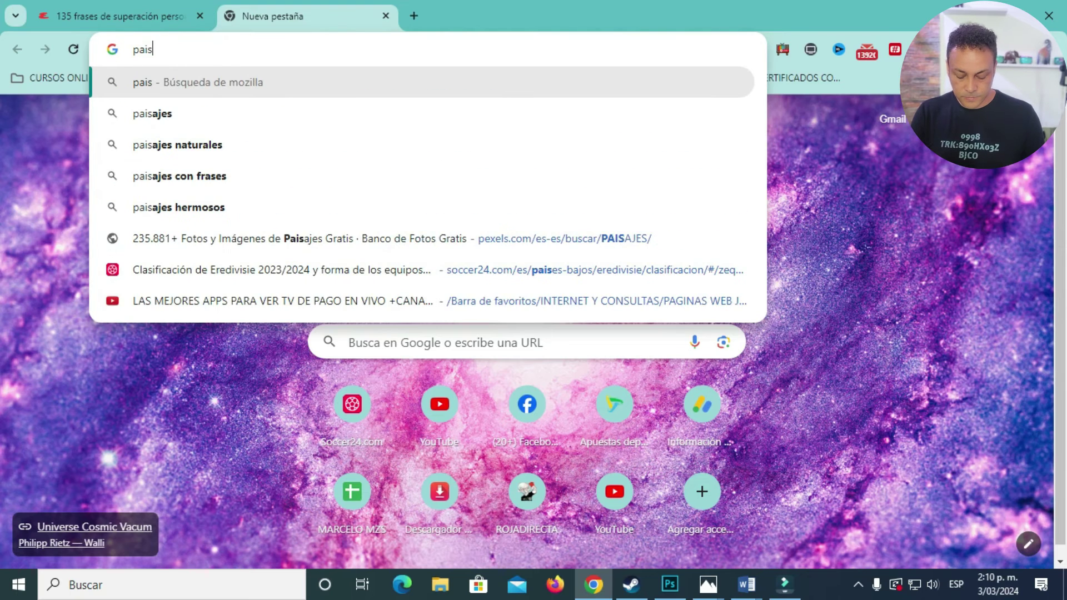
{"action": "key", "text": "Return"}
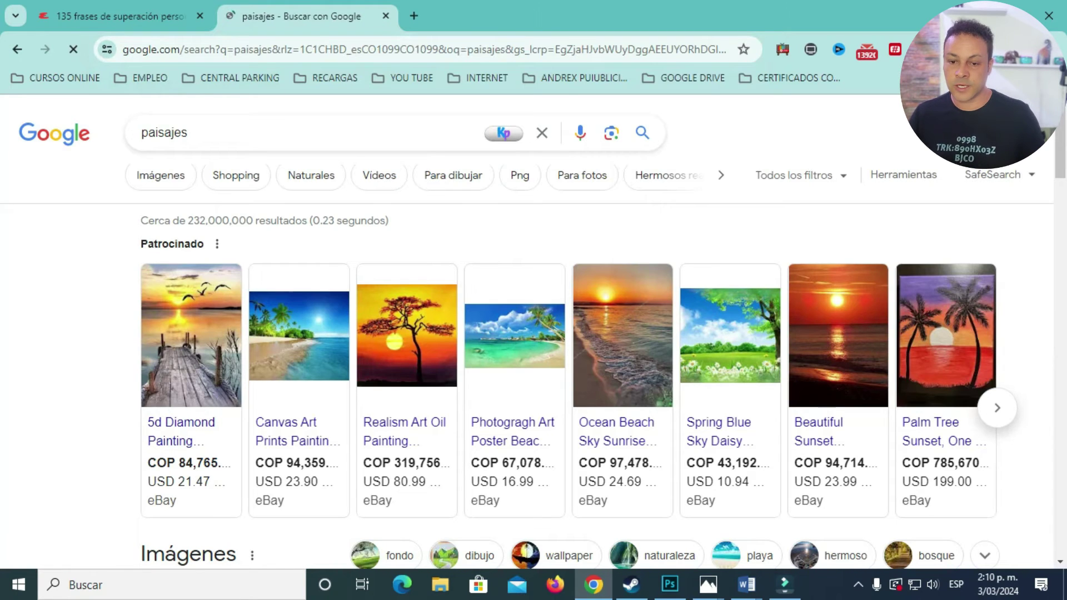
{"action": "left_click", "coordinate": [160, 175]}
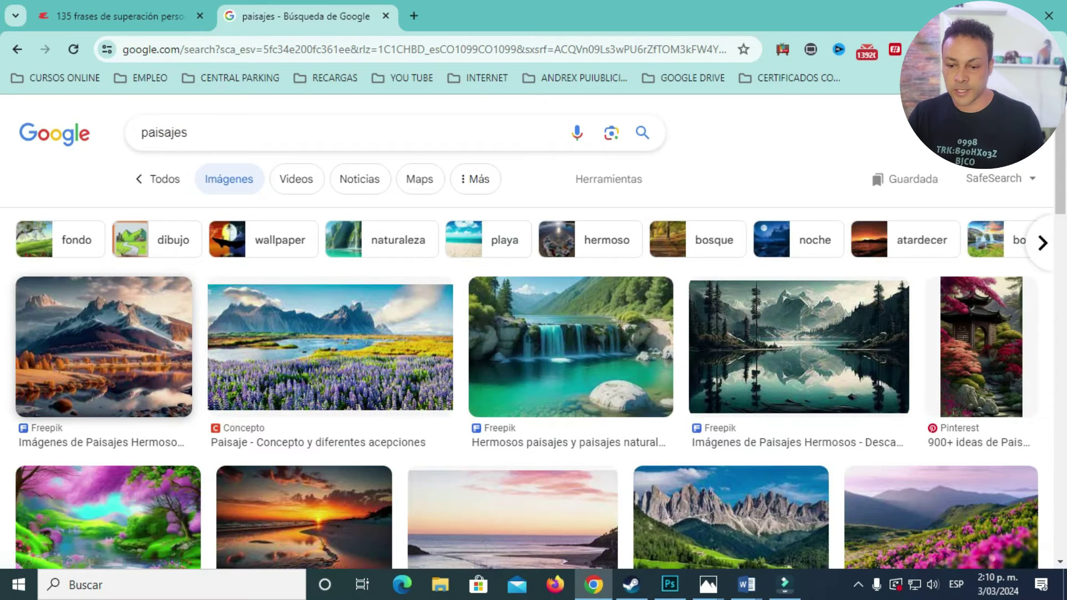
- Find the Freepik picture of the wooden bridge in an autumn forest, open its preview and copy the image
{"action": "scroll", "coordinate": [512, 300], "scroll_direction": "down", "scroll_amount": 4}
{"action": "scroll", "coordinate": [534, 344], "scroll_direction": "down", "scroll_amount": 10}
{"action": "scroll", "coordinate": [533, 345], "scroll_direction": "up", "scroll_amount": 4}
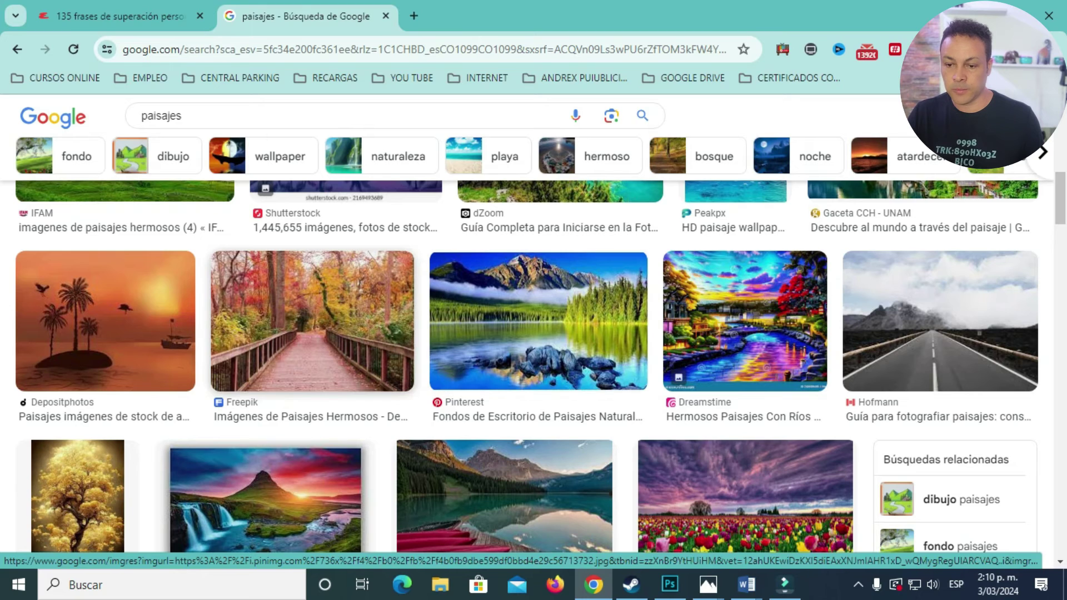
{"action": "left_click", "coordinate": [333, 325]}
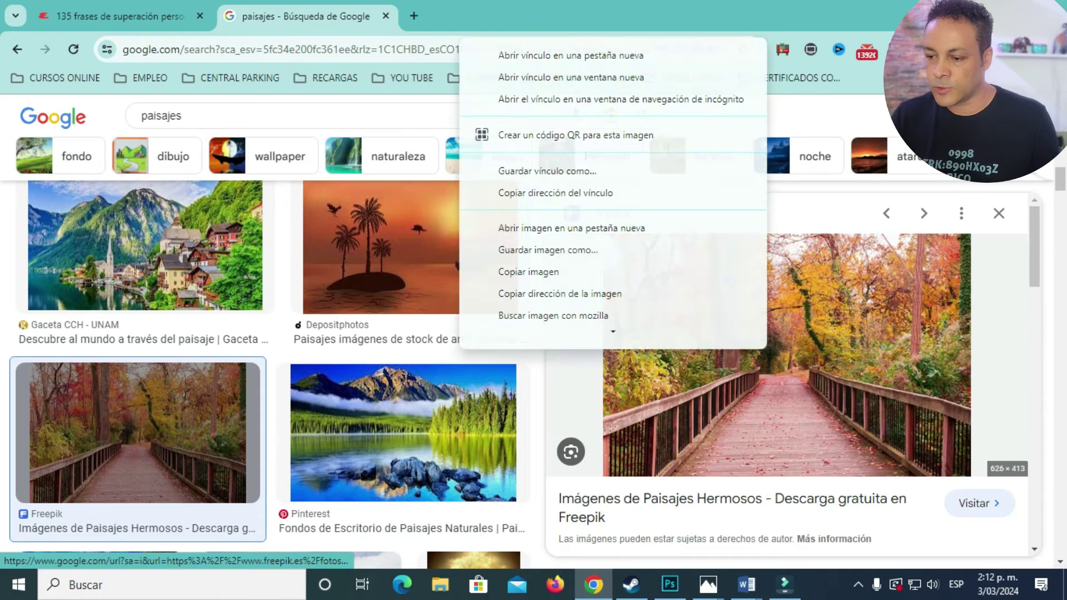
{"action": "right_click", "coordinate": [767, 349]}
{"action": "scroll", "coordinate": [556, 312], "scroll_direction": "down", "scroll_amount": 1}
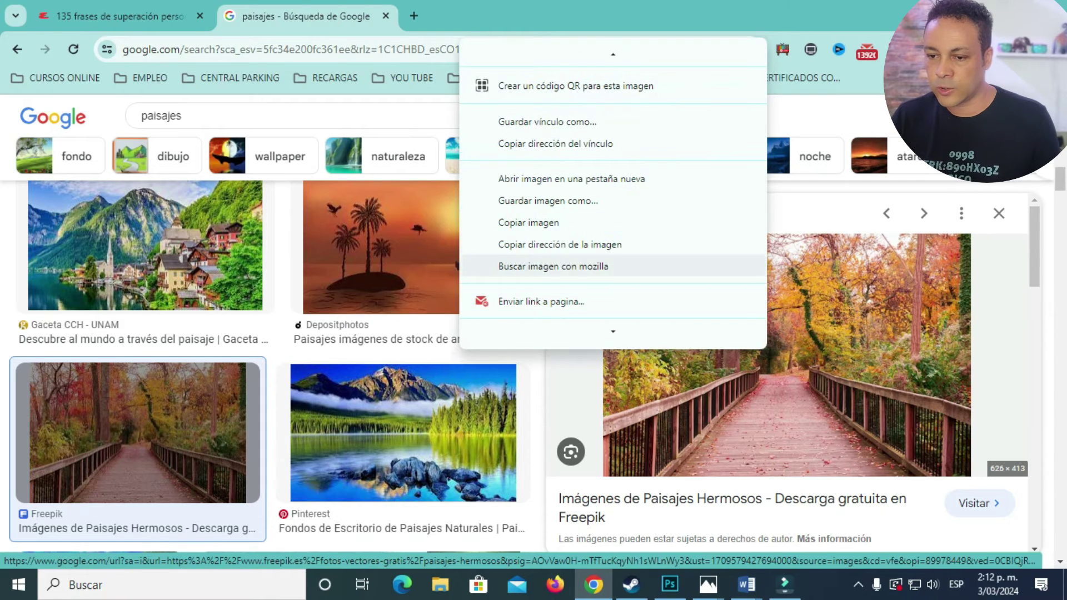
{"action": "left_click", "coordinate": [566, 222]}
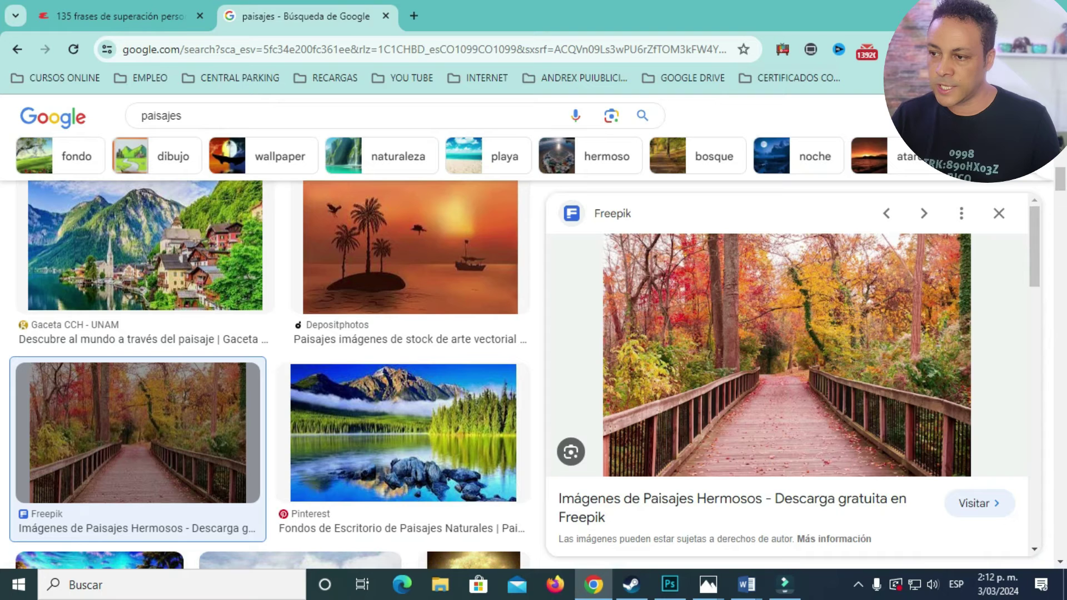
- Switch to the Word document and paste the bridge picture below the blue paragraph, keeping its source formatting
{"action": "key", "text": "alt+Tab"}
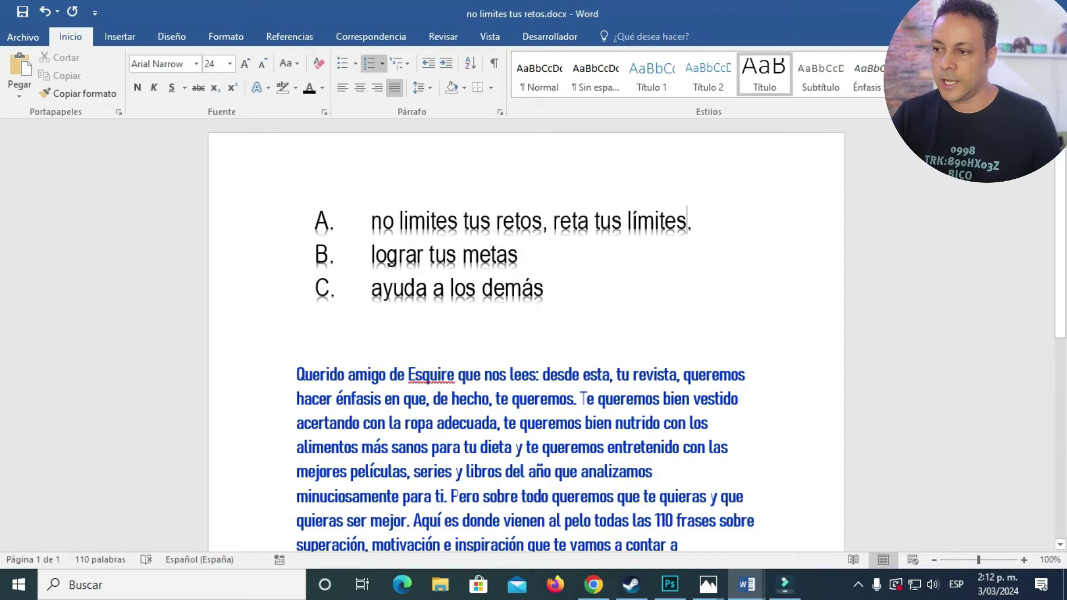
{"action": "scroll", "coordinate": [526, 333], "scroll_direction": "down", "scroll_amount": 4}
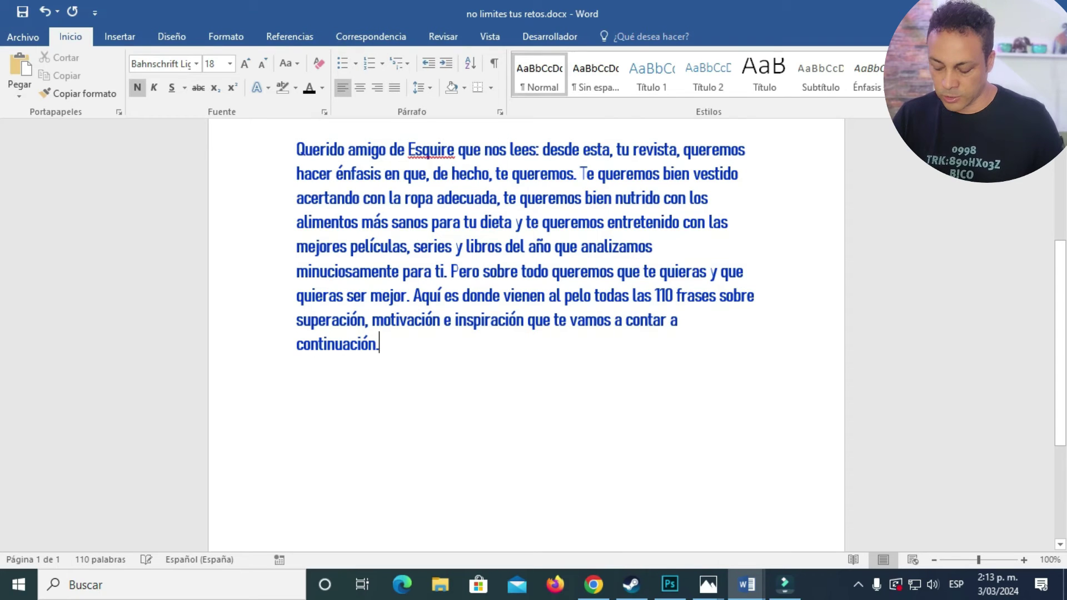
{"action": "key", "text": "Return"}
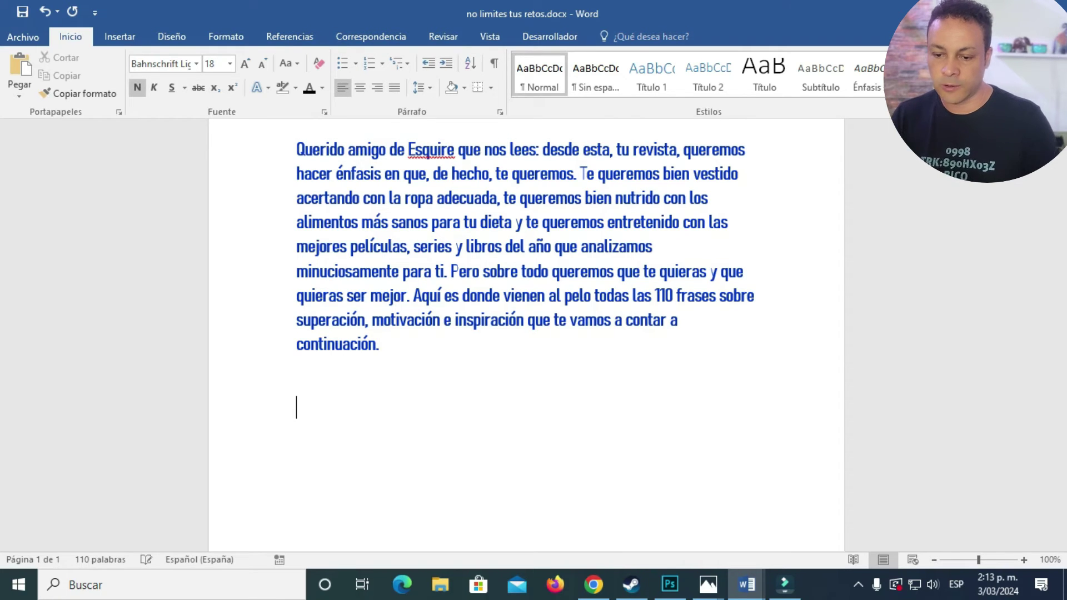
{"action": "key", "text": "BackSpace"}
{"action": "double_click", "coordinate": [300, 412]}
{"action": "left_click", "coordinate": [300, 412]}
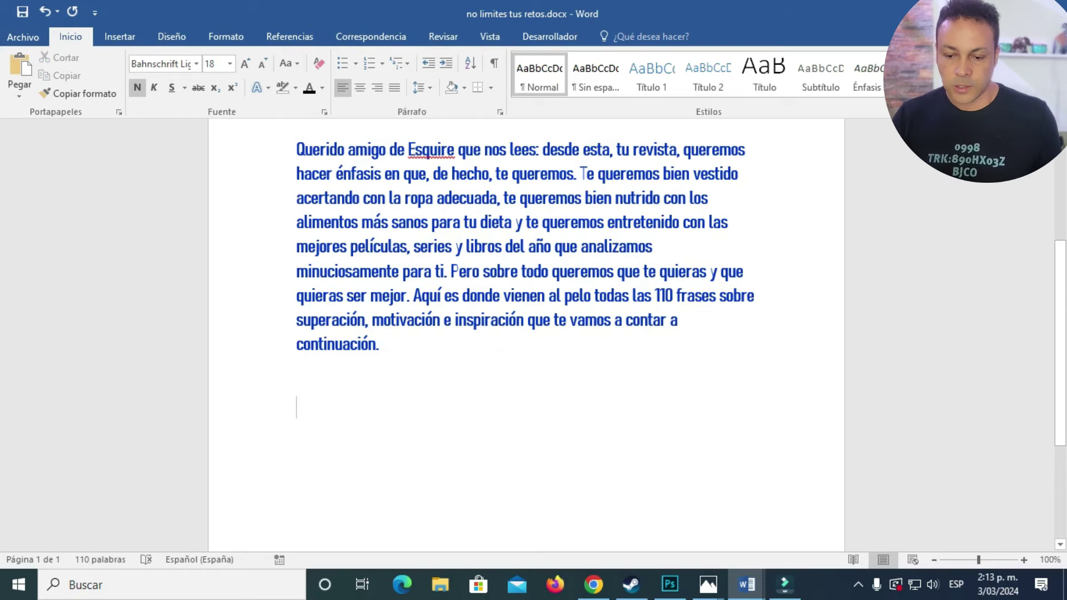
{"action": "right_click", "coordinate": [353, 413]}
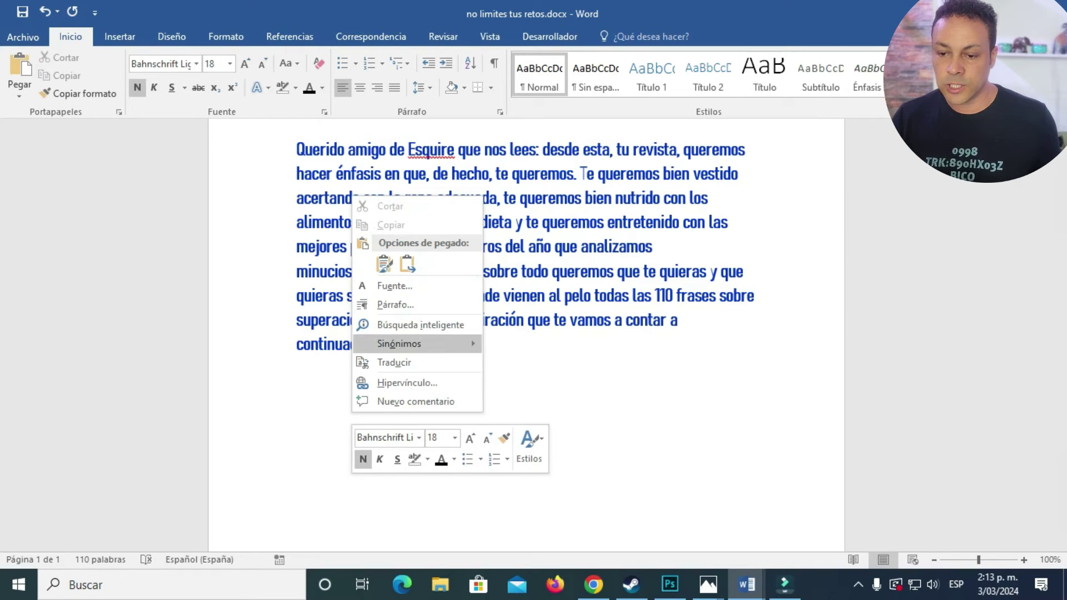
{"action": "left_click", "coordinate": [383, 264]}
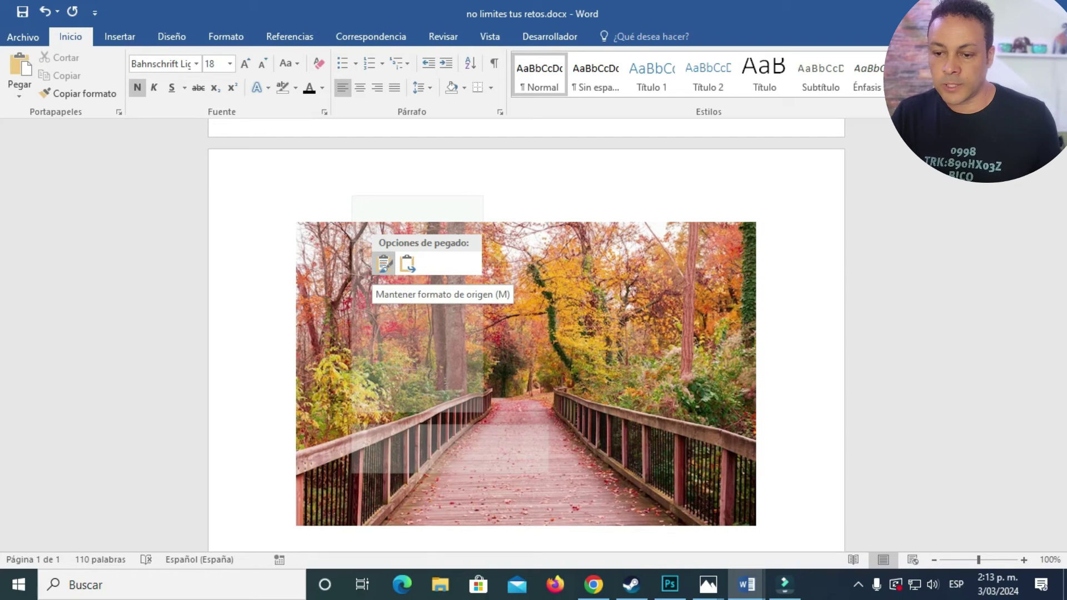
{"action": "left_click", "coordinate": [384, 263]}
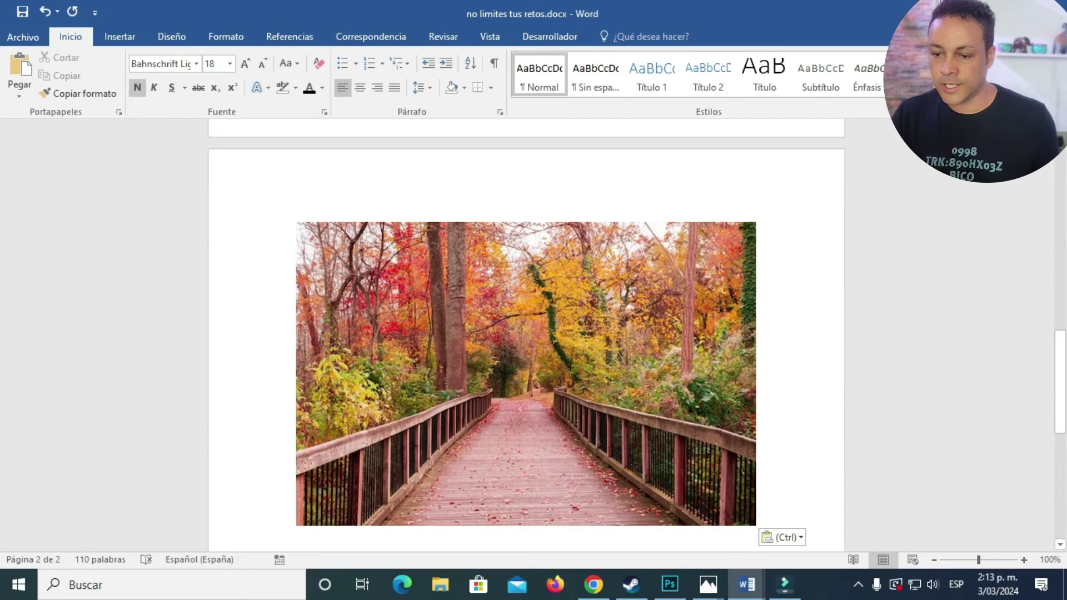
- Examine where the pasted bridge picture sits relative to the text across the document's pages
{"action": "scroll", "coordinate": [428, 375], "scroll_direction": "up", "scroll_amount": 15}
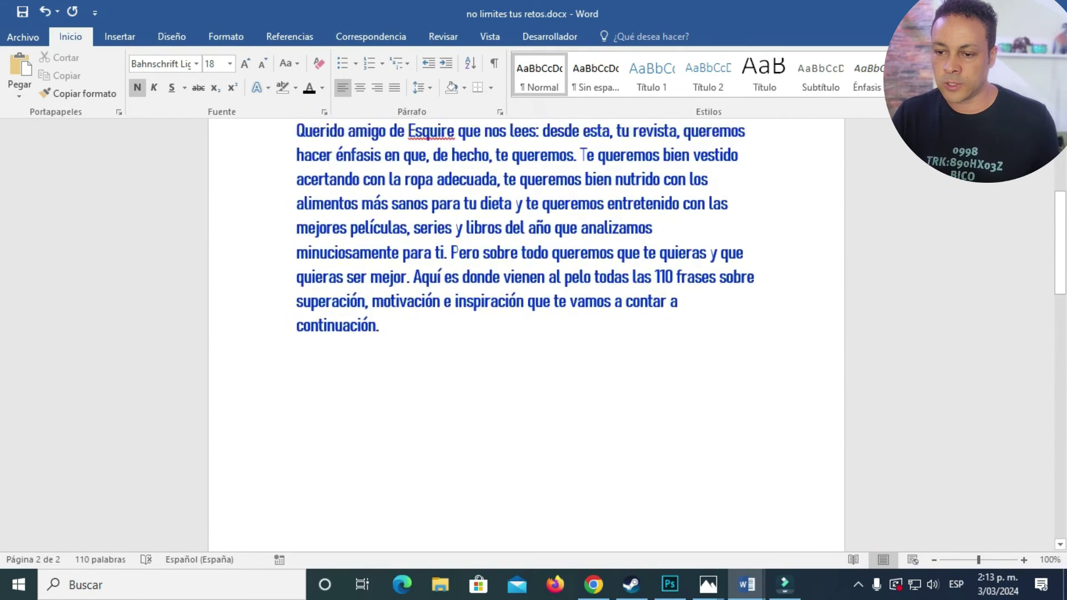
{"action": "scroll", "coordinate": [428, 376], "scroll_direction": "down", "scroll_amount": 15}
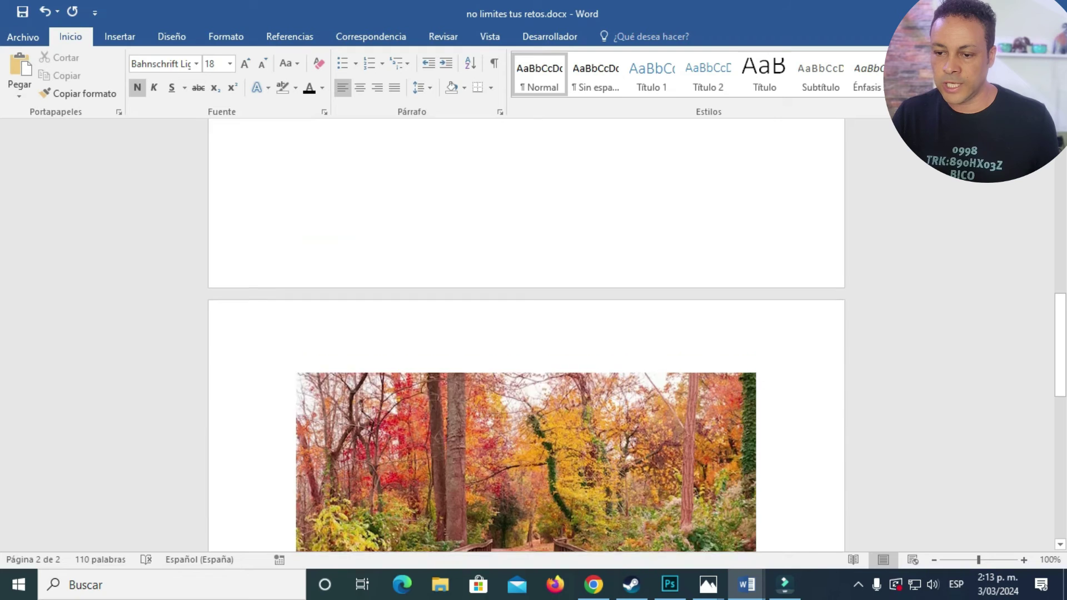
{"action": "scroll", "coordinate": [429, 375], "scroll_direction": "down", "scroll_amount": 2}
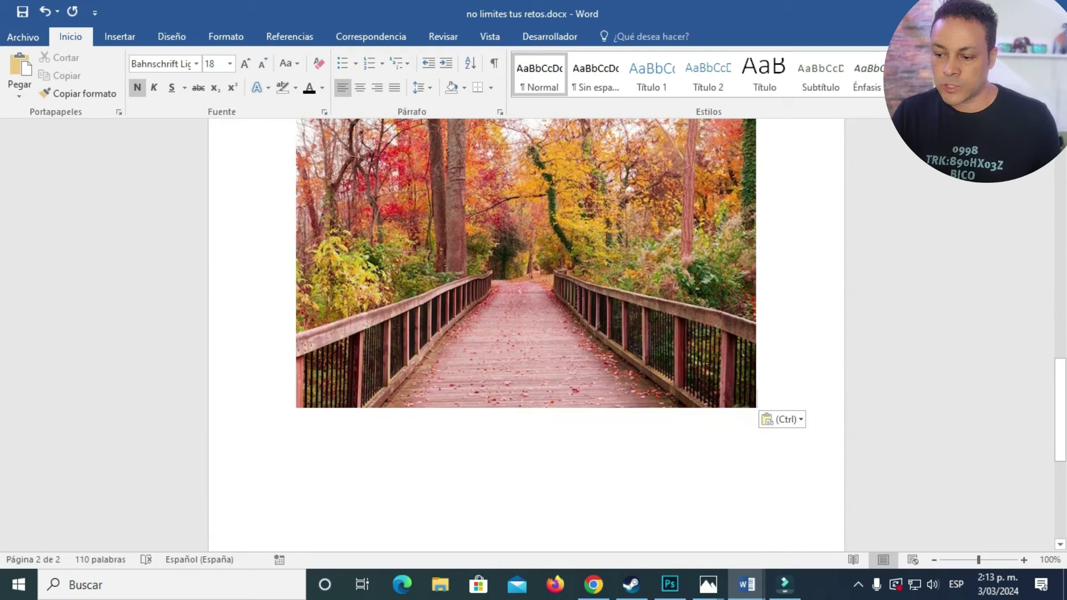
{"action": "scroll", "coordinate": [526, 334], "scroll_direction": "down", "scroll_amount": 2}
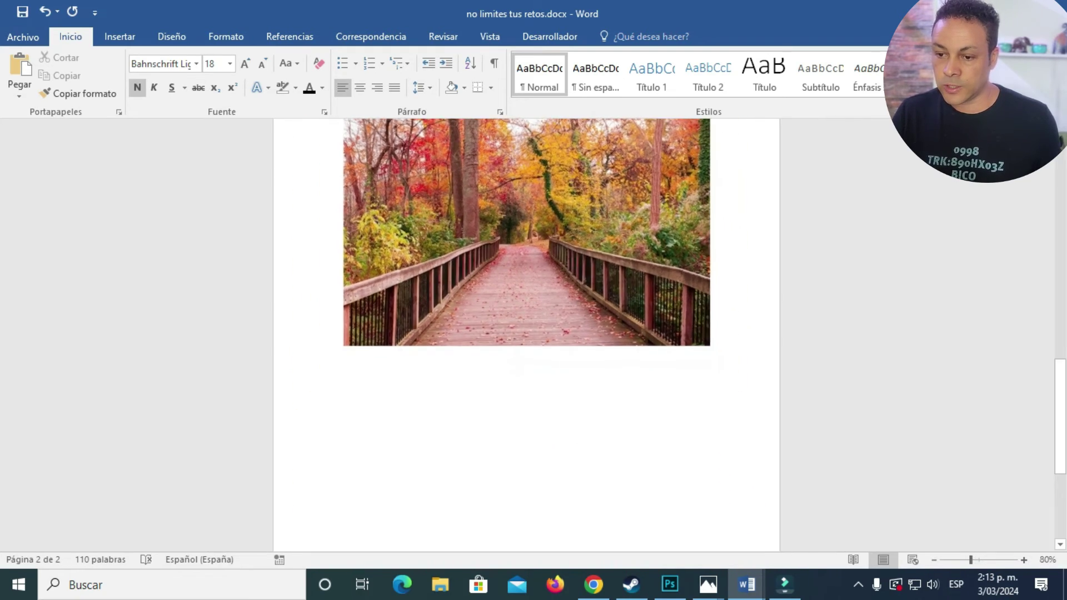
{"action": "scroll", "coordinate": [525, 334], "scroll_direction": "down", "scroll_amount": 1}
{"action": "scroll", "coordinate": [525, 334], "scroll_direction": "down", "scroll_amount": 2}
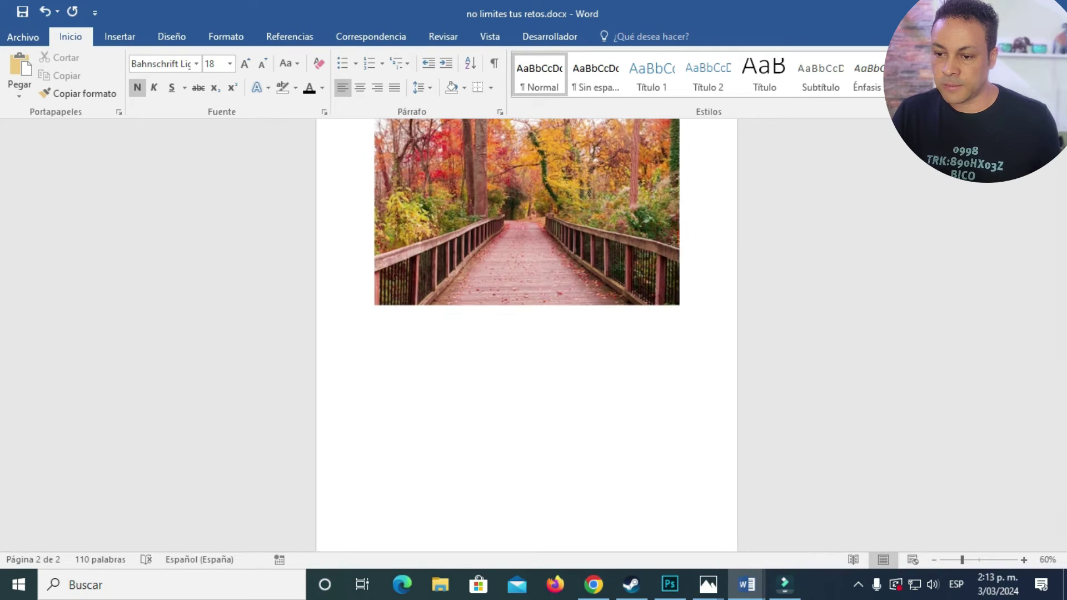
{"action": "scroll", "coordinate": [526, 333], "scroll_direction": "down", "scroll_amount": 1}
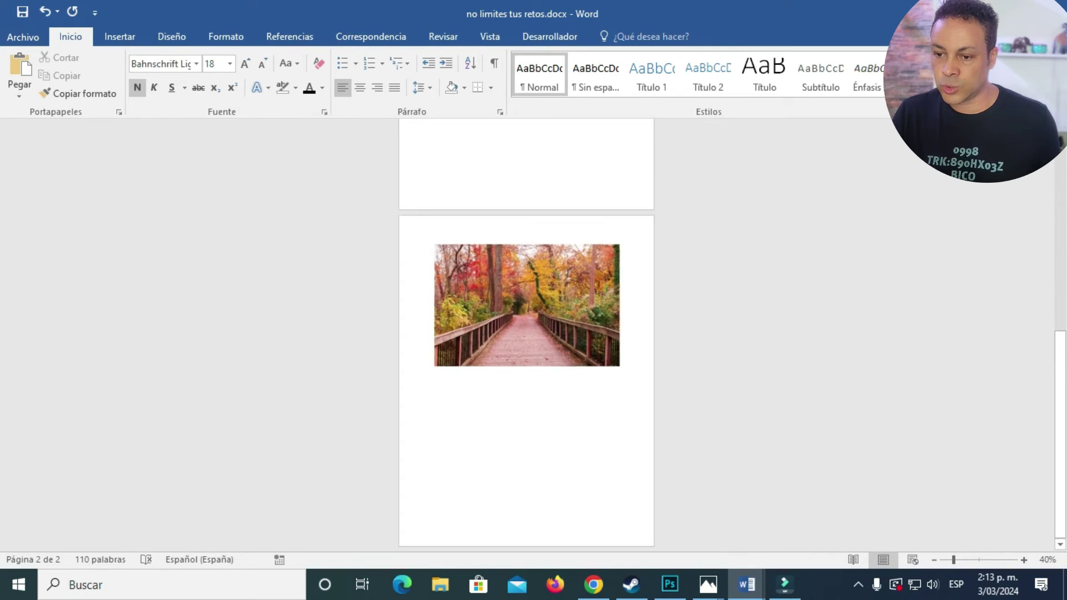
{"action": "scroll", "coordinate": [526, 334], "scroll_direction": "up", "scroll_amount": 3}
{"action": "scroll", "coordinate": [526, 333], "scroll_direction": "up", "scroll_amount": 1}
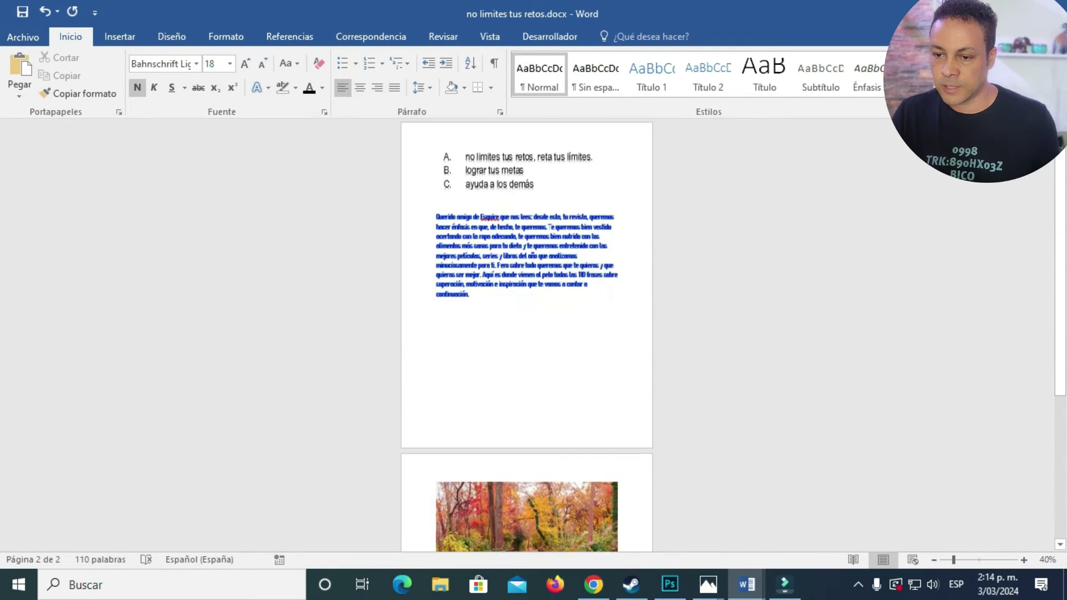
{"action": "scroll", "coordinate": [526, 333], "scroll_direction": "down", "scroll_amount": 4}
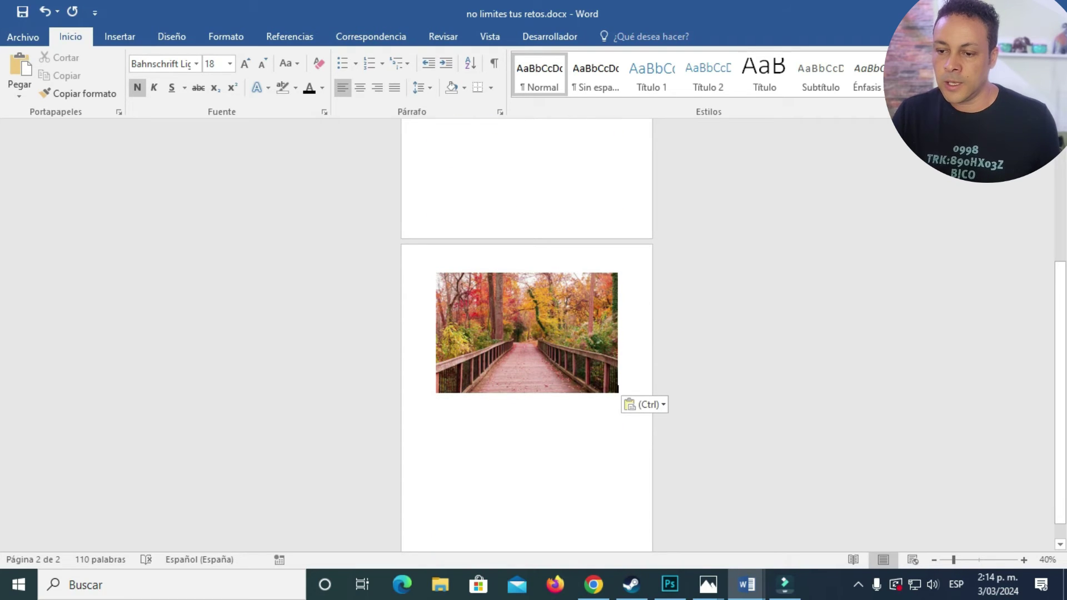
- Set the text wrapping of the bridge picture to Delante del texto
{"action": "mouse_move", "coordinate": [526, 333]}
{"action": "left_mouse_down"}
{"action": "mouse_move", "coordinate": [526, 362]}
{"action": "mouse_move", "coordinate": [527, 350]}
{"action": "left_mouse_up"}
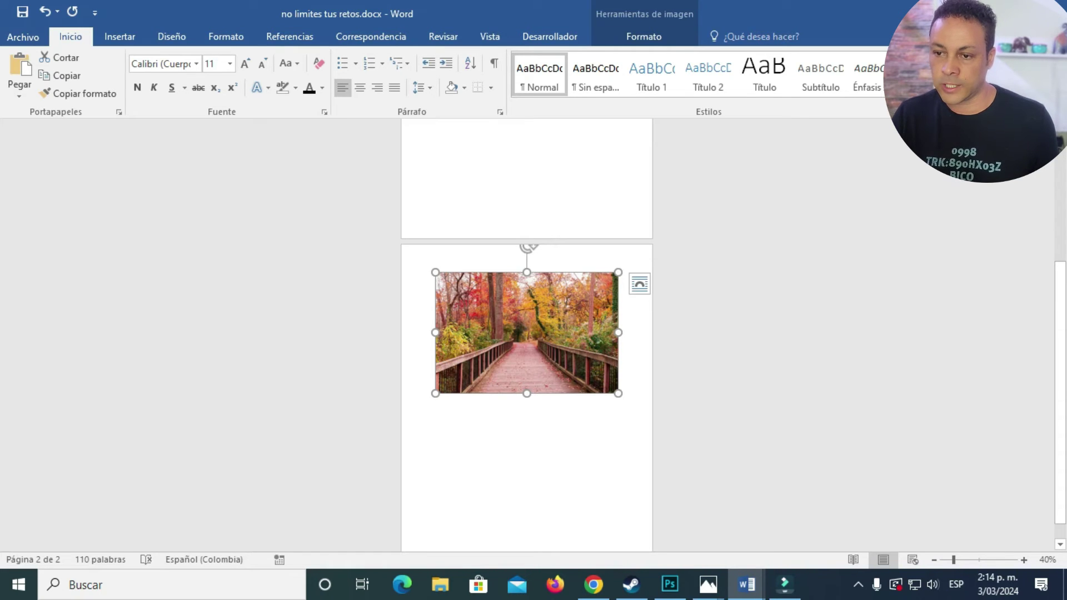
{"action": "left_click", "coordinate": [644, 36]}
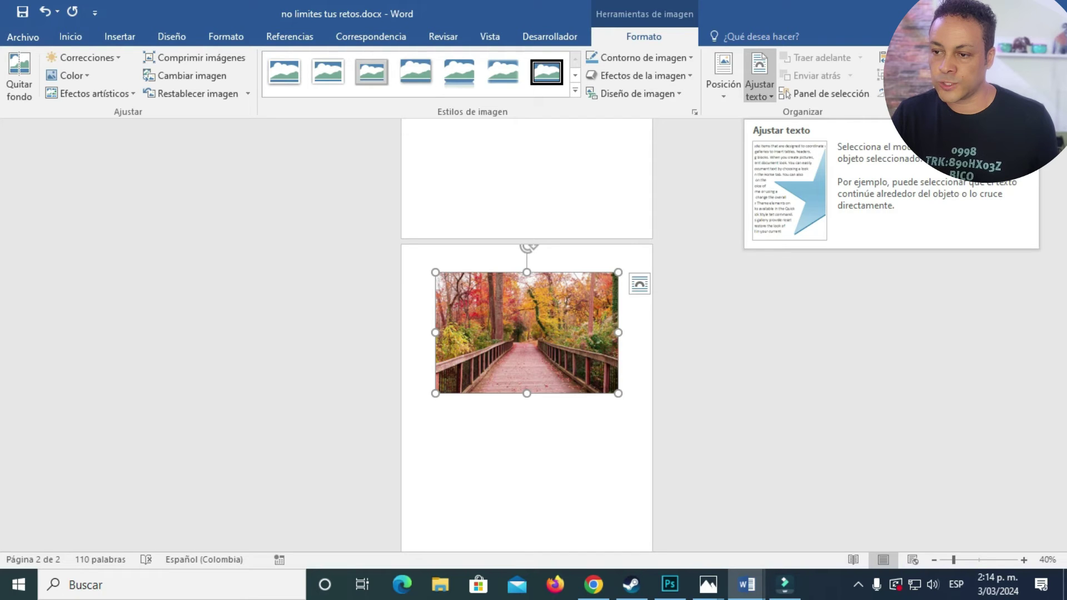
{"action": "left_click", "coordinate": [759, 89]}
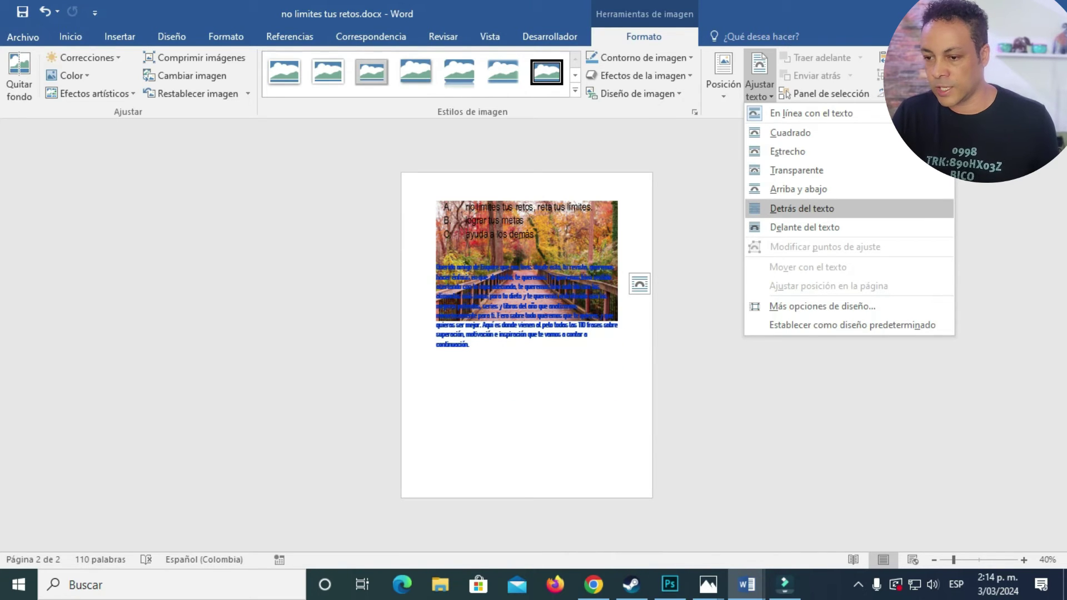
{"action": "left_click", "coordinate": [805, 228]}
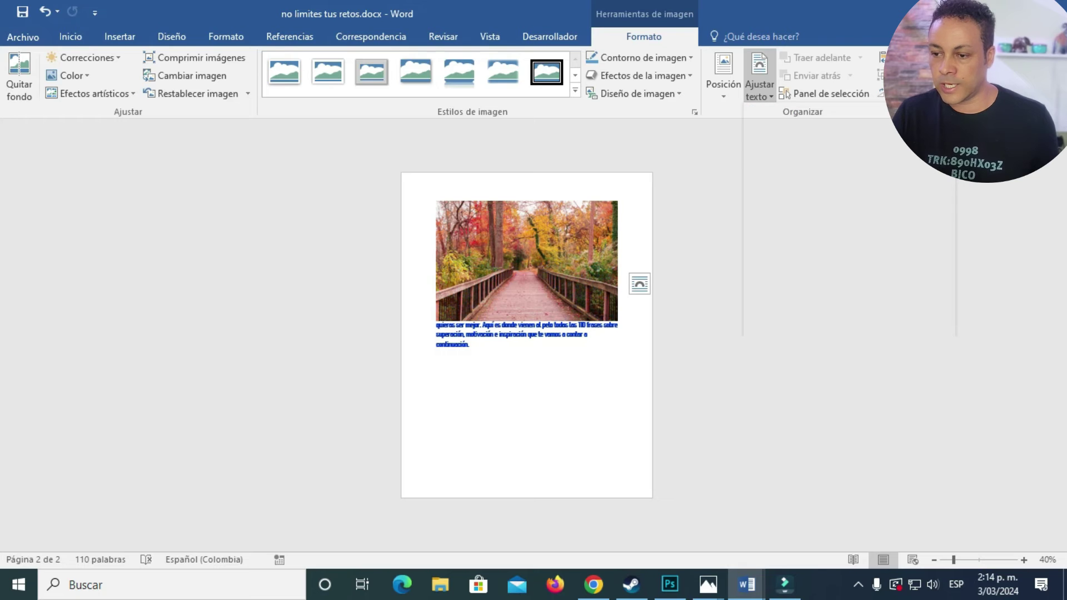
- Move the bridge picture slightly left over the text and narrow it from its left edge to about half its width
{"action": "scroll", "coordinate": [526, 335], "scroll_direction": "up", "scroll_amount": 1}
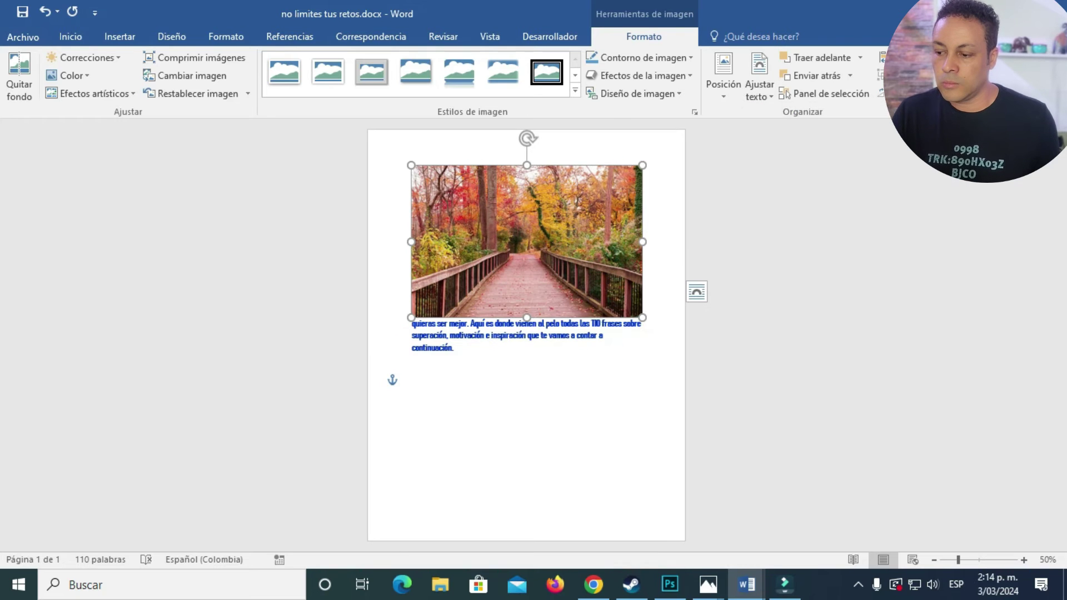
{"action": "scroll", "coordinate": [526, 335], "scroll_direction": "up", "scroll_amount": 5}
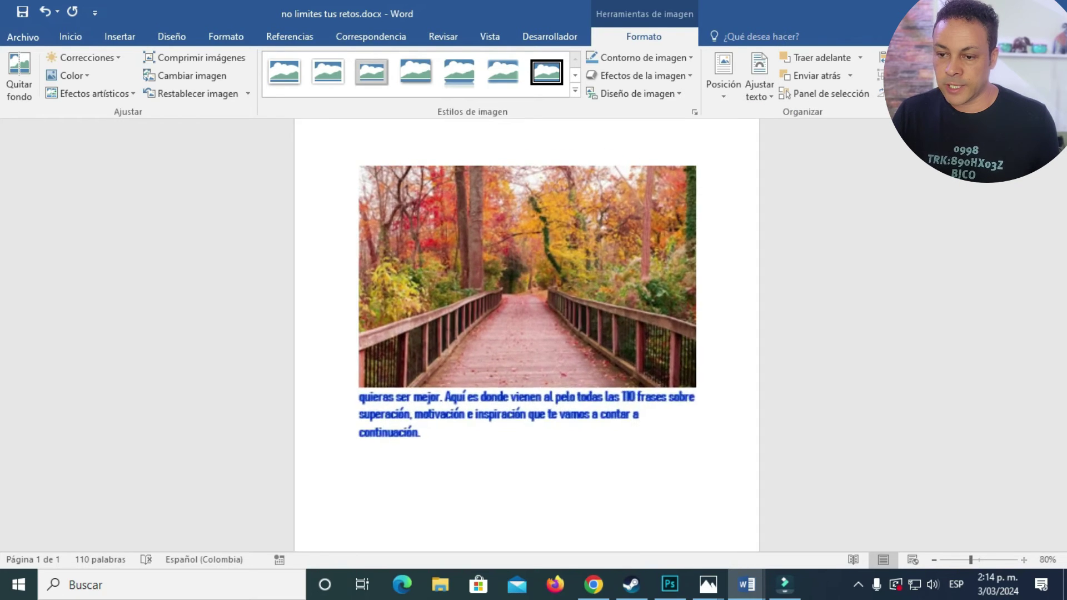
{"action": "scroll", "coordinate": [526, 335], "scroll_direction": "up", "scroll_amount": 1}
{"action": "left_click_drag", "start_coordinate": [526, 335], "coordinate": [498, 337]}
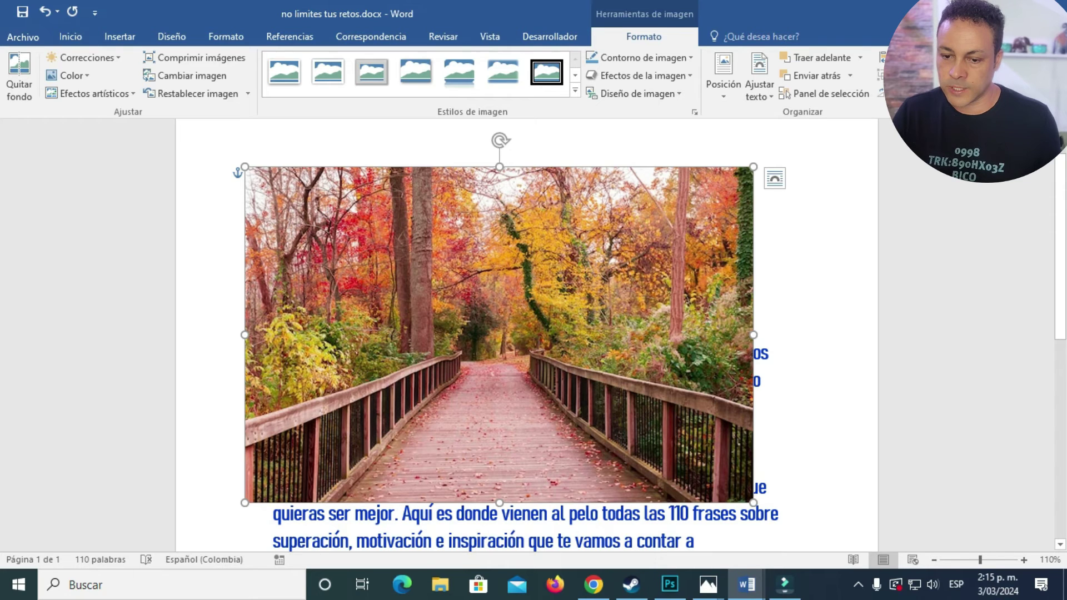
{"action": "left_click_drag", "start_coordinate": [245, 335], "coordinate": [514, 335]}
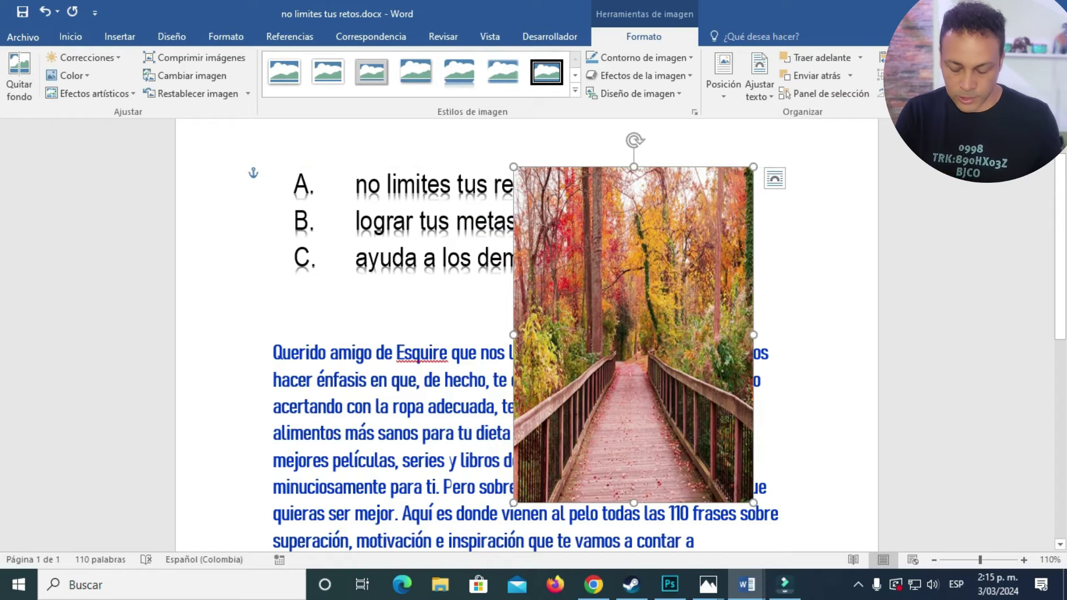
- Undo the last narrowing of the bridge picture
{"action": "key", "text": "ctrl+z"}
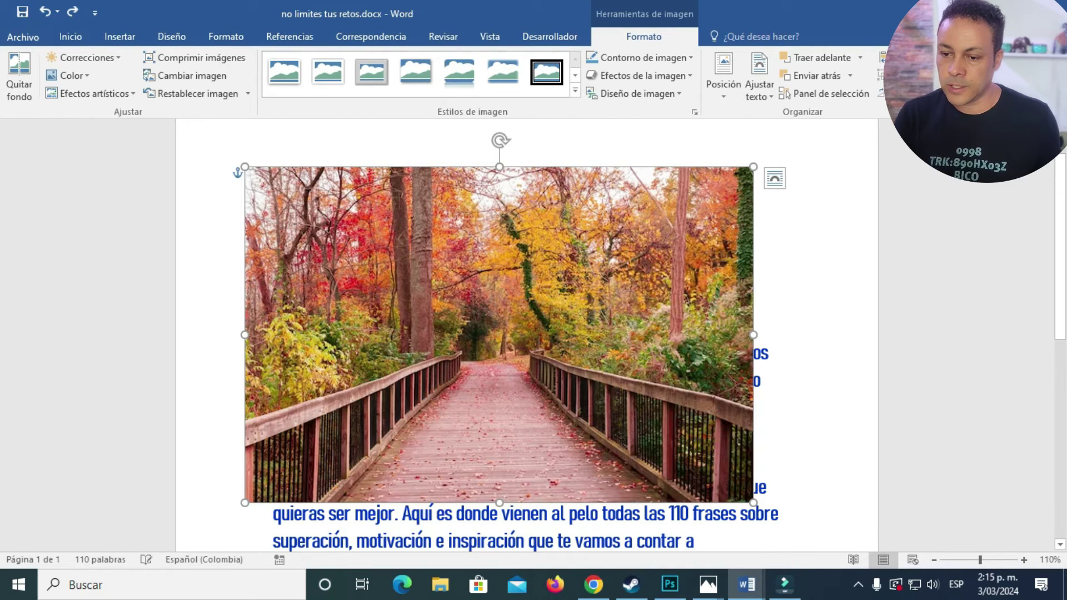
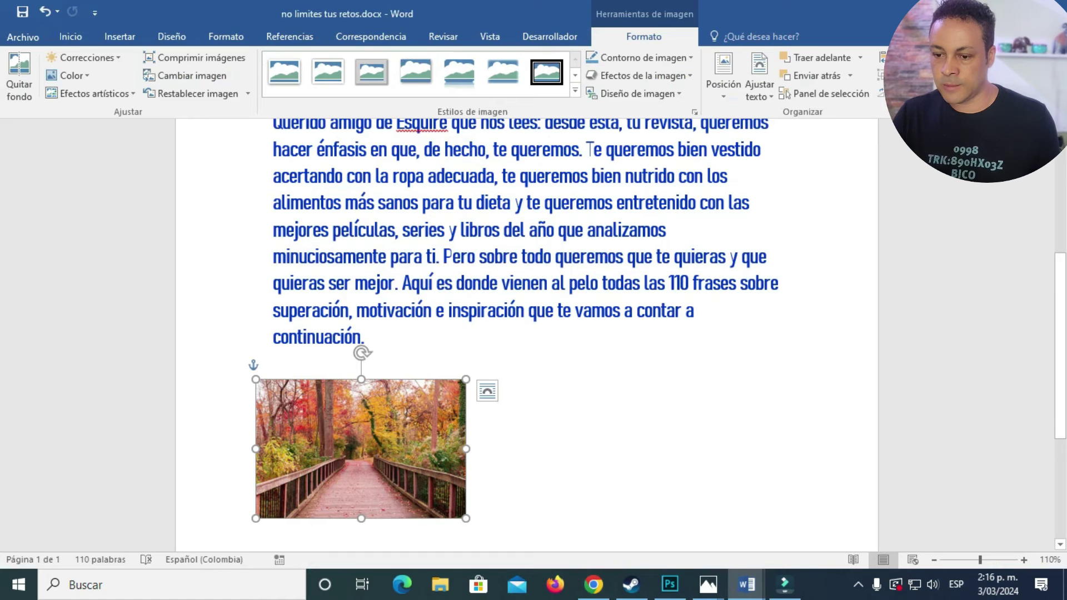
- Paste the copied tulip field picture below the blue paragraph, at the end of the document
{"action": "left_click", "coordinate": [589, 149]}
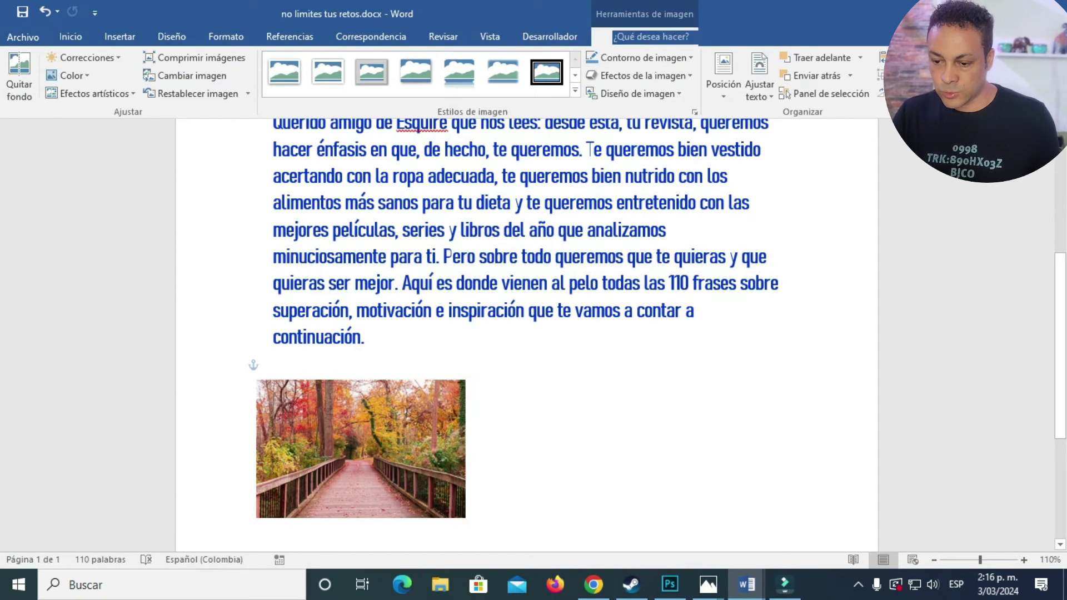
{"action": "key", "text": "ctrl+End"}
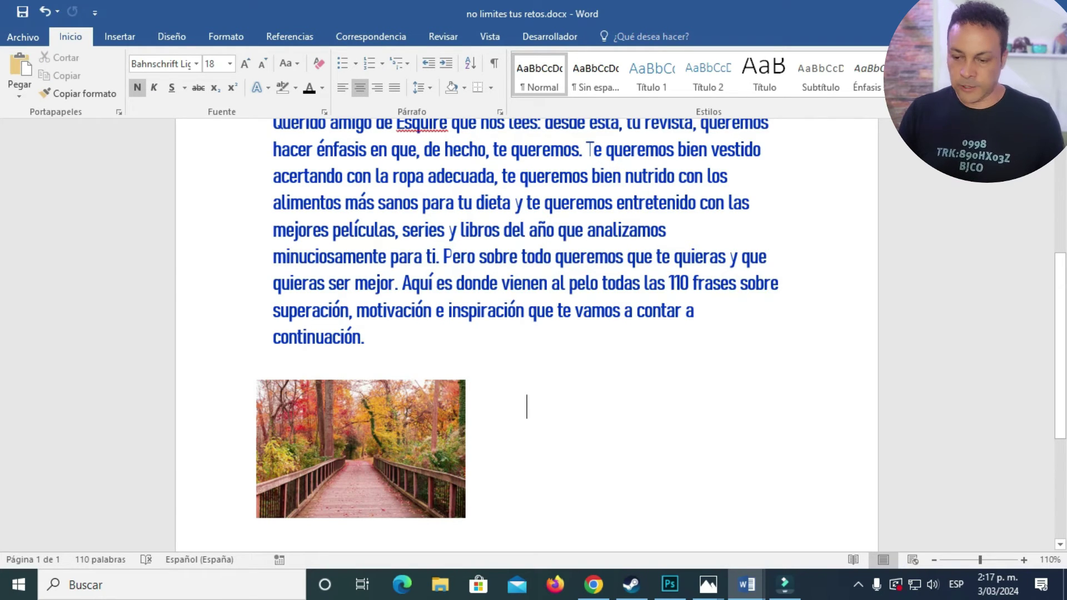
{"action": "right_click", "coordinate": [565, 195]}
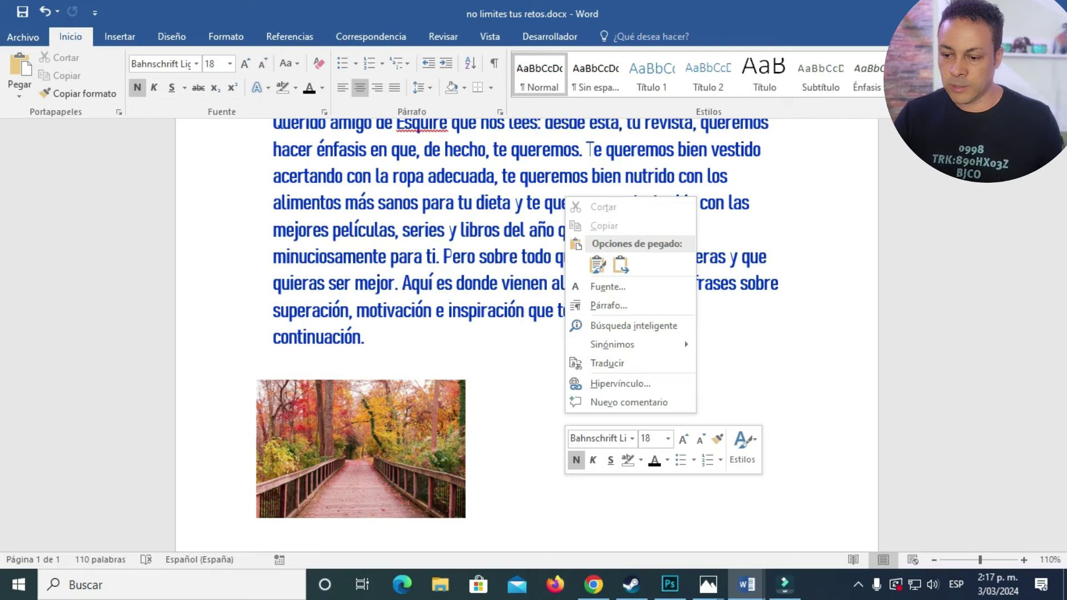
{"action": "key", "text": "Escape"}
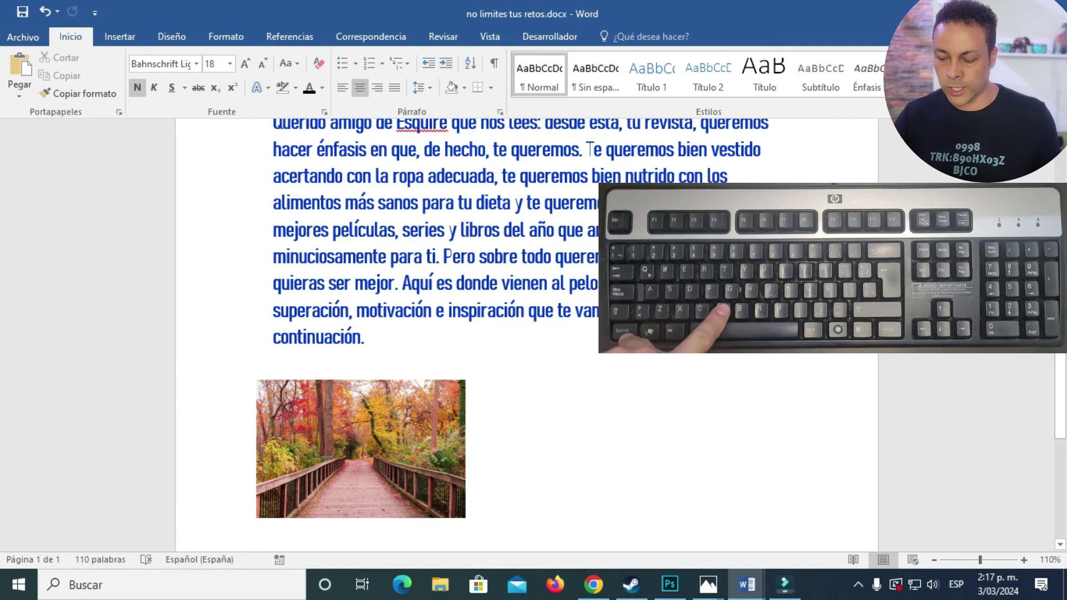
{"action": "key", "text": "ctrl+v"}
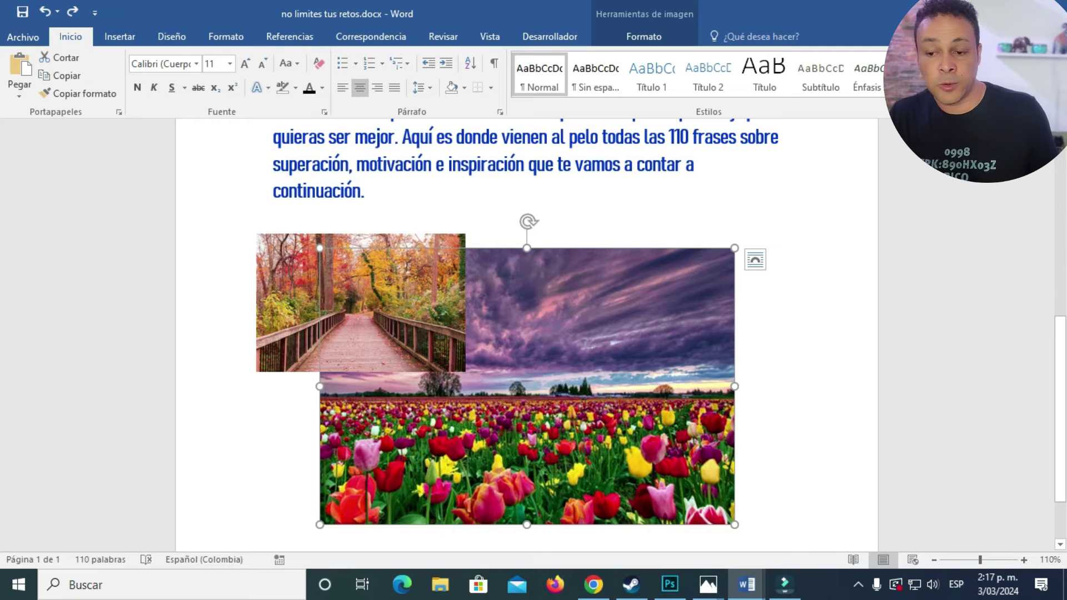
- Set the text wrapping of the tulip picture to Delante del texto
{"action": "left_click", "coordinate": [643, 37]}
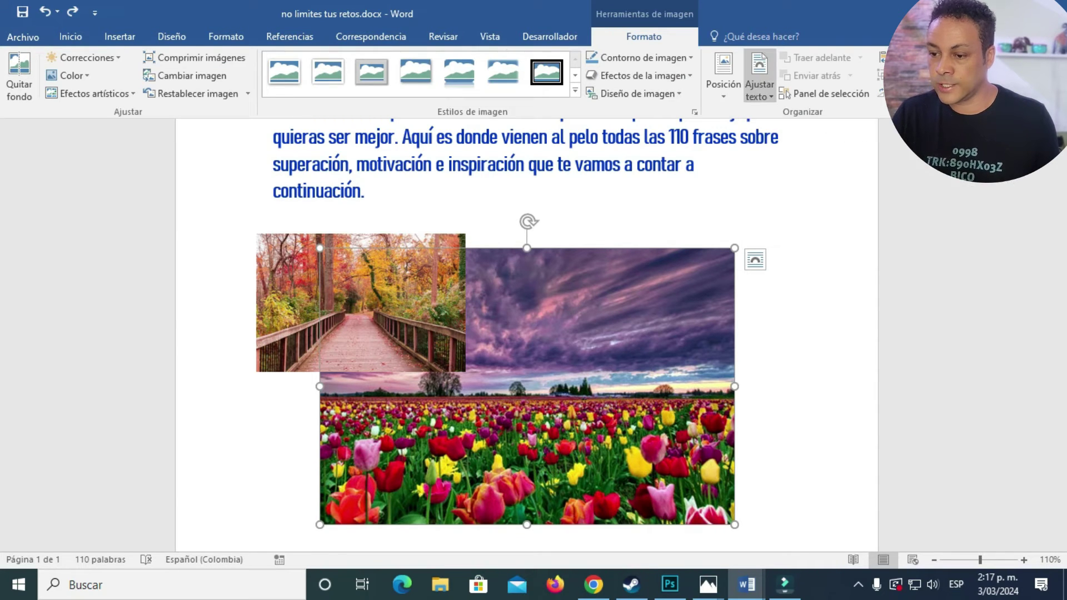
{"action": "left_click", "coordinate": [759, 83]}
{"action": "left_click", "coordinate": [805, 226]}
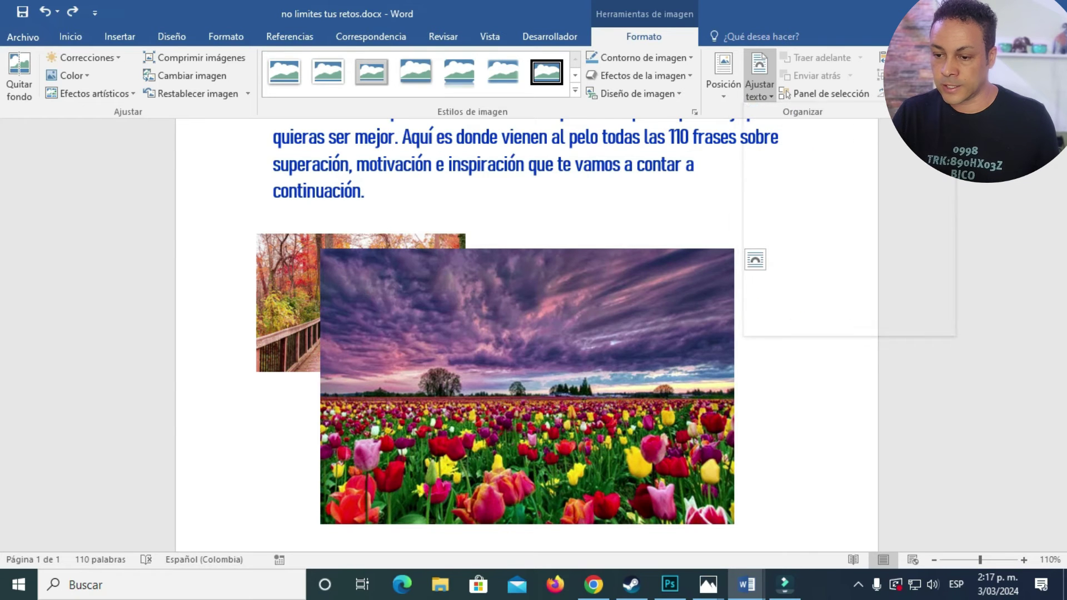
- Shrink the tulip picture to match the bridge picture's size, place it just to the right of the bridge picture, and deselect it
{"action": "left_click_drag", "start_coordinate": [556, 361], "coordinate": [565, 338]}
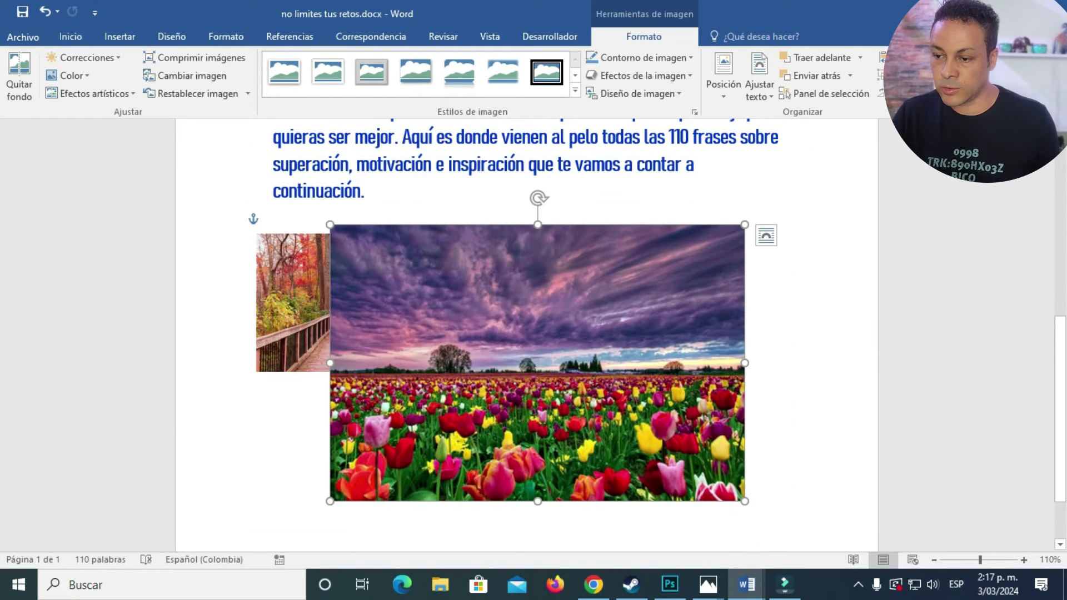
{"action": "left_click_drag", "start_coordinate": [744, 224], "coordinate": [572, 338]}
{"action": "left_click_drag", "start_coordinate": [451, 420], "coordinate": [379, 315]}
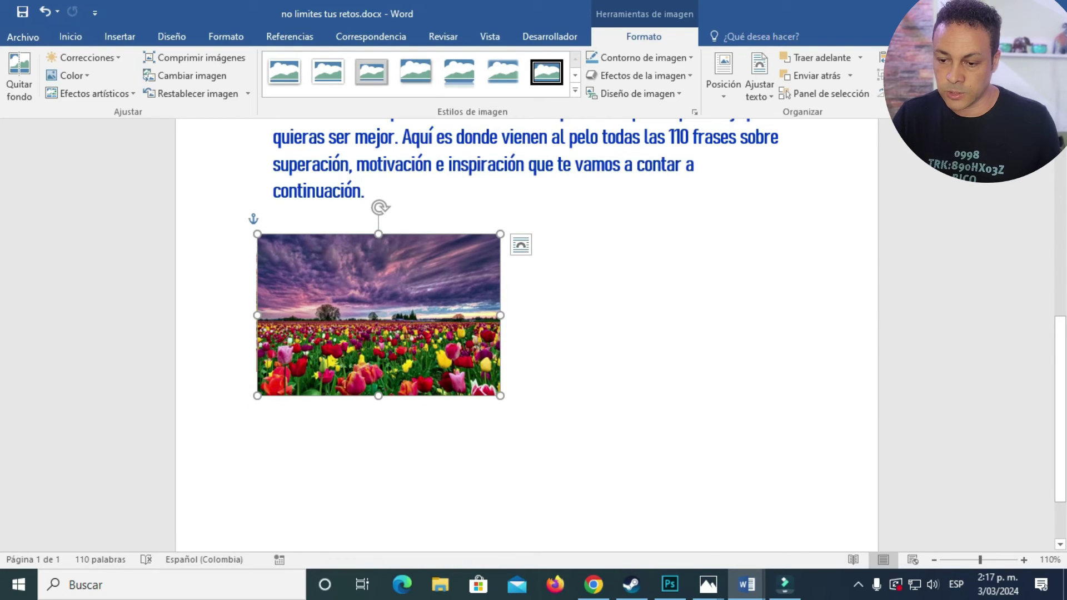
{"action": "left_click_drag", "start_coordinate": [500, 396], "coordinate": [466, 372]}
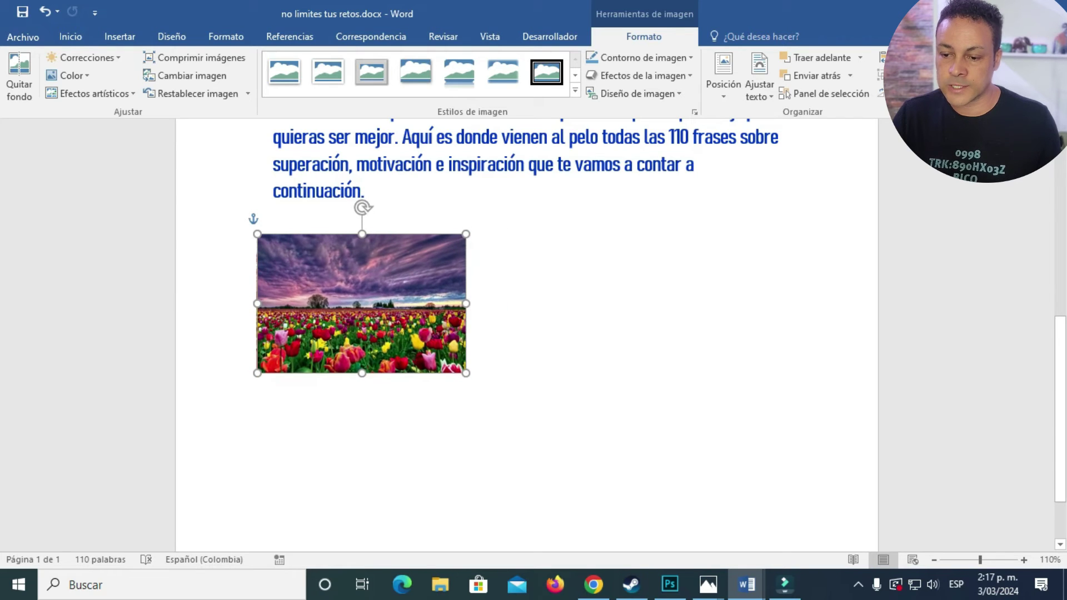
{"action": "left_click_drag", "start_coordinate": [361, 303], "coordinate": [585, 302]}
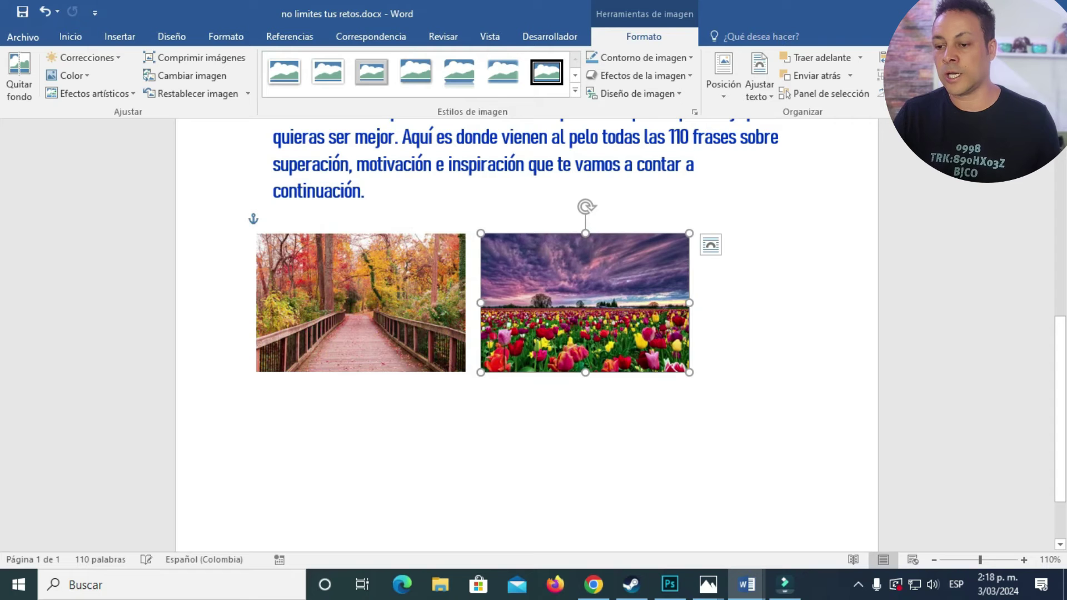
{"action": "left_click", "coordinate": [577, 439]}
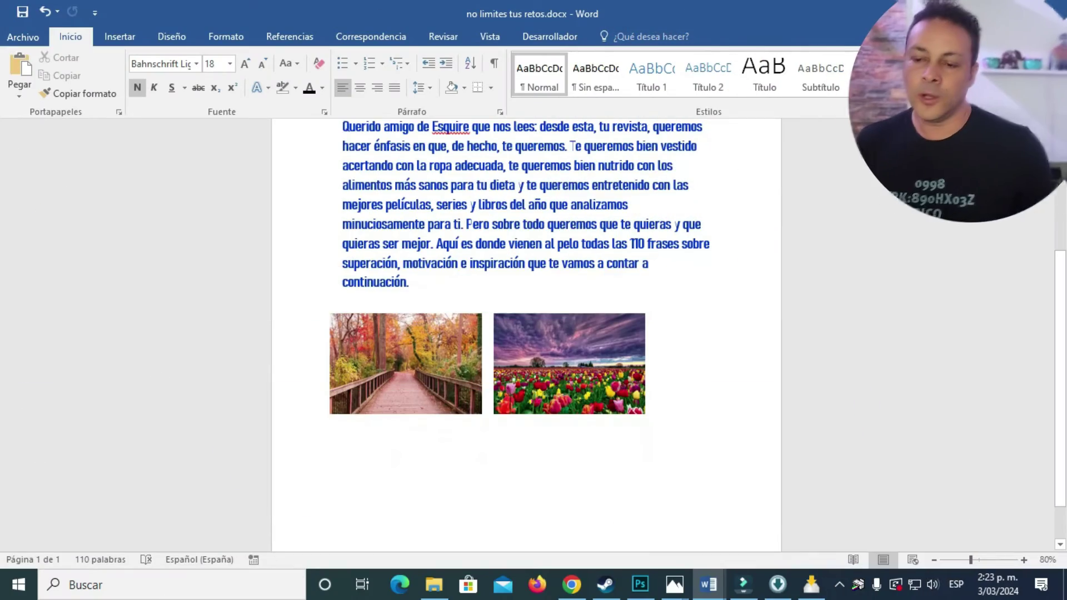
- Review the whole document and its print preview and printer settings, and return to the document without printing
{"action": "scroll", "coordinate": [525, 333], "scroll_direction": "up", "scroll_amount": 3}
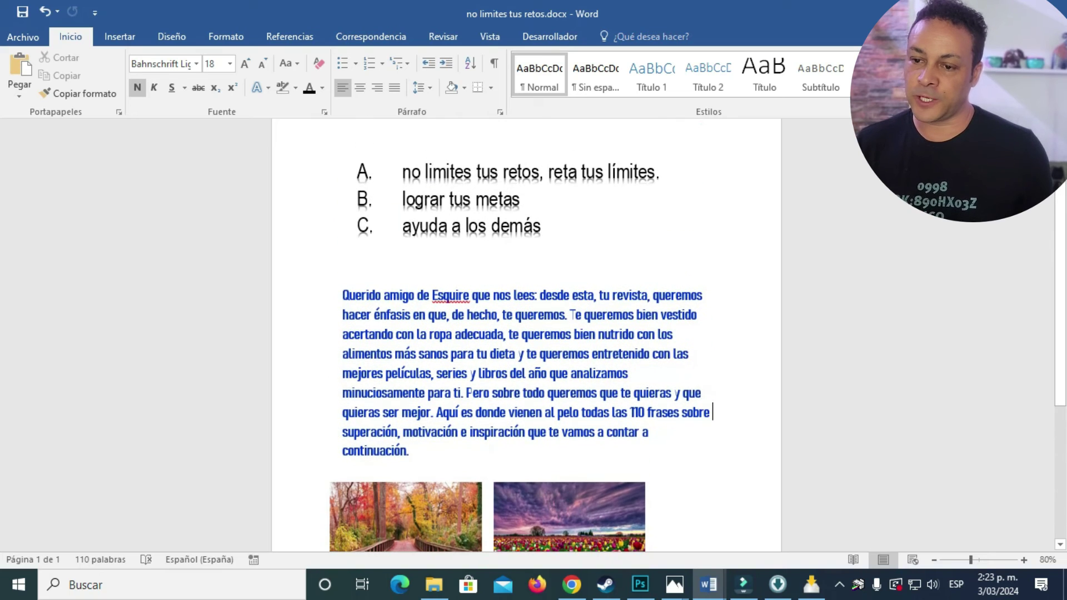
{"action": "scroll", "coordinate": [525, 334], "scroll_direction": "up", "scroll_amount": 1}
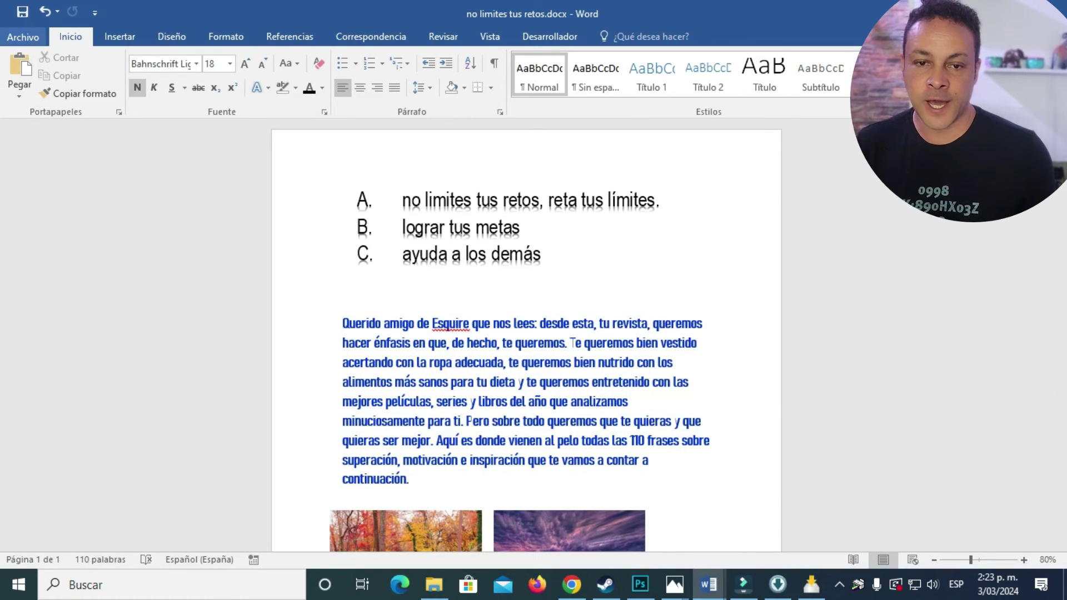
{"action": "left_click", "coordinate": [22, 37]}
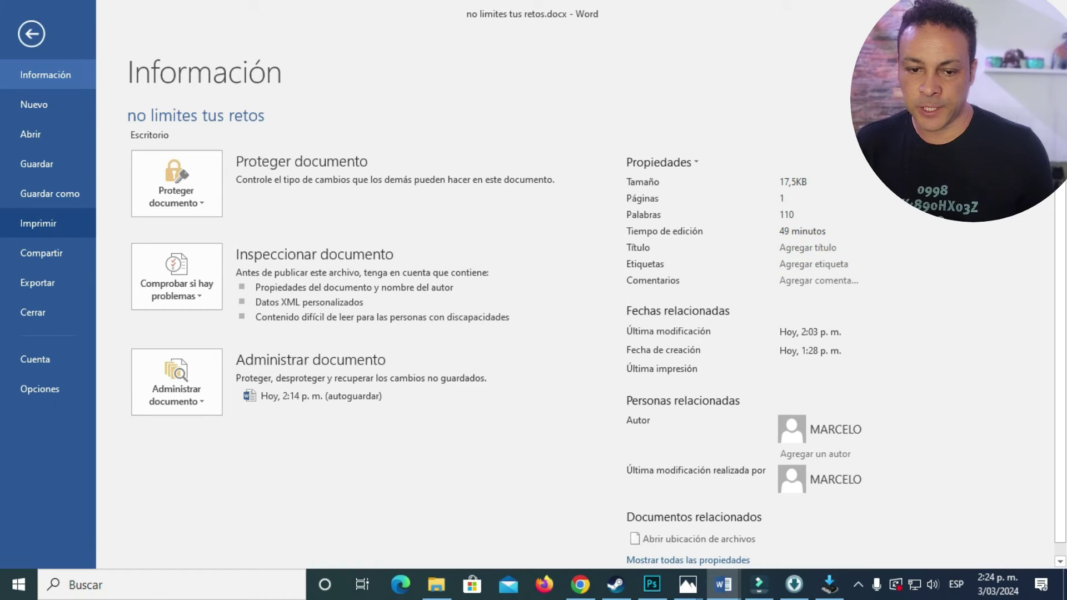
{"action": "left_click", "coordinate": [39, 222]}
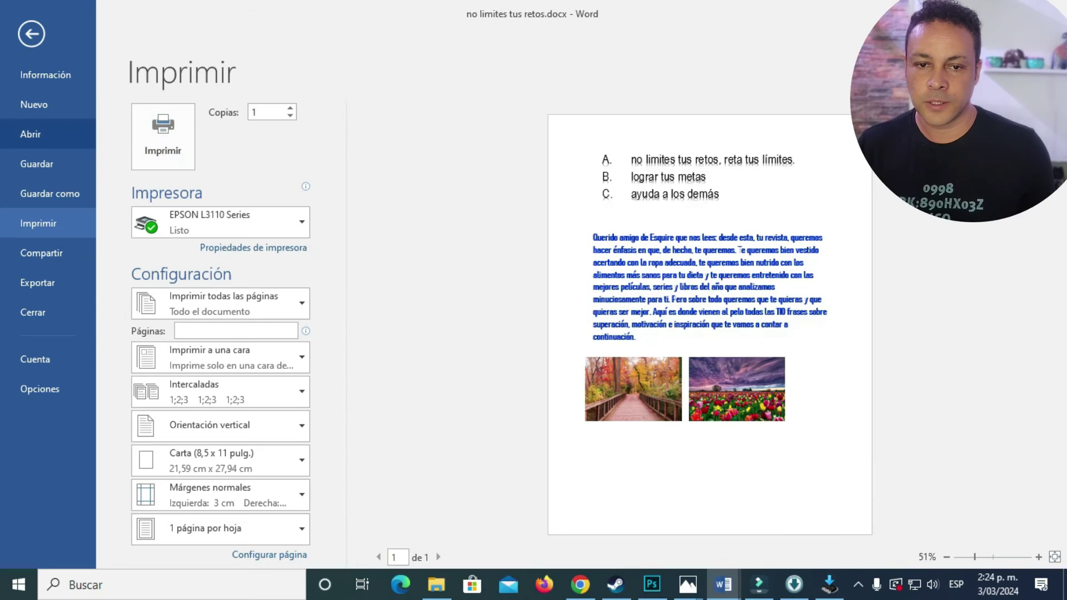
{"action": "left_click", "coordinate": [31, 34]}
- Place the cursor after list item C and look at the print view again, leaving it without printing
{"action": "left_click", "coordinate": [543, 254]}
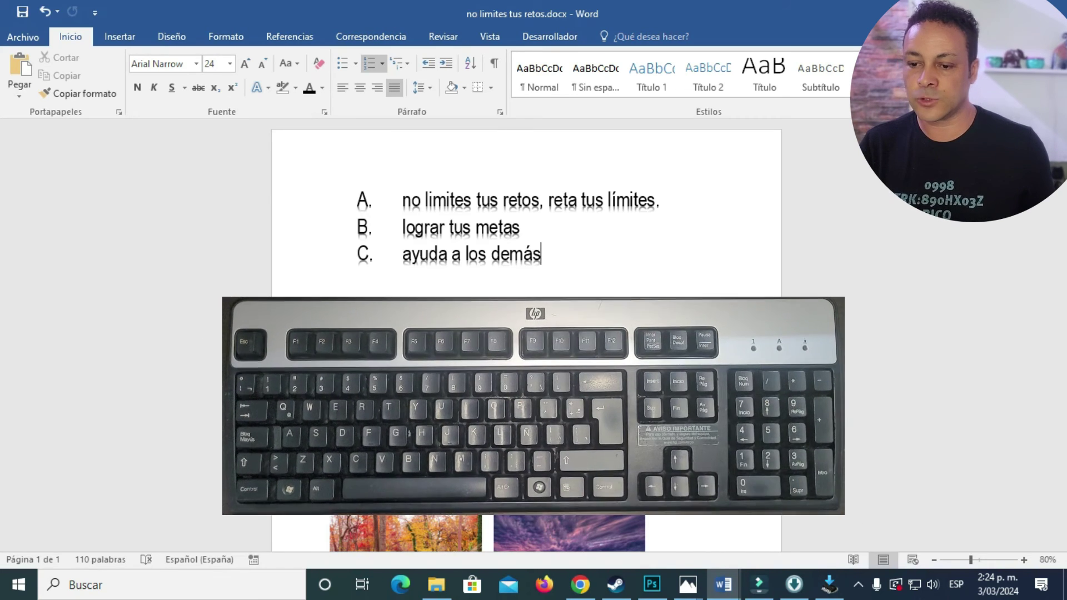
{"action": "key", "text": "ctrl+p"}
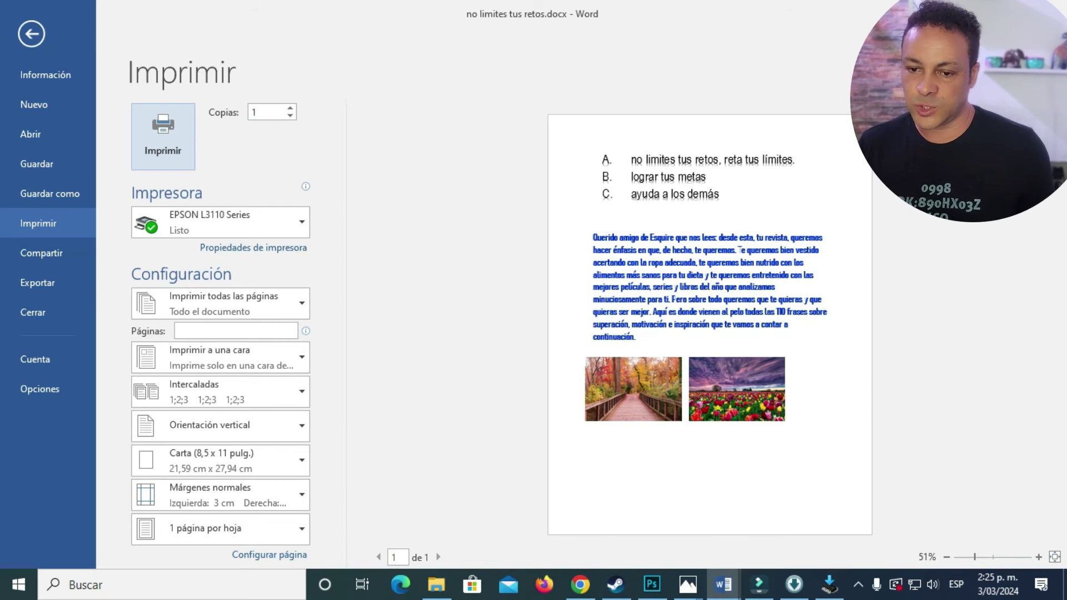
{"action": "key", "text": "Escape"}
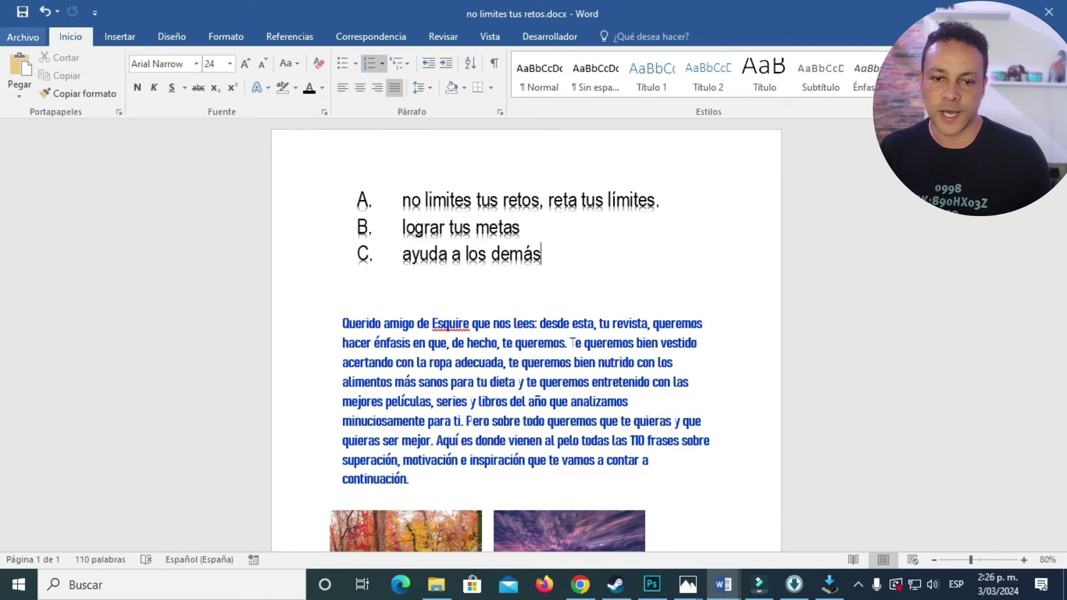
- Start saving the document under Guardar como with Escritorio as the destination
{"action": "left_click", "coordinate": [22, 37]}
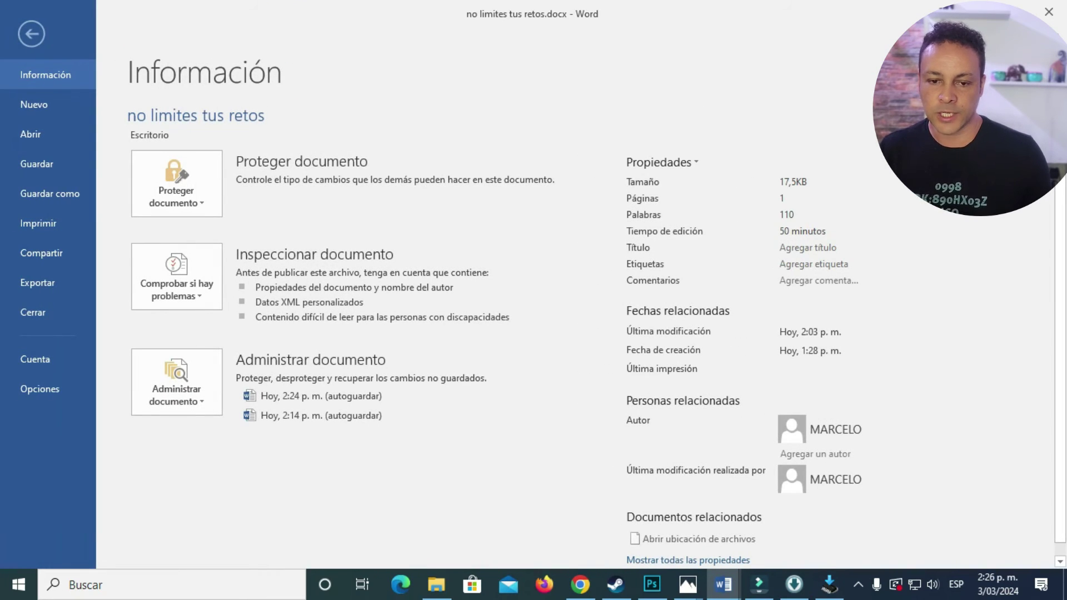
{"action": "left_click", "coordinate": [50, 194]}
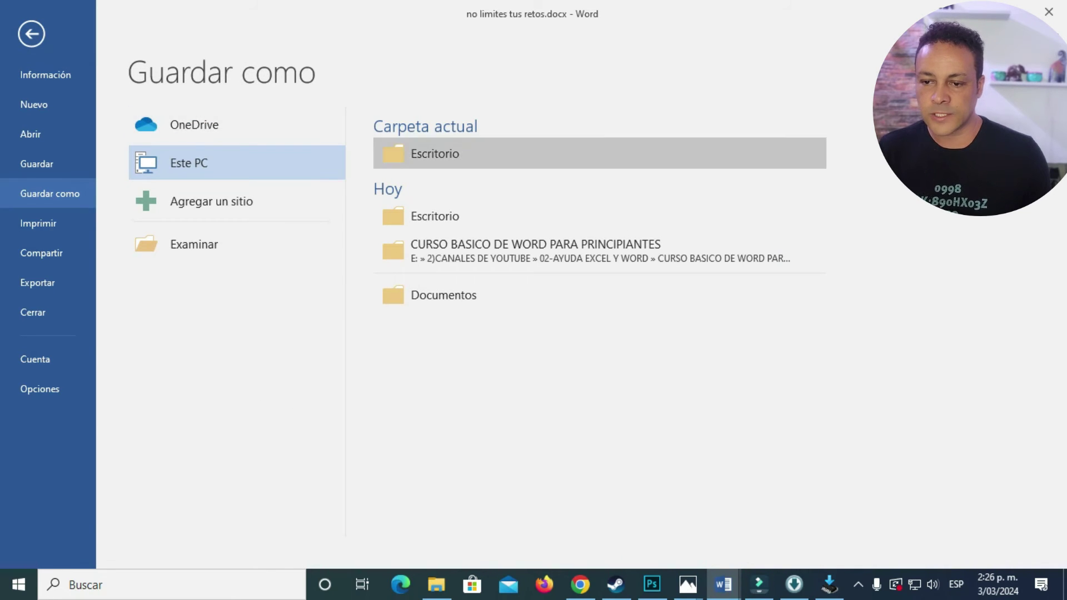
{"action": "left_click", "coordinate": [433, 153]}
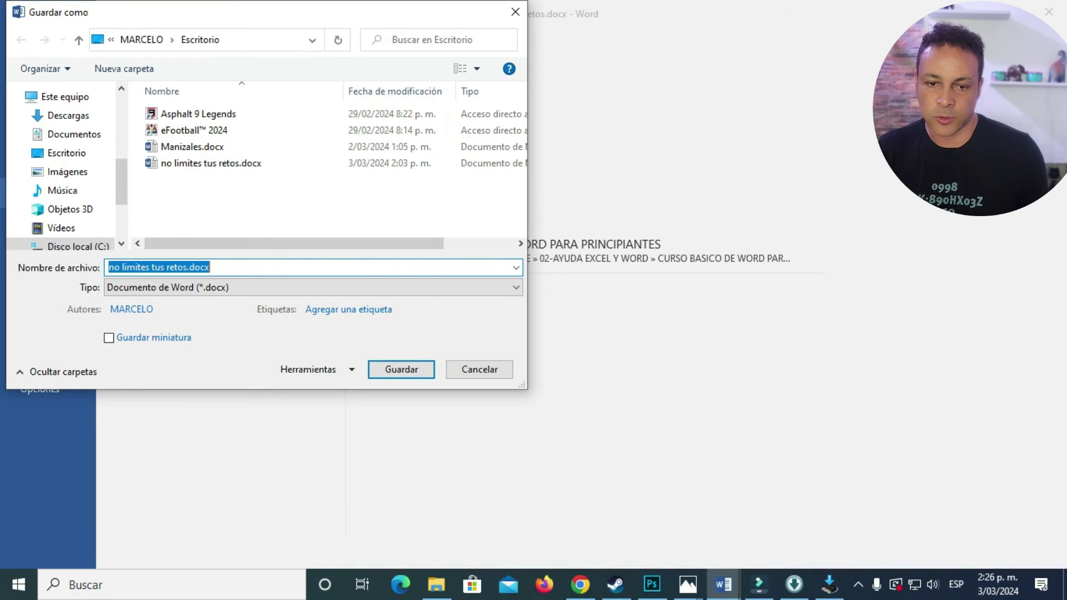
{"action": "scroll", "coordinate": [67, 141], "scroll_direction": "up", "scroll_amount": 4}
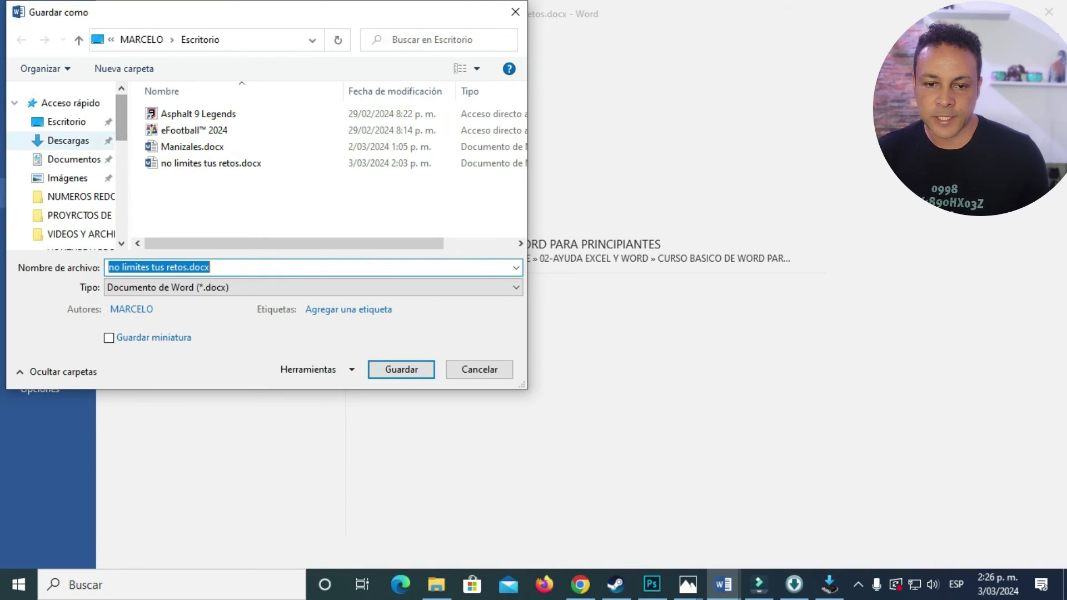
{"action": "left_click", "coordinate": [66, 122]}
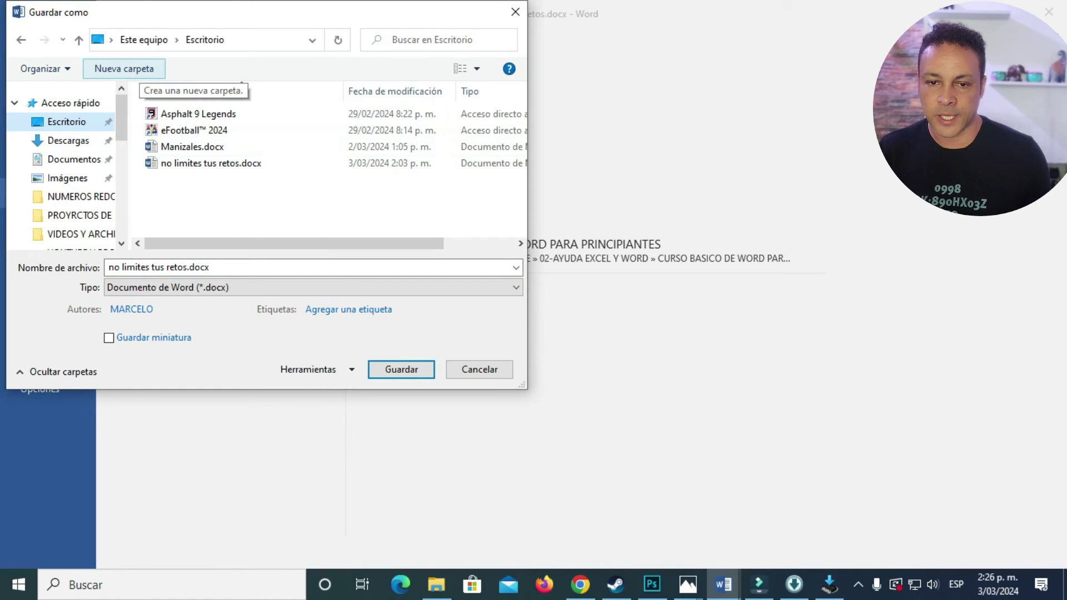
- Create a folder named curso de word basico on Escritorio and open it as the save location
{"action": "left_click", "coordinate": [124, 68]}
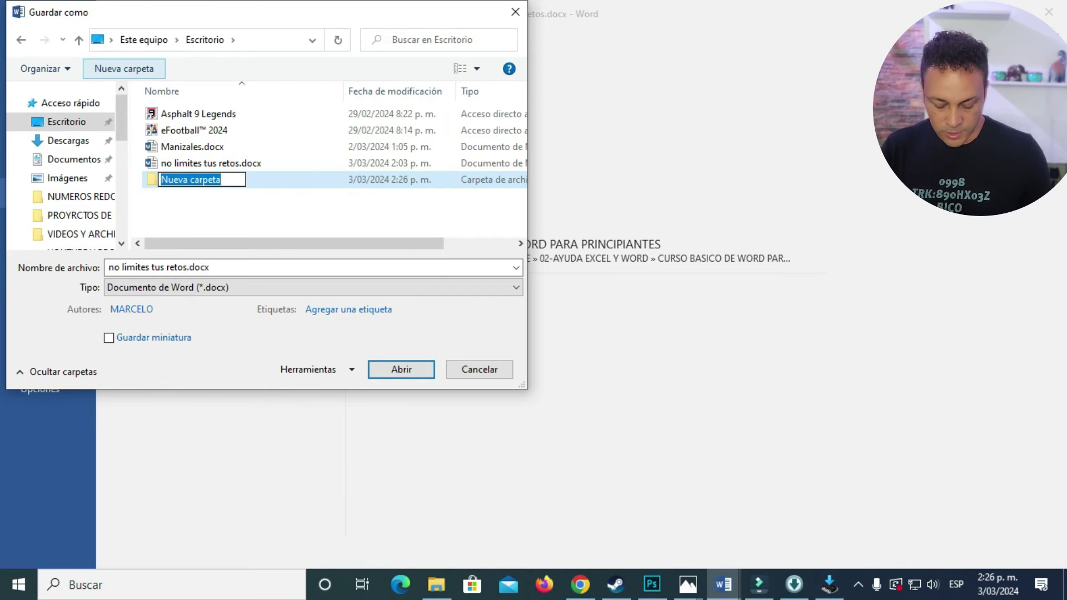
{"action": "type", "text": "curso de word"}
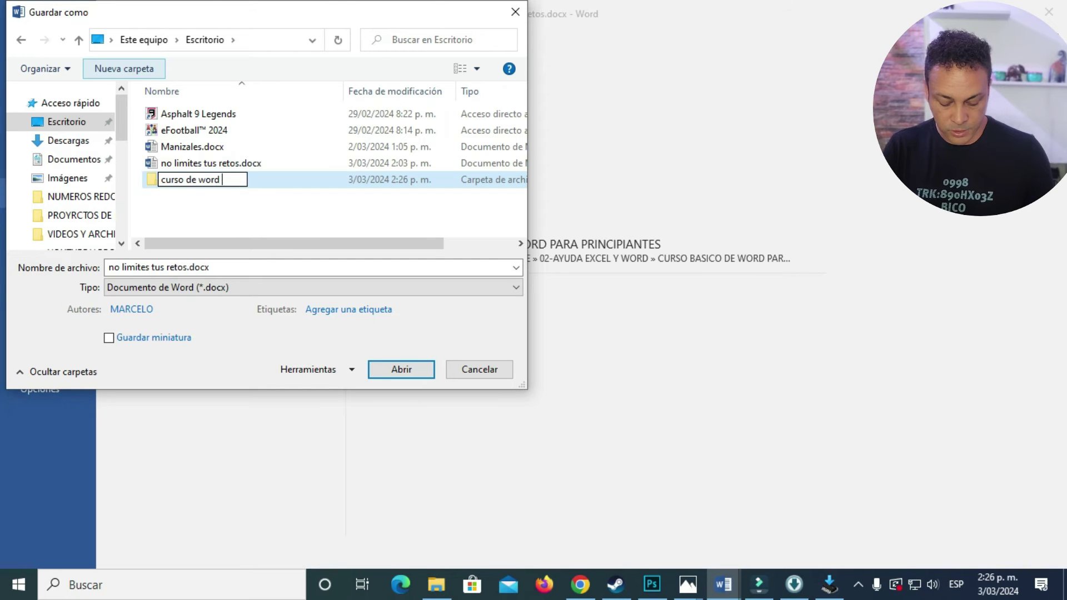
{"action": "type", "text": " basico"}
{"action": "key", "text": "Return"}
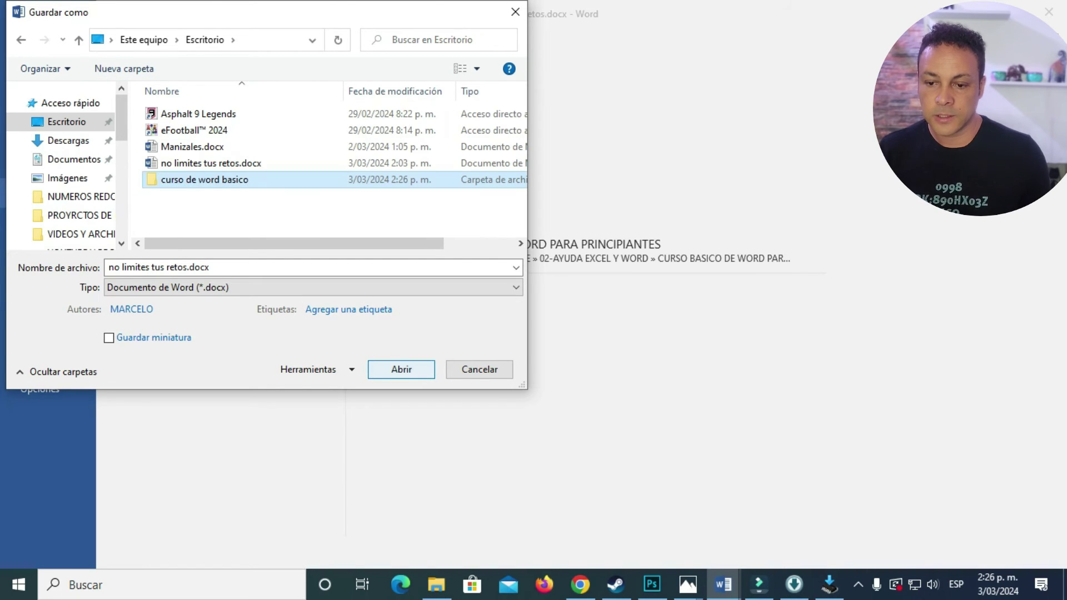
{"action": "key", "text": "Return"}
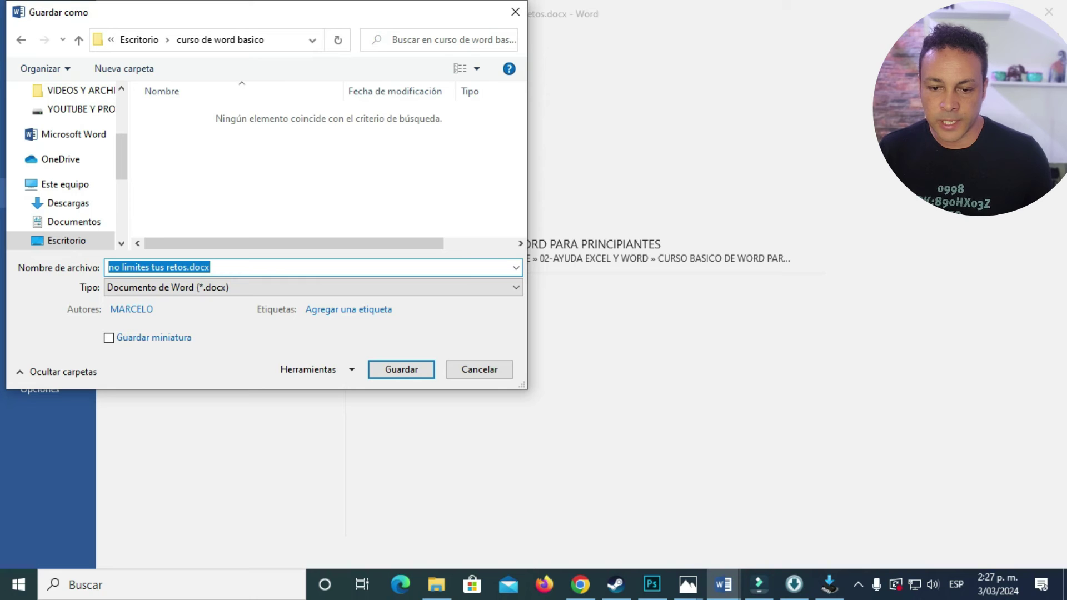
- Save the document in the curso de word basico folder as no limites tus retos.docx, keeping the type Documento de Word (*.docx)
{"action": "left_click", "coordinate": [211, 267]}
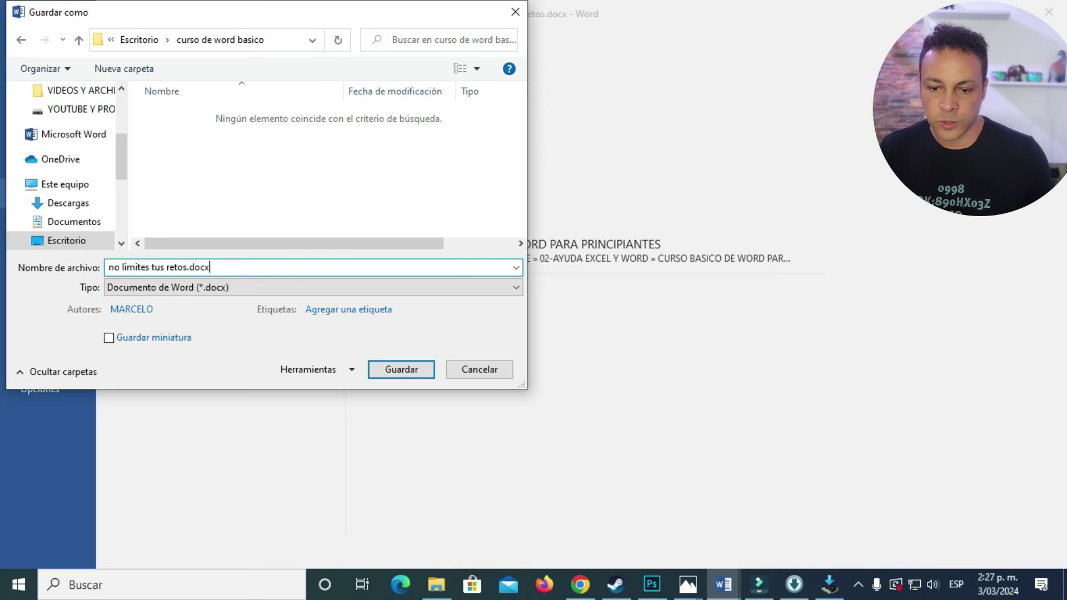
{"action": "key", "text": "ctrl+a"}
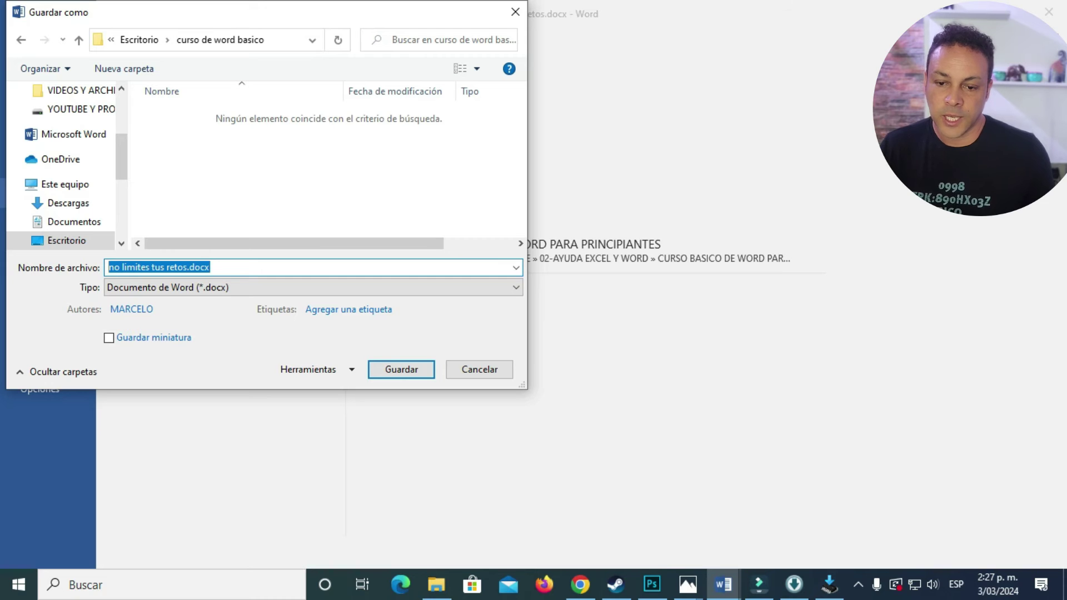
{"action": "left_click", "coordinate": [187, 267]}
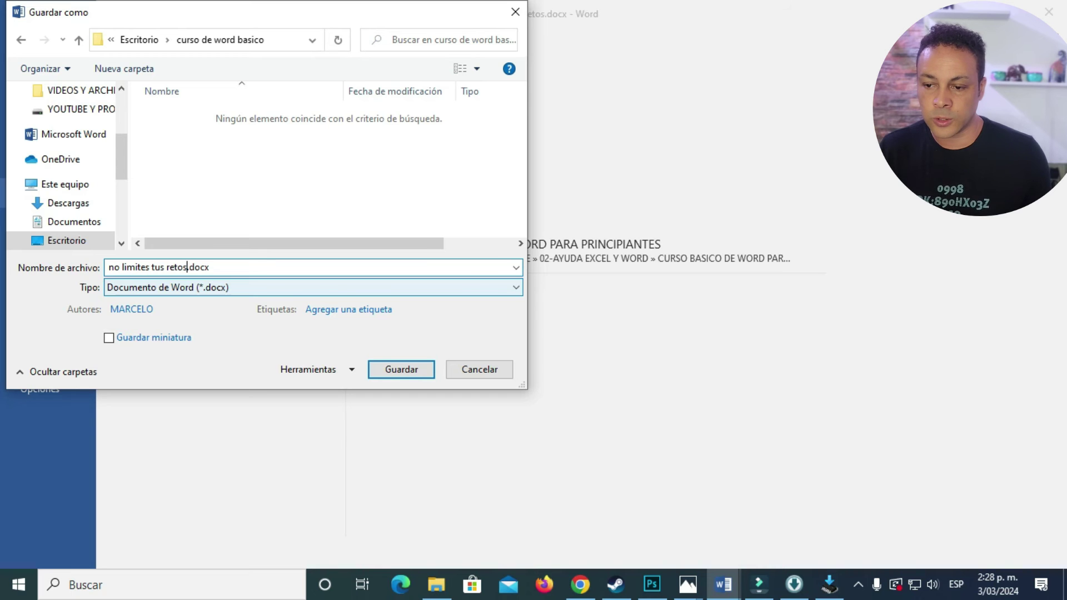
{"action": "left_click", "coordinate": [211, 288]}
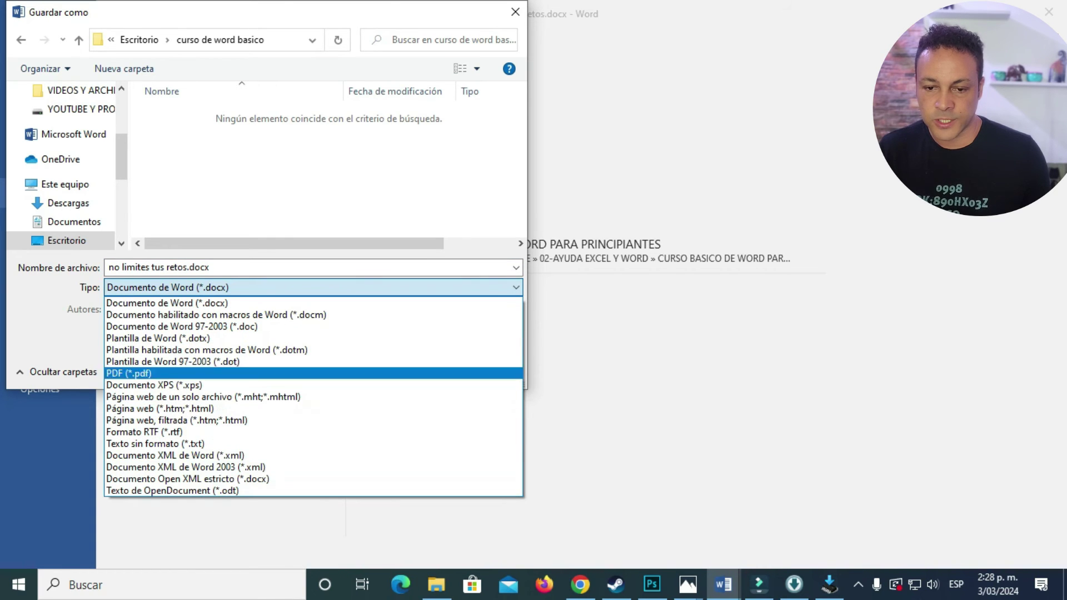
{"action": "left_click", "coordinate": [211, 303]}
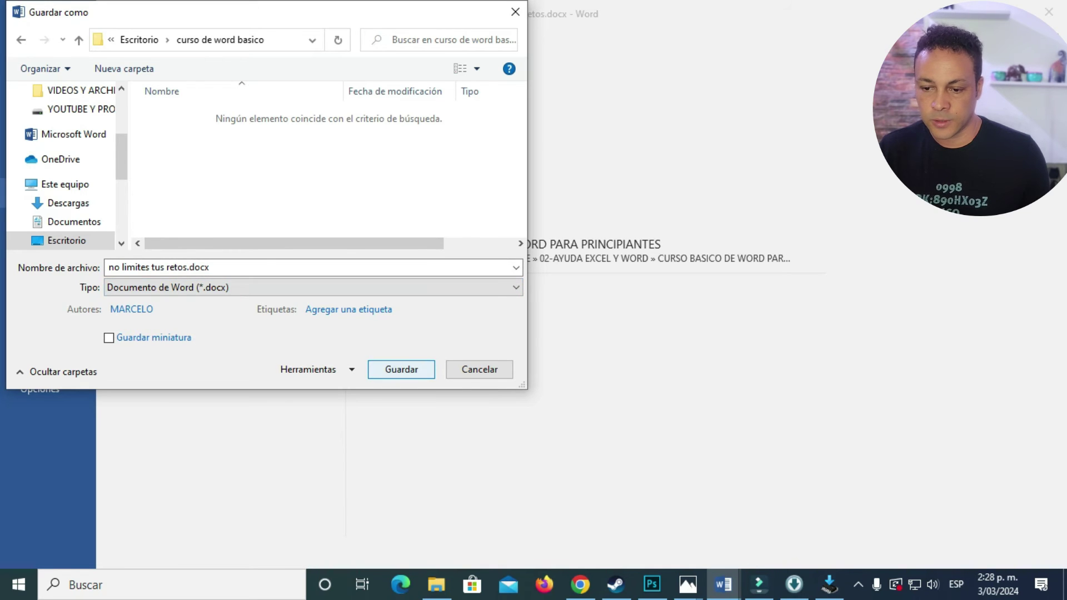
{"action": "left_click", "coordinate": [401, 370]}
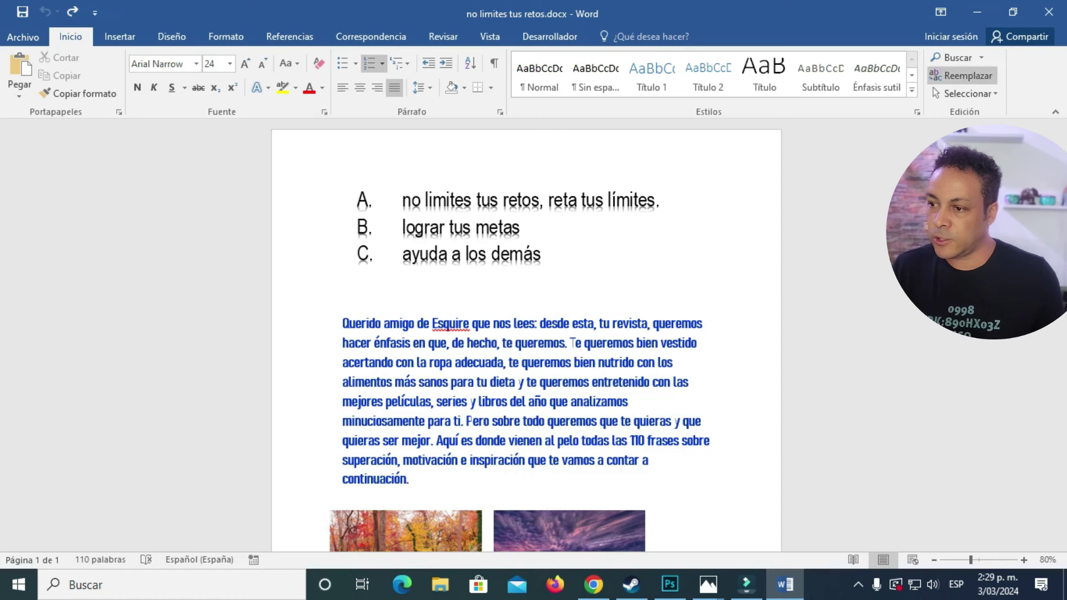
- Close the document and move the curso de word basico folder beneath the Word 2016 shortcut on the desktop
{"action": "left_click", "coordinate": [1049, 12]}
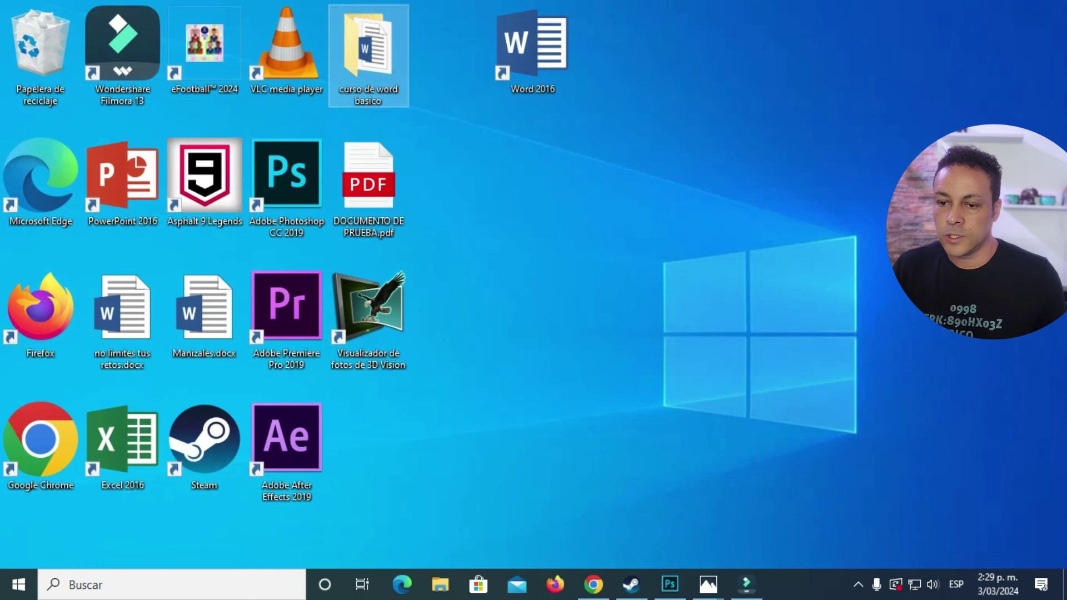
{"action": "left_click_drag", "start_coordinate": [369, 50], "coordinate": [532, 183]}
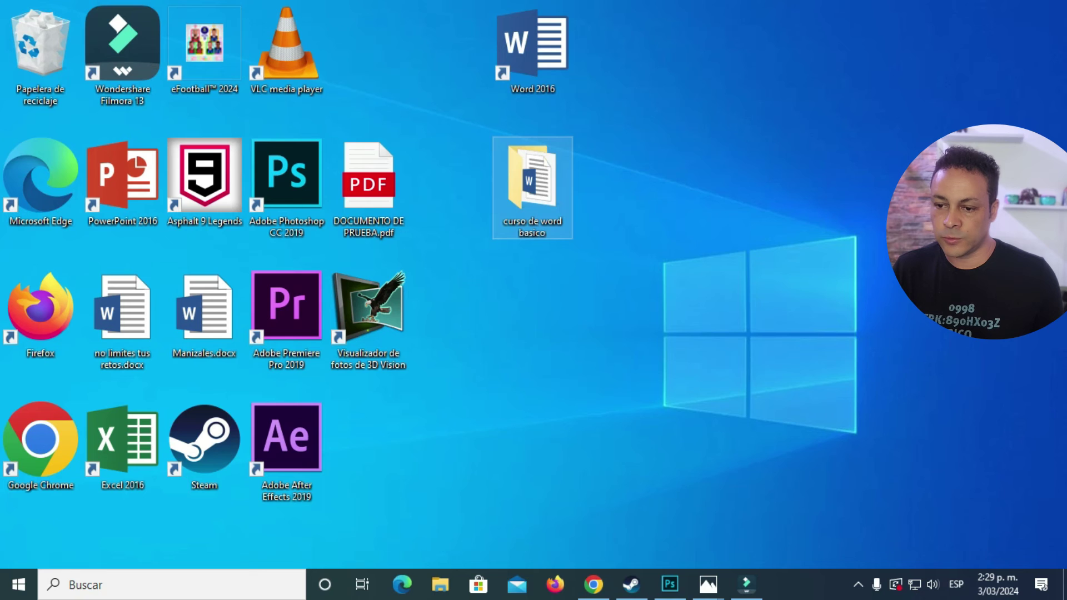
- Open the curso de word basico folder with large icons and reopen no limites tus retos.docx from it
{"action": "key", "text": "Return"}
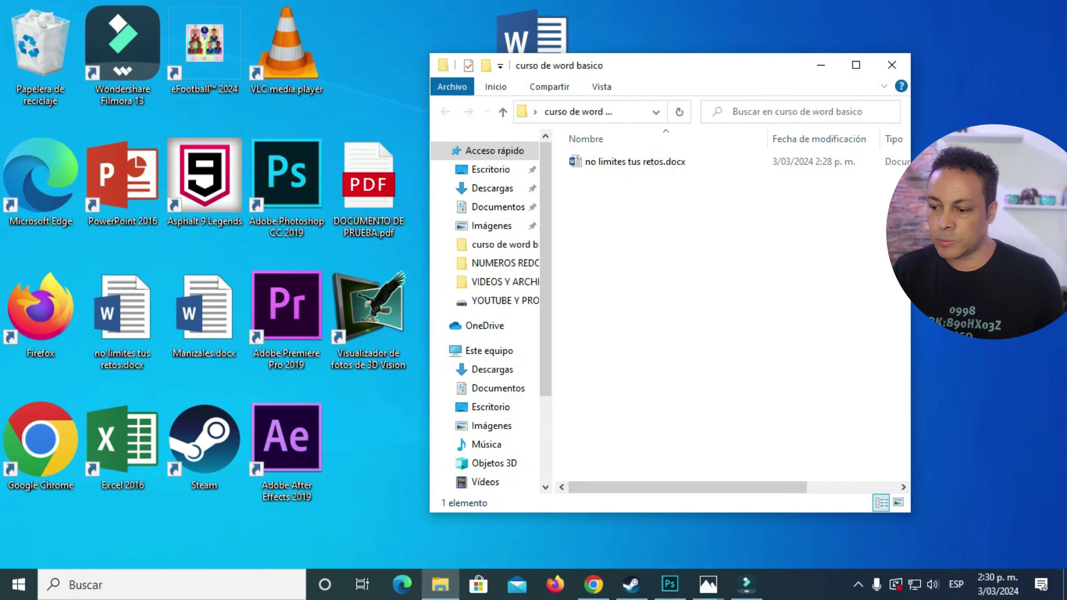
{"action": "left_click", "coordinate": [898, 502]}
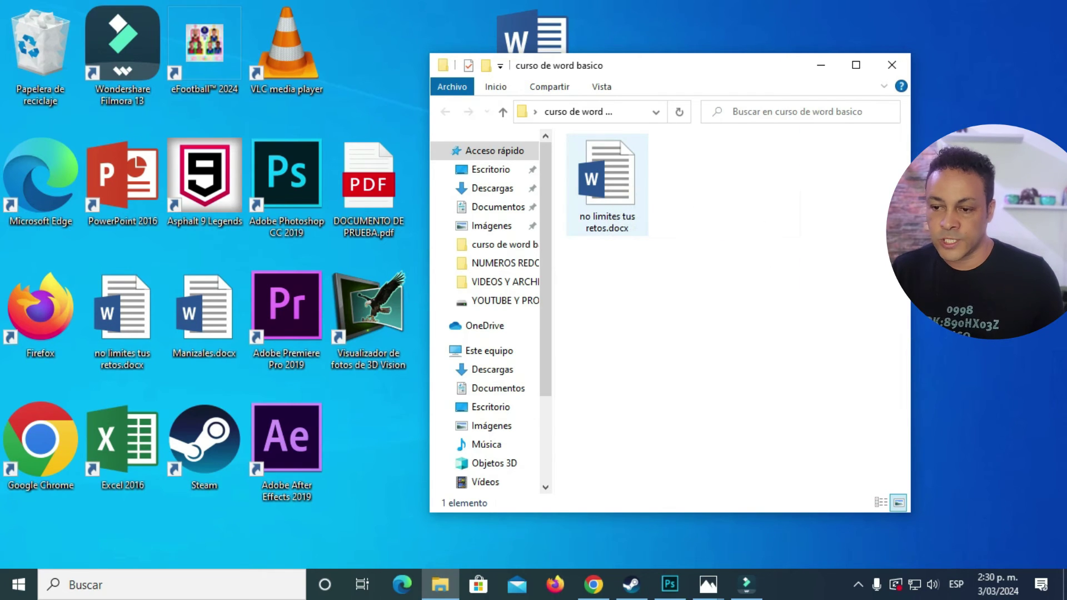
{"action": "double_click", "coordinate": [607, 178]}
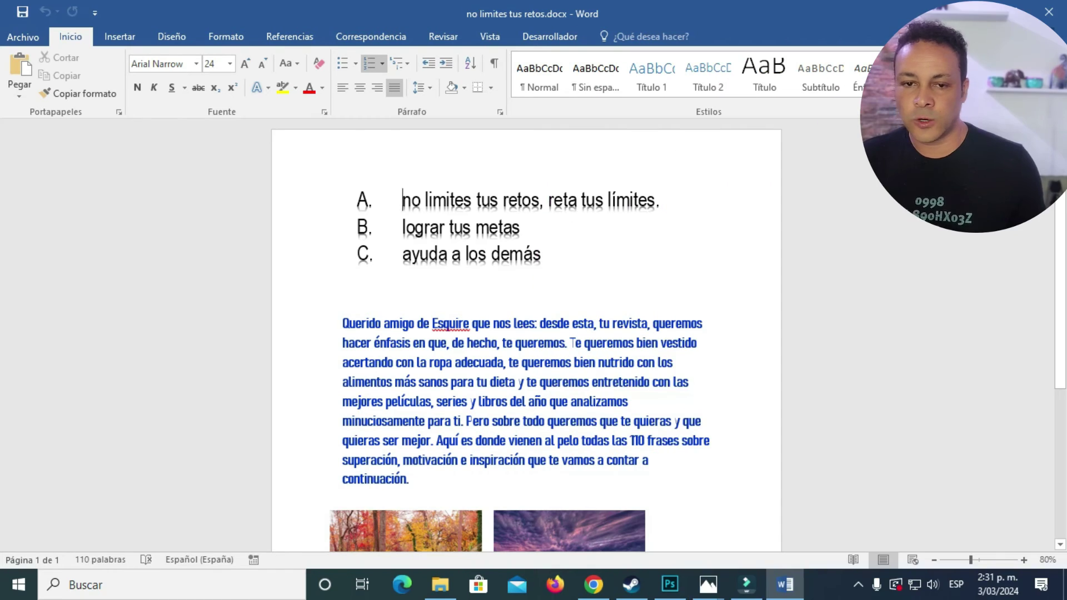
{"action": "left_click", "coordinate": [23, 37]}
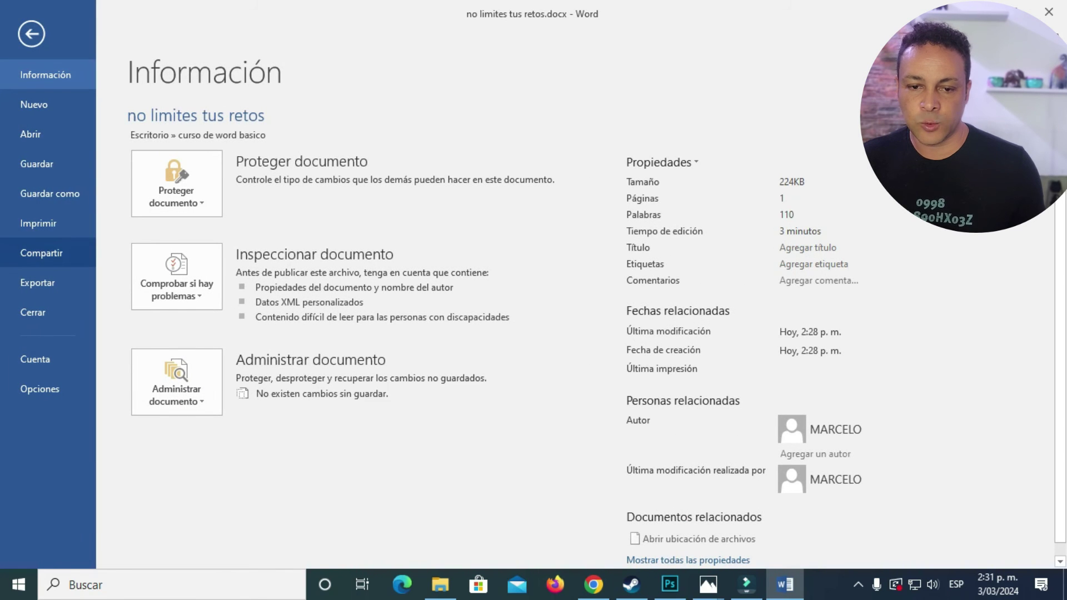
{"action": "left_click", "coordinate": [50, 193]}
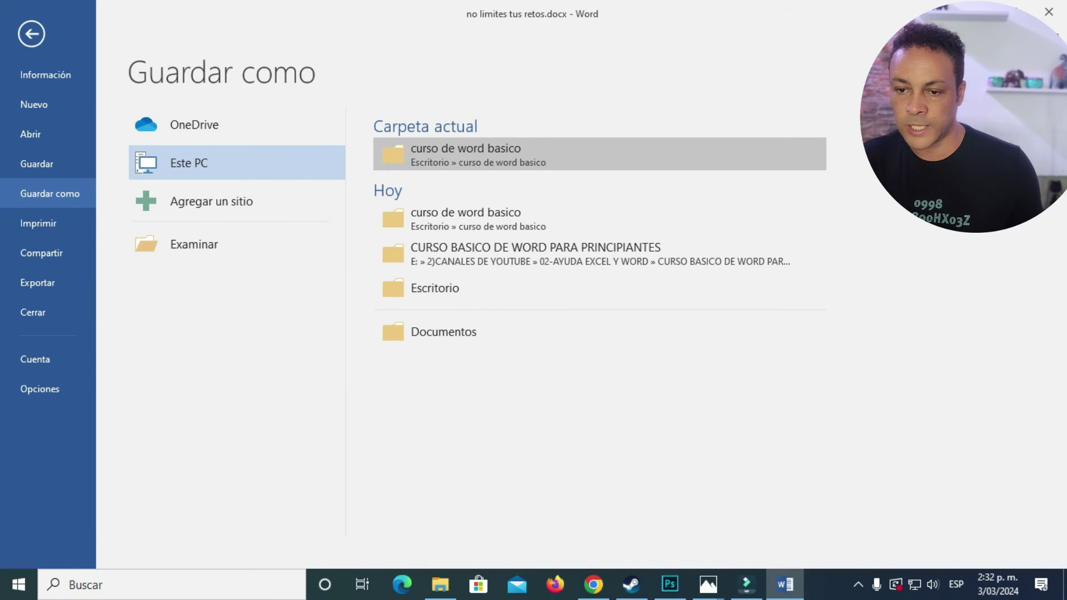
{"action": "left_click", "coordinate": [500, 153]}
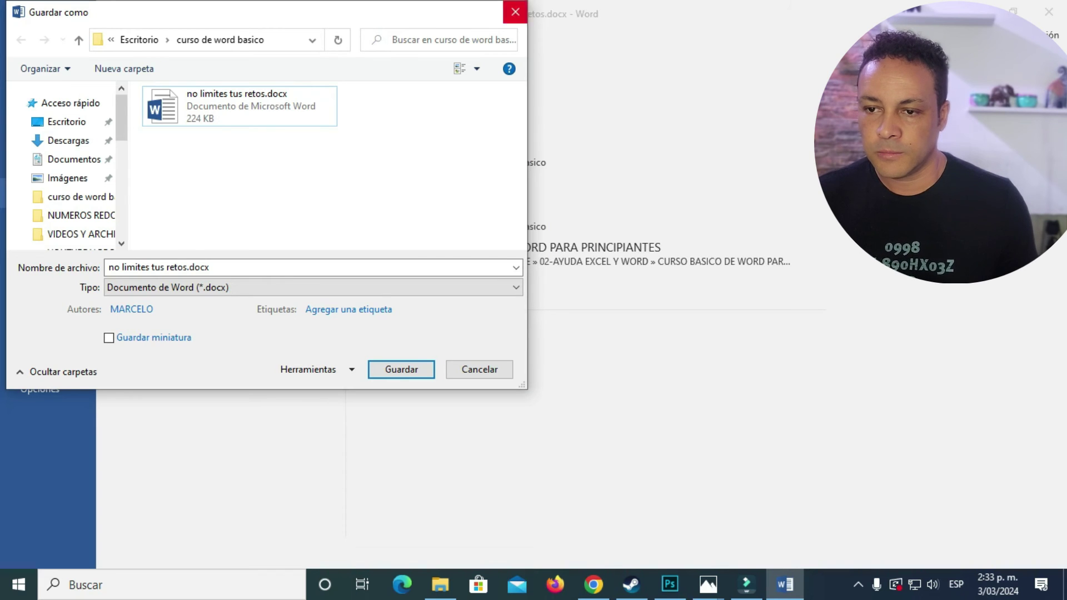
{"action": "left_click", "coordinate": [515, 12]}
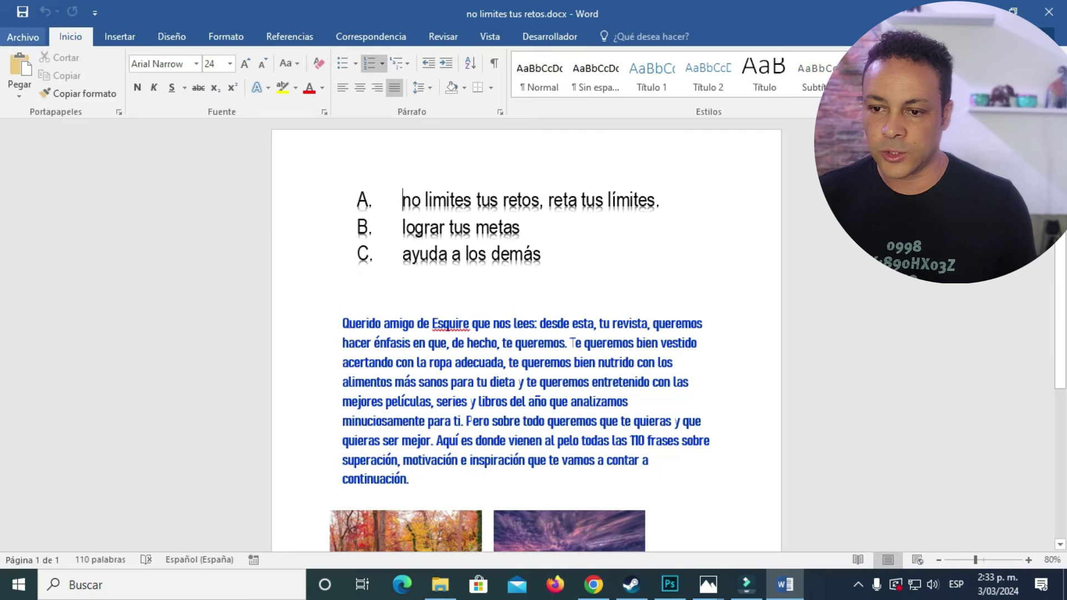
{"action": "left_click", "coordinate": [32, 34]}
- In the folder options, make sure Ocultar las extensiones de archivo para tipos de archivo conocidos is off, and apply the setting
{"action": "left_click", "coordinate": [978, 11]}
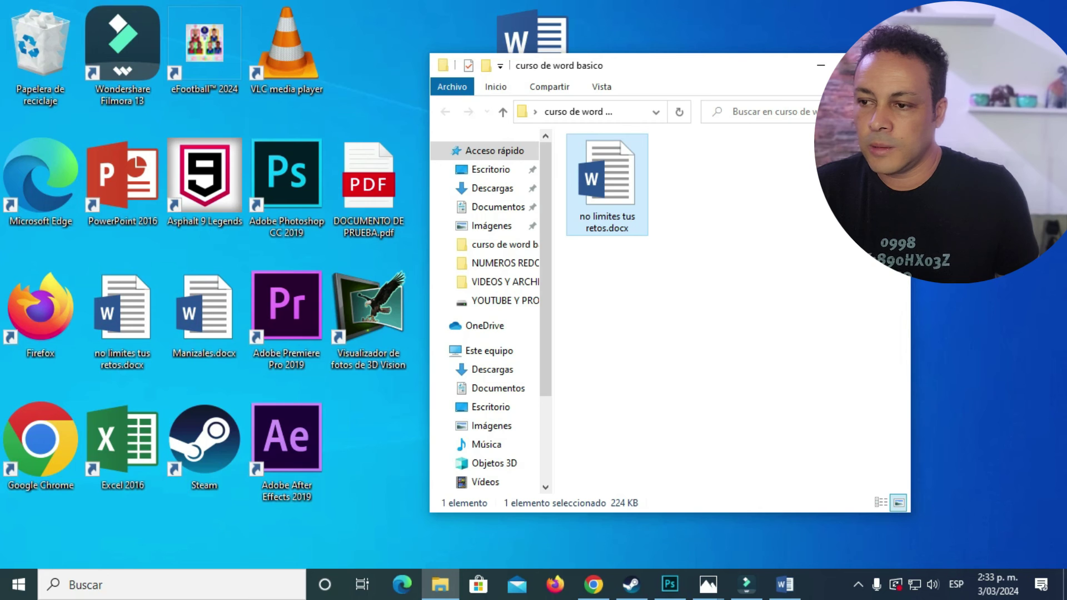
{"action": "left_click", "coordinate": [857, 66]}
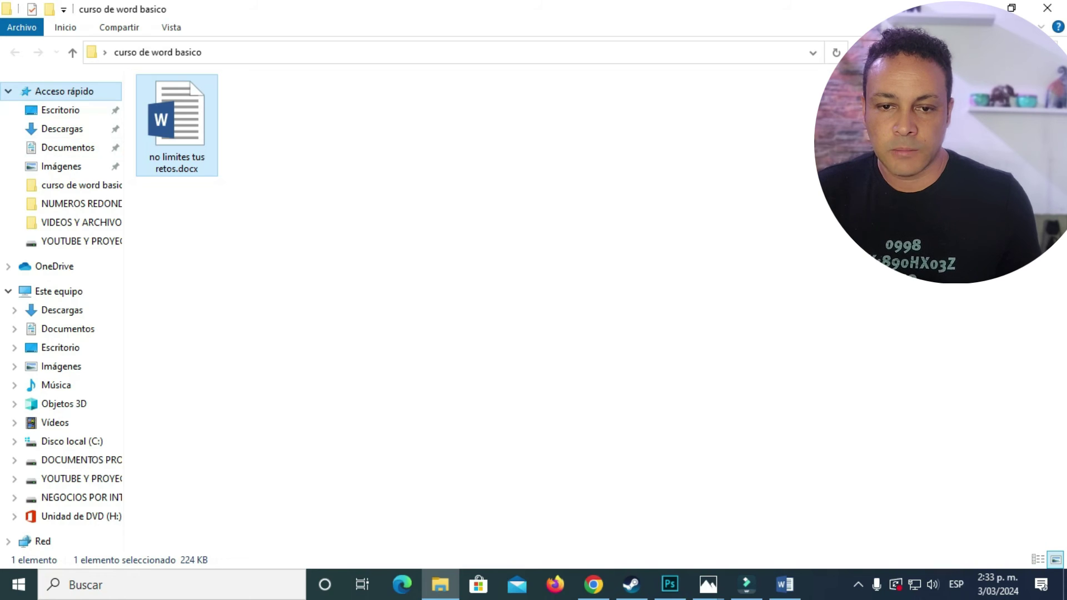
{"action": "right_click", "coordinate": [89, 93]}
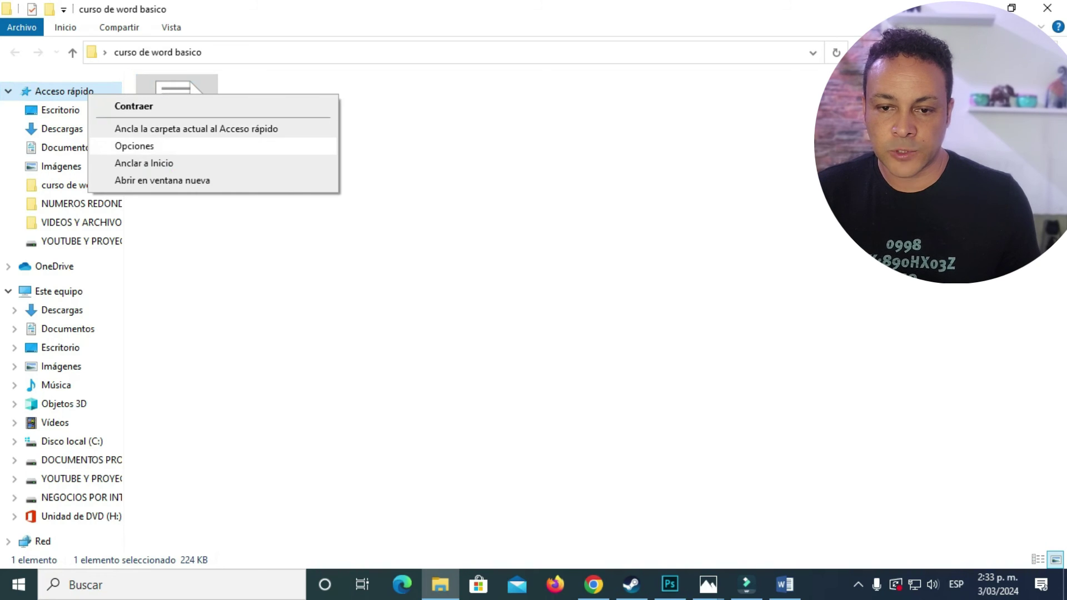
{"action": "left_click", "coordinate": [134, 145]}
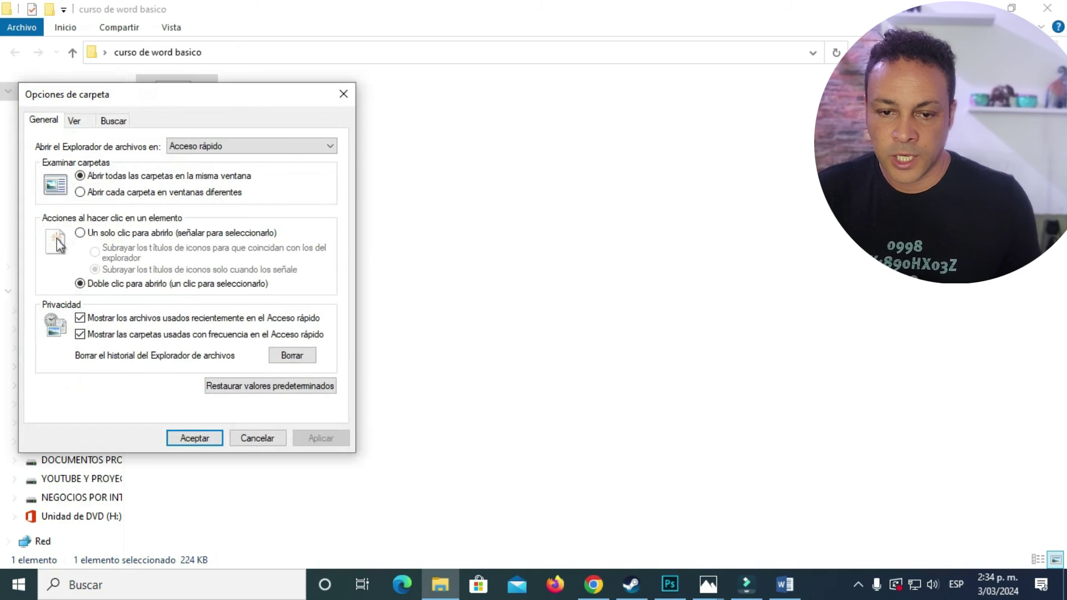
{"action": "left_click", "coordinate": [78, 120]}
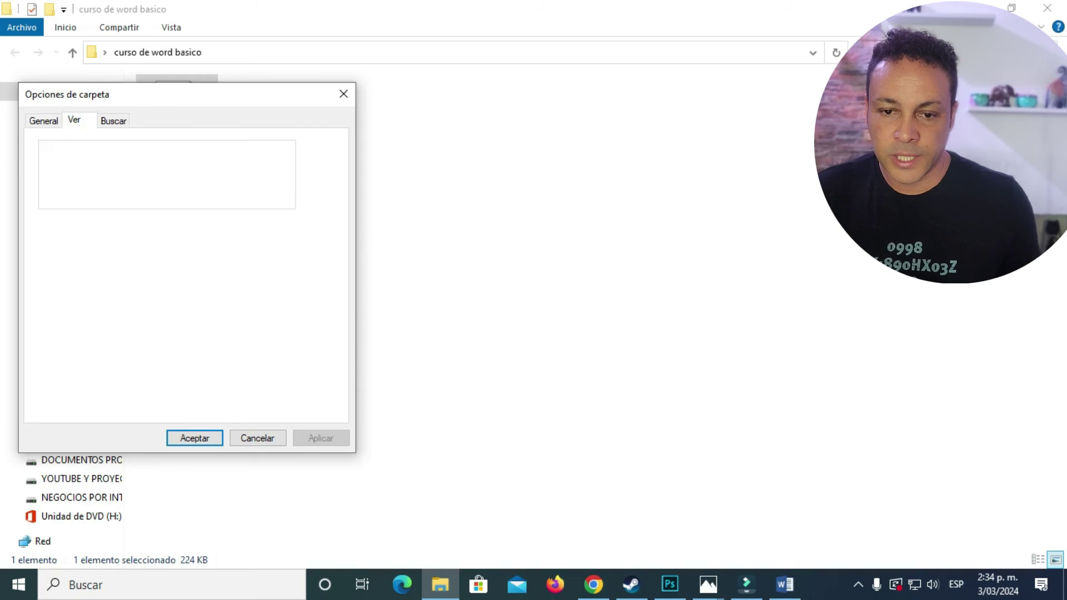
{"action": "scroll", "coordinate": [166, 263], "scroll_direction": "down", "scroll_amount": 3}
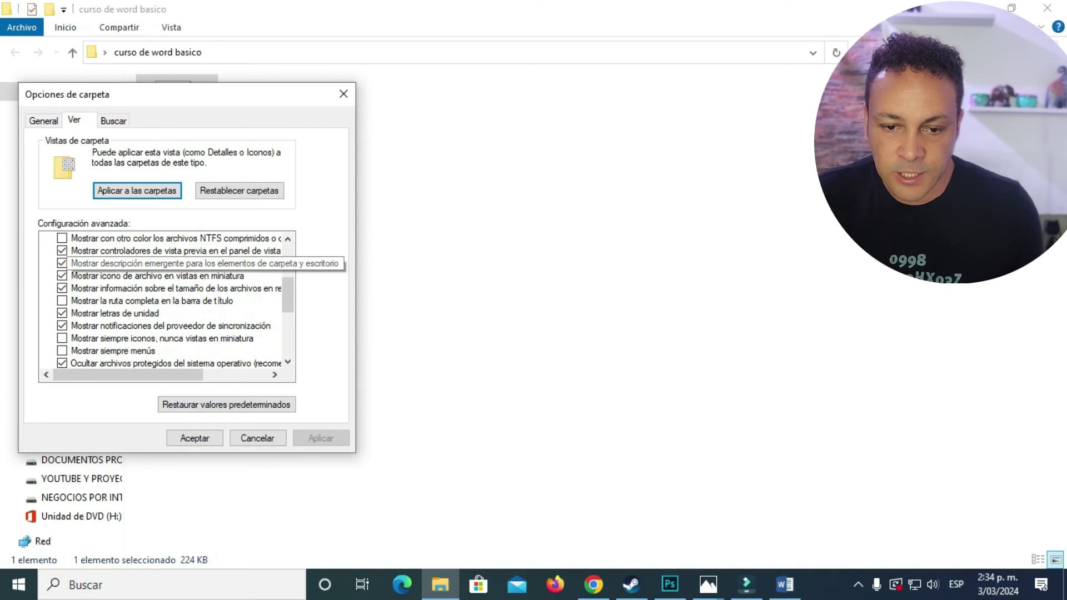
{"action": "scroll", "coordinate": [167, 276], "scroll_direction": "down", "scroll_amount": 3}
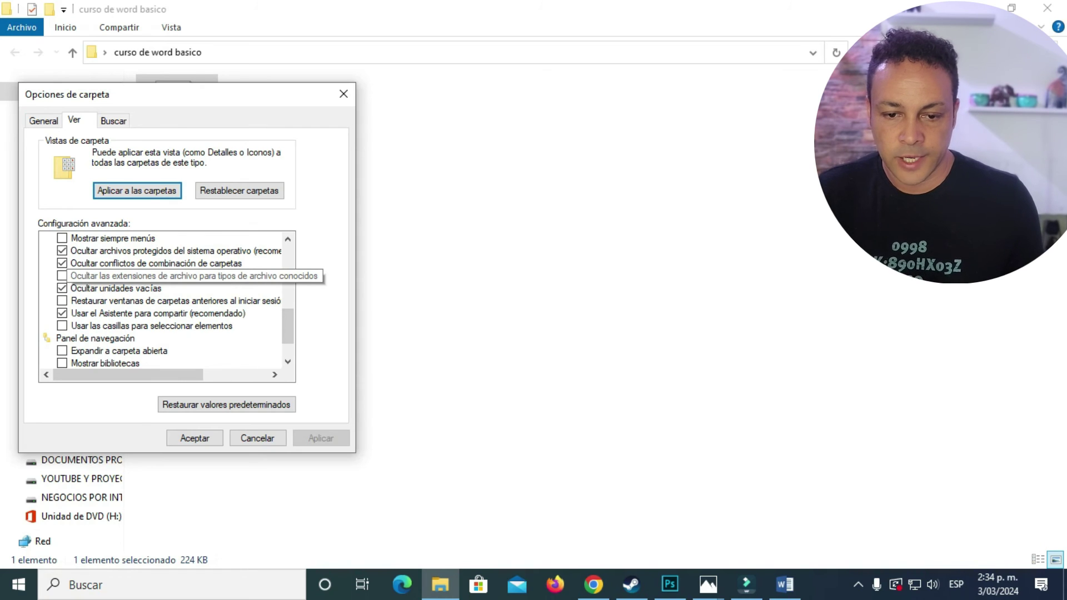
{"action": "left_click", "coordinate": [62, 275]}
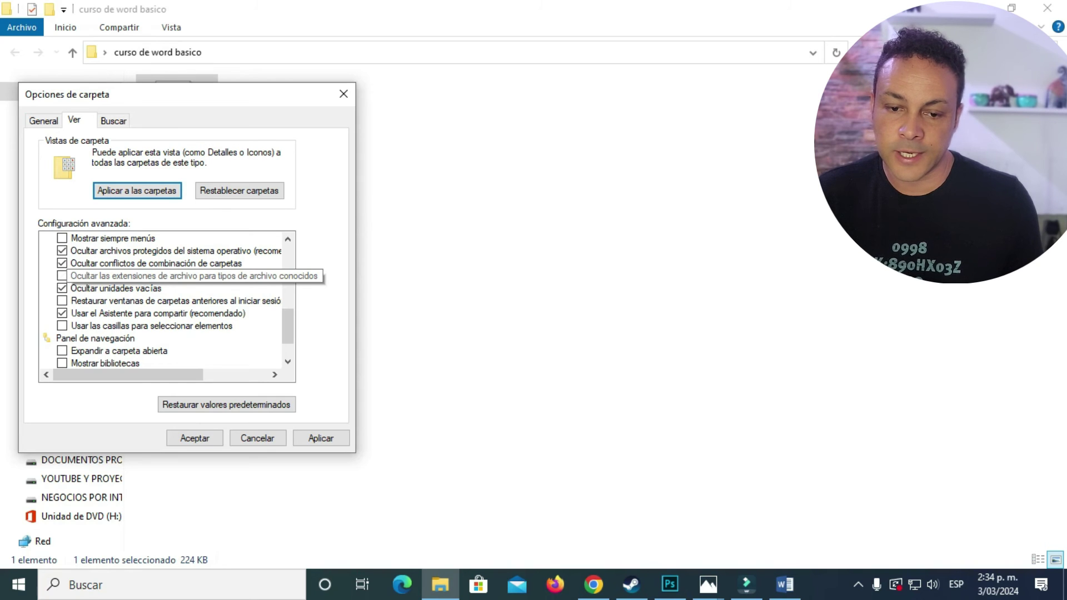
{"action": "left_click", "coordinate": [321, 438]}
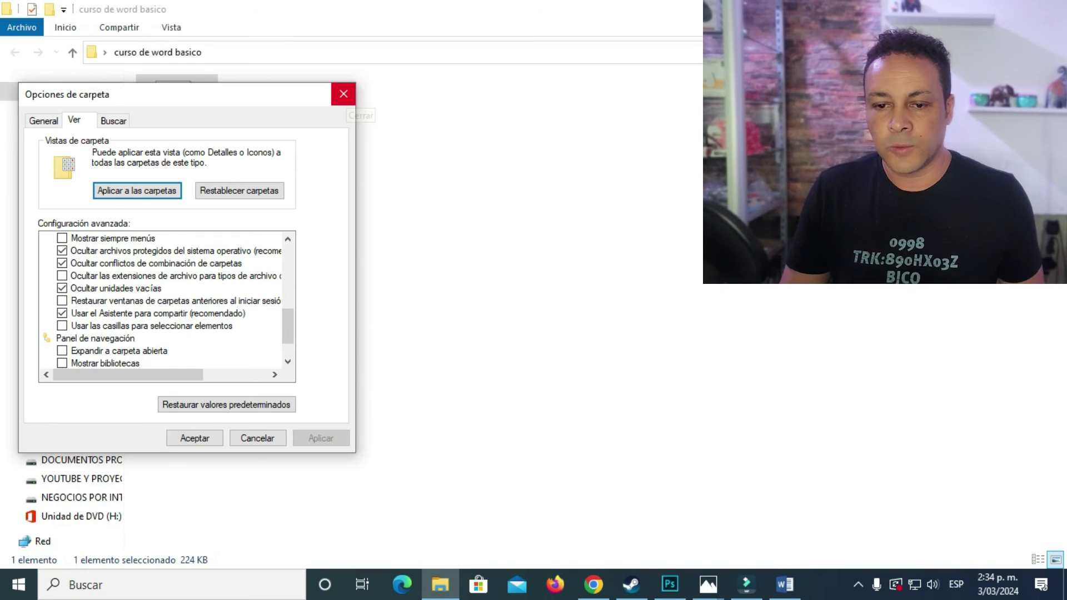
{"action": "left_click", "coordinate": [344, 93]}
- Return to the Word document and save a PDF copy named no limites tus retos.pdf in the curso de word basico folder
{"action": "left_click", "coordinate": [977, 8]}
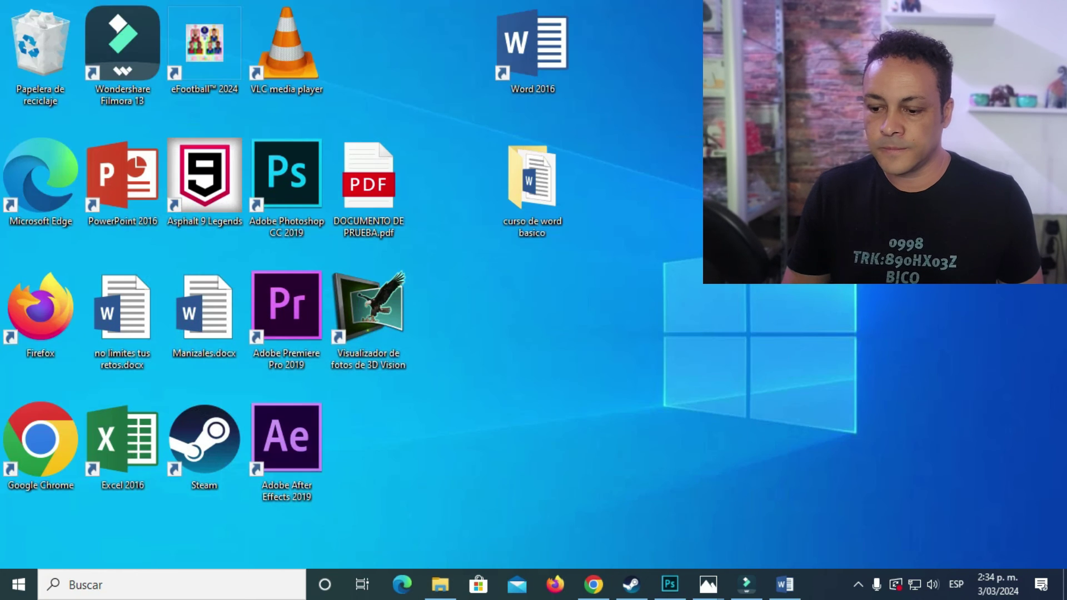
{"action": "left_click", "coordinate": [784, 584]}
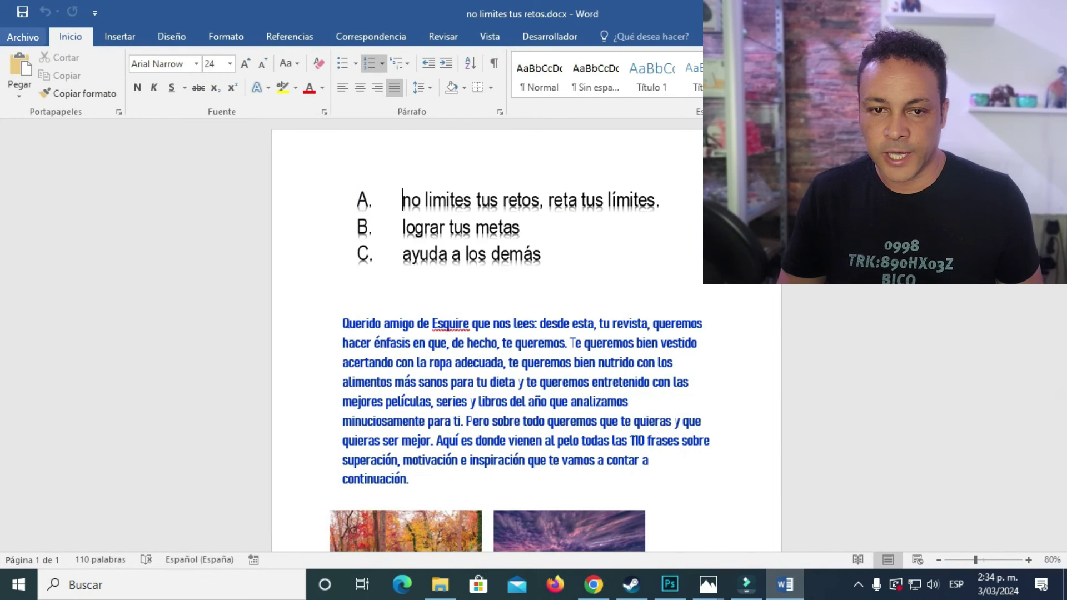
{"action": "left_click", "coordinate": [23, 37]}
{"action": "left_click", "coordinate": [49, 194]}
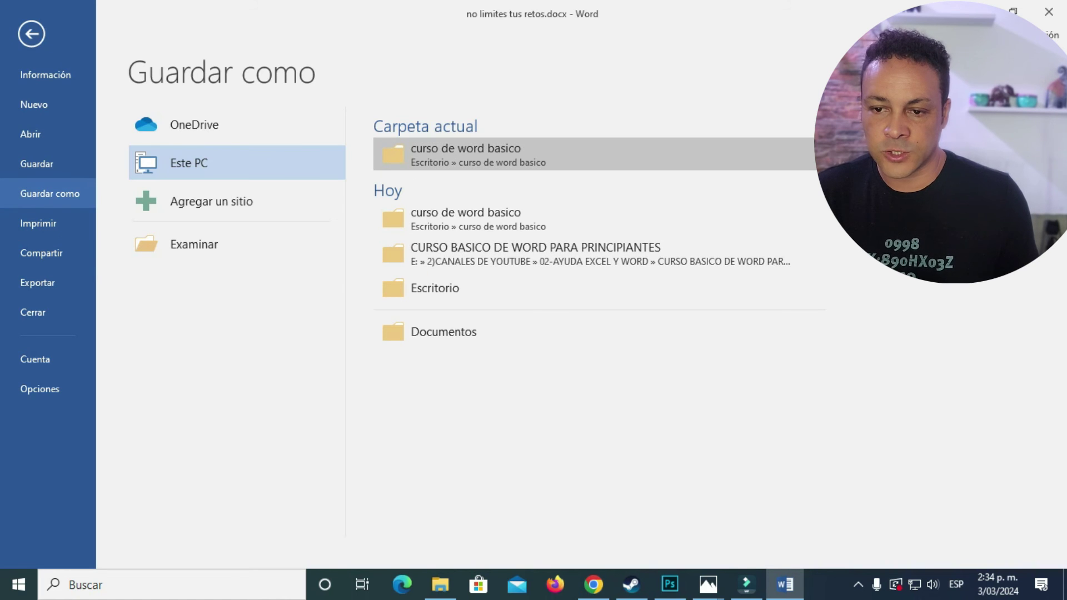
{"action": "left_click", "coordinate": [450, 158]}
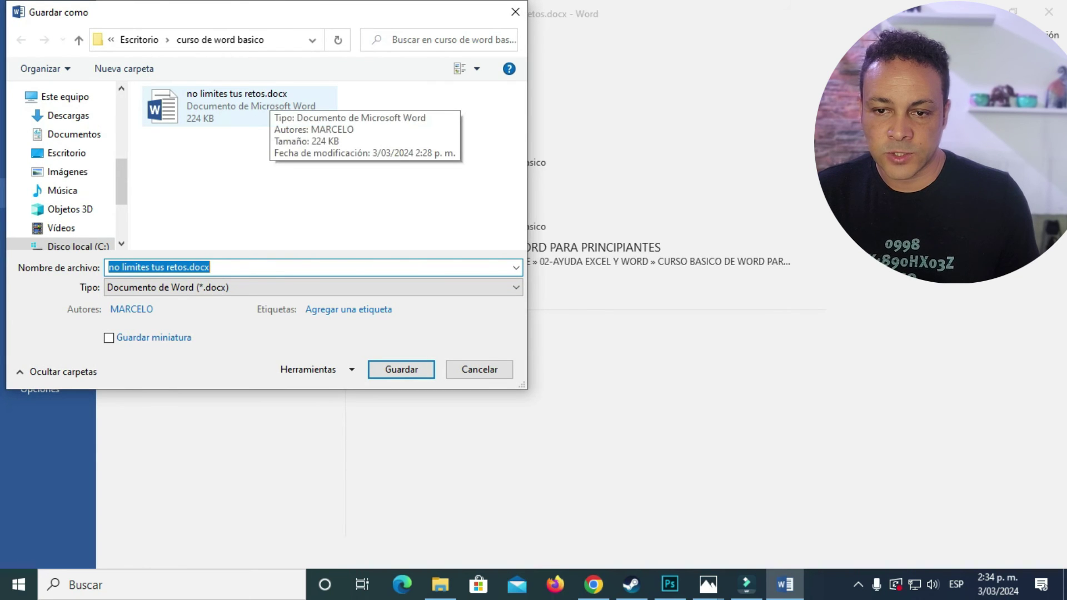
{"action": "left_click_drag", "start_coordinate": [216, 268], "coordinate": [108, 268]}
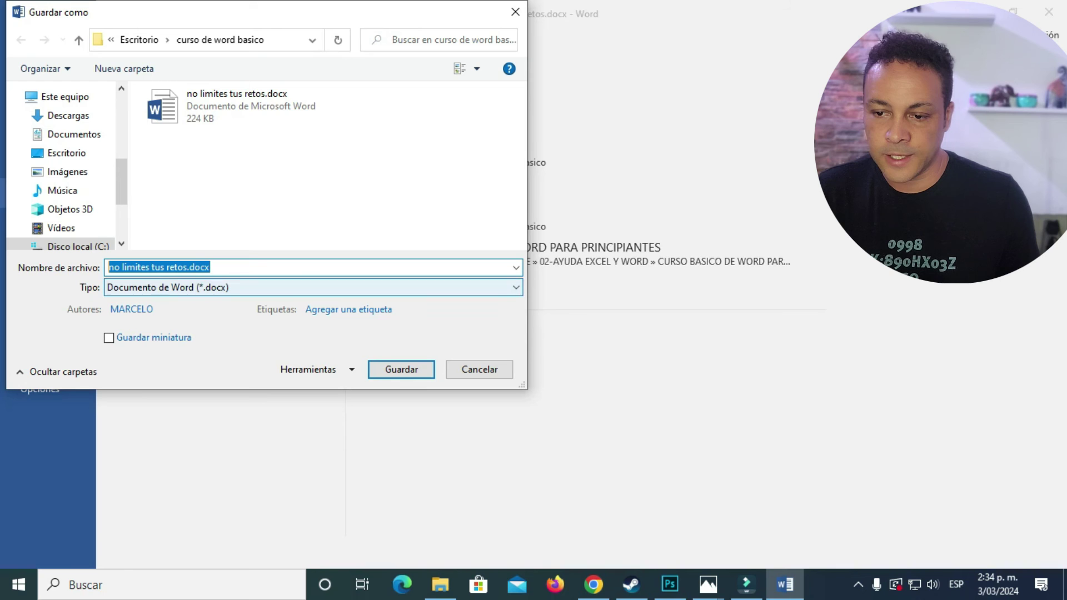
{"action": "left_click", "coordinate": [314, 287]}
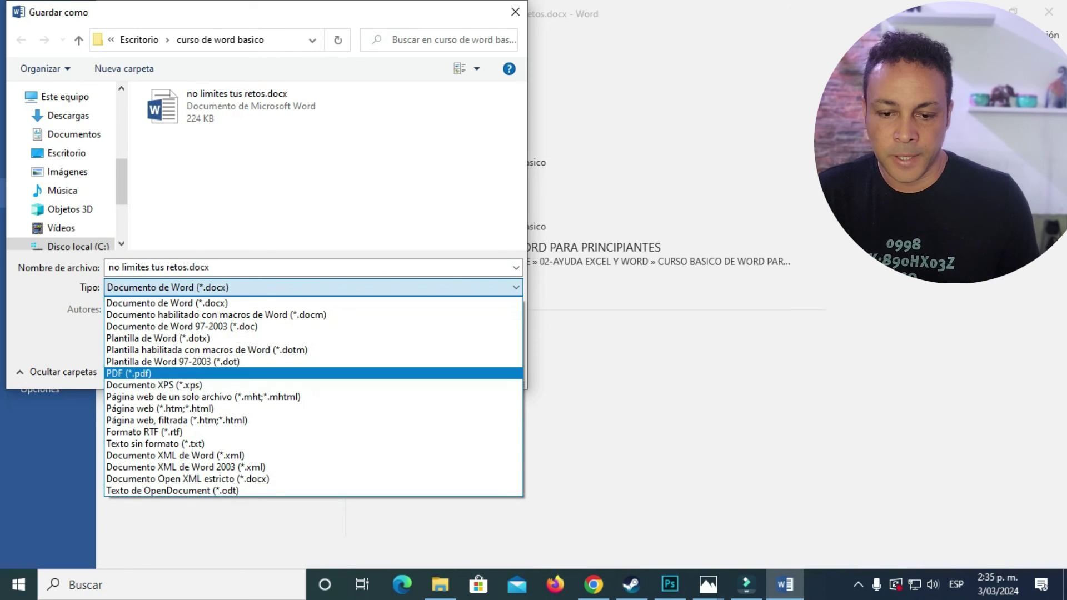
{"action": "left_click", "coordinate": [128, 372]}
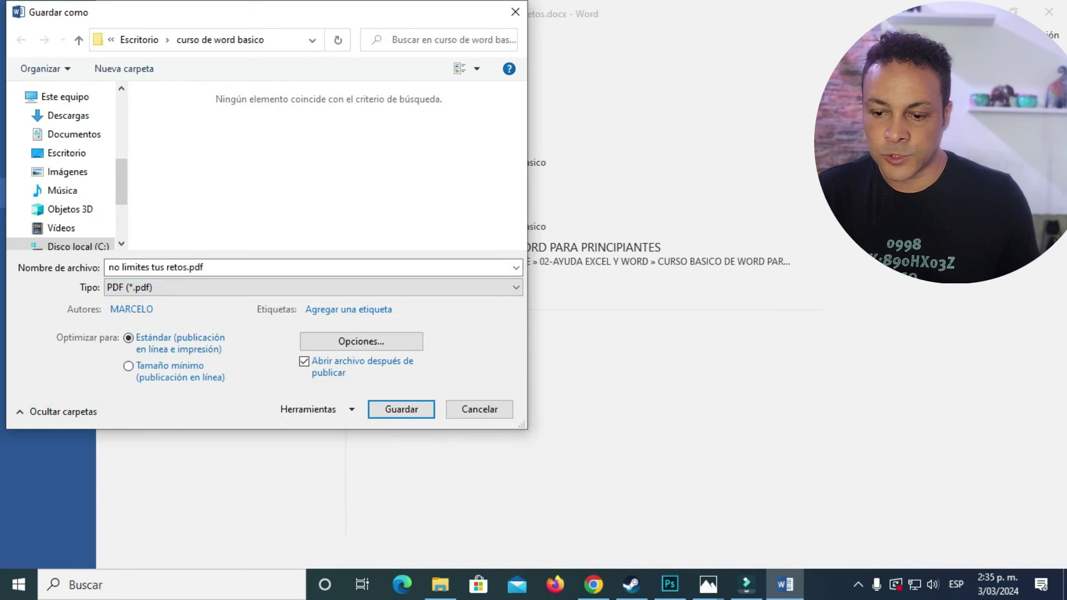
{"action": "key", "text": "Return"}
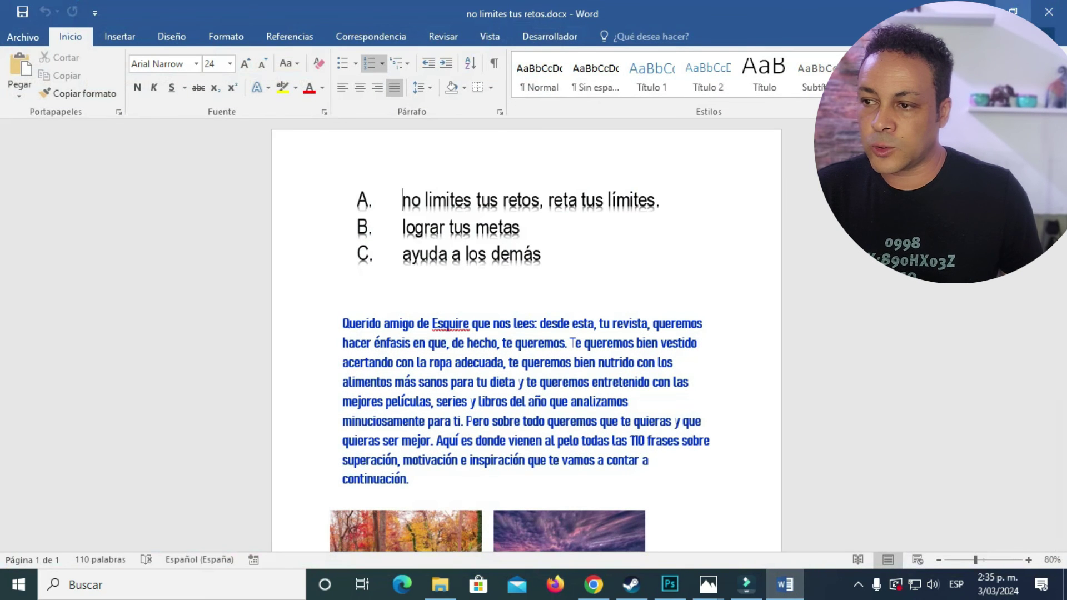
- Minimize the document and check the saved PDF file in the curso de word basico folder on the desktop
{"action": "left_click", "coordinate": [978, 11]}
{"action": "double_click", "coordinate": [532, 187]}
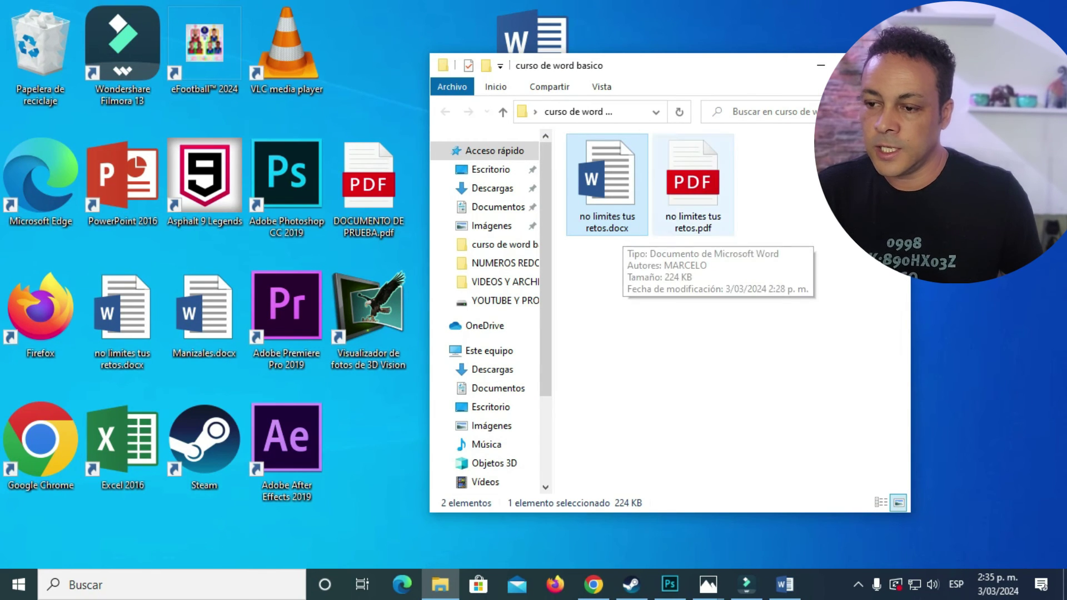
{"action": "left_click", "coordinate": [693, 183]}
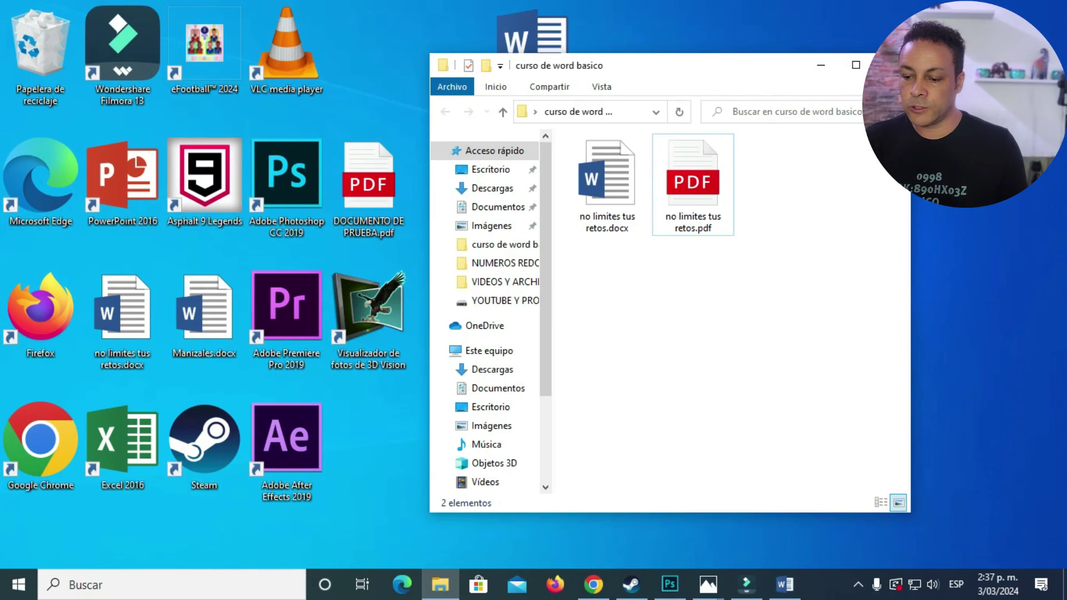
- Switch to Chrome, open the Gmail inbox in a new browser tab, and start composing a new message
{"action": "left_click", "coordinate": [594, 585]}
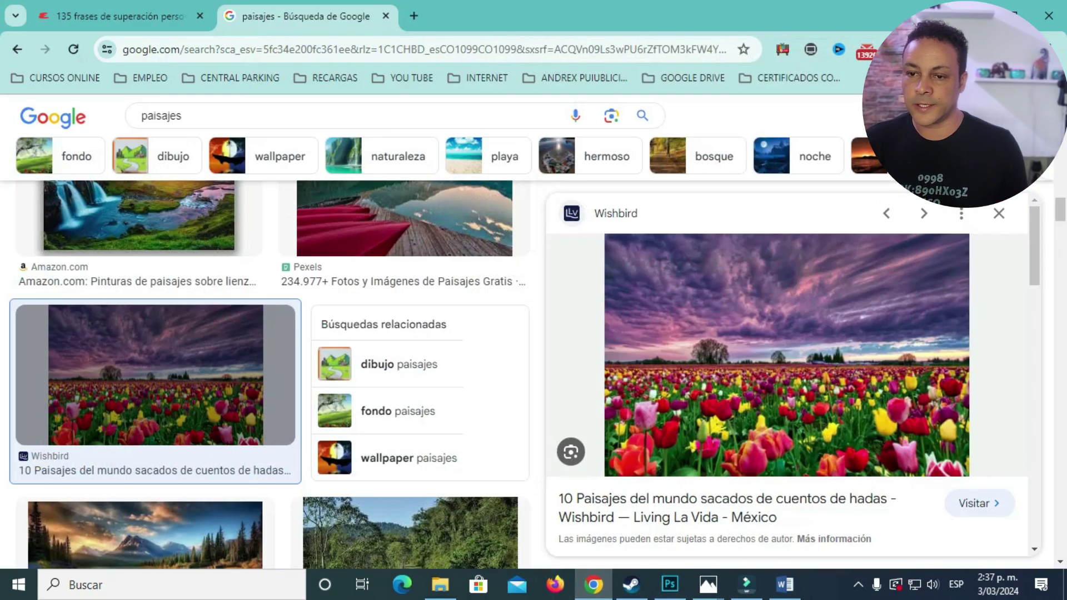
{"action": "key", "text": "ctrl+t"}
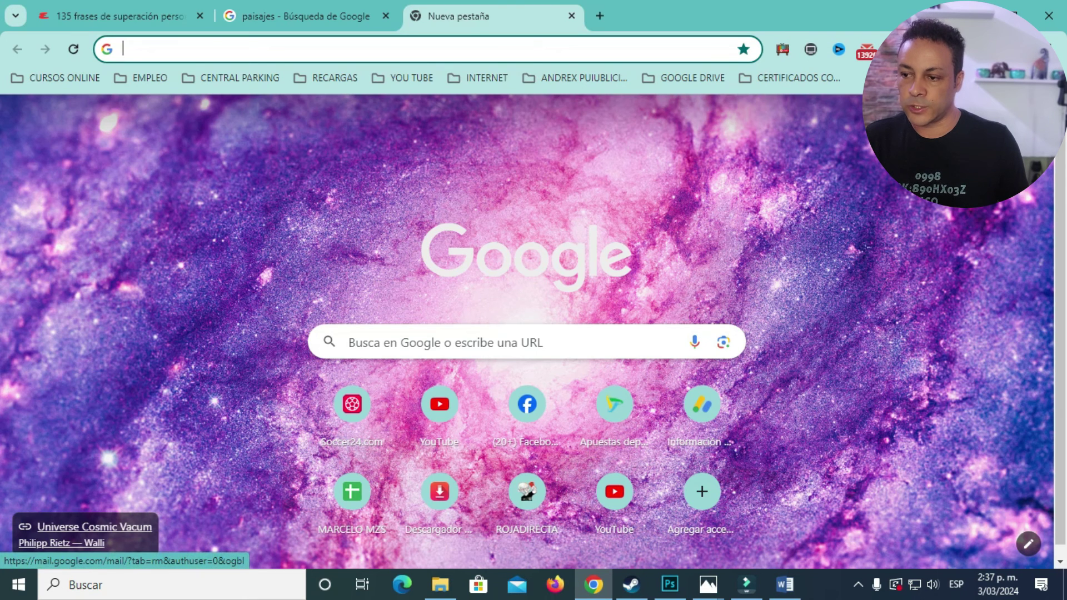
{"action": "left_click", "coordinate": [887, 117]}
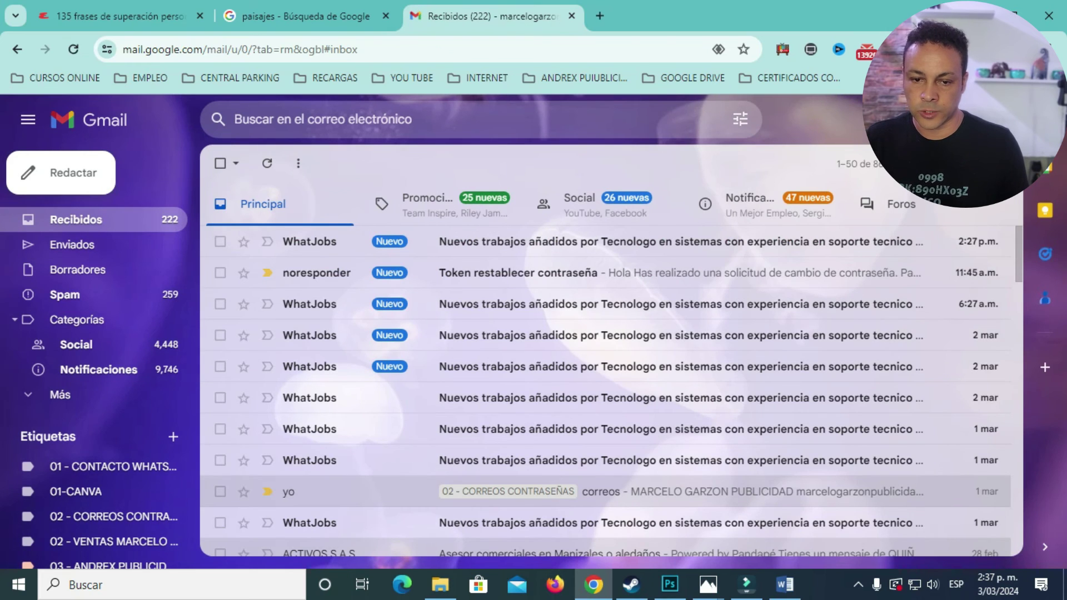
{"action": "key", "text": "c"}
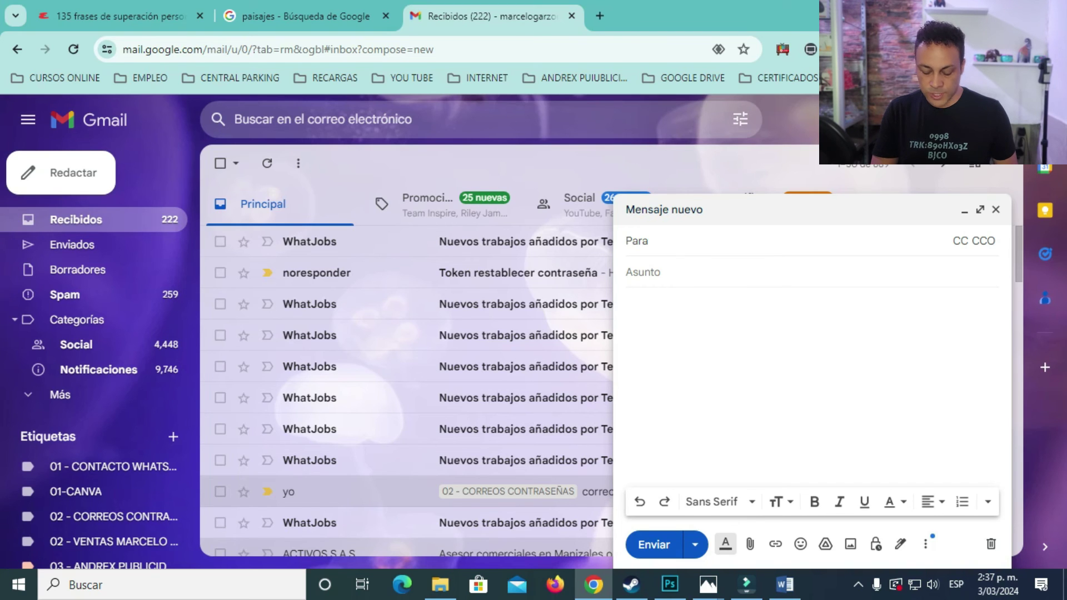
- Address the message to two saved contacts, using the first suggestion for "ma" and the first suggestion for "d"
{"action": "type", "text": "ma"}
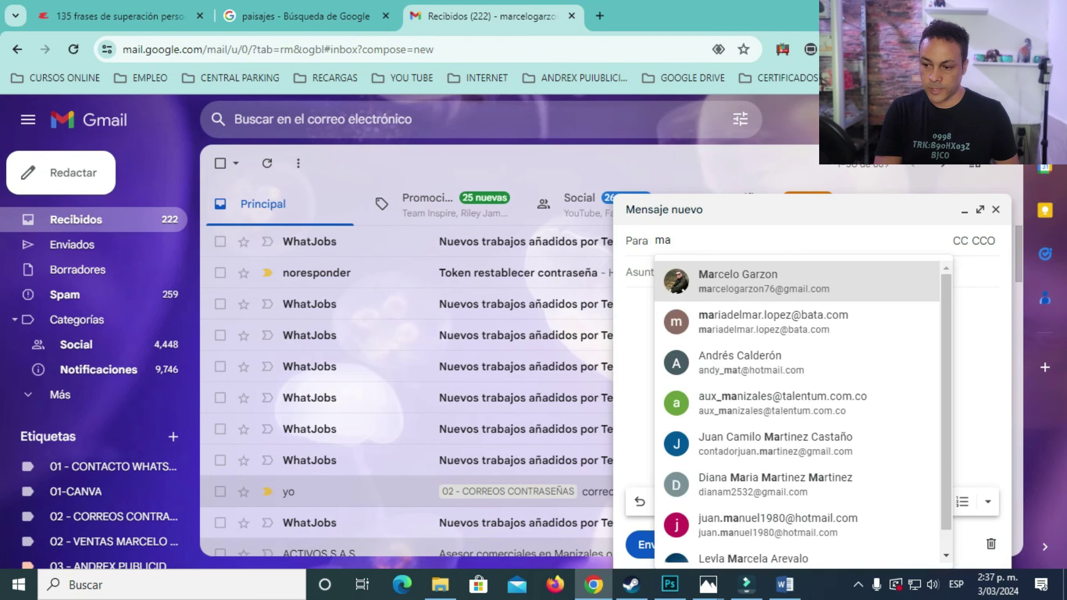
{"action": "key", "text": "Return"}
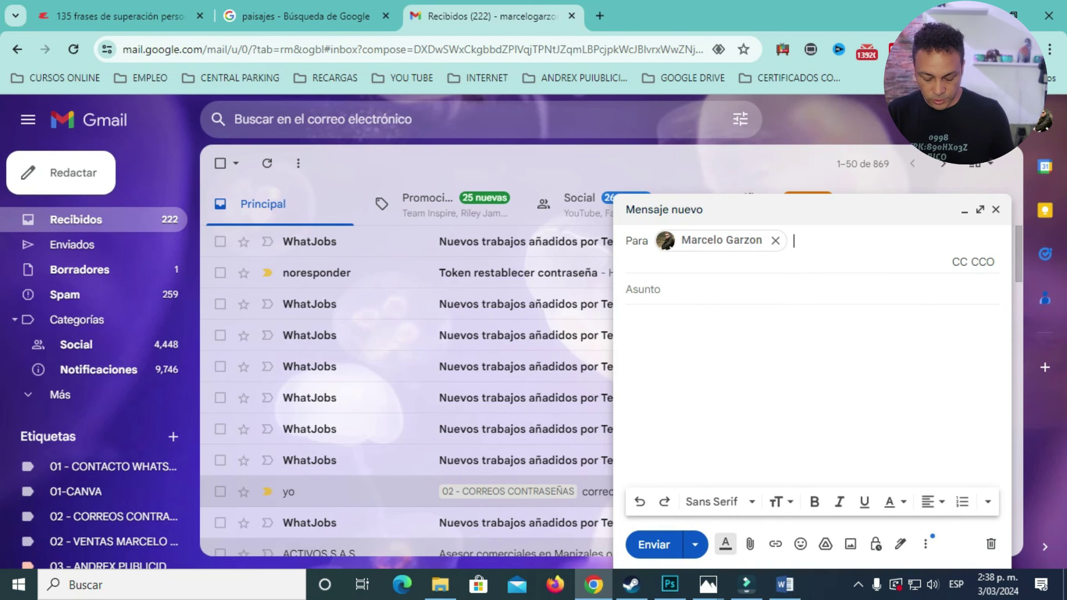
{"action": "type", "text": "d"}
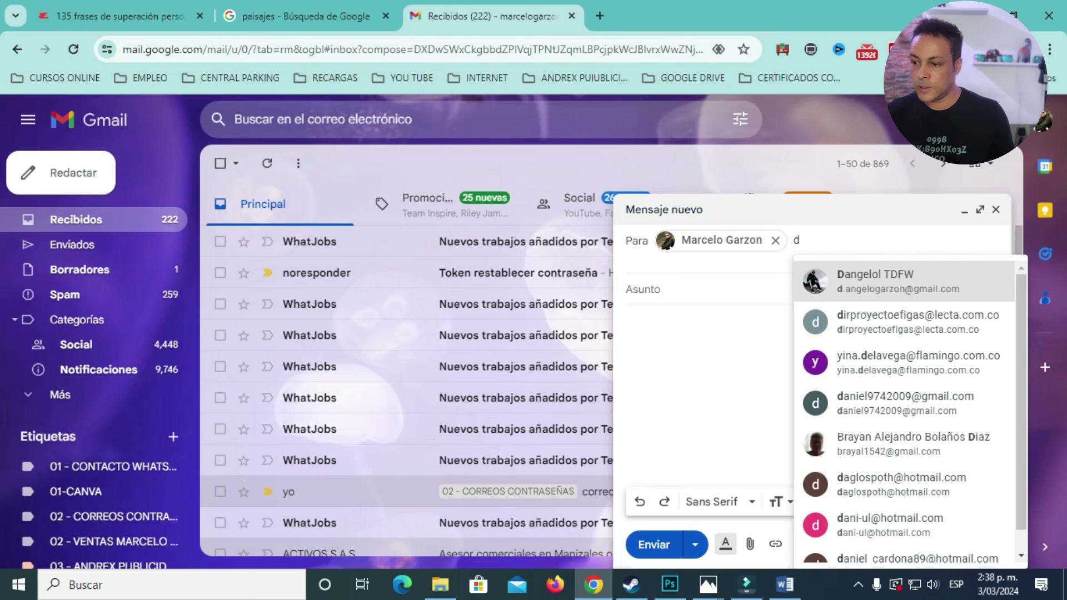
{"action": "key", "text": "Return"}
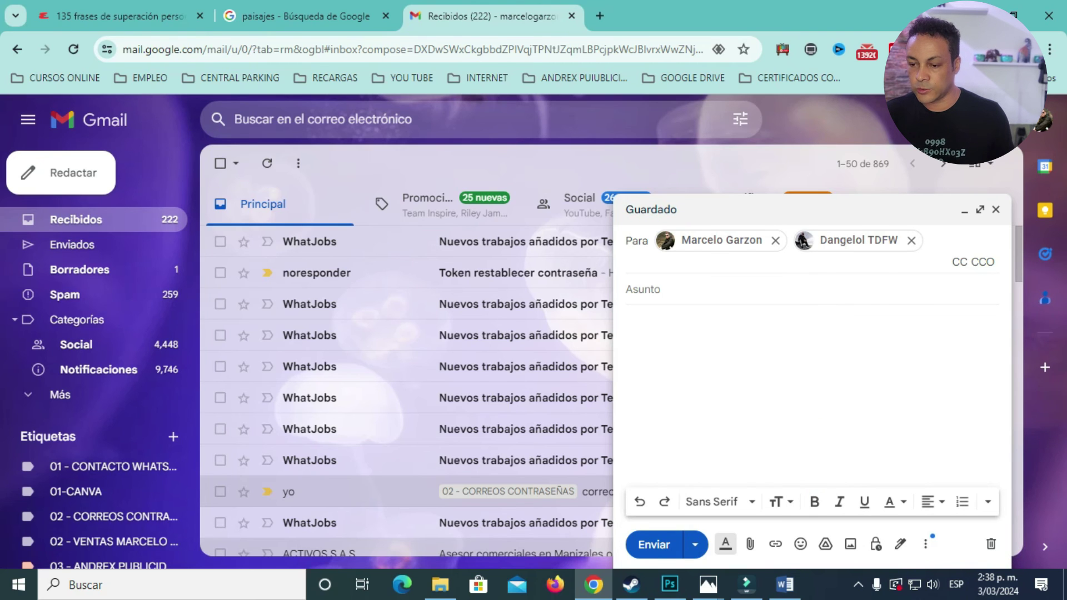
- Enter the subject "archivos de la clase de word basico" and the message text "buenas tardes , envio los archivos solicitados"
{"action": "key", "text": "Tab"}
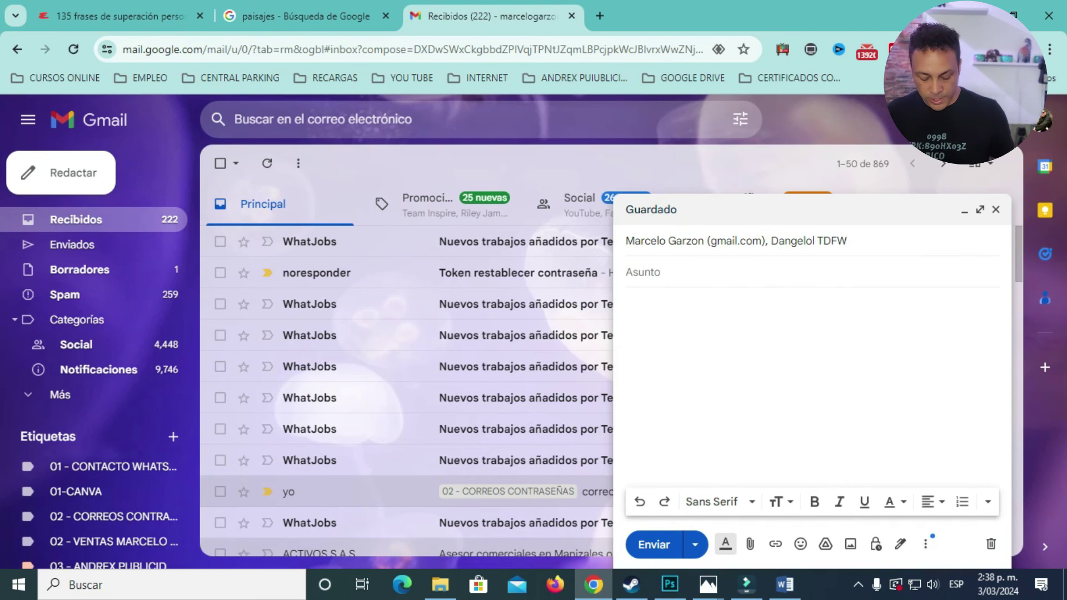
{"action": "type", "text": "ar"}
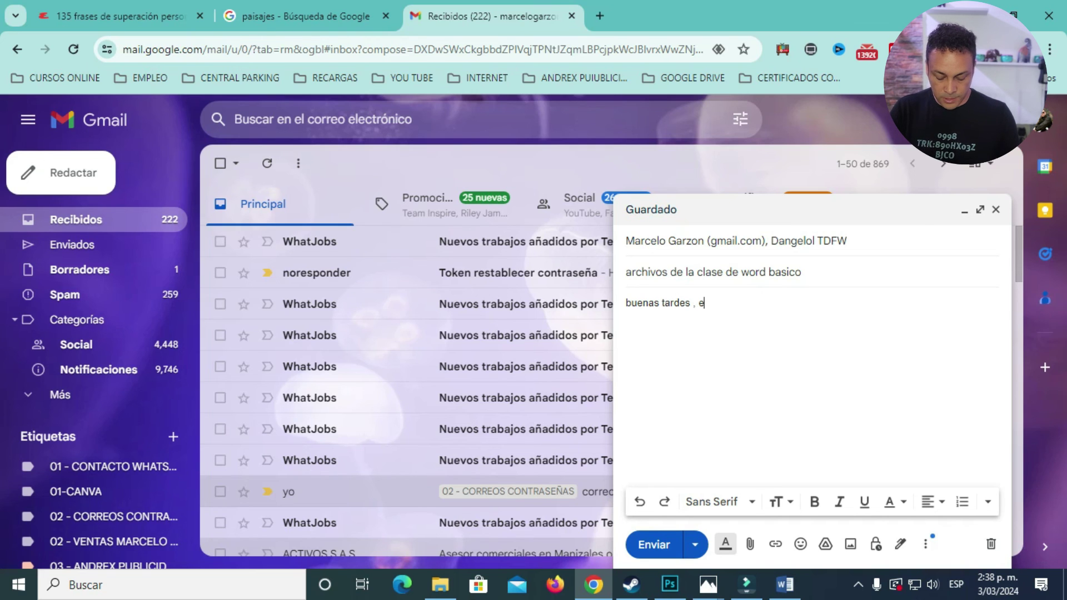
{"action": "type", "text": "nvio los archiv"}
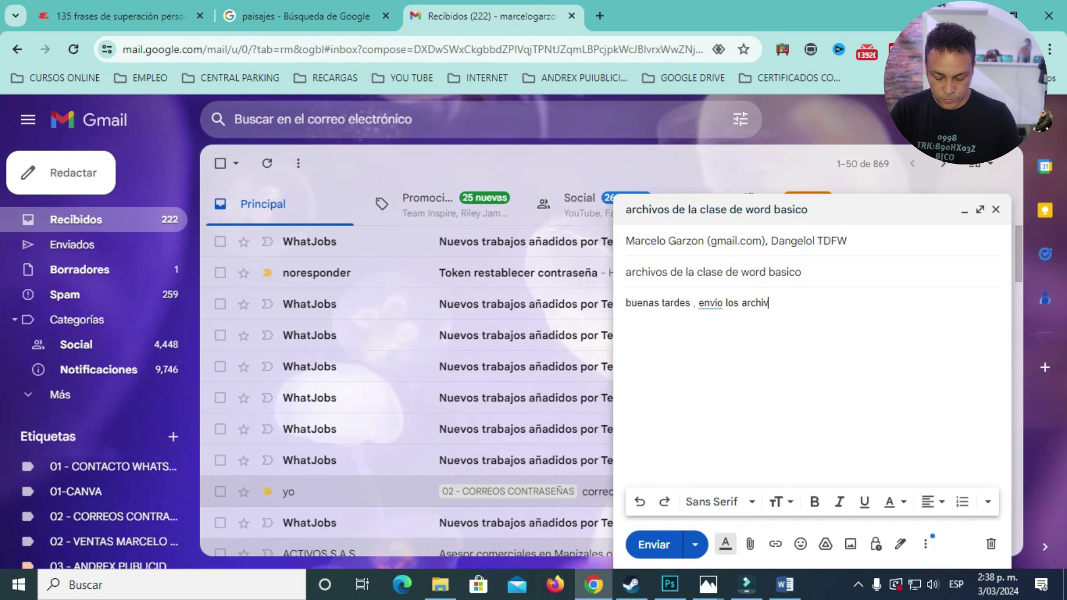
{"action": "type", "text": "os solicitados"}
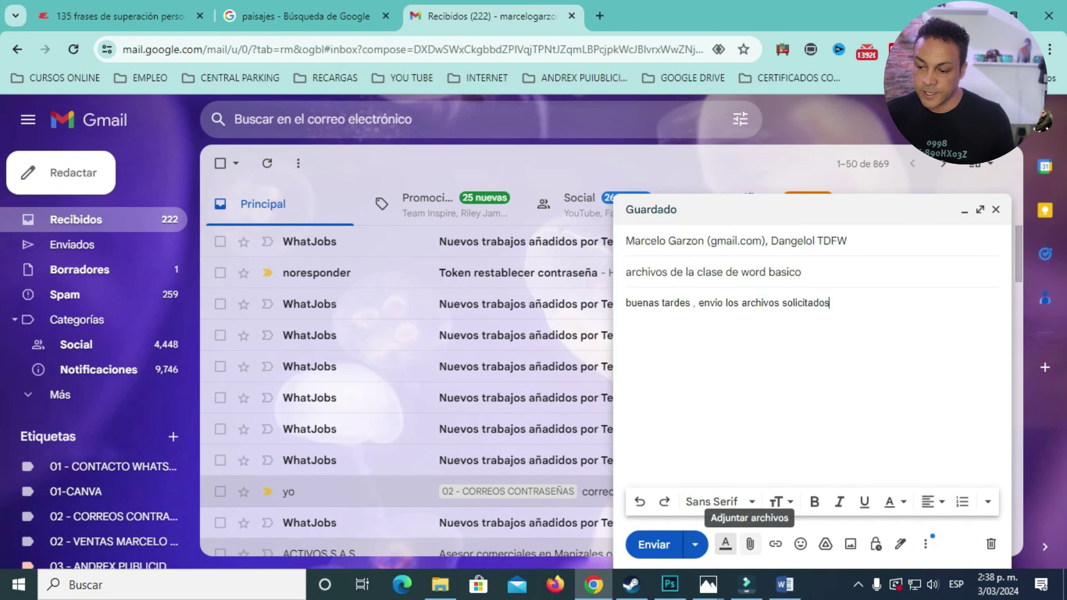
- Attach no limites tus retos.docx and no limites tus retos.pdf from the desktop's curso de word basico folder and send the message
{"action": "left_click", "coordinate": [749, 544]}
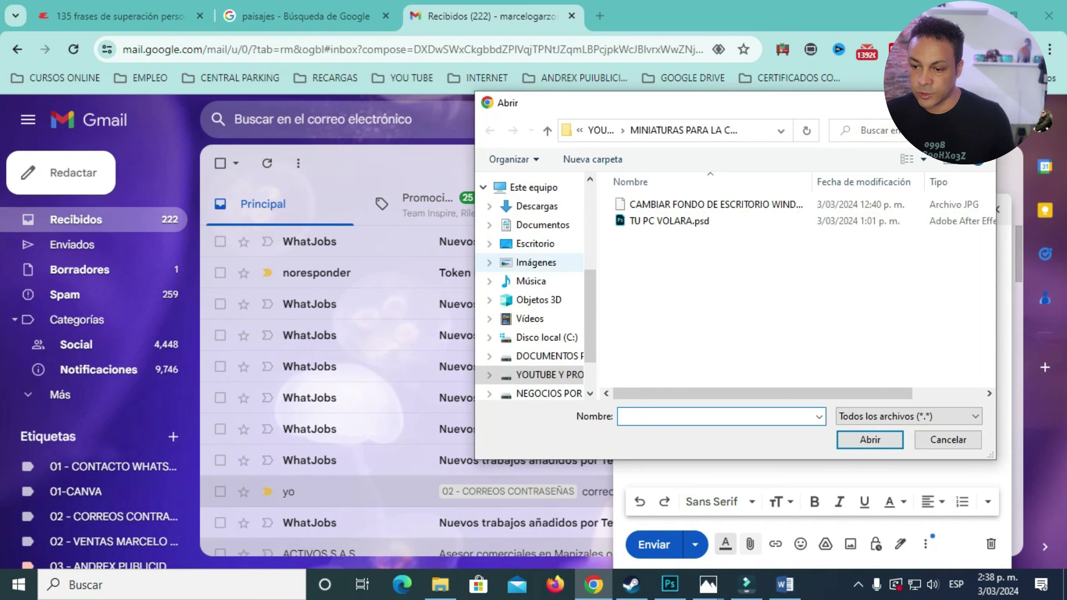
{"action": "left_click", "coordinate": [535, 243]}
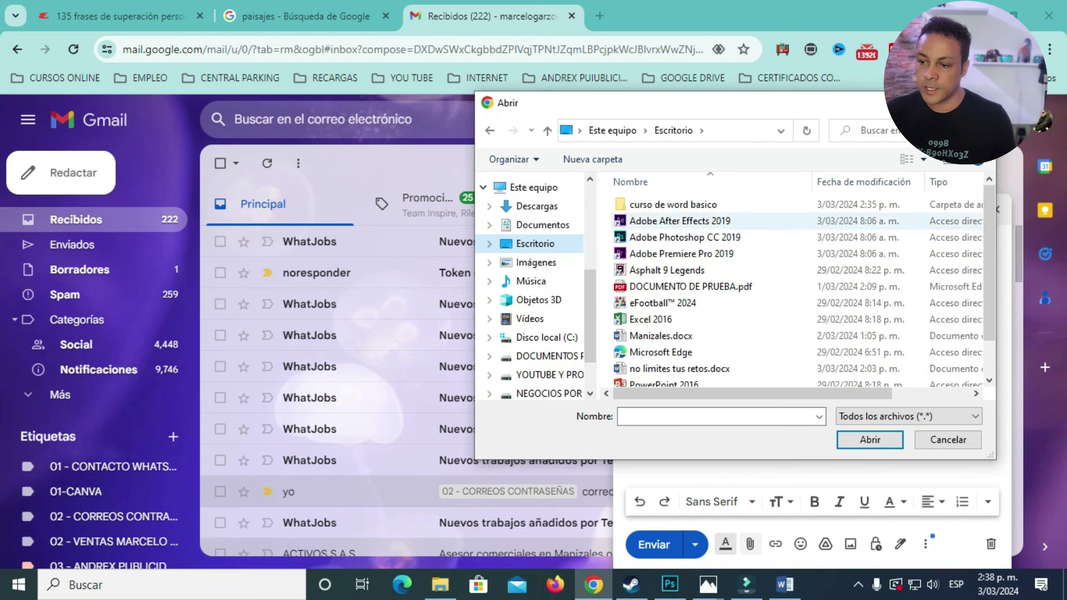
{"action": "double_click", "coordinate": [673, 205]}
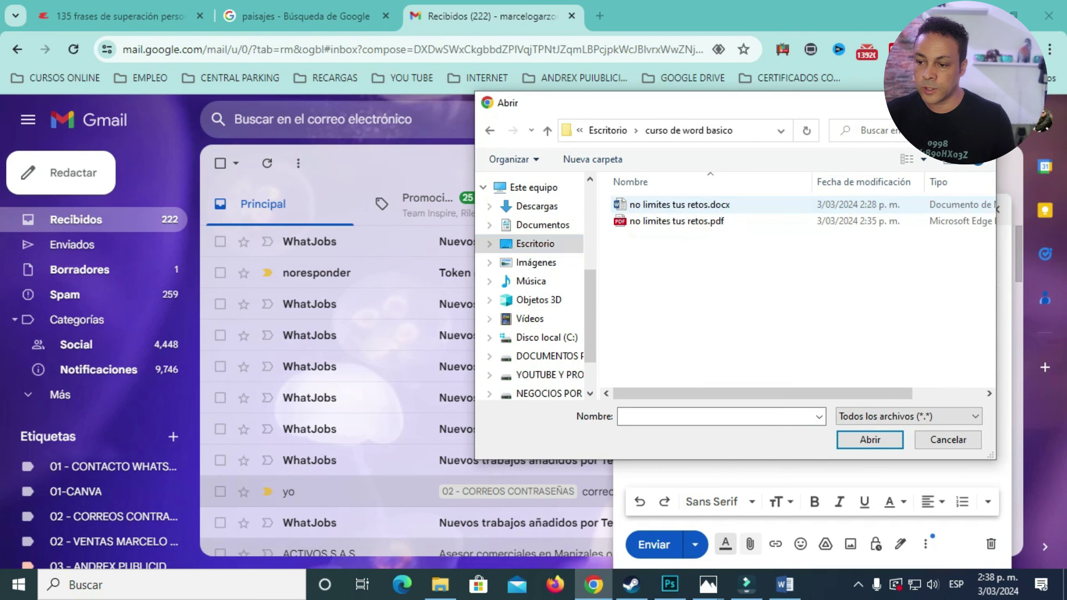
{"action": "left_click_drag", "start_coordinate": [672, 255], "coordinate": [645, 200]}
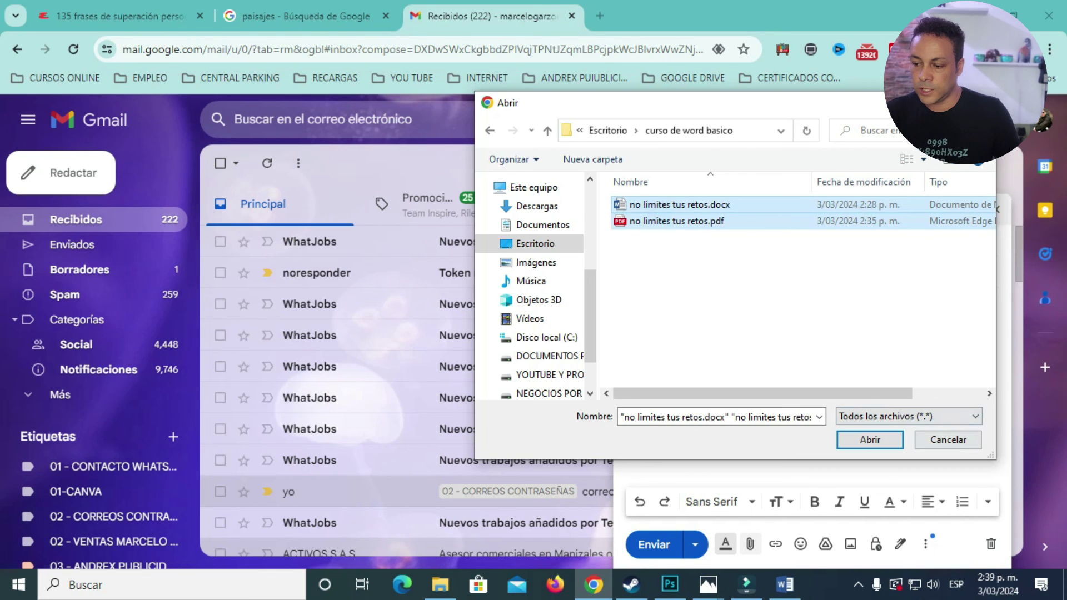
{"action": "left_click", "coordinate": [869, 440]}
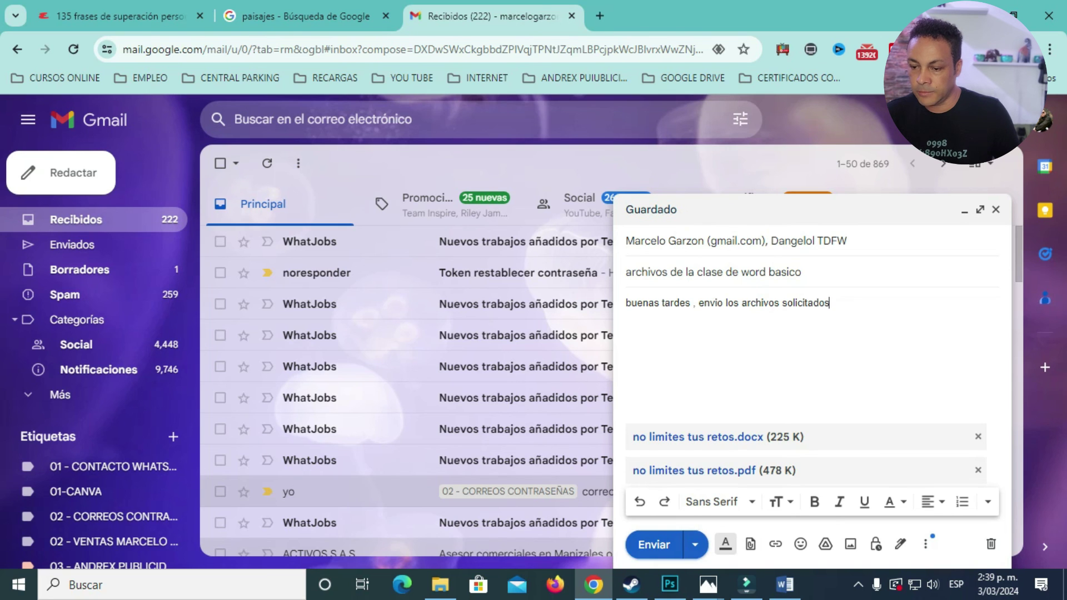
{"action": "left_click", "coordinate": [654, 544]}
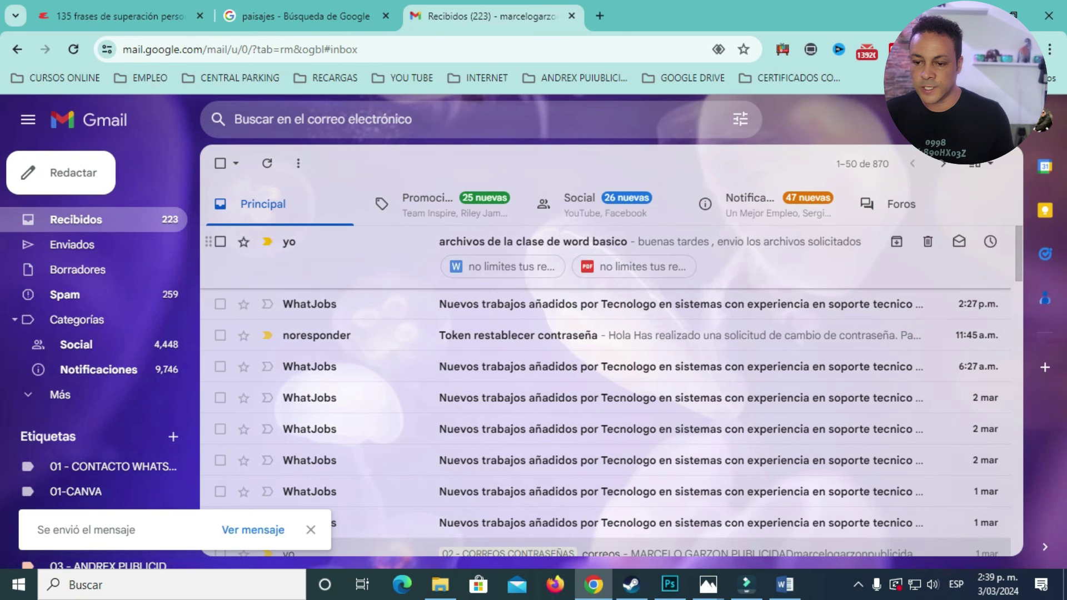
{"action": "left_click", "coordinate": [355, 241]}
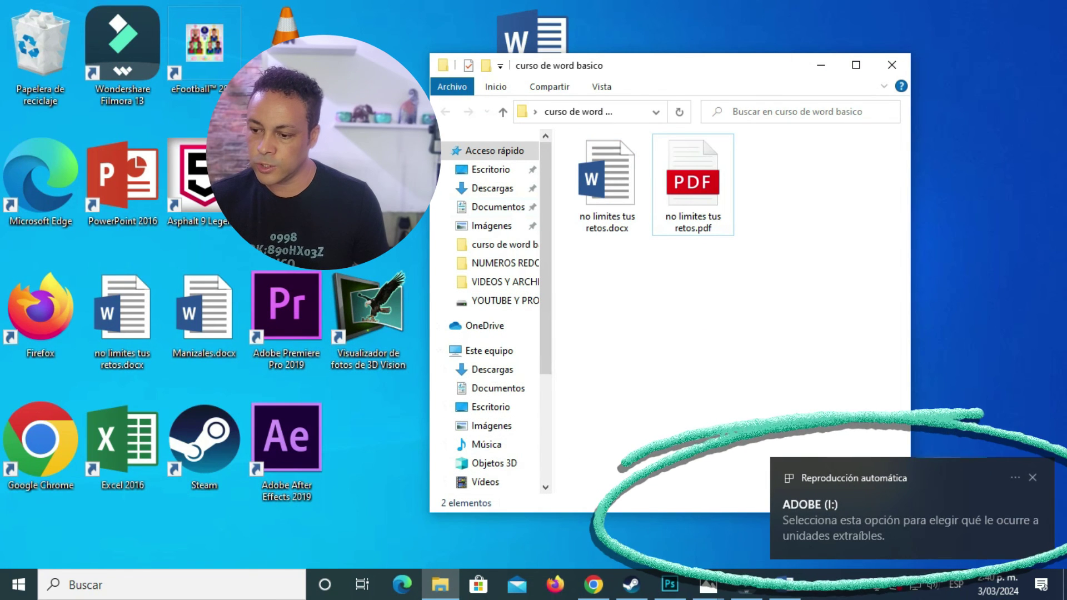
- Open the ADOBE (I:) USB drive to view its files and place its window beside the curso de word basico window
{"action": "left_click", "coordinate": [911, 520]}
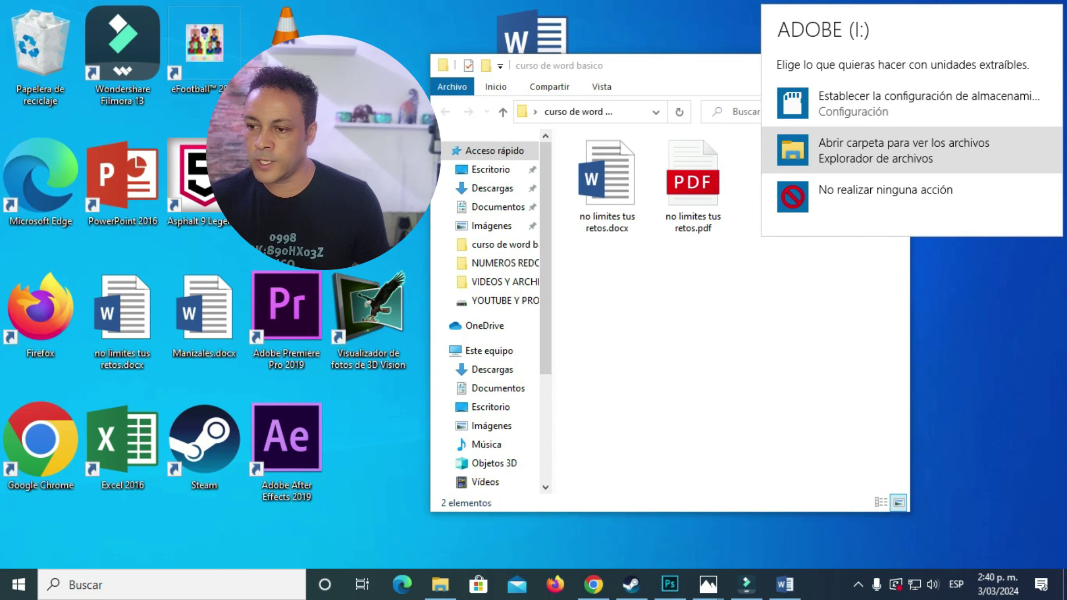
{"action": "left_click", "coordinate": [904, 150]}
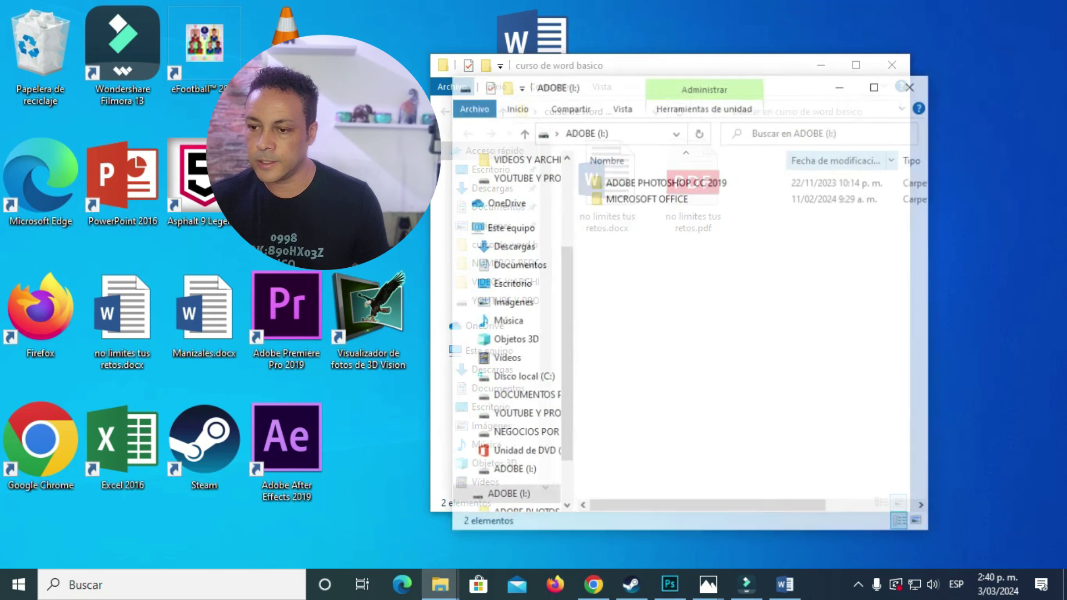
{"action": "left_click_drag", "start_coordinate": [600, 85], "coordinate": [170, 45]}
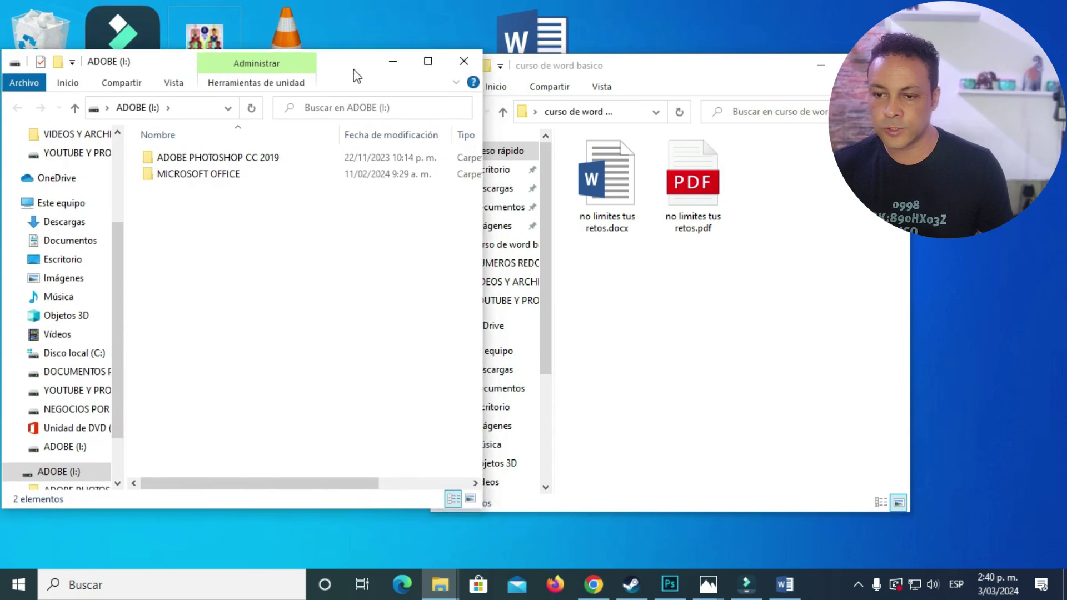
{"action": "left_click_drag", "start_coordinate": [632, 66], "coordinate": [740, 32]}
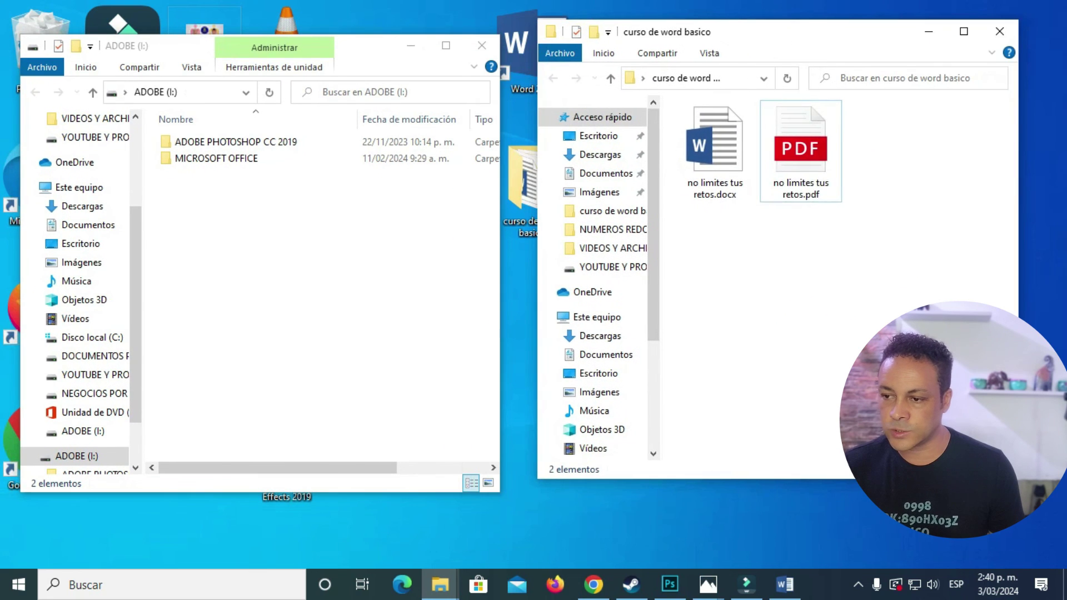
- Copy no limites tus retos.docx and no limites tus retos.pdf from the curso de word basico folder and paste them into ADOBE (I:)
{"action": "left_click_drag", "start_coordinate": [897, 151], "coordinate": [713, 155]}
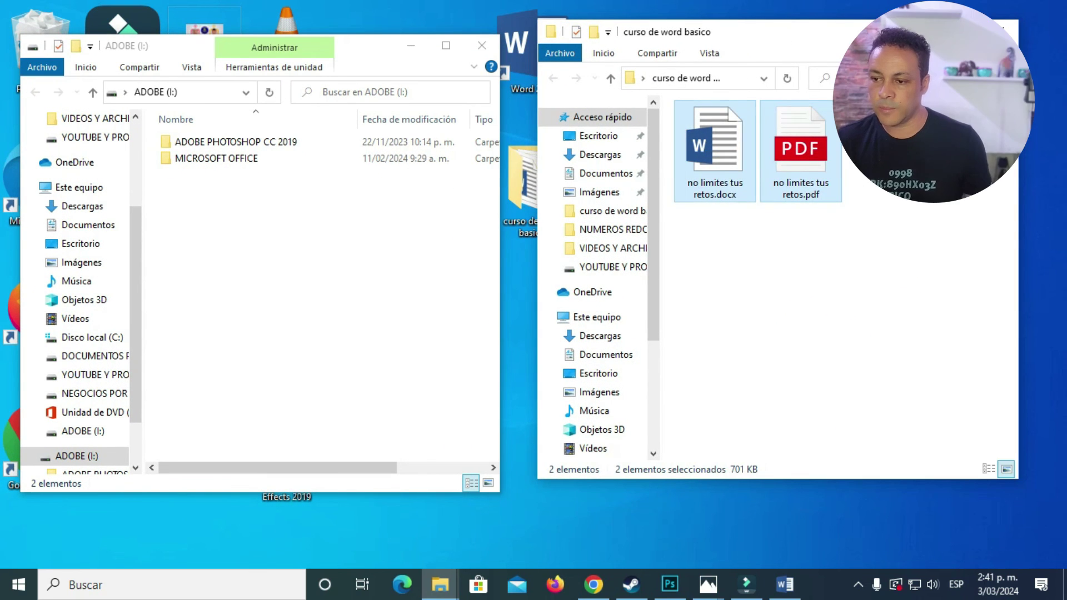
{"action": "left_click", "coordinate": [801, 151]}
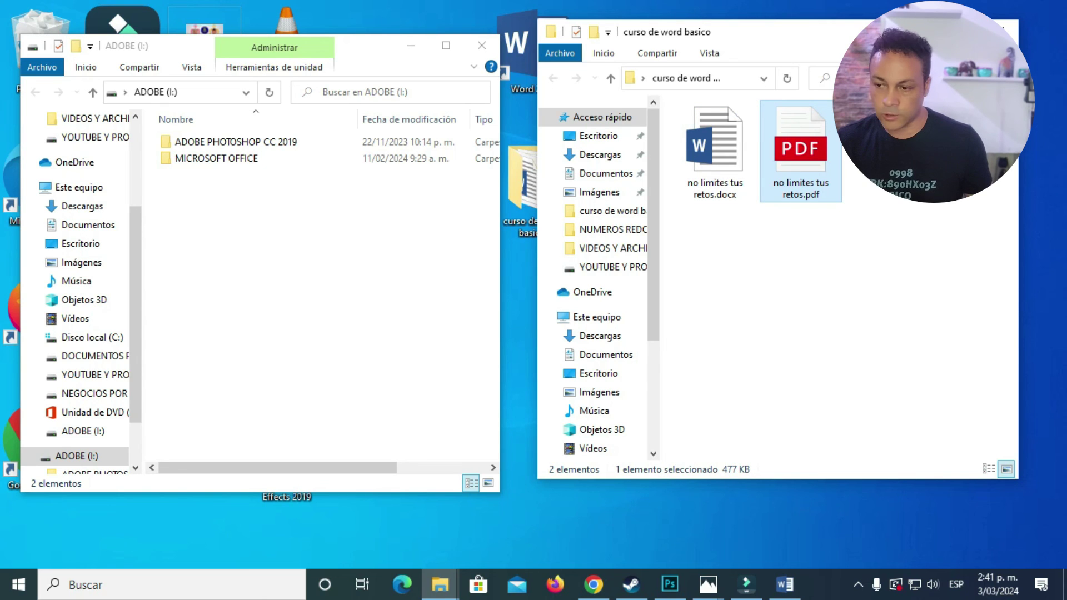
{"action": "left_click", "coordinate": [715, 151], "text": "ctrl"}
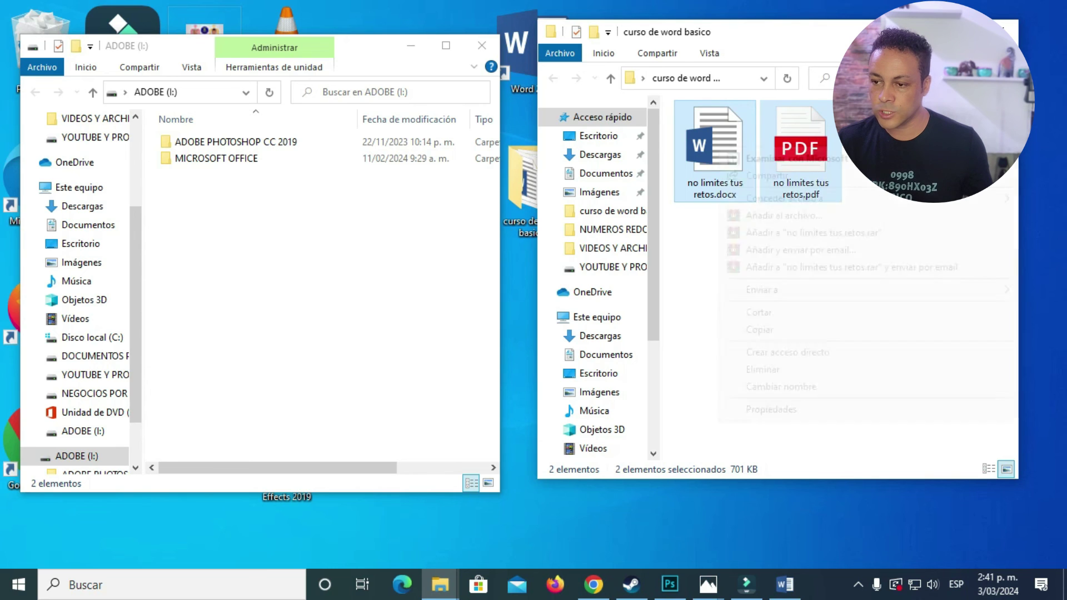
{"action": "right_click", "coordinate": [719, 146]}
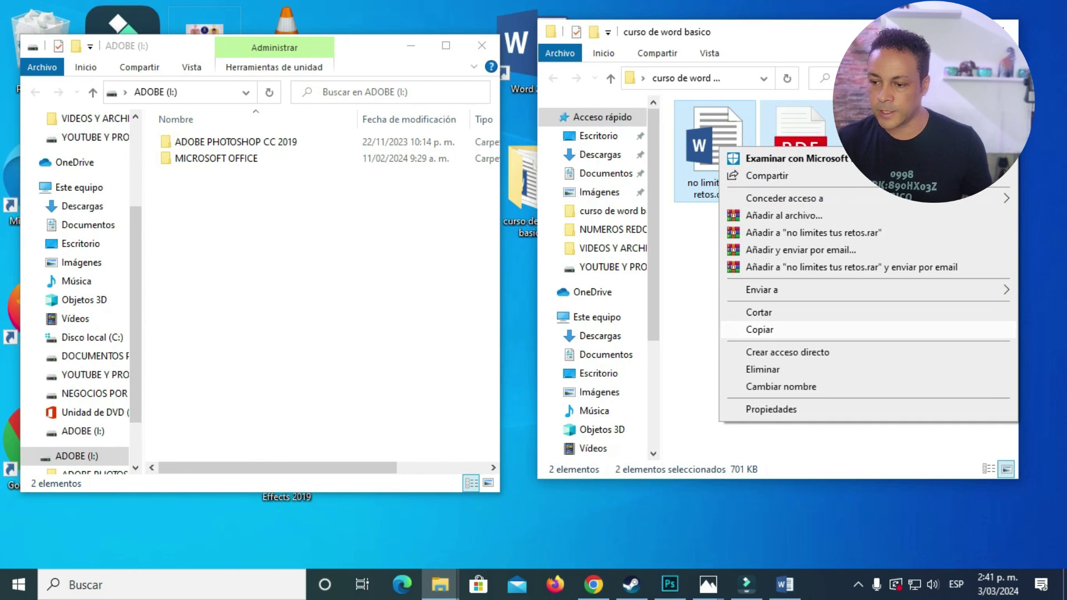
{"action": "left_click", "coordinate": [759, 329]}
{"action": "left_click", "coordinate": [291, 253]}
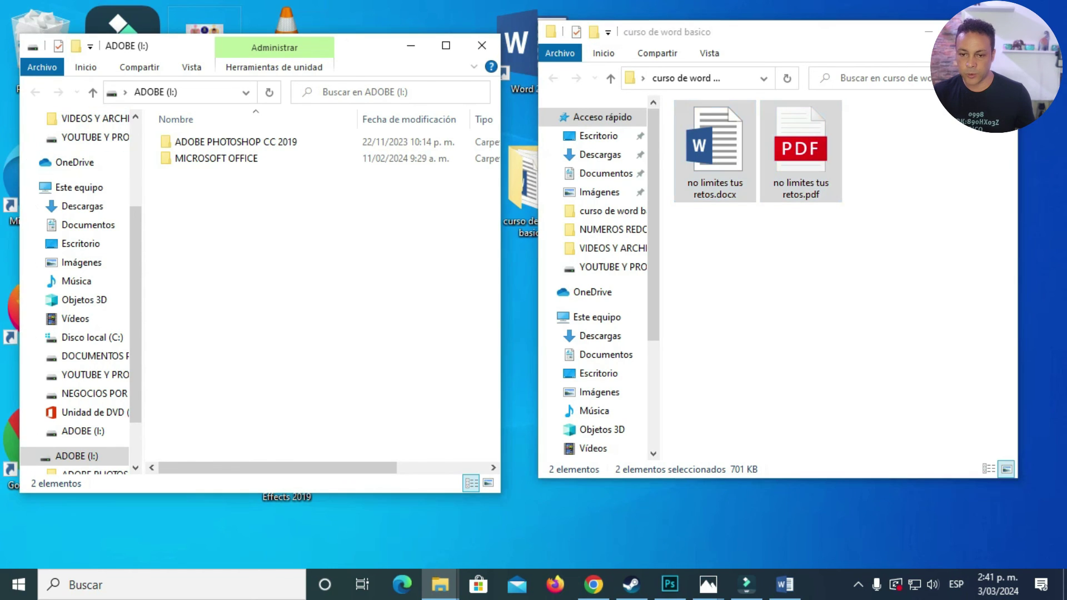
{"action": "right_click", "coordinate": [237, 227]}
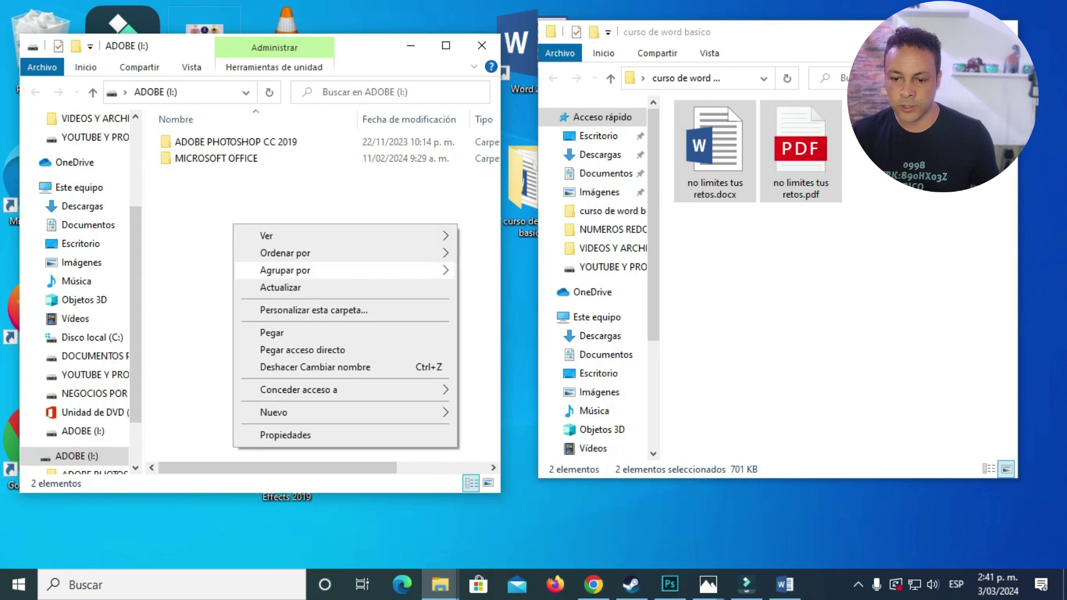
{"action": "left_click", "coordinate": [272, 332]}
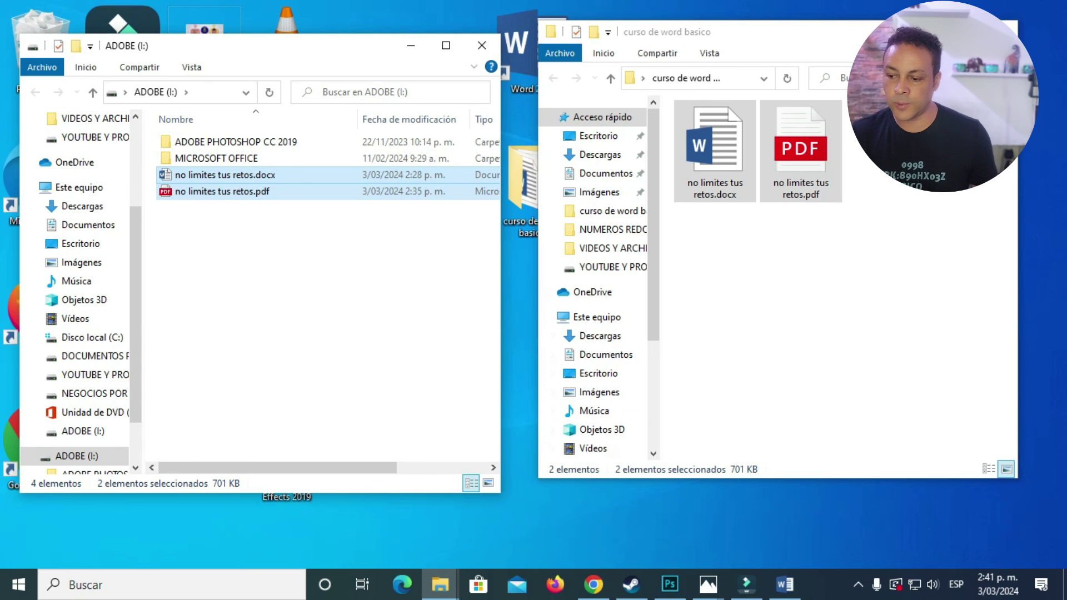
- View the safe removal options for the ADOBE (I:) USB drive without ejecting it
{"action": "left_click", "coordinate": [858, 585]}
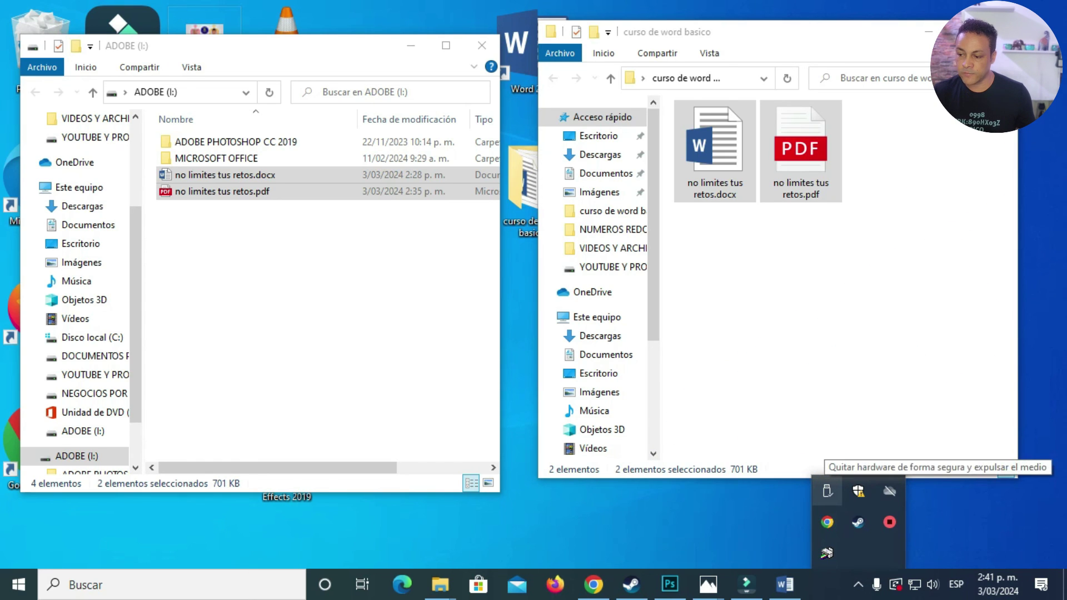
{"action": "left_click", "coordinate": [827, 491]}
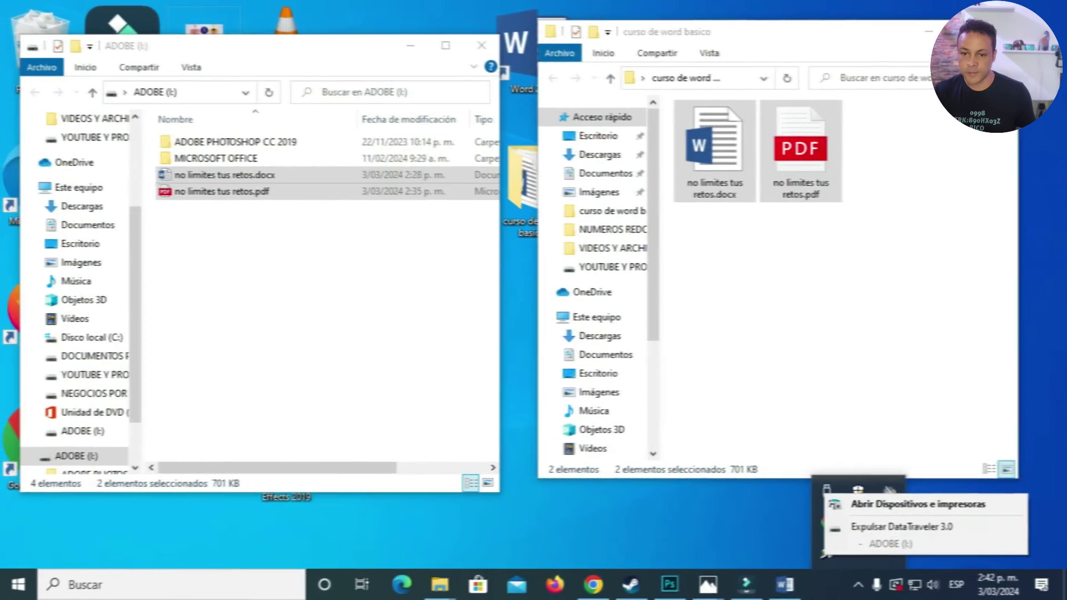
{"action": "left_click", "coordinate": [328, 311]}
- Permanently delete the copies of no limites tus retos.docx and no limites tus retos.pdf from ADOBE (I:)
{"action": "left_click_drag", "start_coordinate": [223, 230], "coordinate": [203, 173]}
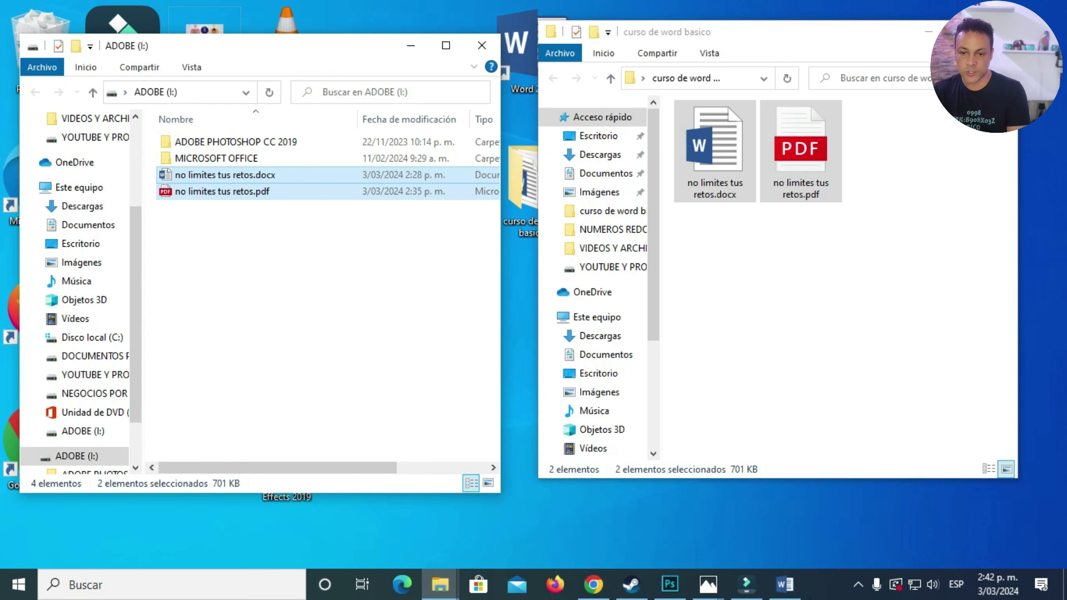
{"action": "key", "text": "shift+Delete"}
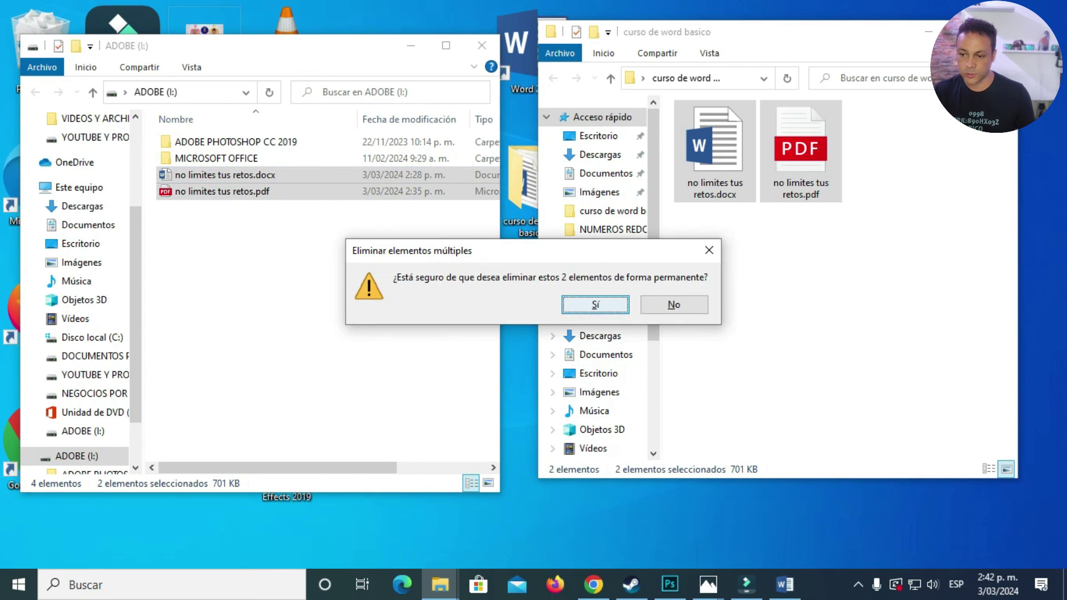
{"action": "key", "text": "Return"}
- Transfer the Word and PDF files together from the curso de word basico window directly into the ADOBE (I:) window
{"action": "left_click", "coordinate": [727, 272]}
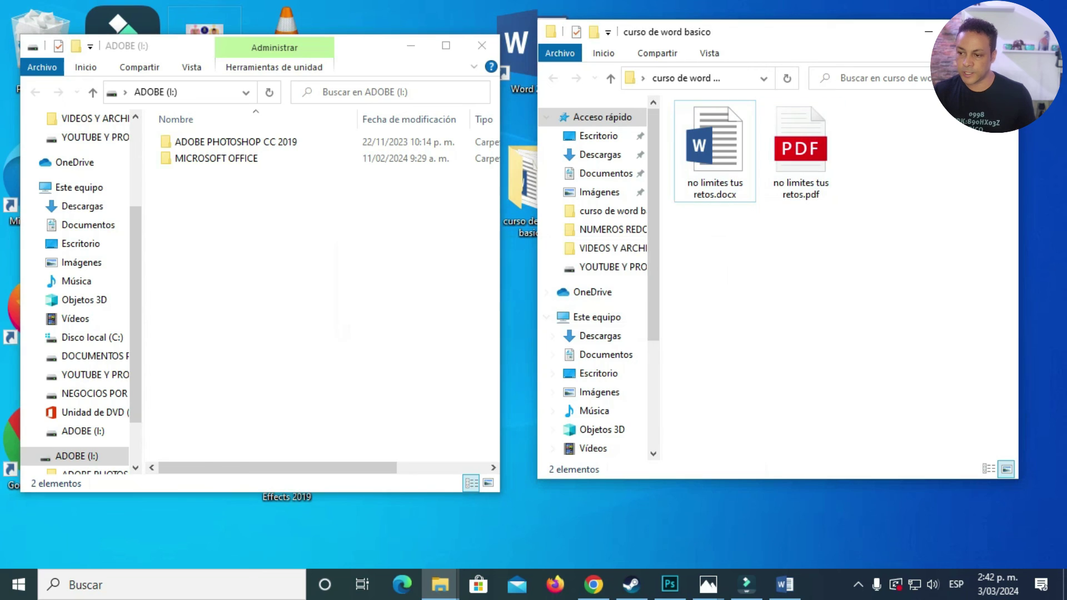
{"action": "left_click", "coordinate": [800, 150]}
{"action": "left_click", "coordinate": [723, 150], "text": "ctrl"}
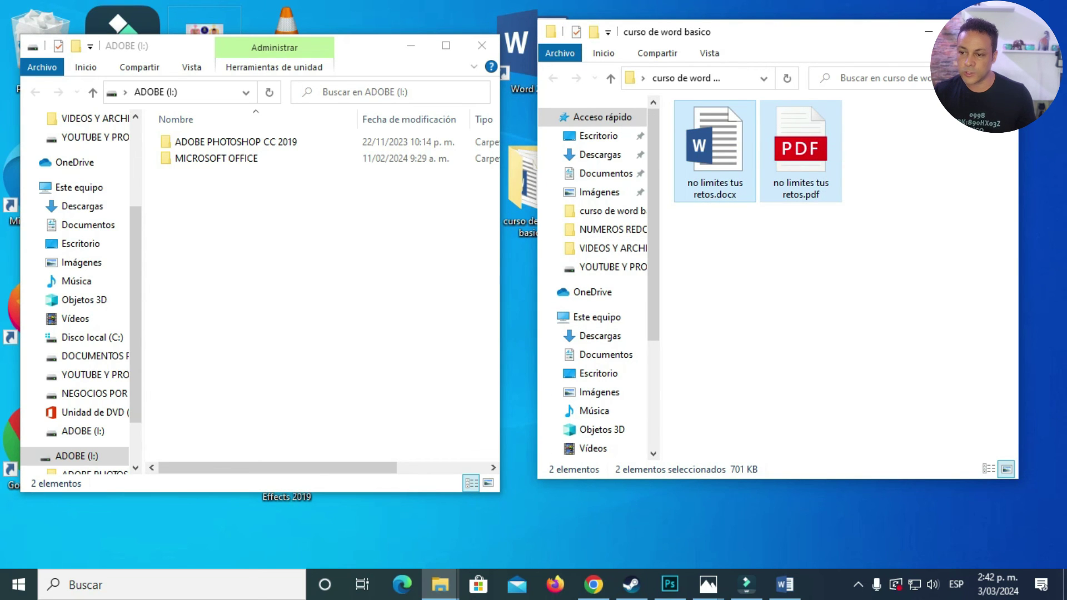
{"action": "left_click_drag", "start_coordinate": [715, 150], "coordinate": [225, 282]}
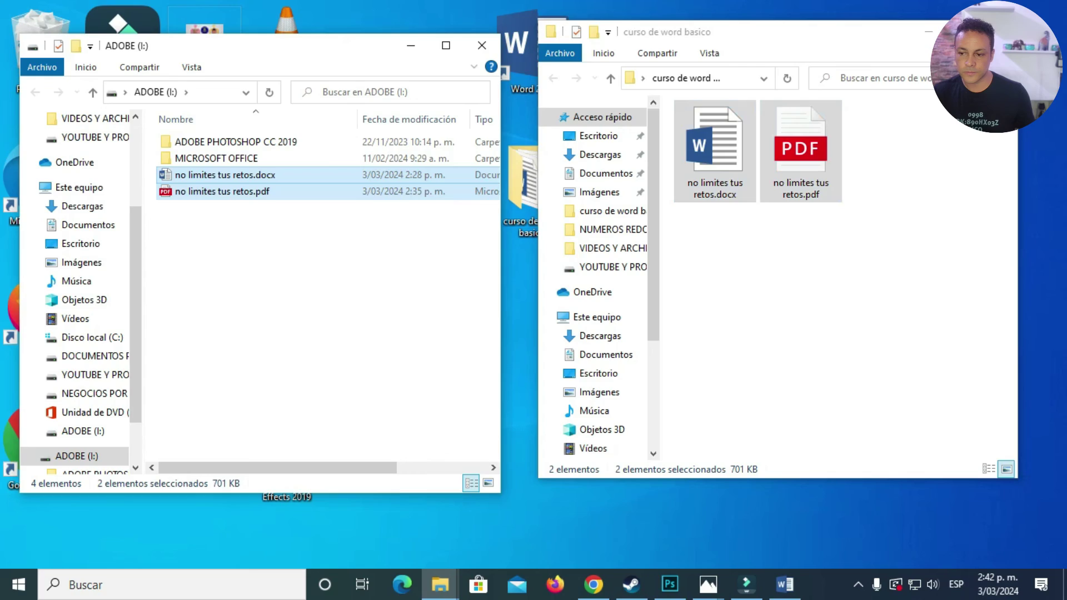